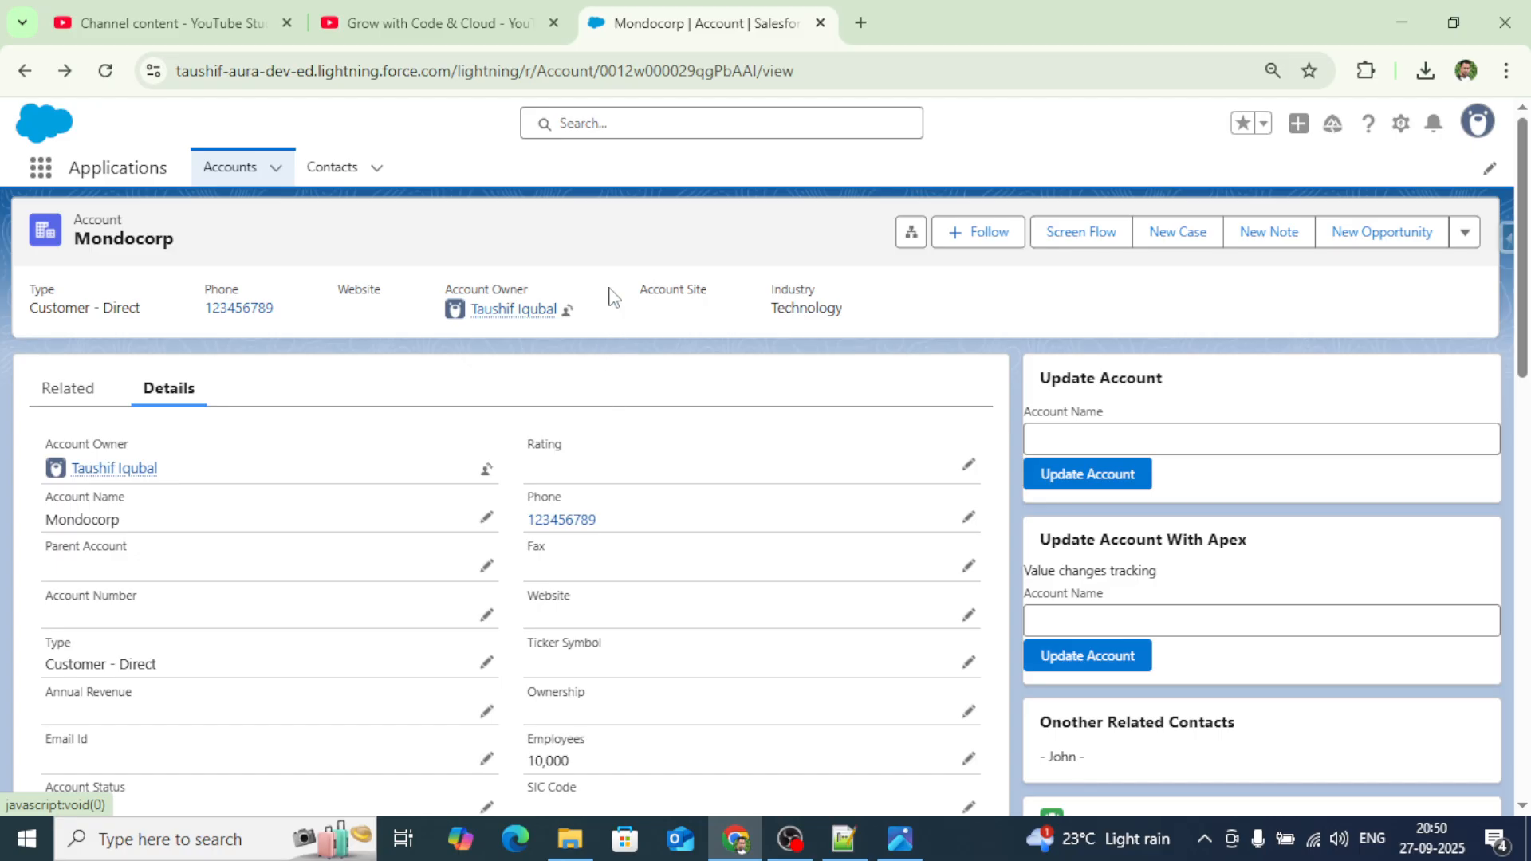
Search Google for 'salesforce inspector extension' in a new tab and open its Chrome Web Store listing.
{"action": "left_click", "coordinate": [861, 22]}
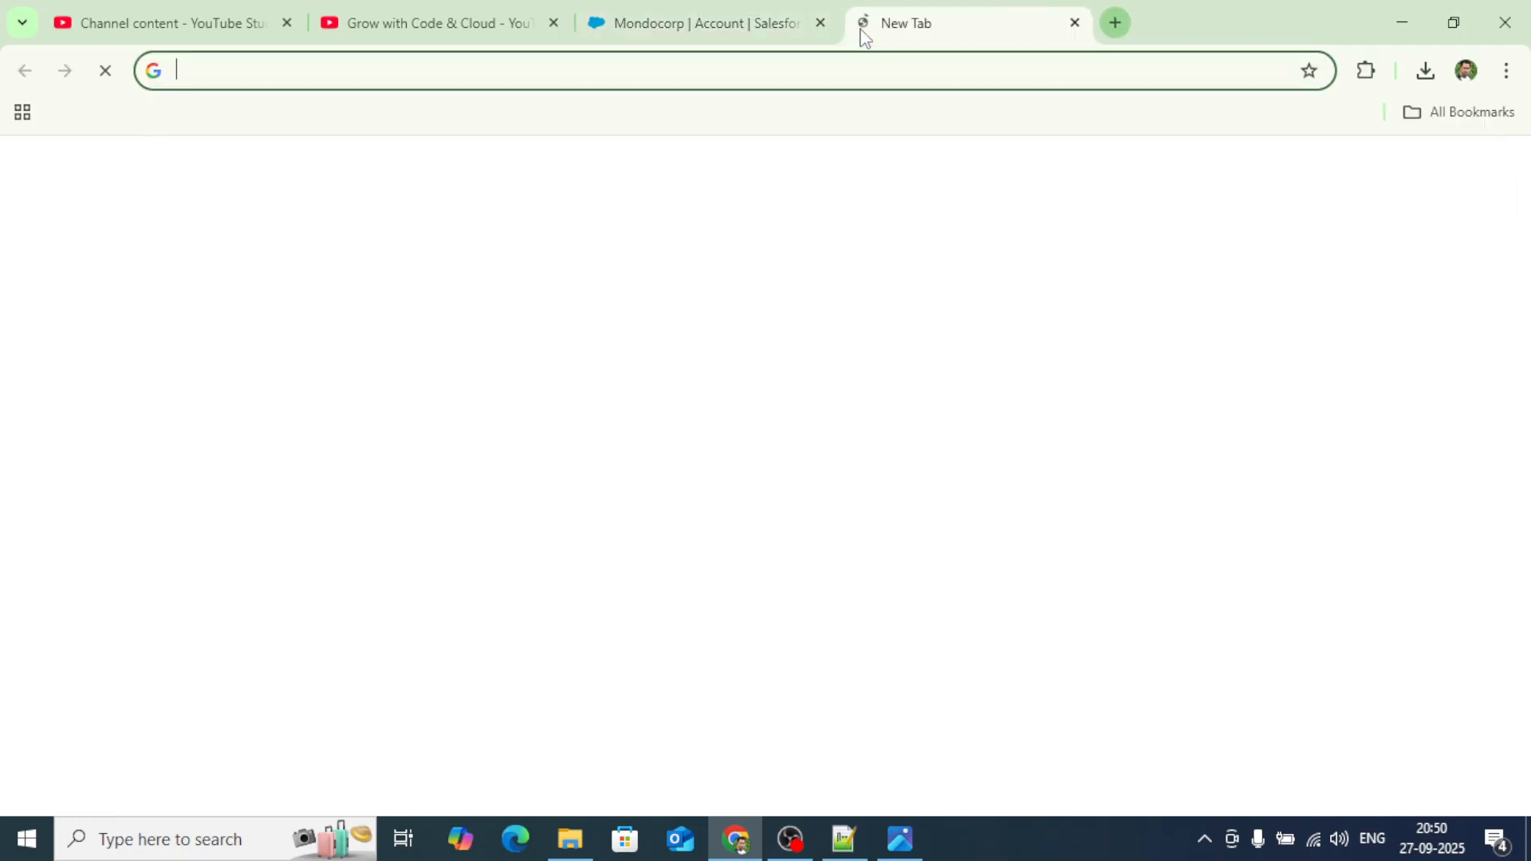
{"action": "type", "text": "sales"}
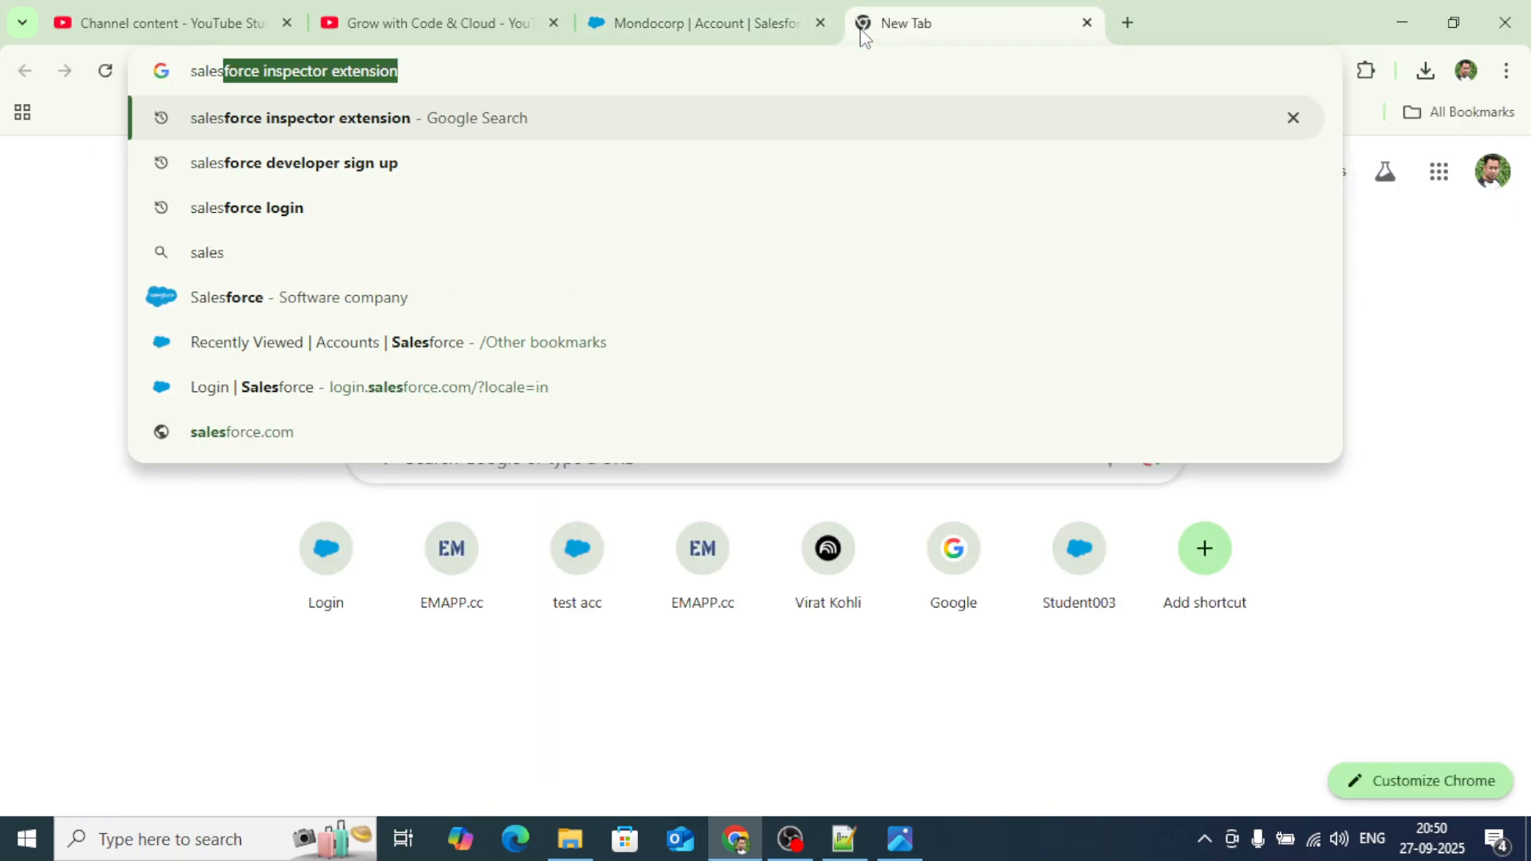
{"action": "type", "text": "fo"}
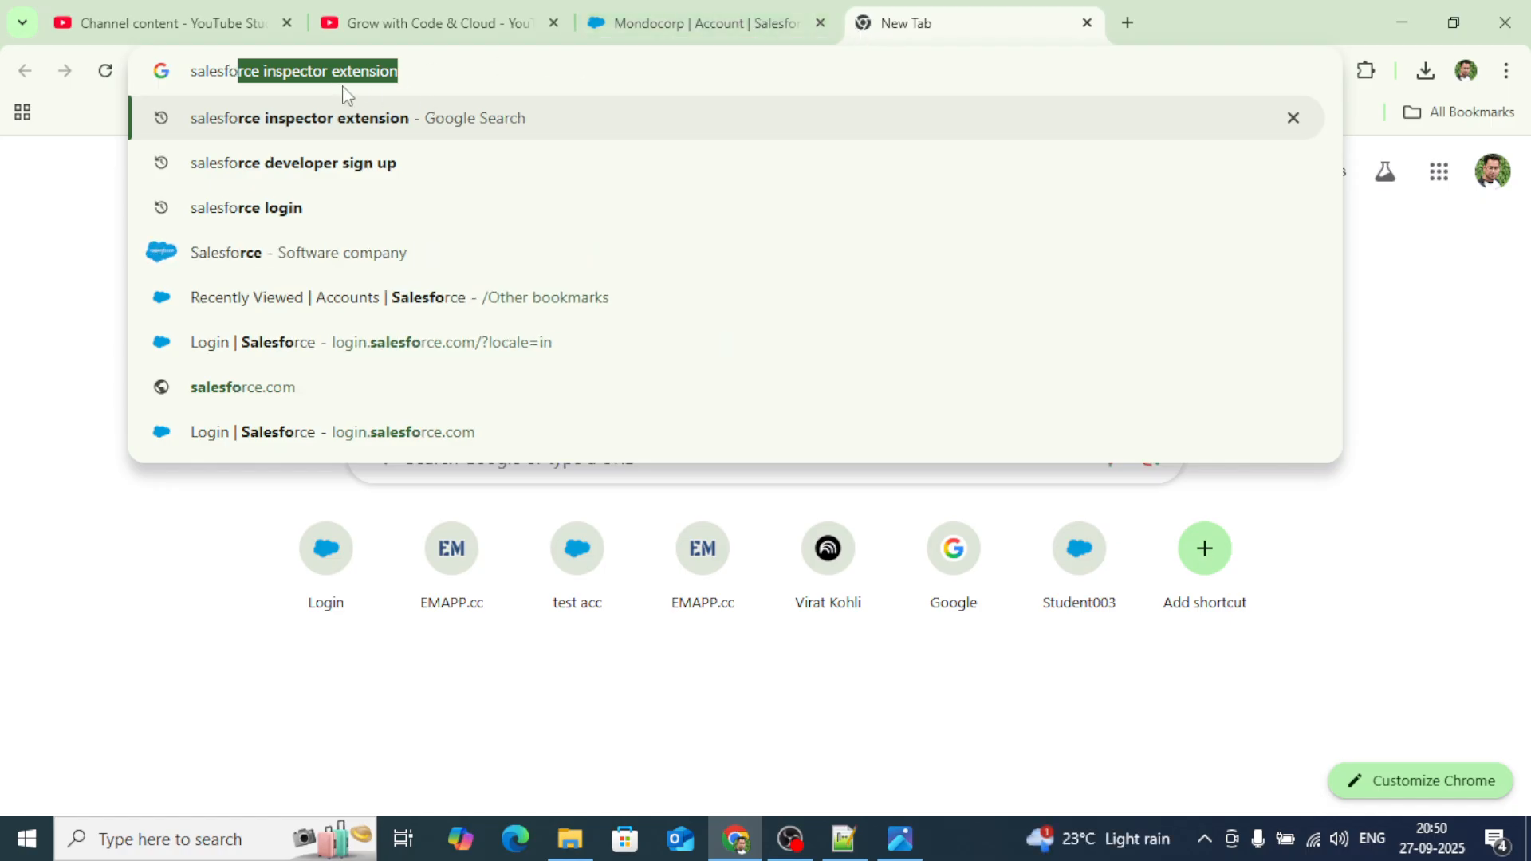
{"action": "key", "text": "Return"}
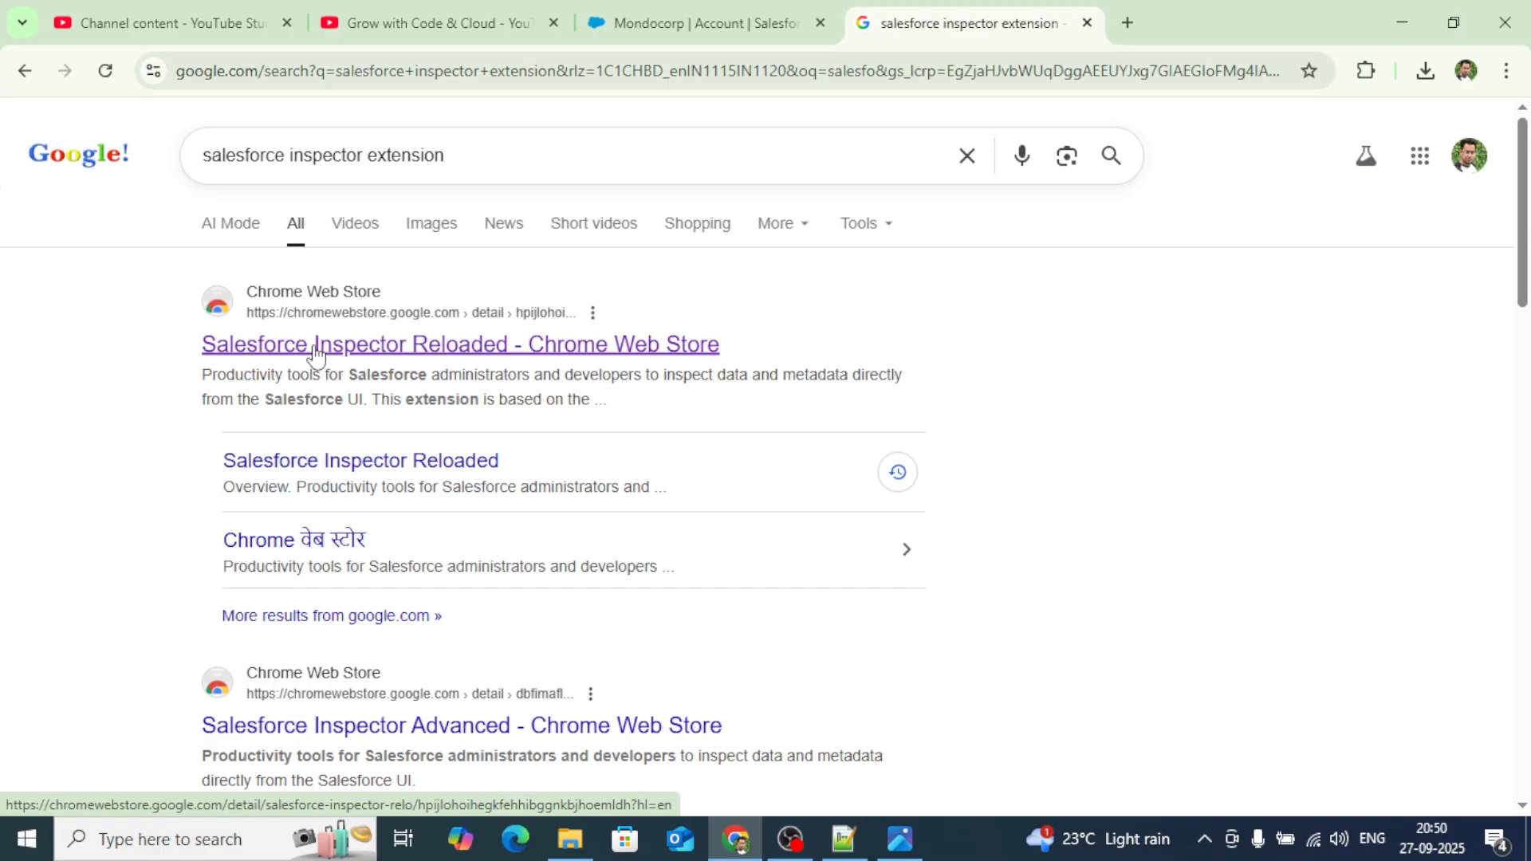
{"action": "left_click", "coordinate": [479, 351]}
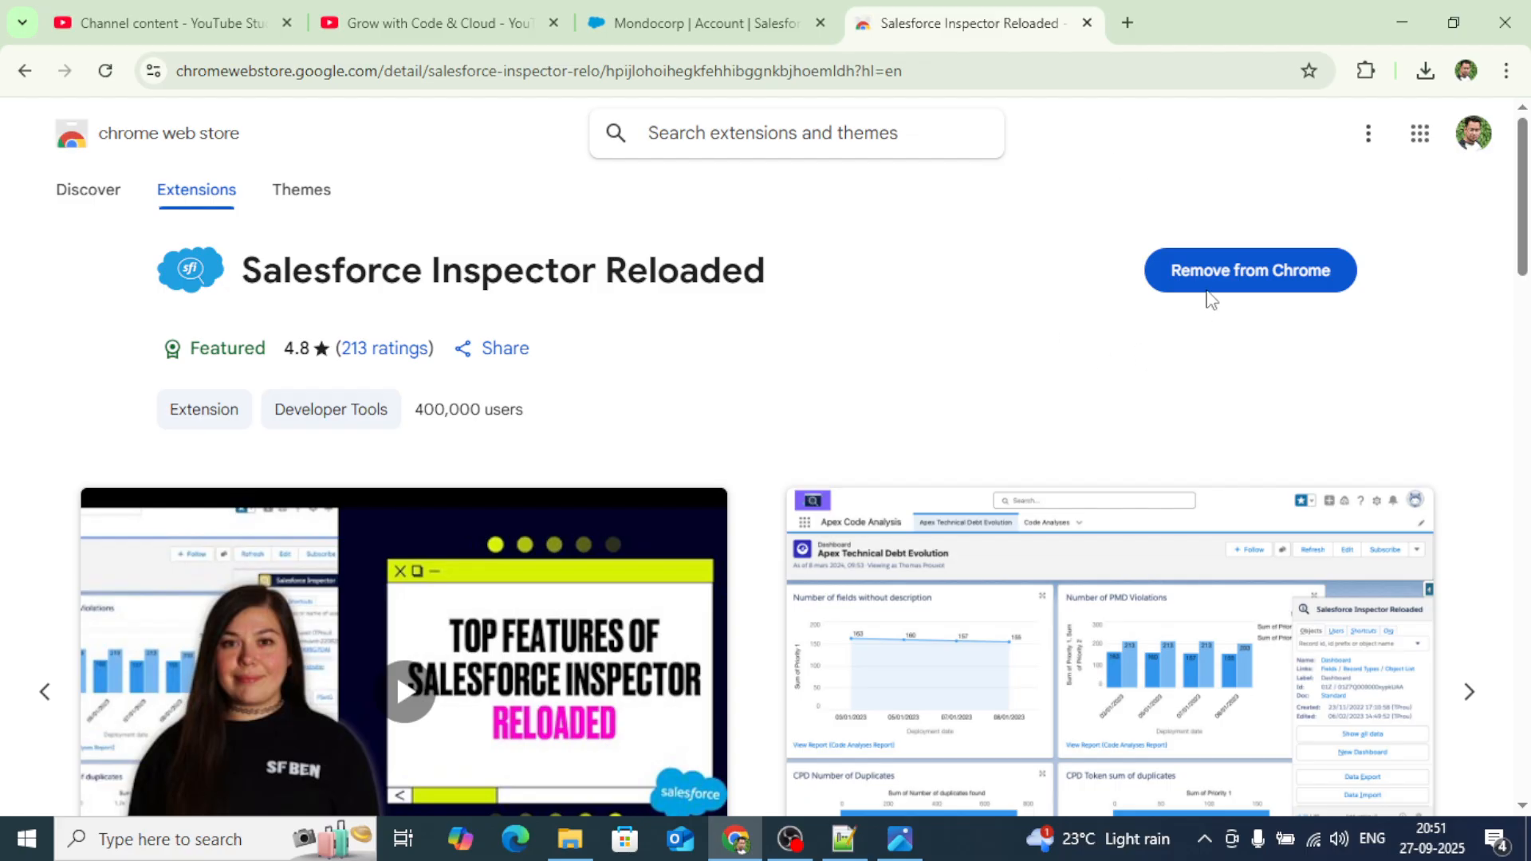
Reload the Mondocorp account page, browse the Inspector tool menu, then show the Details tab.
{"action": "left_click", "coordinate": [728, 23]}
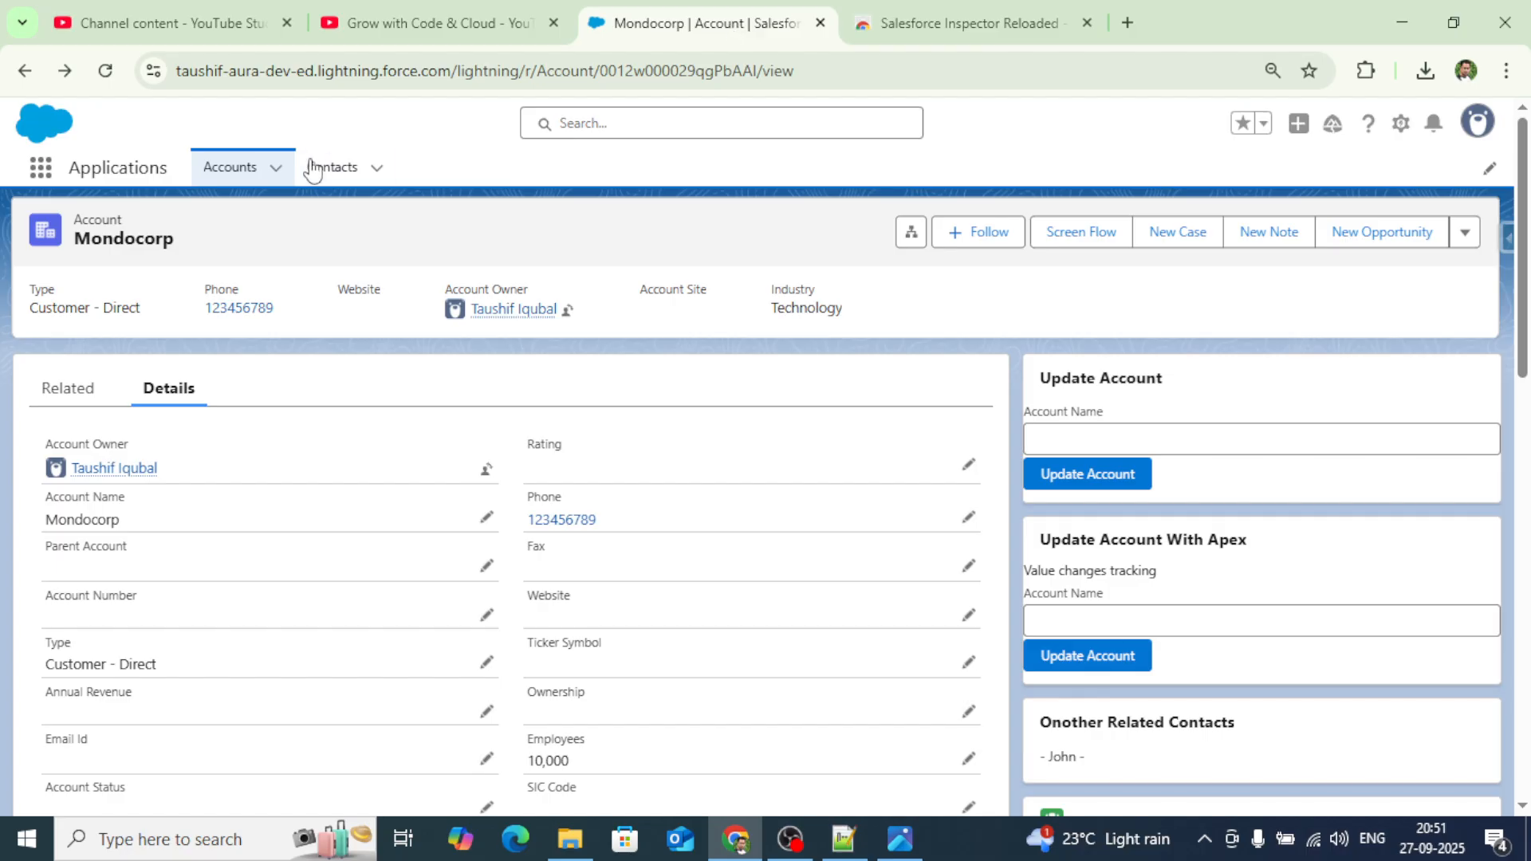
{"action": "left_click", "coordinate": [106, 78]}
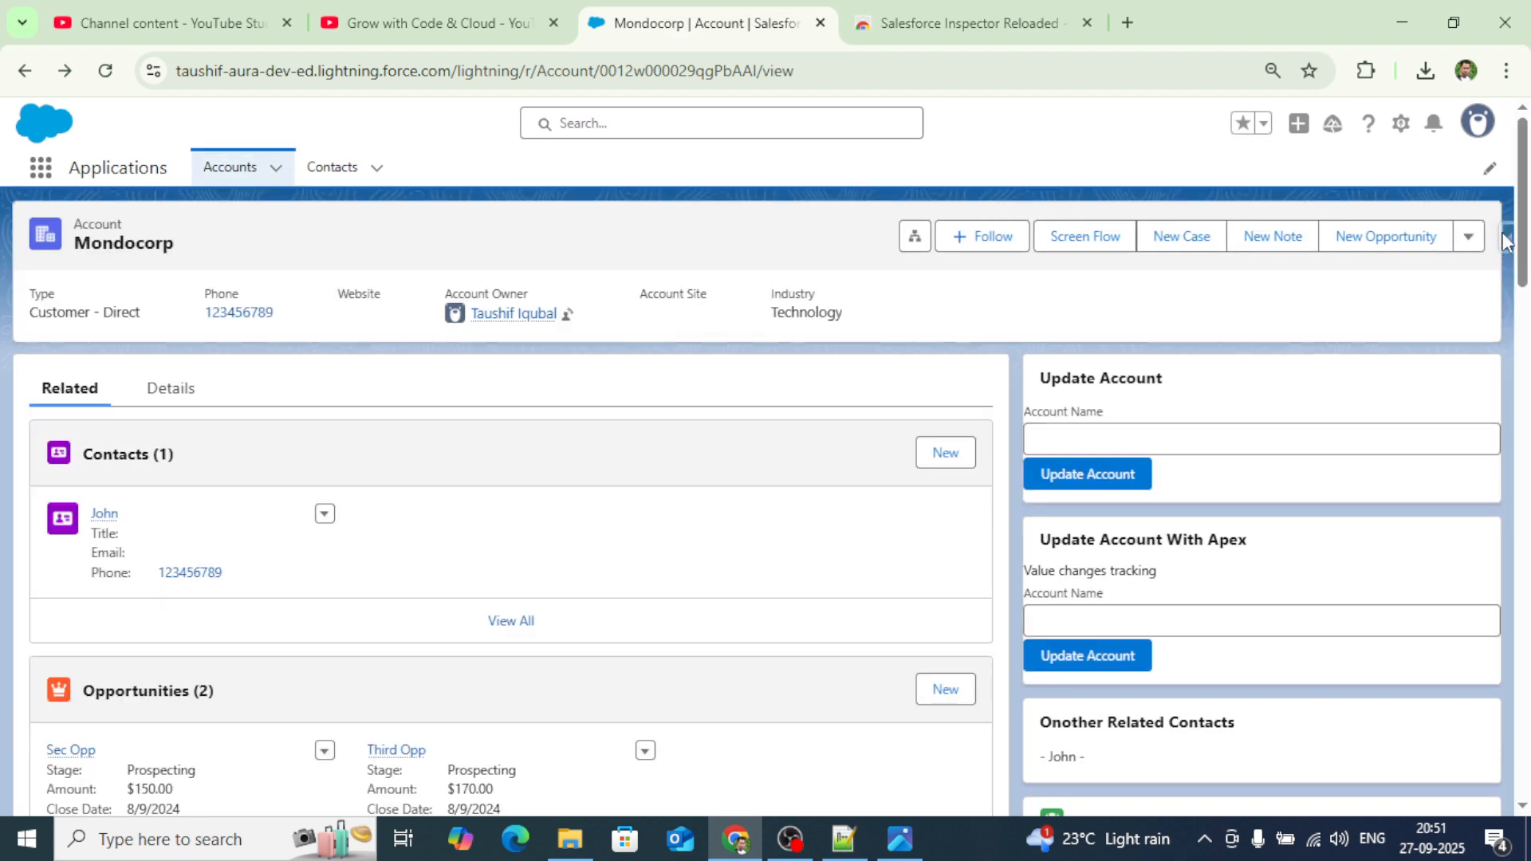
{"action": "left_click", "coordinate": [1506, 239]}
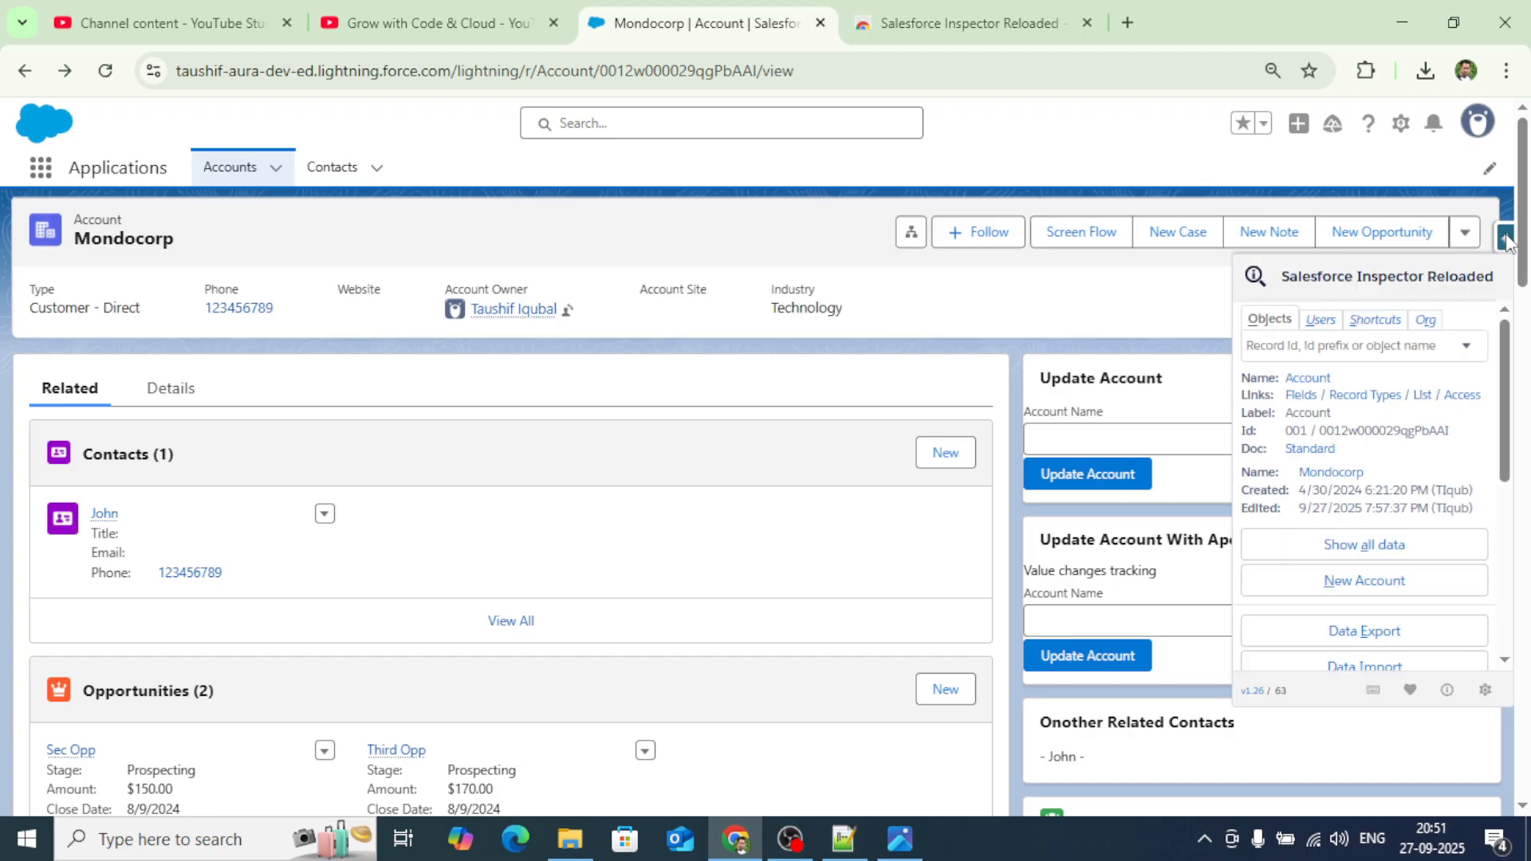
{"action": "scroll", "coordinate": [1463, 384], "scroll_direction": "down", "scroll_amount": 5}
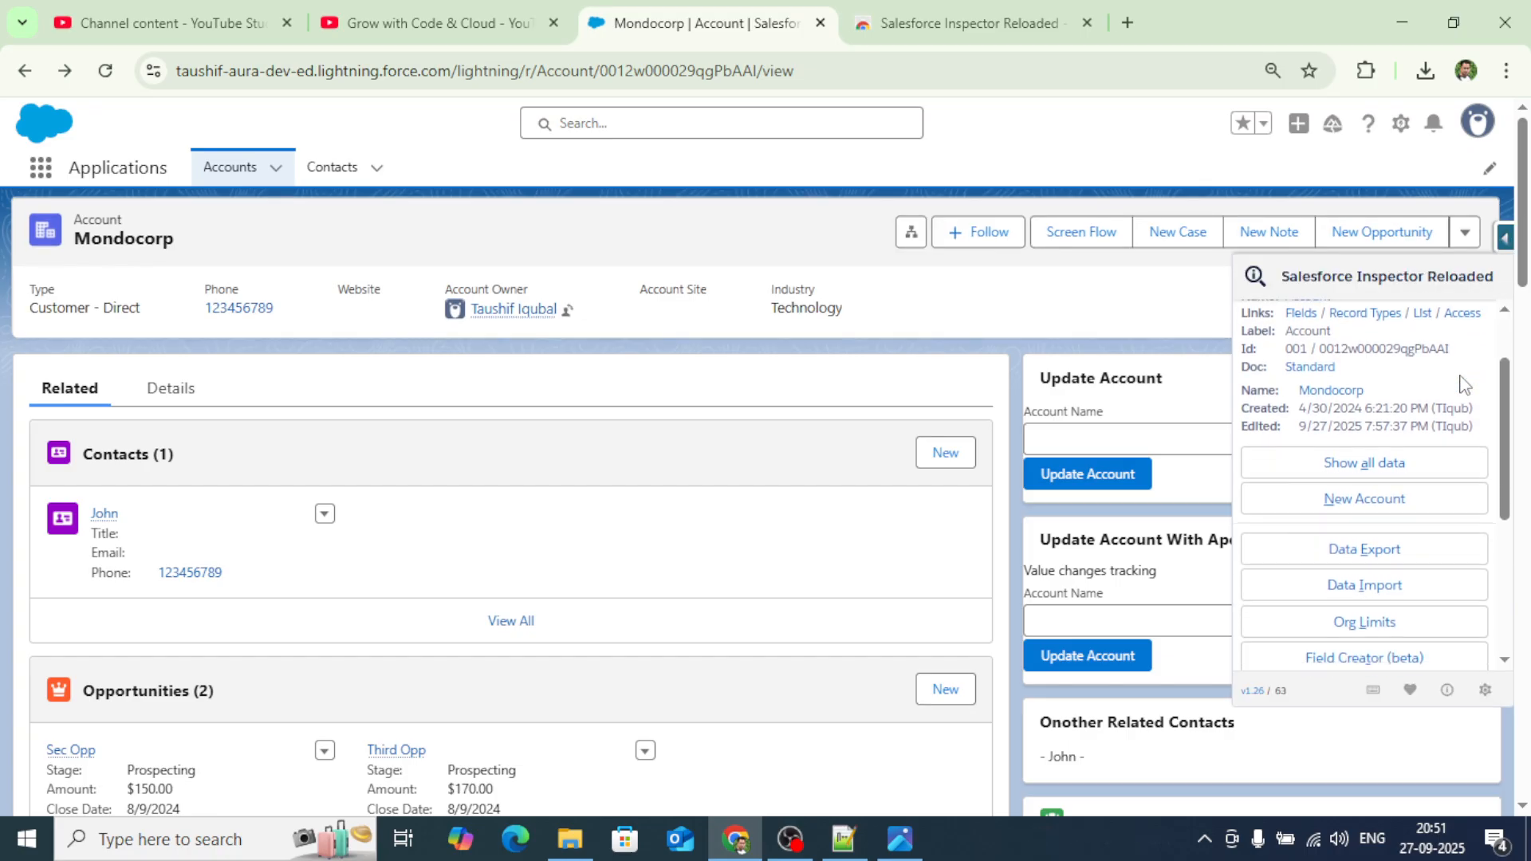
{"action": "scroll", "coordinate": [1463, 384], "scroll_direction": "up", "scroll_amount": 5}
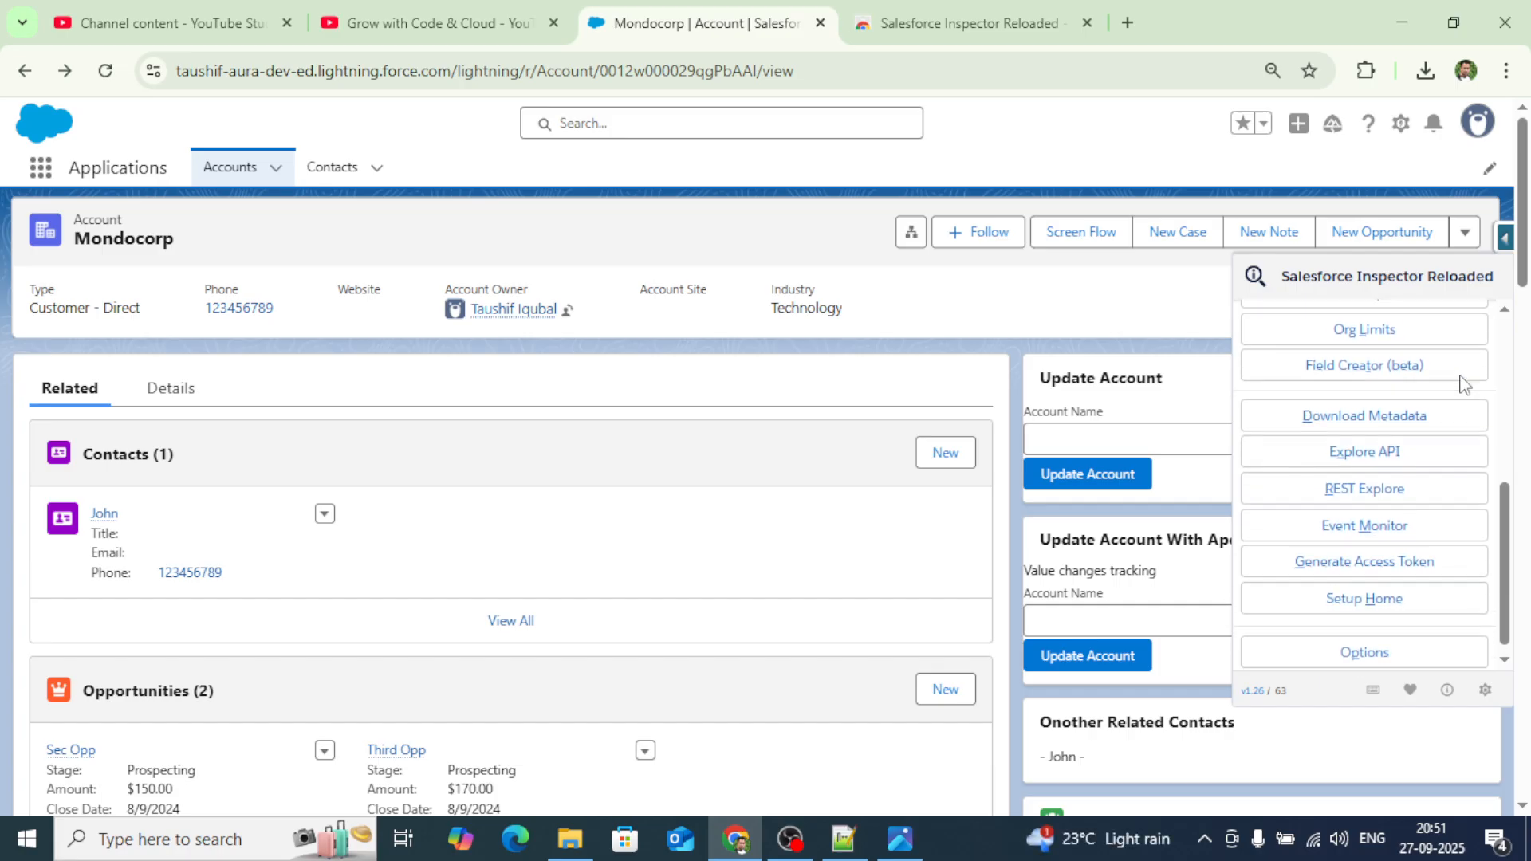
{"action": "scroll", "coordinate": [1463, 384], "scroll_direction": "down", "scroll_amount": 2}
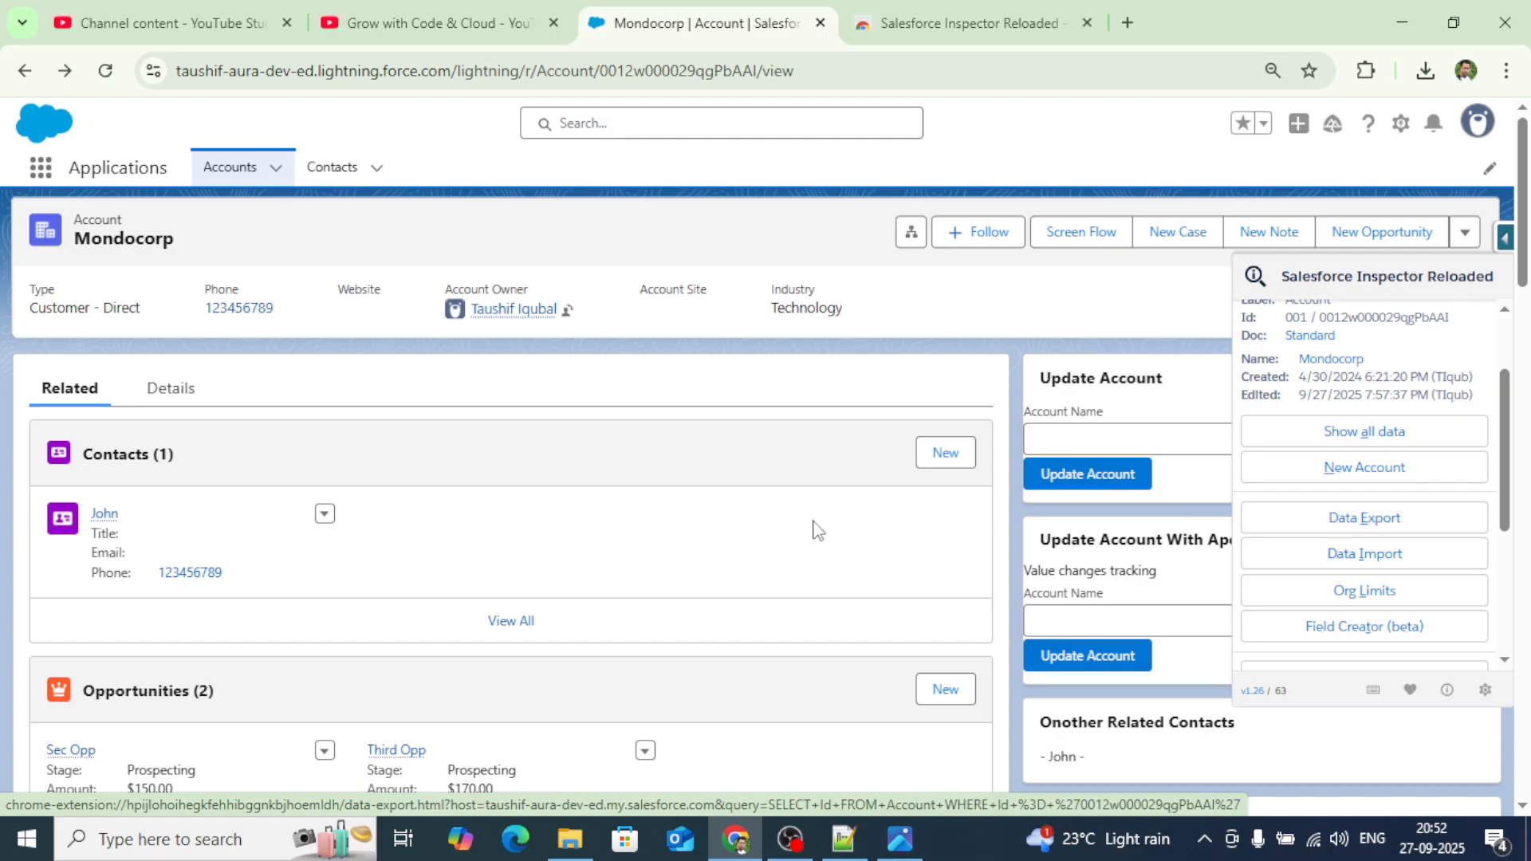
{"action": "left_click", "coordinate": [165, 390]}
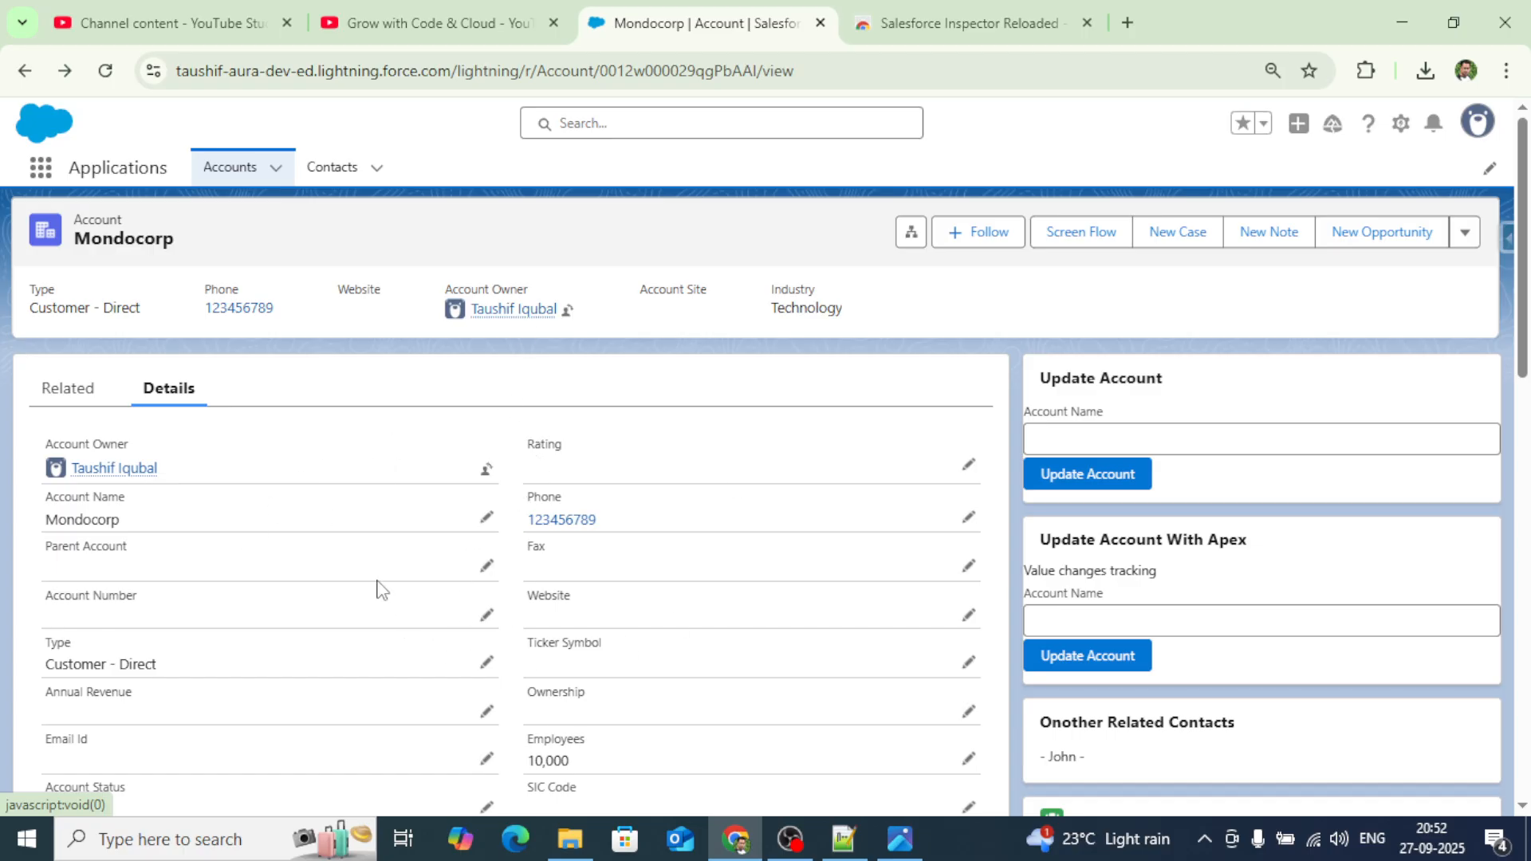
Scroll through Mondocorp's Details fields (Industry Technology, Type Customer - Direct), then open the Inspector panel.
{"action": "scroll", "coordinate": [516, 556], "scroll_direction": "down", "scroll_amount": 2}
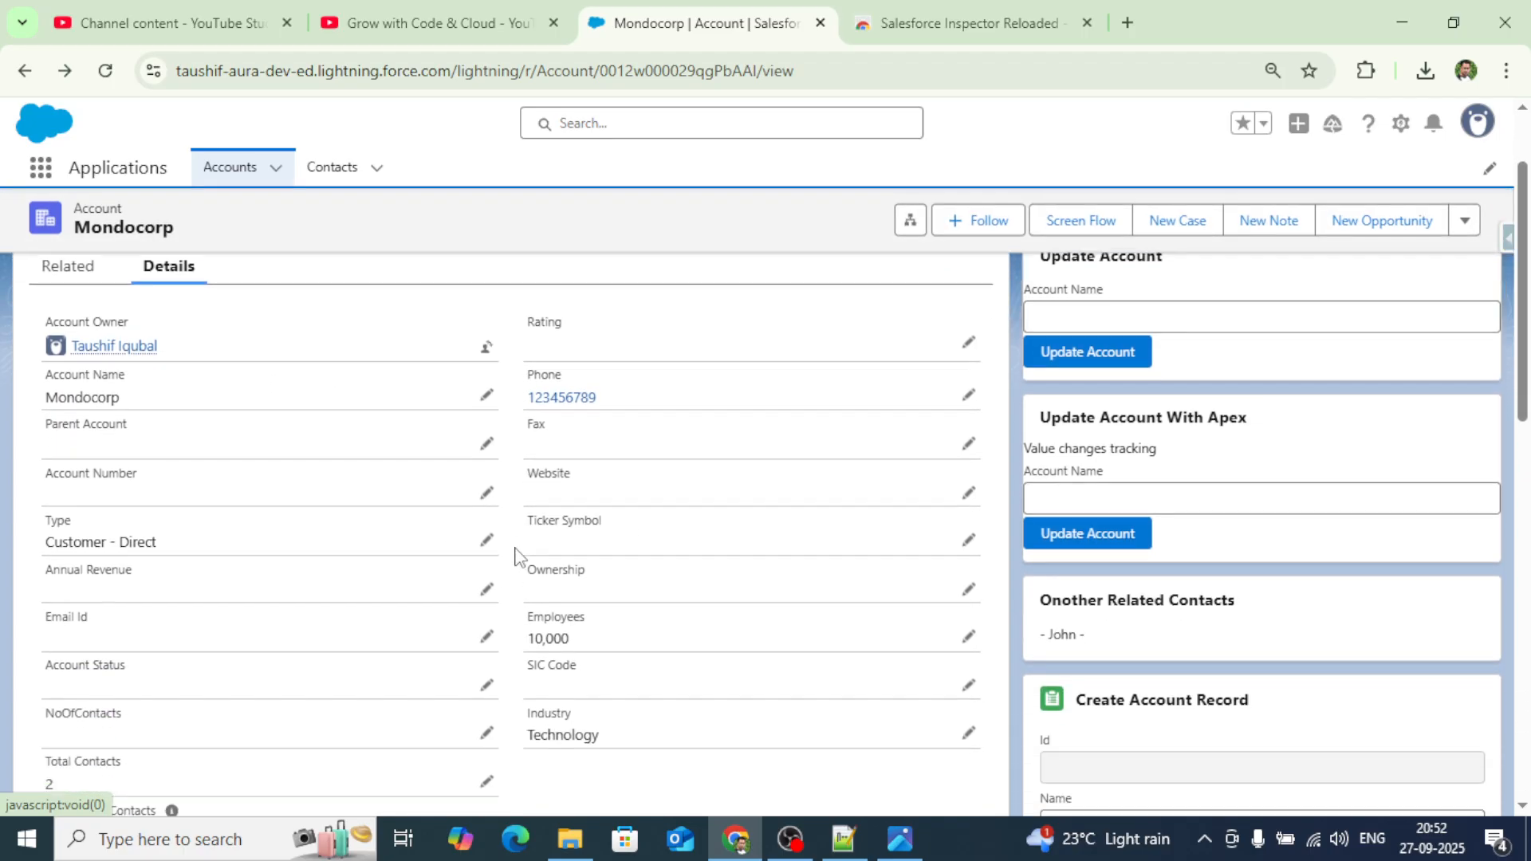
{"action": "scroll", "coordinate": [515, 556], "scroll_direction": "down", "scroll_amount": 10}
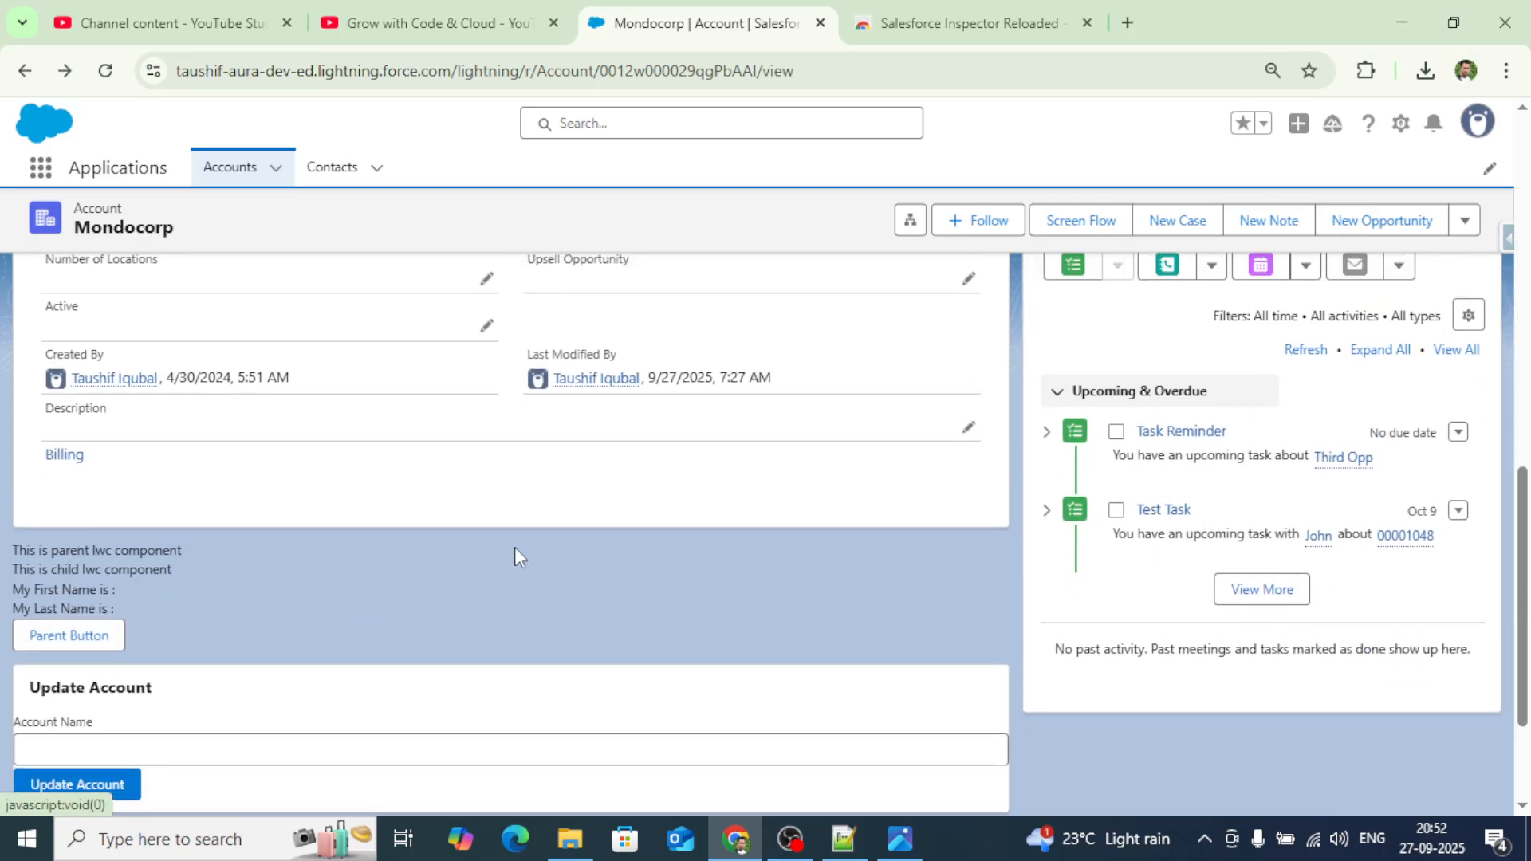
{"action": "scroll", "coordinate": [514, 556], "scroll_direction": "up", "scroll_amount": 9}
{"action": "scroll", "coordinate": [518, 386], "scroll_direction": "up", "scroll_amount": 3}
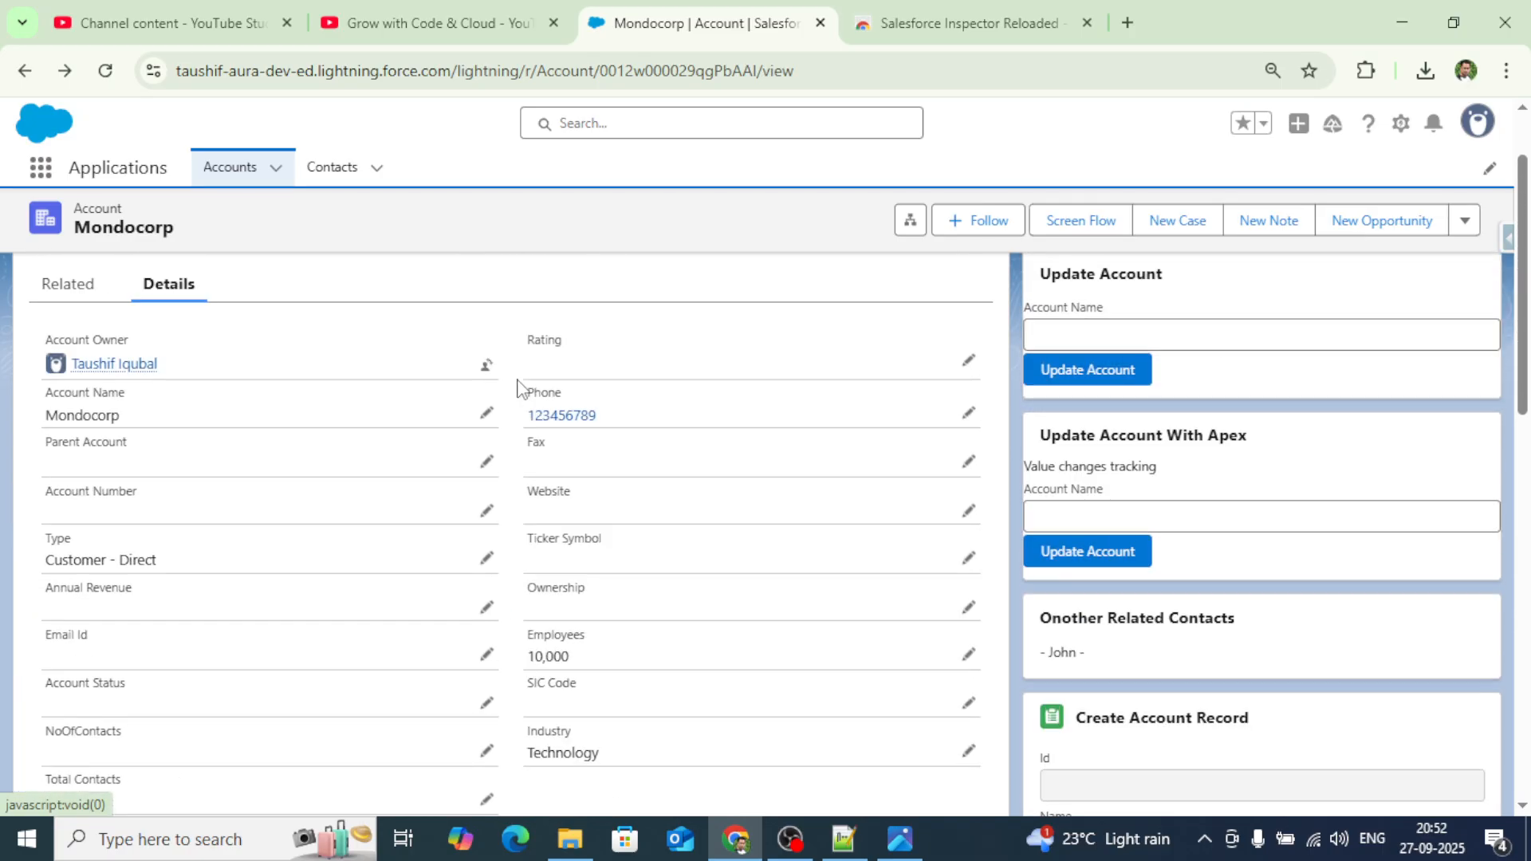
{"action": "scroll", "coordinate": [518, 387], "scroll_direction": "up", "scroll_amount": 2}
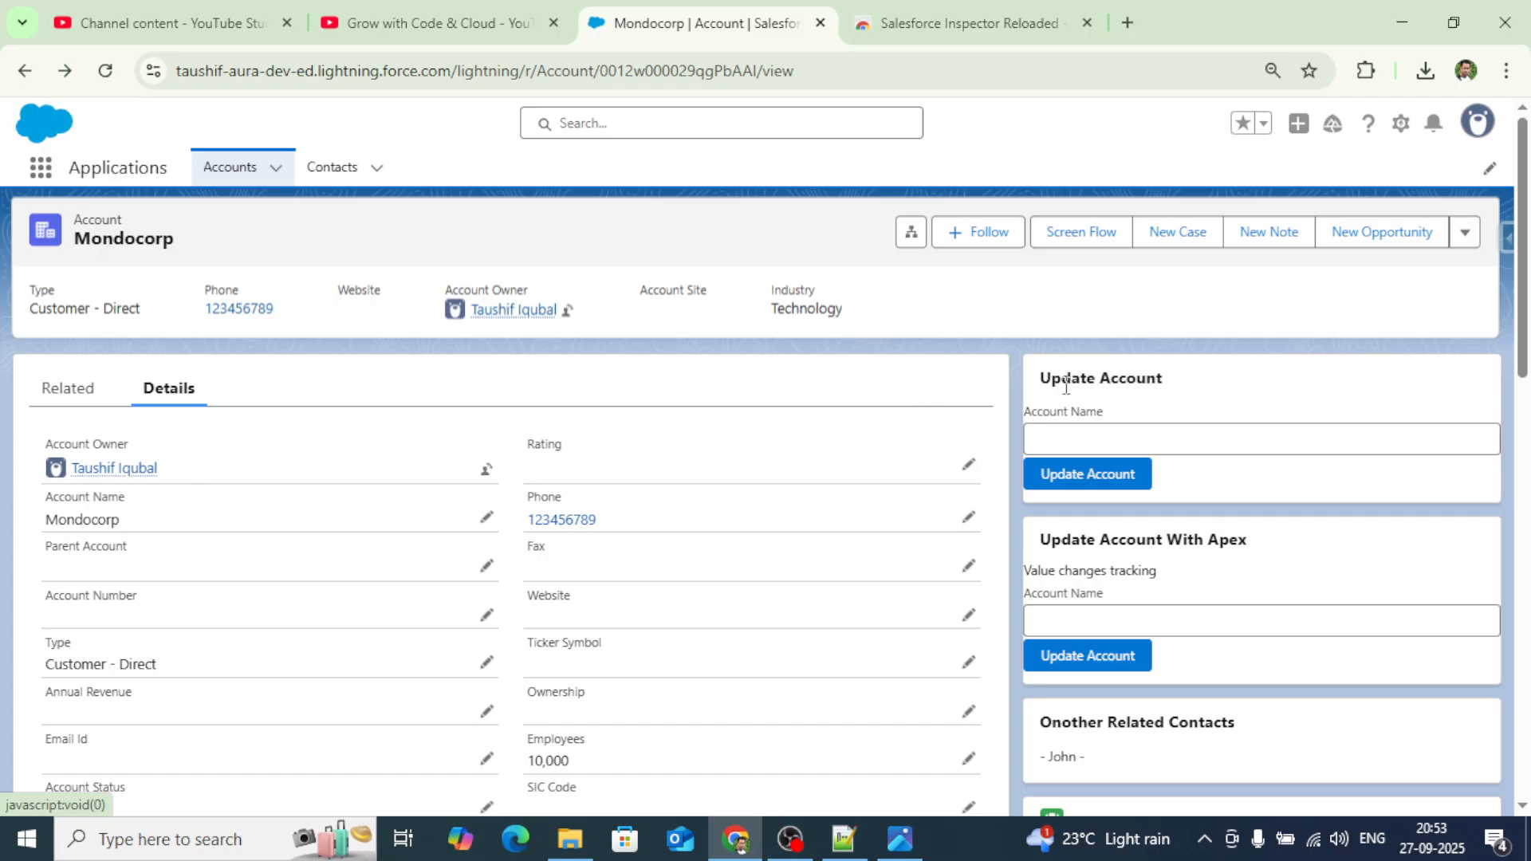
{"action": "left_click", "coordinate": [1506, 237]}
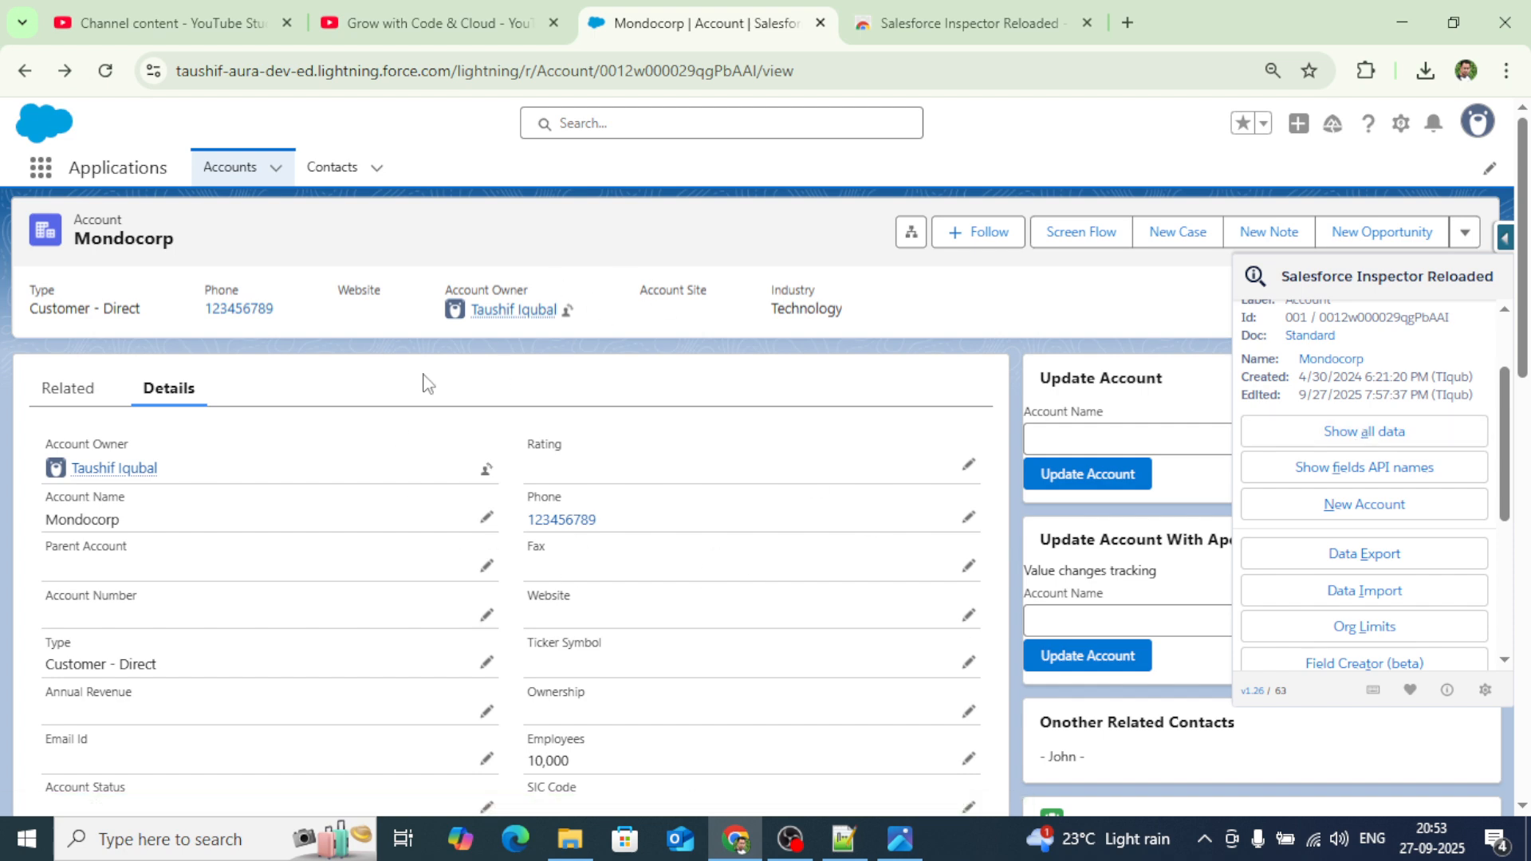
Show all data for Mondocorp and review its fields' API names, types and values, e.g. CleanStatus Pending.
{"action": "left_click", "coordinate": [1351, 443]}
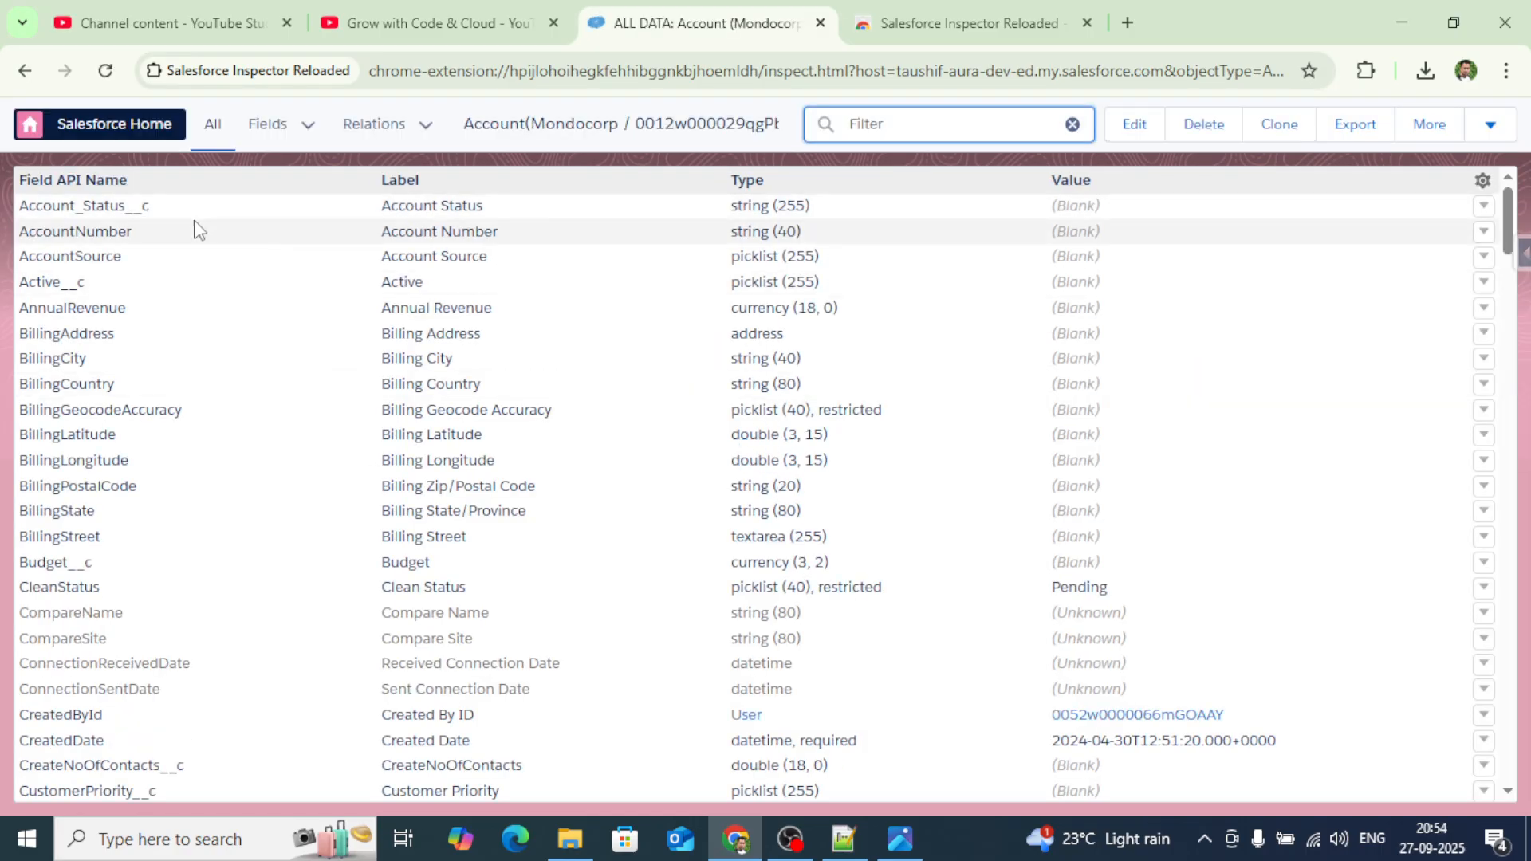
{"action": "scroll", "coordinate": [277, 416], "scroll_direction": "down", "scroll_amount": 8}
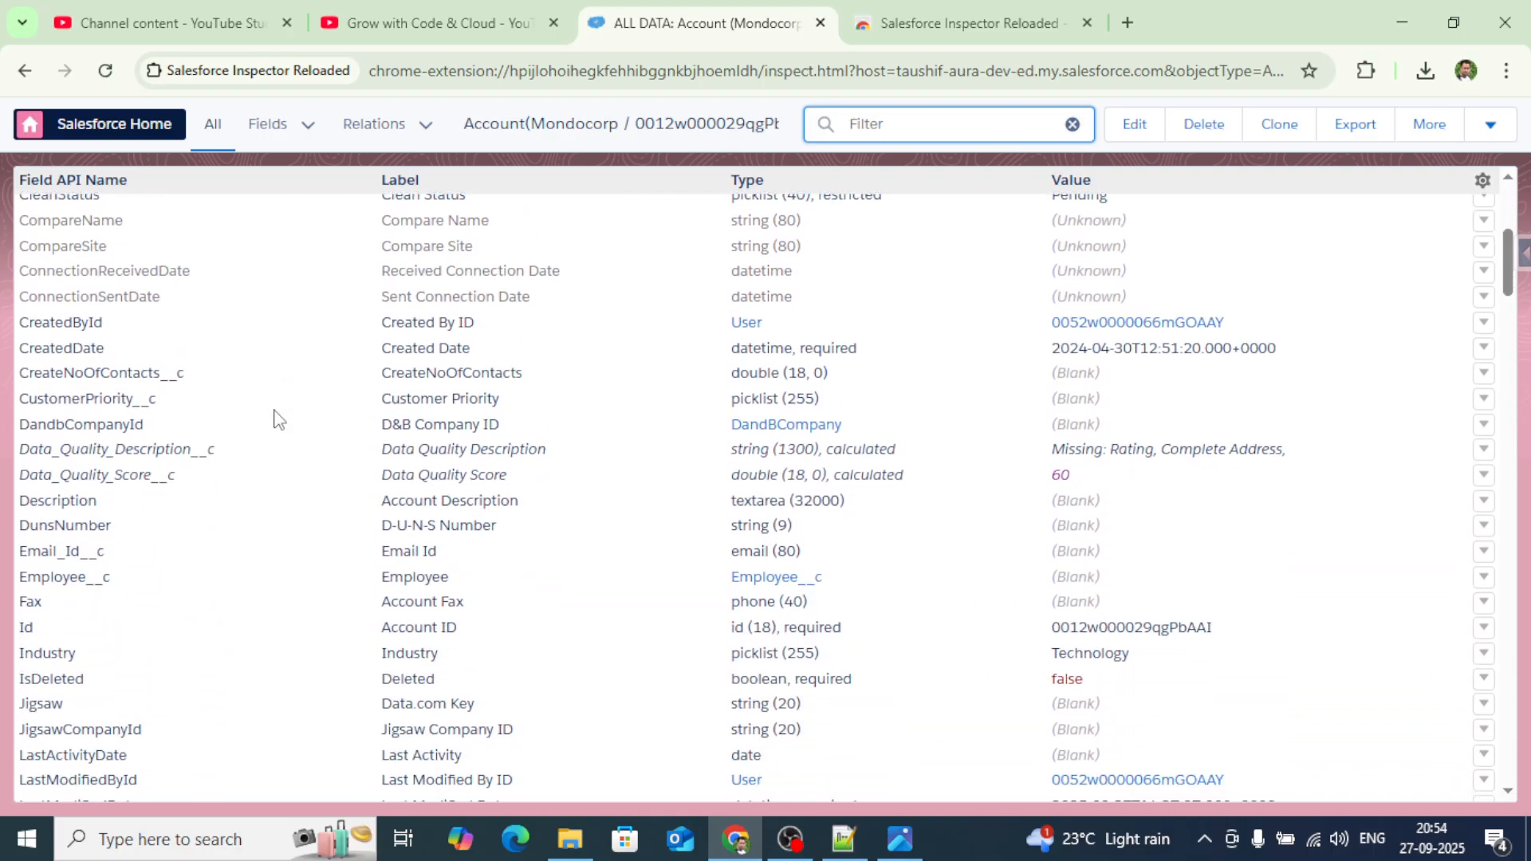
{"action": "scroll", "coordinate": [276, 416], "scroll_direction": "down", "scroll_amount": 9}
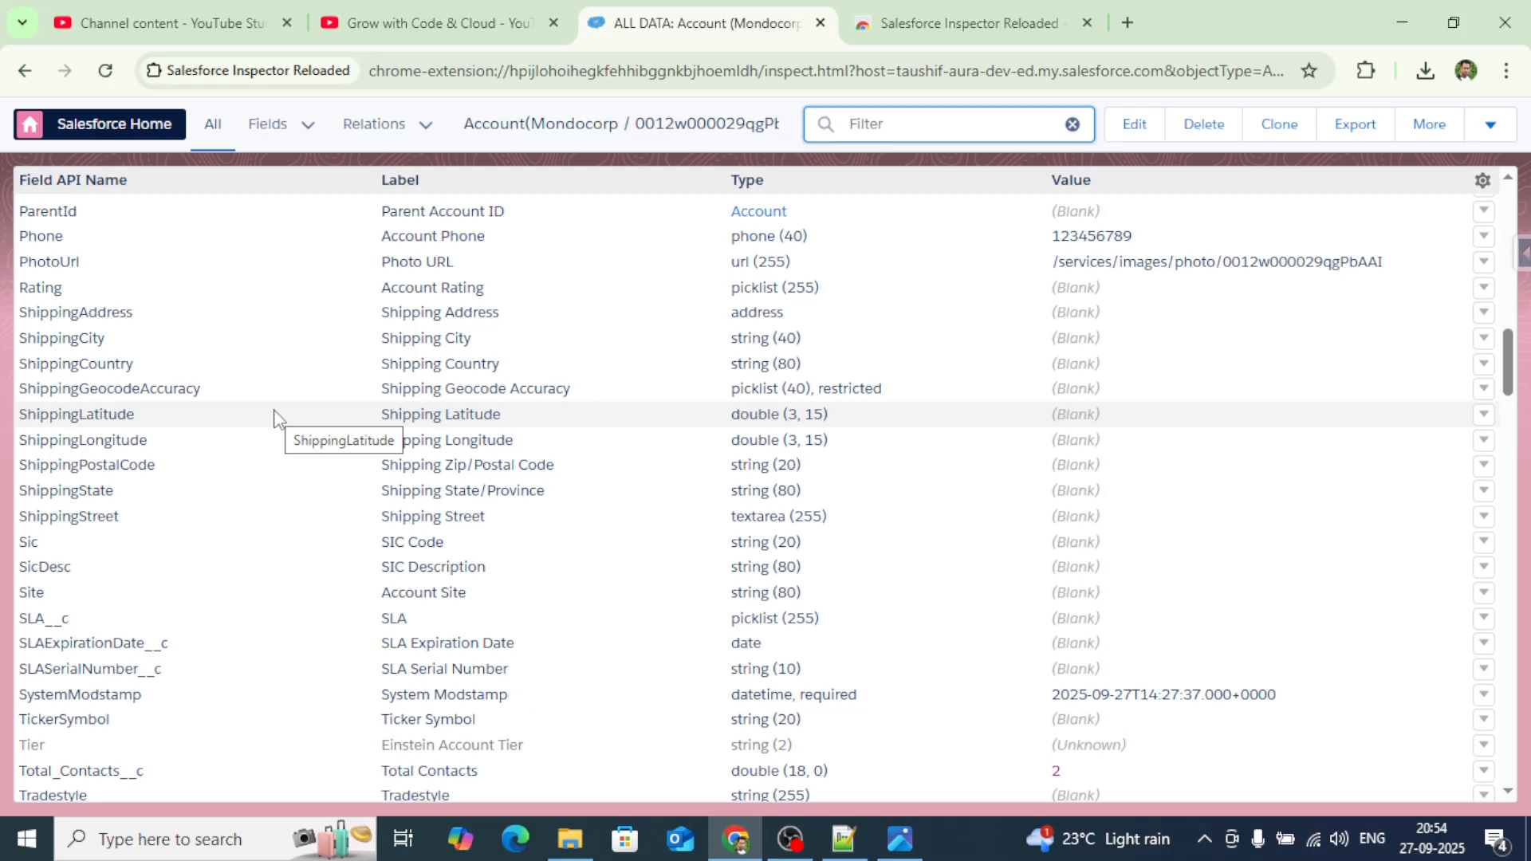
{"action": "scroll", "coordinate": [276, 416], "scroll_direction": "down", "scroll_amount": 6}
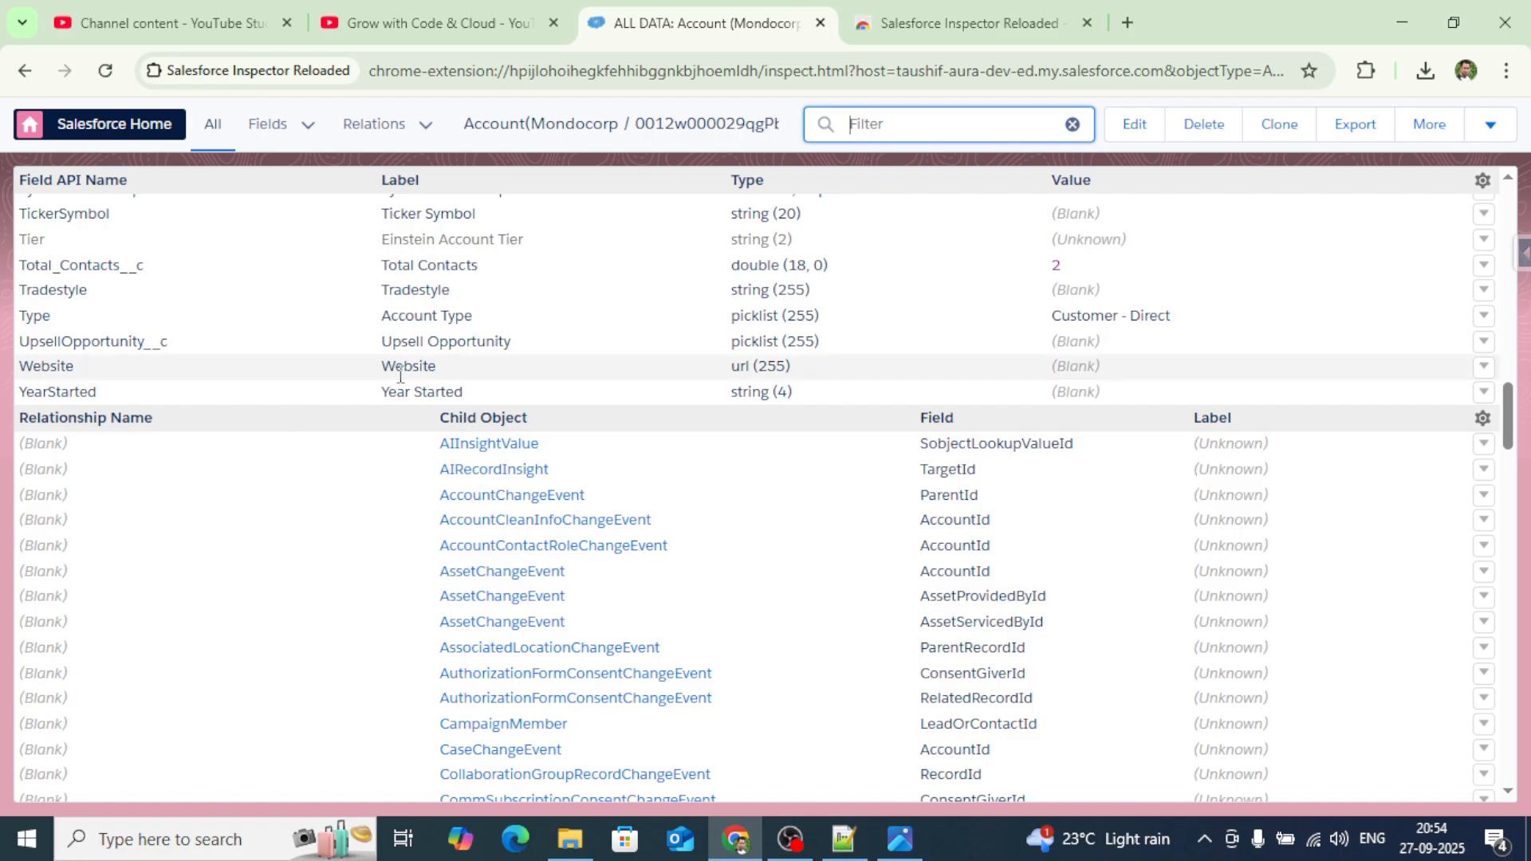
{"action": "scroll", "coordinate": [400, 375], "scroll_direction": "up", "scroll_amount": 20}
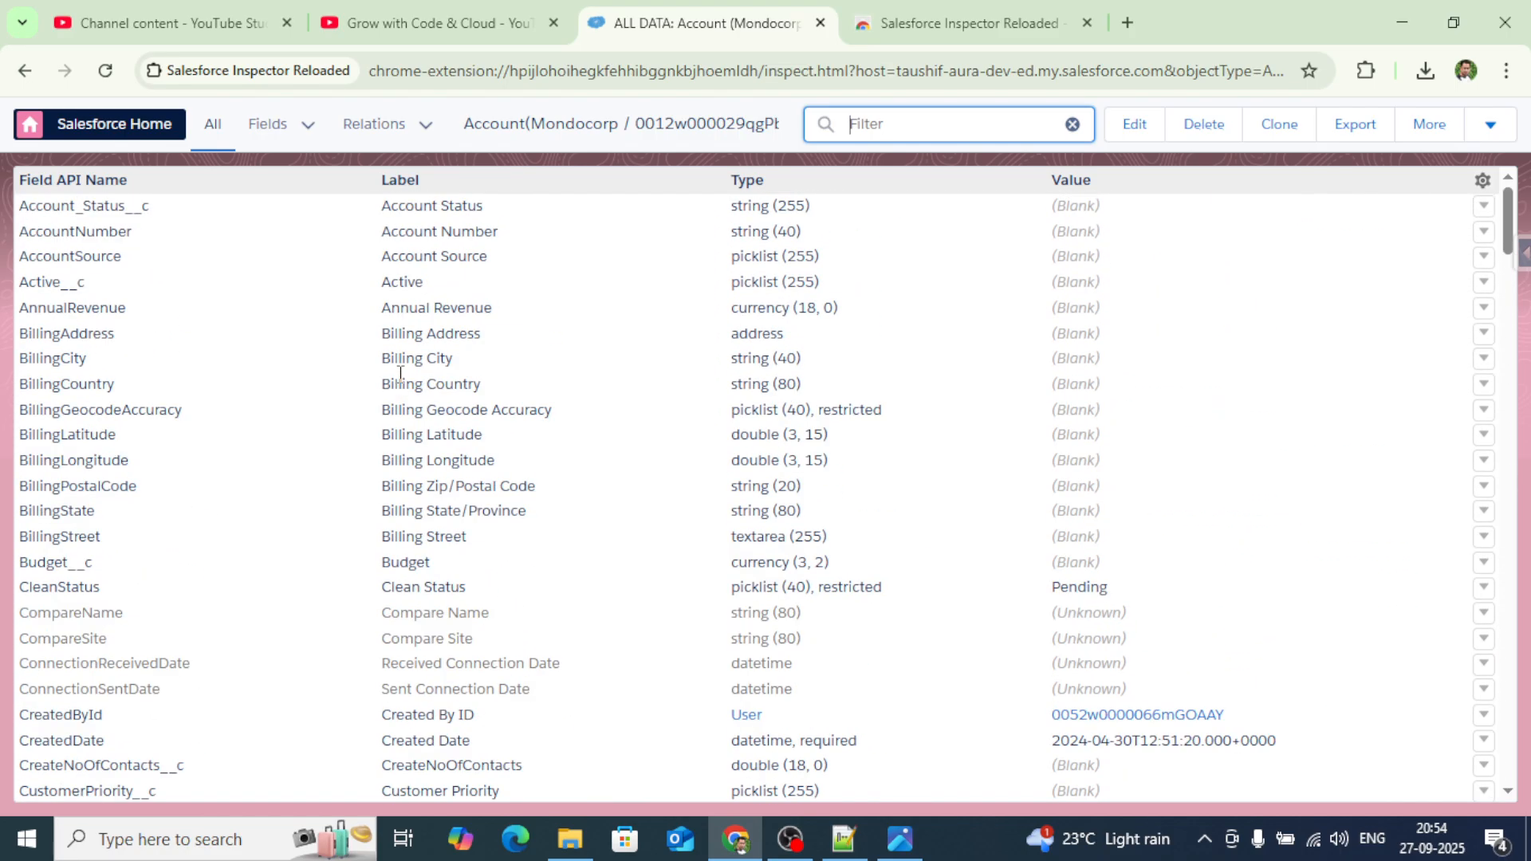
{"action": "scroll", "coordinate": [328, 523], "scroll_direction": "down", "scroll_amount": 2}
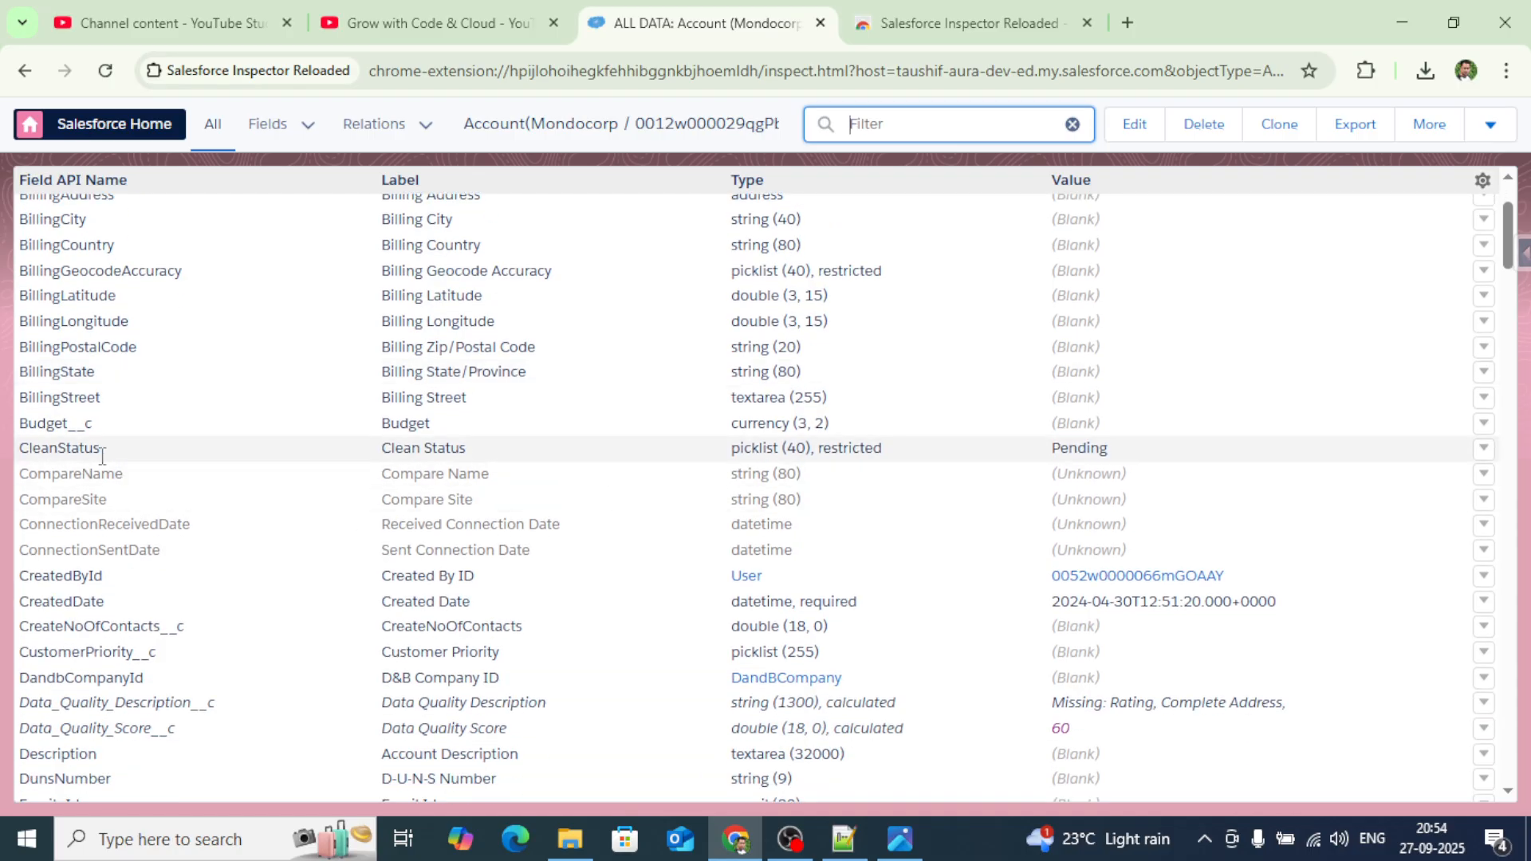
{"action": "mouse_move", "coordinate": [130, 462]}
{"action": "mouse_move", "coordinate": [1121, 458]}
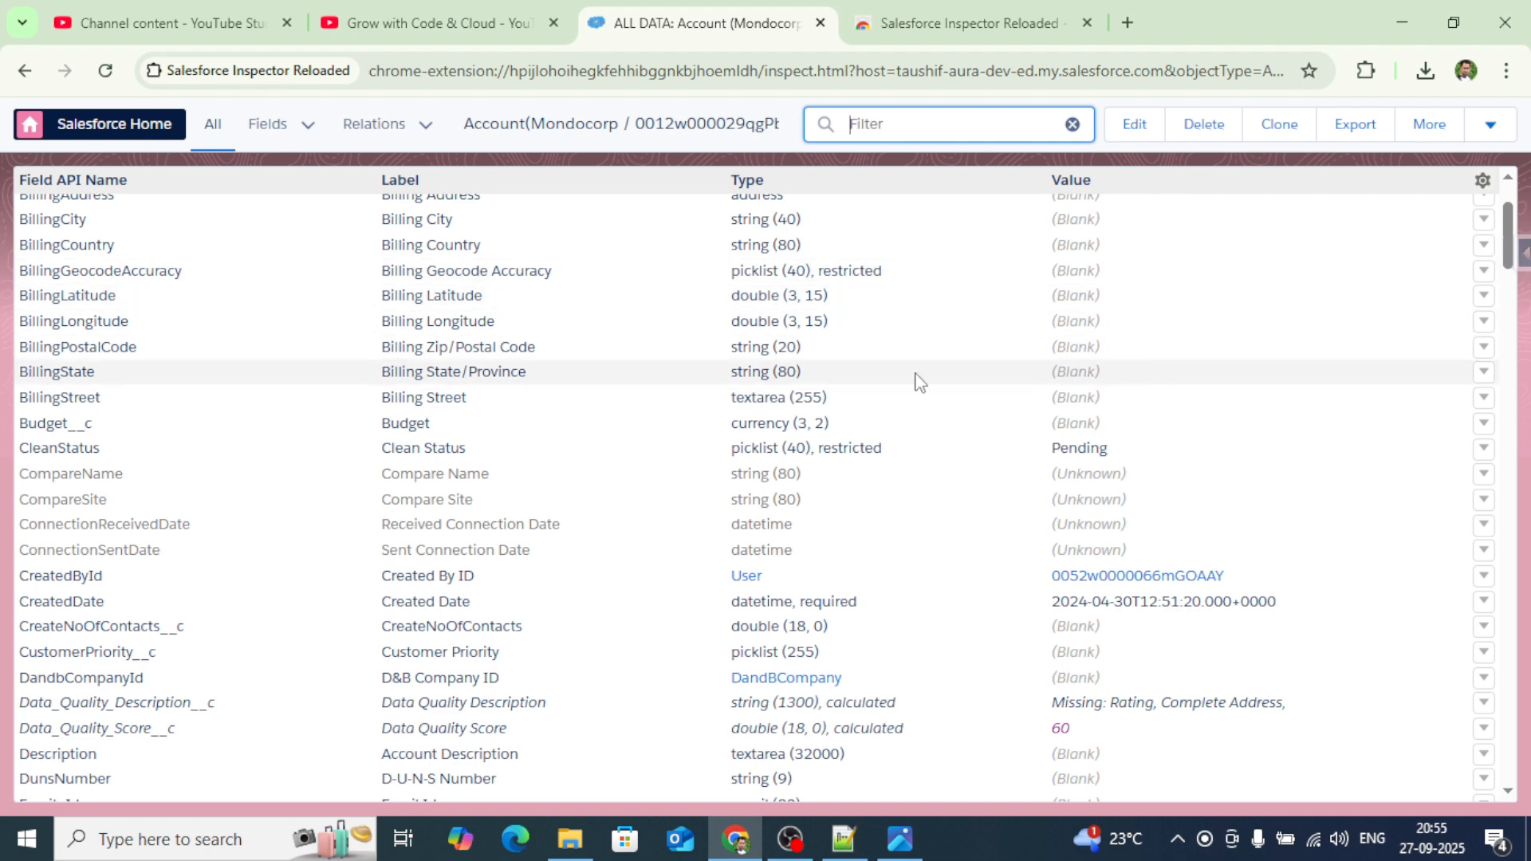
{"action": "scroll", "coordinate": [918, 381], "scroll_direction": "up", "scroll_amount": 3}
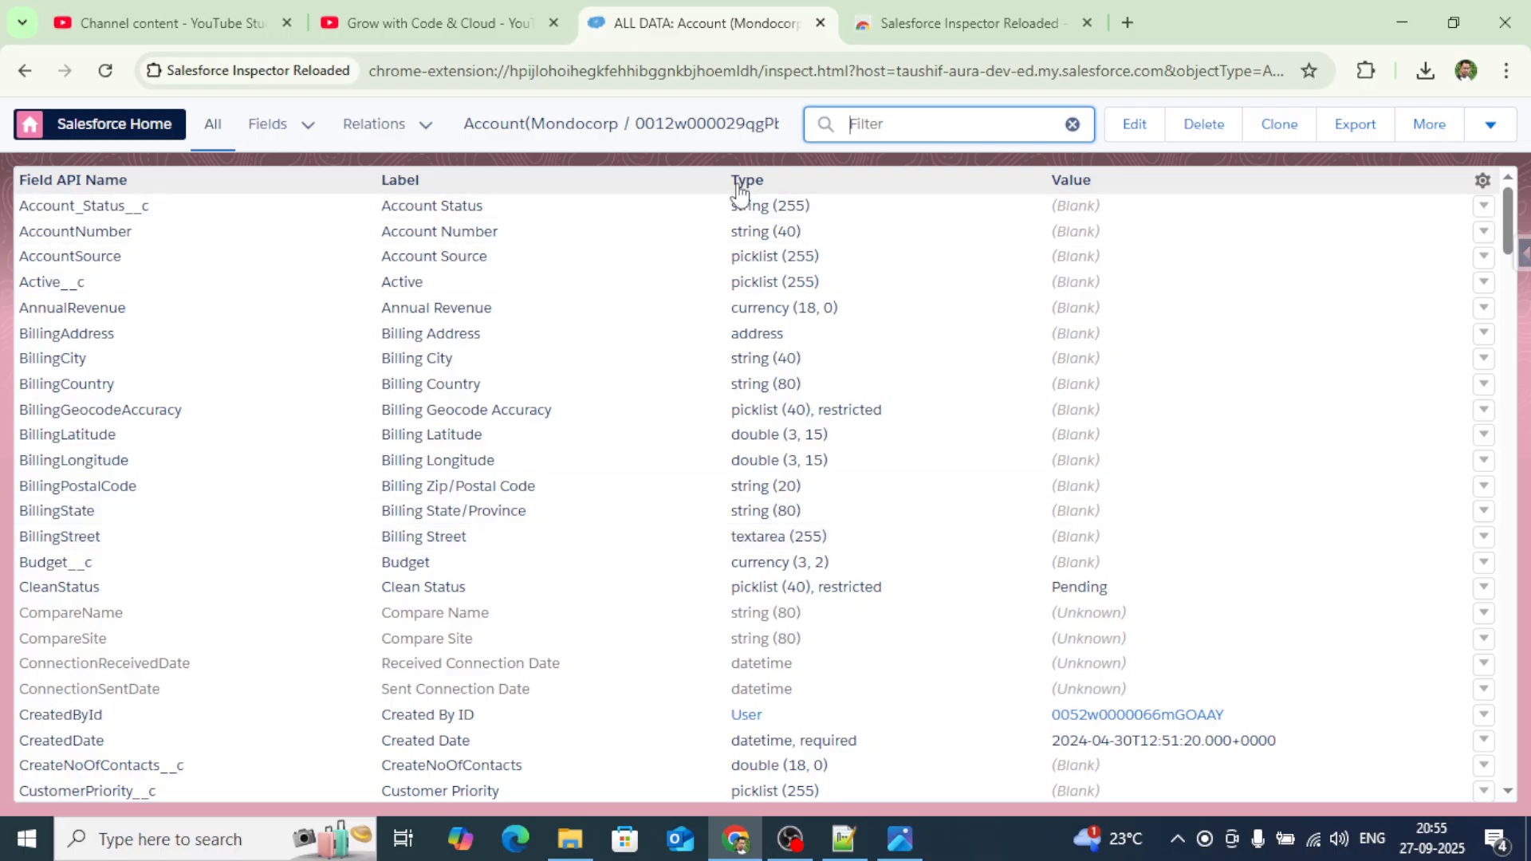
Go back to the Mondocorp record, duplicate its browser tab, and close the Inspector web store tab.
{"action": "left_click", "coordinate": [26, 71]}
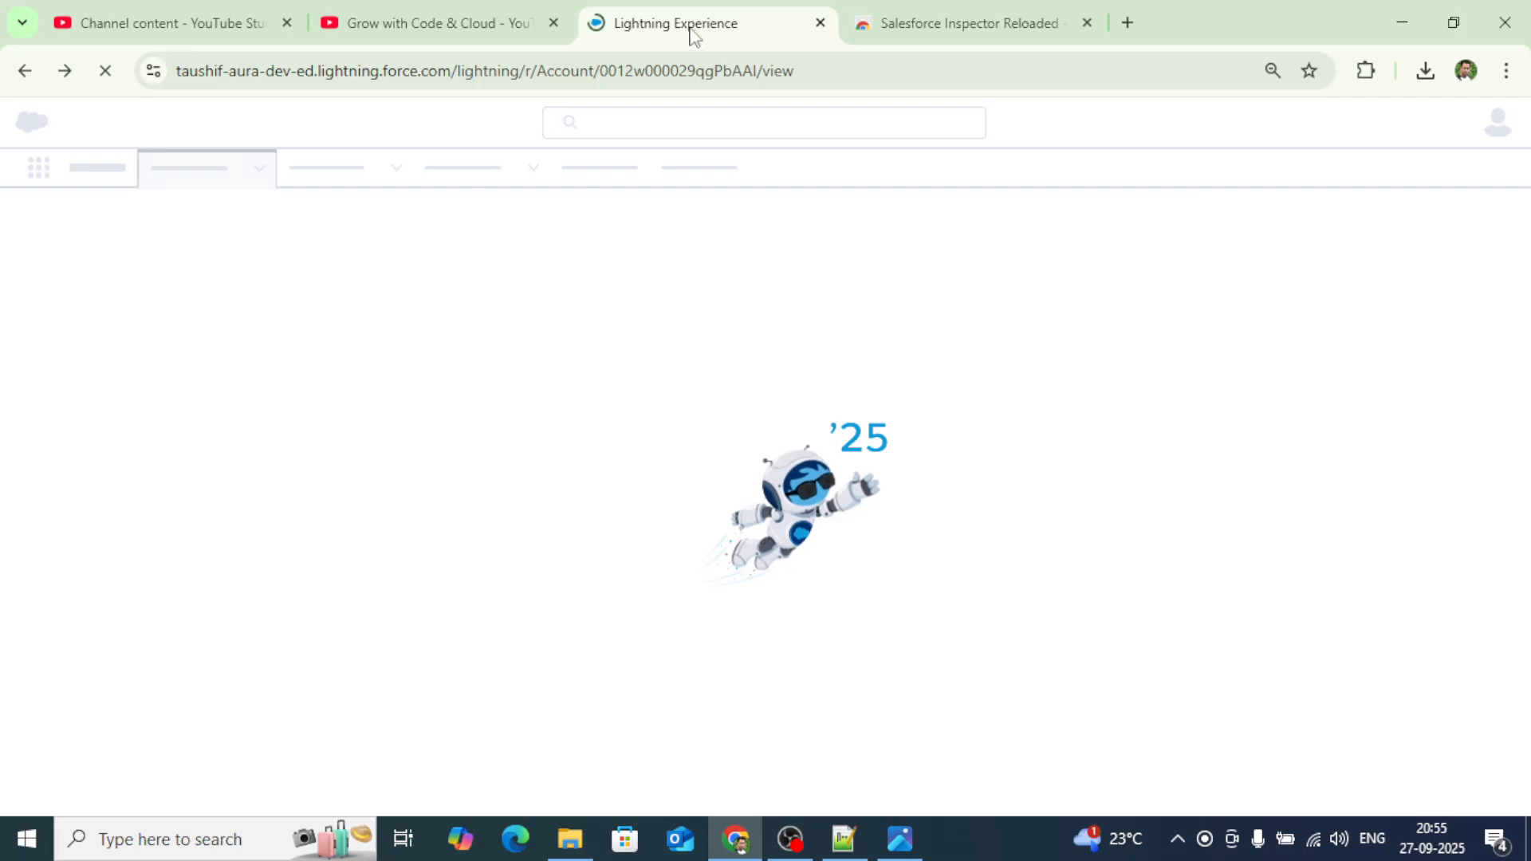
{"action": "right_click", "coordinate": [690, 35]}
{"action": "left_click", "coordinate": [793, 235]}
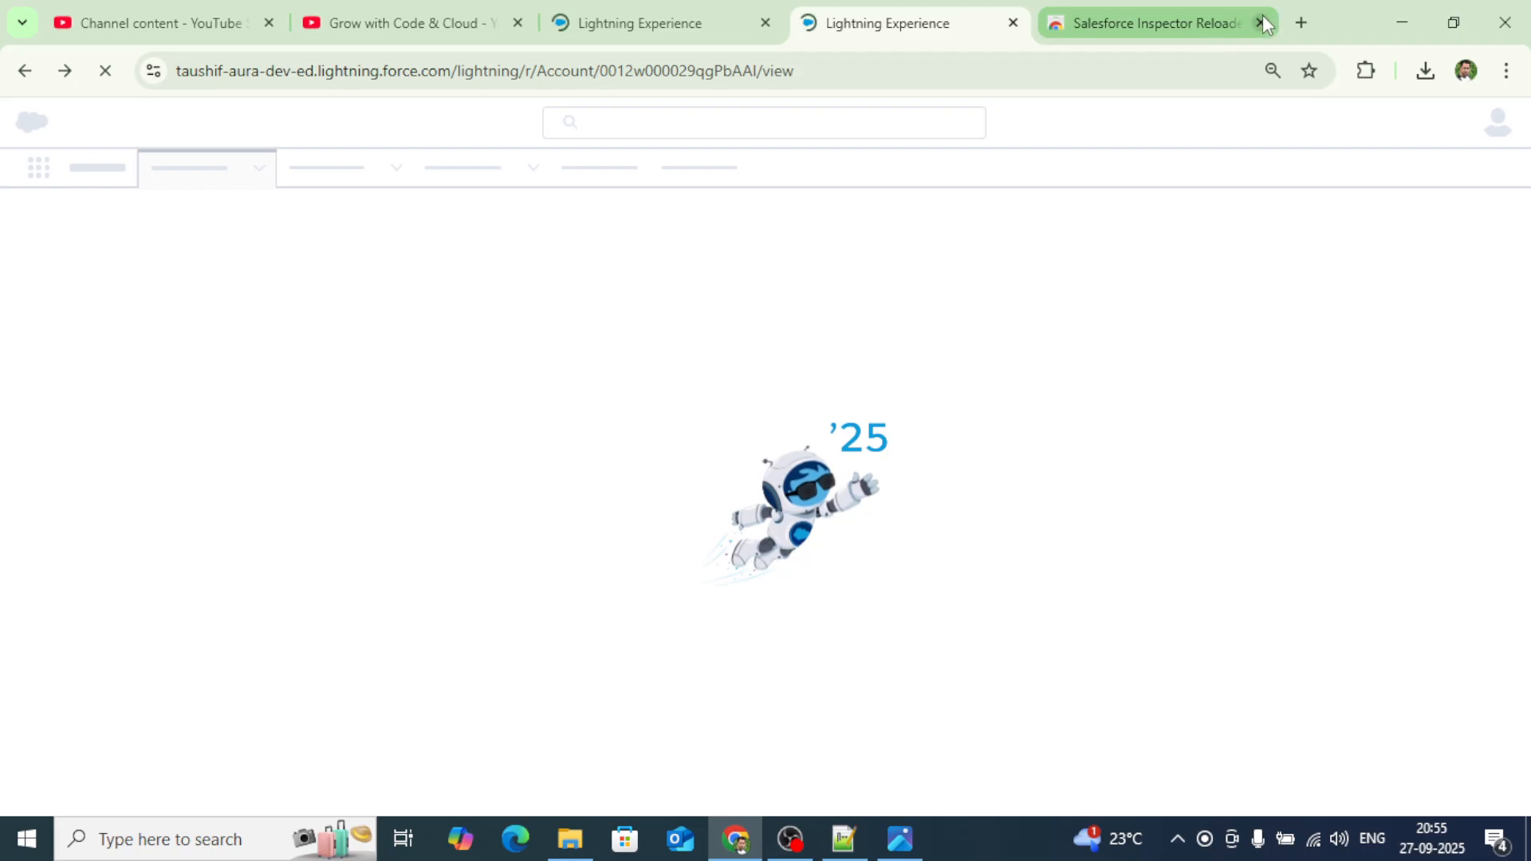
{"action": "left_click", "coordinate": [1260, 22]}
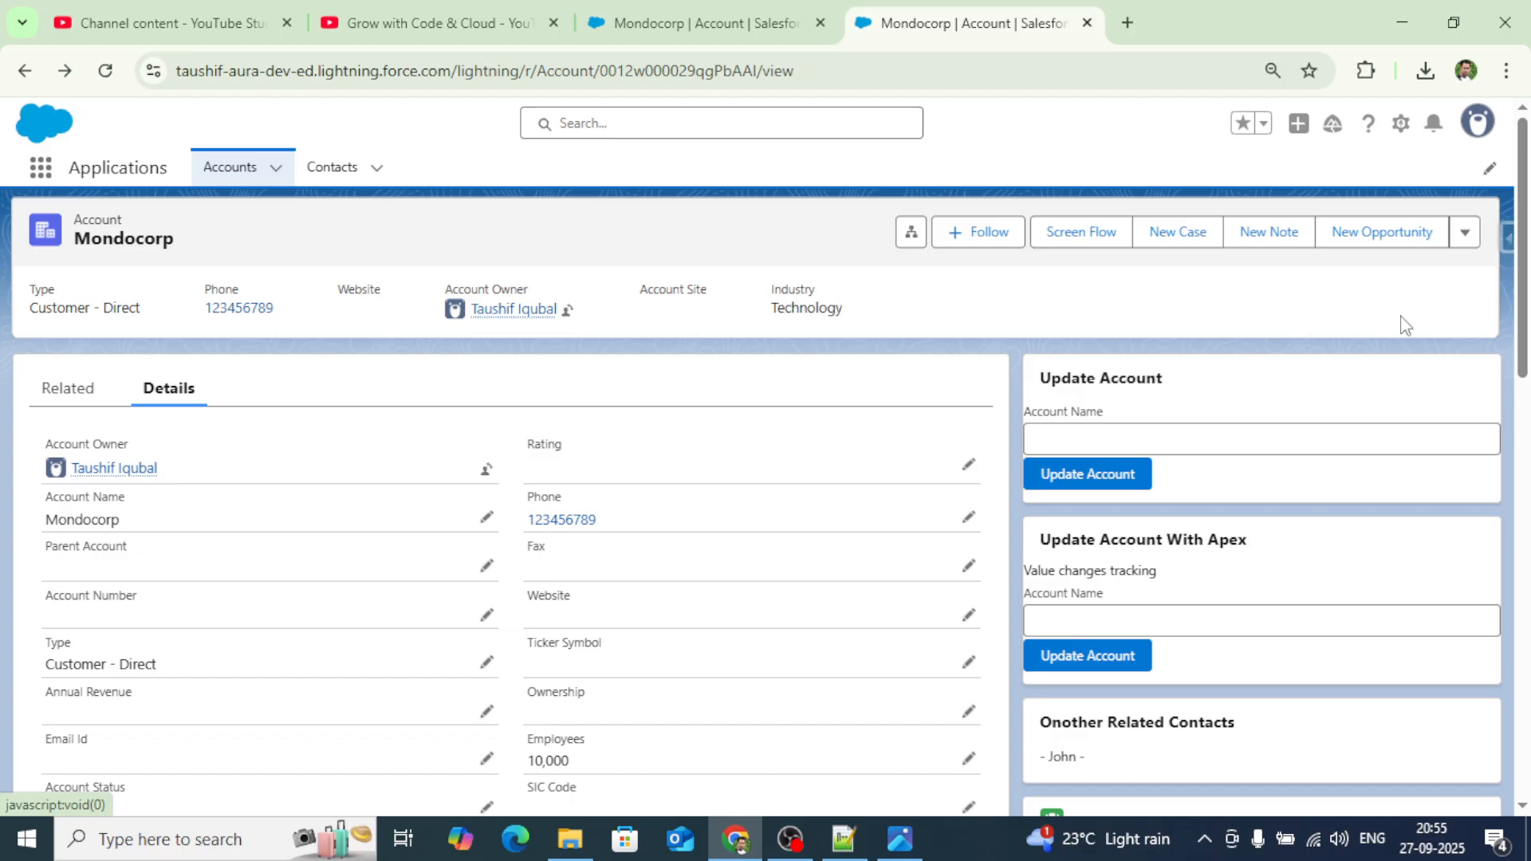
Show the Inspector panel on Mondocorp listing Data Export, Data Import and Org Limits.
{"action": "left_click", "coordinate": [1505, 238]}
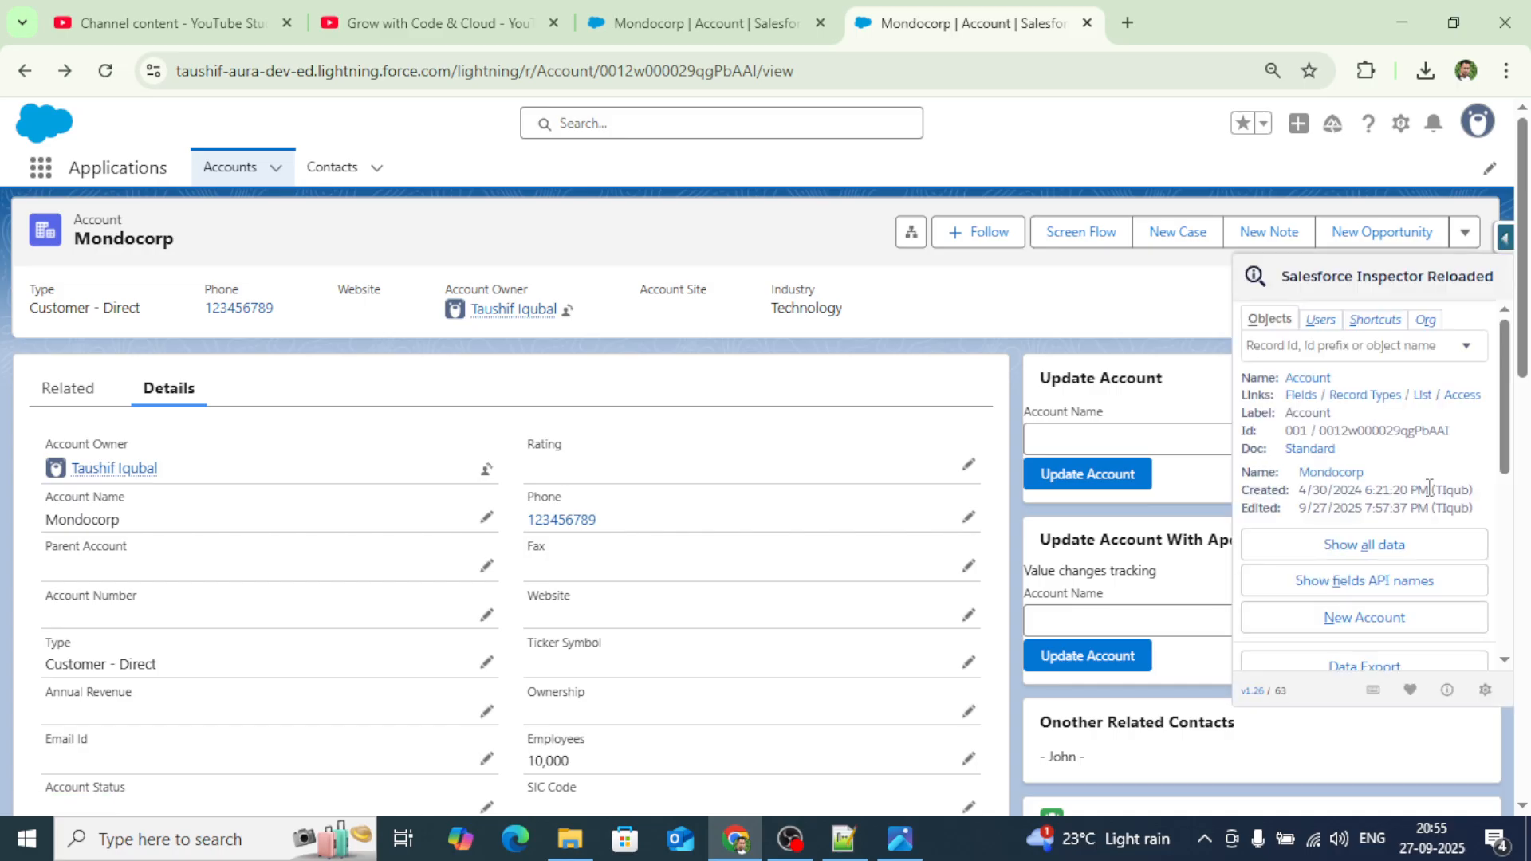
{"action": "scroll", "coordinate": [1382, 492], "scroll_direction": "down", "scroll_amount": 2}
{"action": "scroll", "coordinate": [1381, 493], "scroll_direction": "down", "scroll_amount": 1}
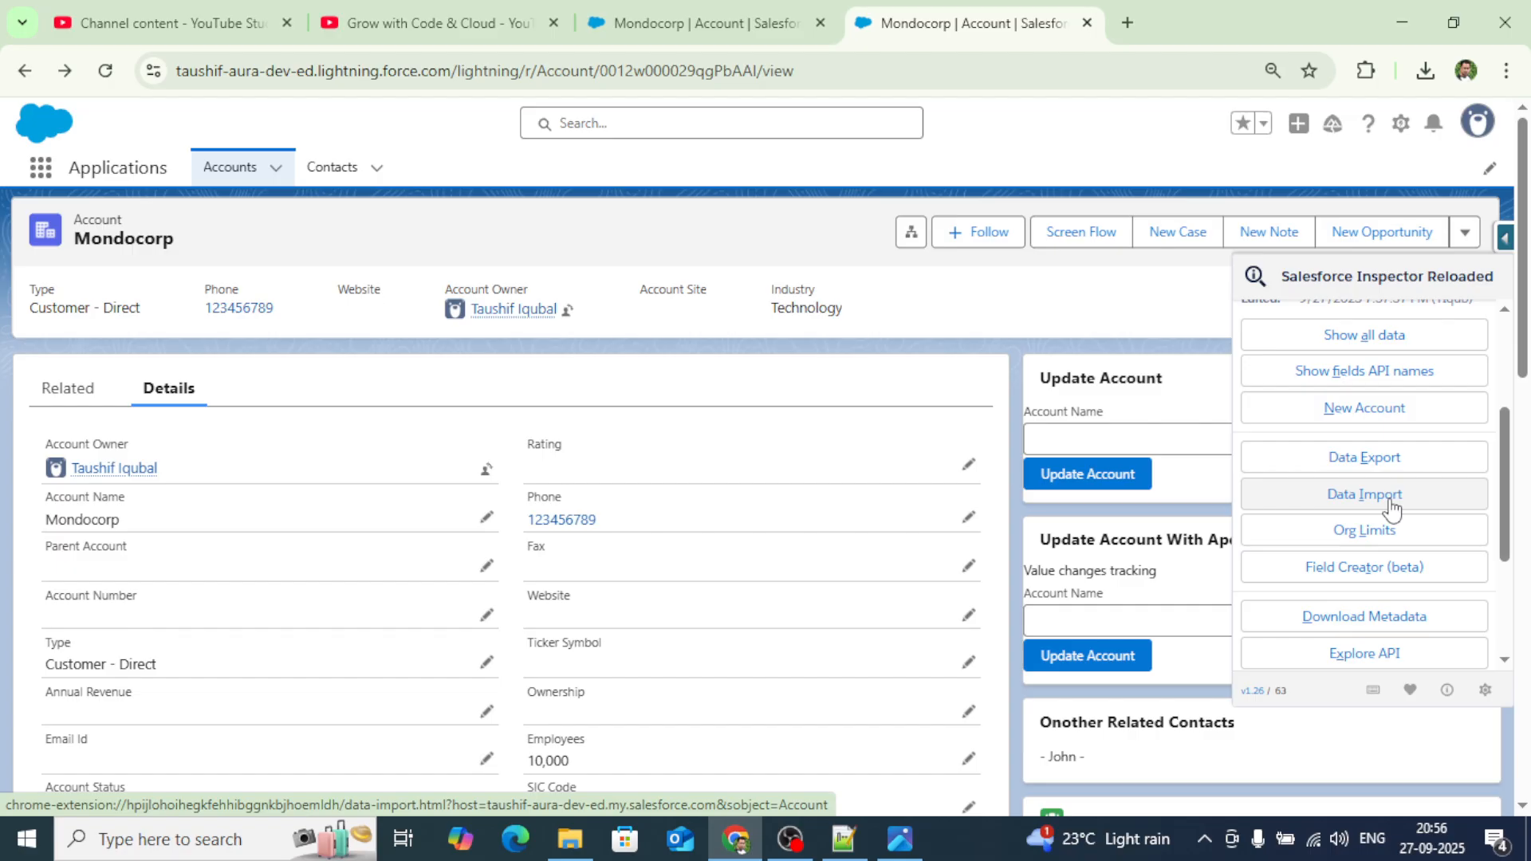
In Data Export, replace the prefilled single-Account query with 'select id from'.
{"action": "left_click", "coordinate": [1360, 467]}
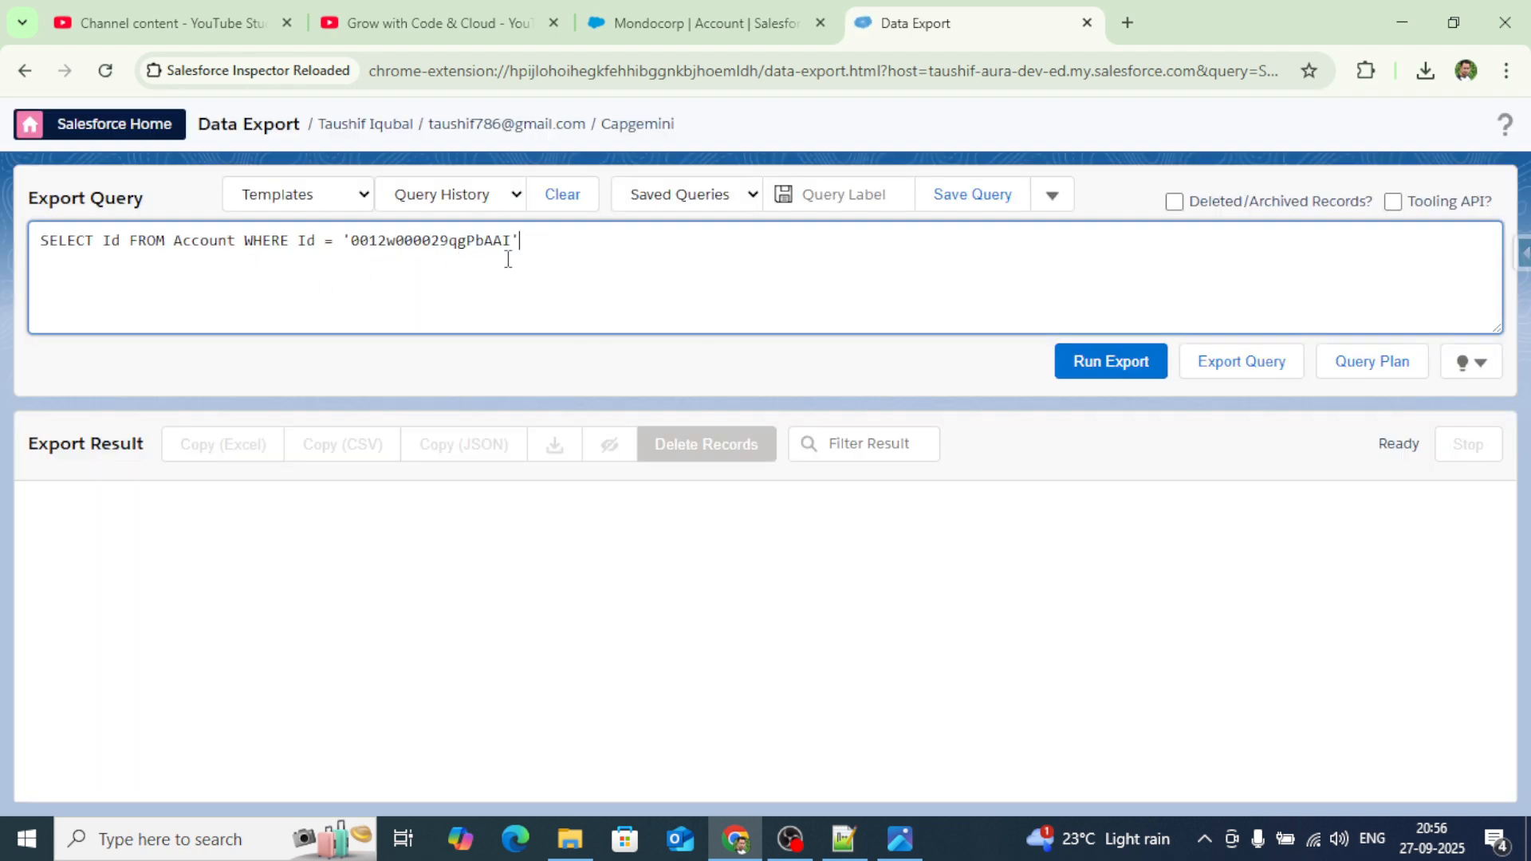
{"action": "left_click_drag", "start_coordinate": [527, 249], "coordinate": [32, 240]}
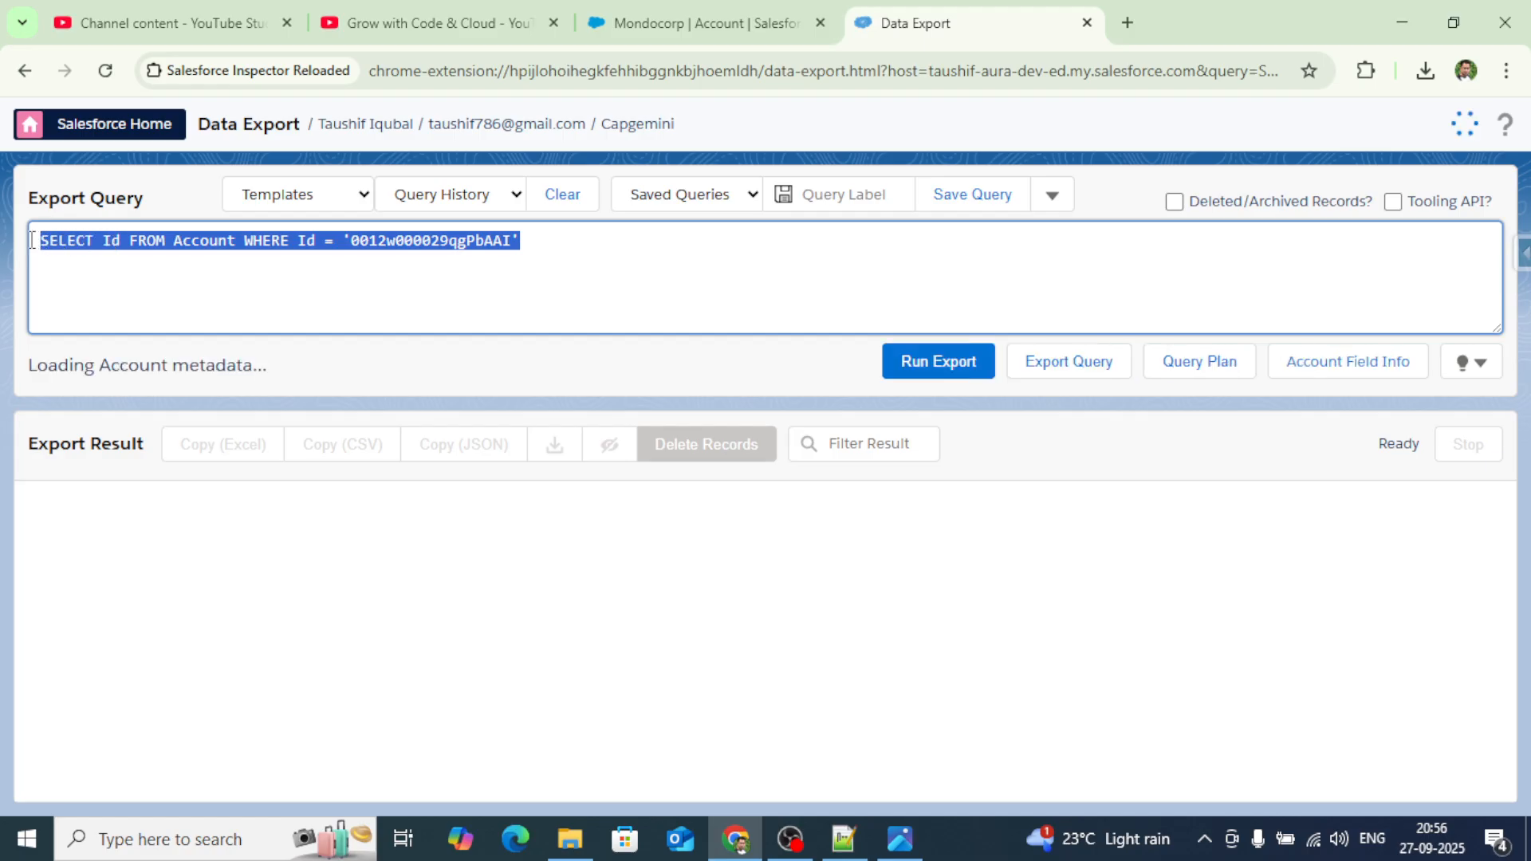
{"action": "key", "text": "BackSpace"}
{"action": "type", "text": "se"}
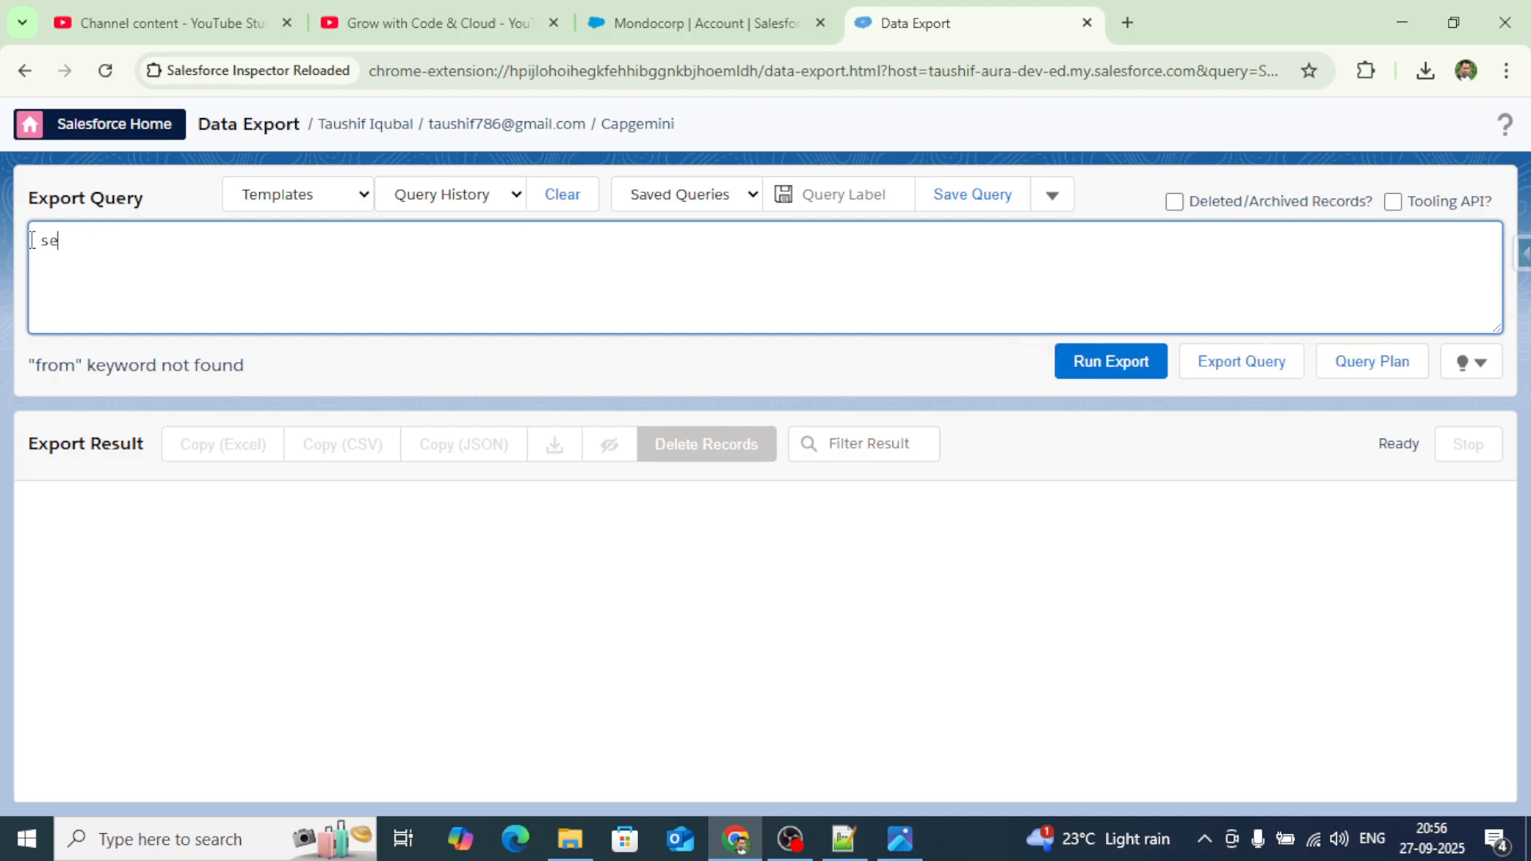
{"action": "type", "text": "lect id from Acco"}
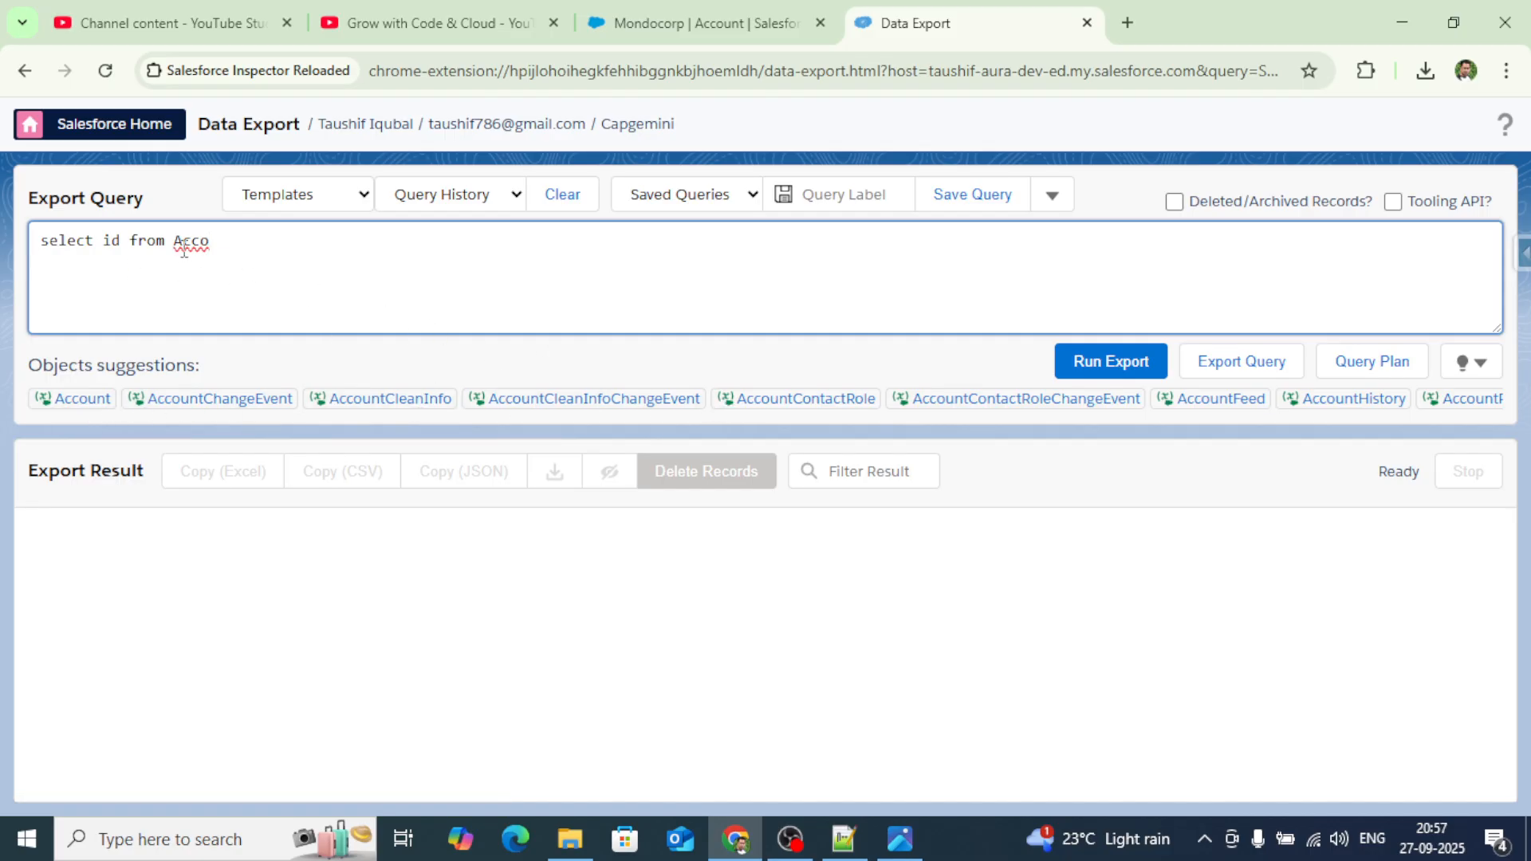
{"action": "key", "text": "BackSpace"}
{"action": "key", "text": "BackSpace"}
{"action": "key", "text": "BackSpace"}
{"action": "key", "text": "BackSpace"}
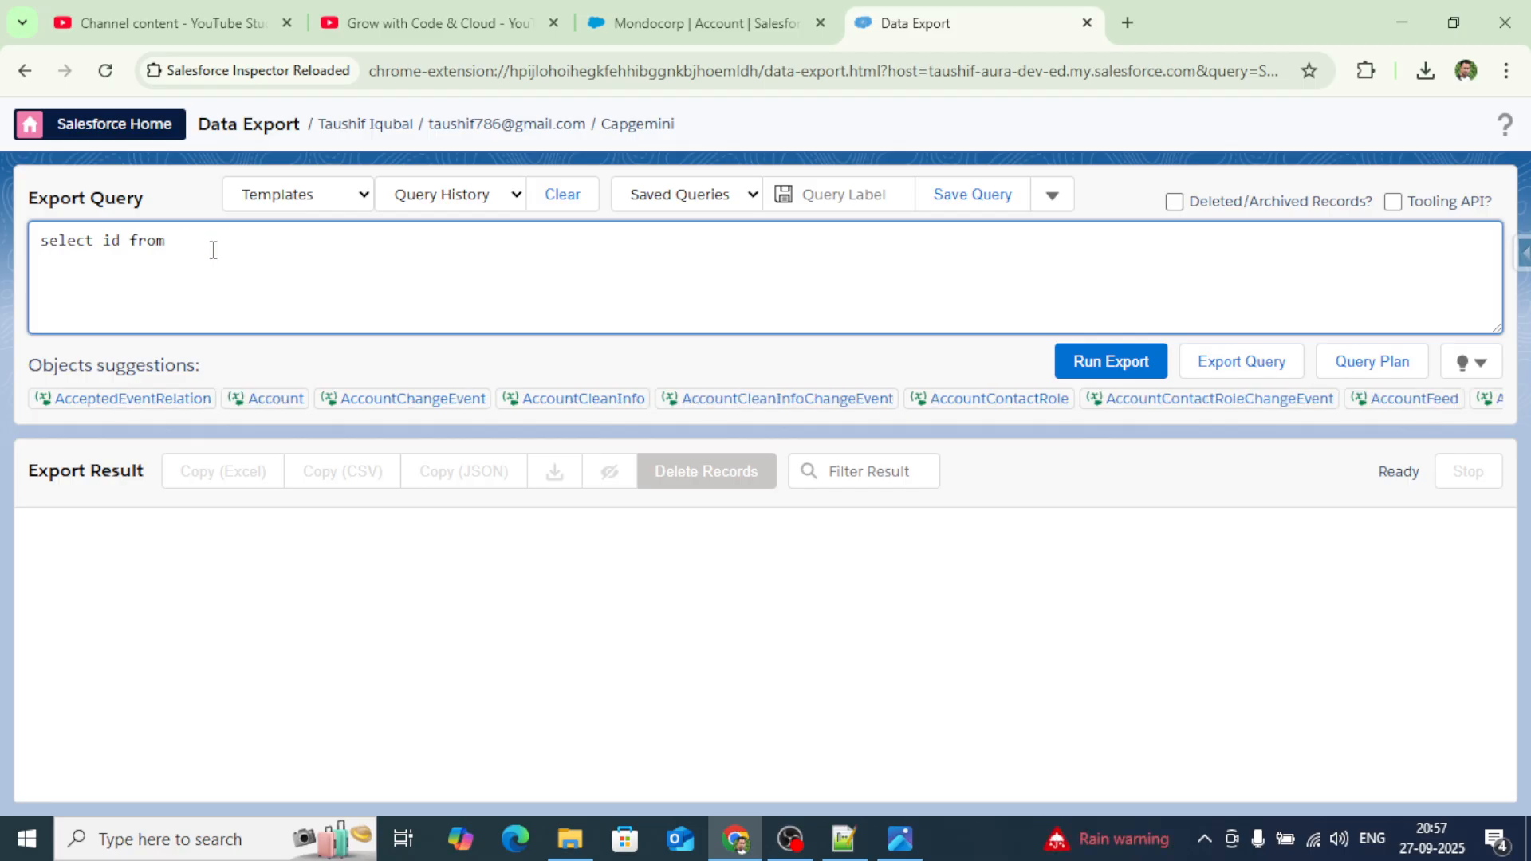
Run 'select id from Account', exporting the Ids of 180 Account records.
{"action": "type", "text": "cont"}
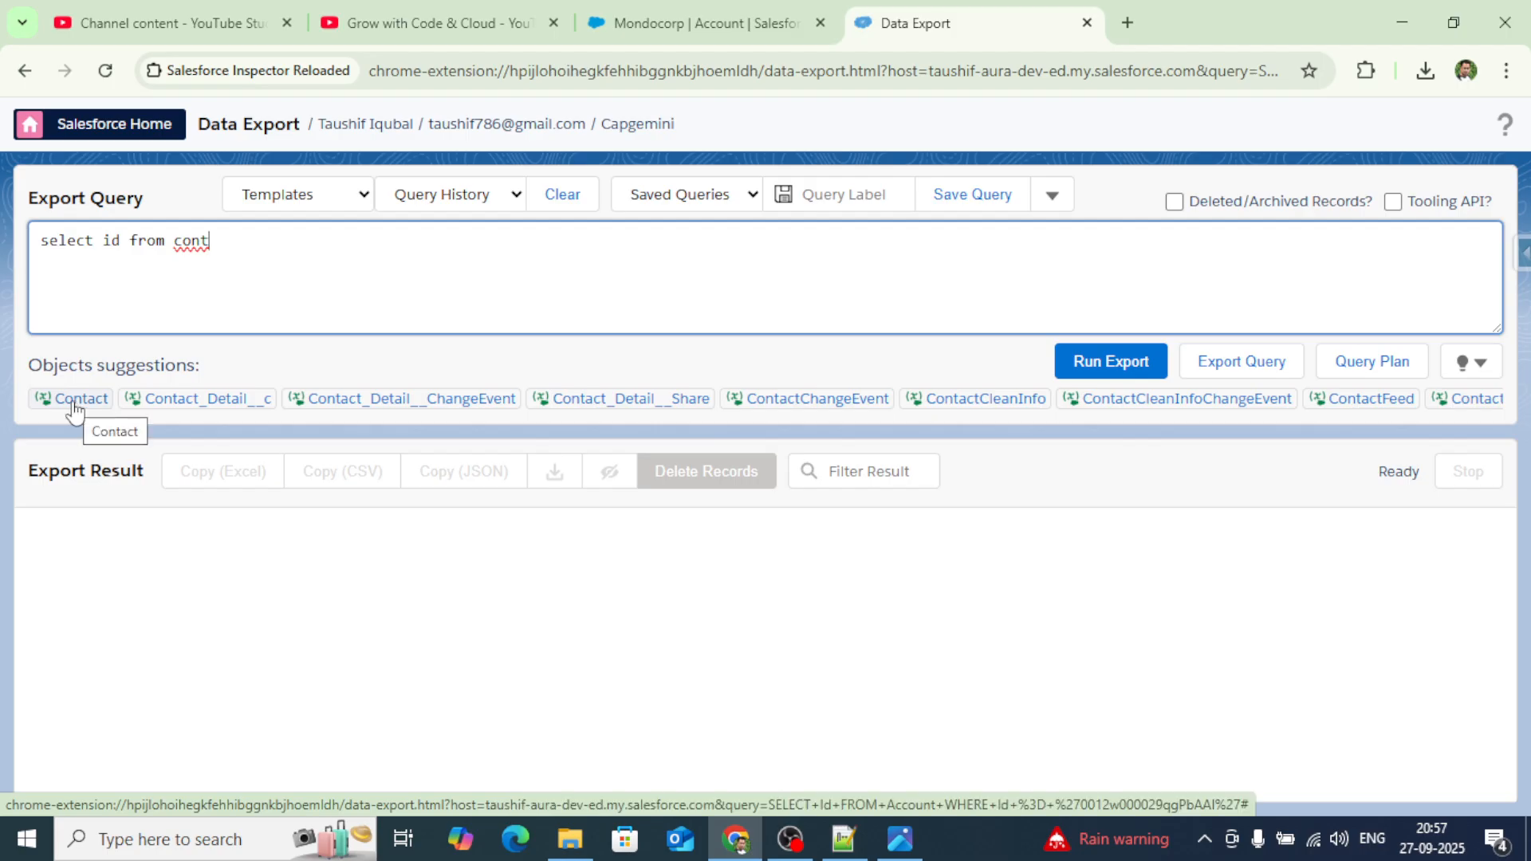
{"action": "key", "text": "BackSpace"}
{"action": "key", "text": "BackSpace"}
{"action": "key", "text": "BackSpace"}
{"action": "key", "text": "BackSpace"}
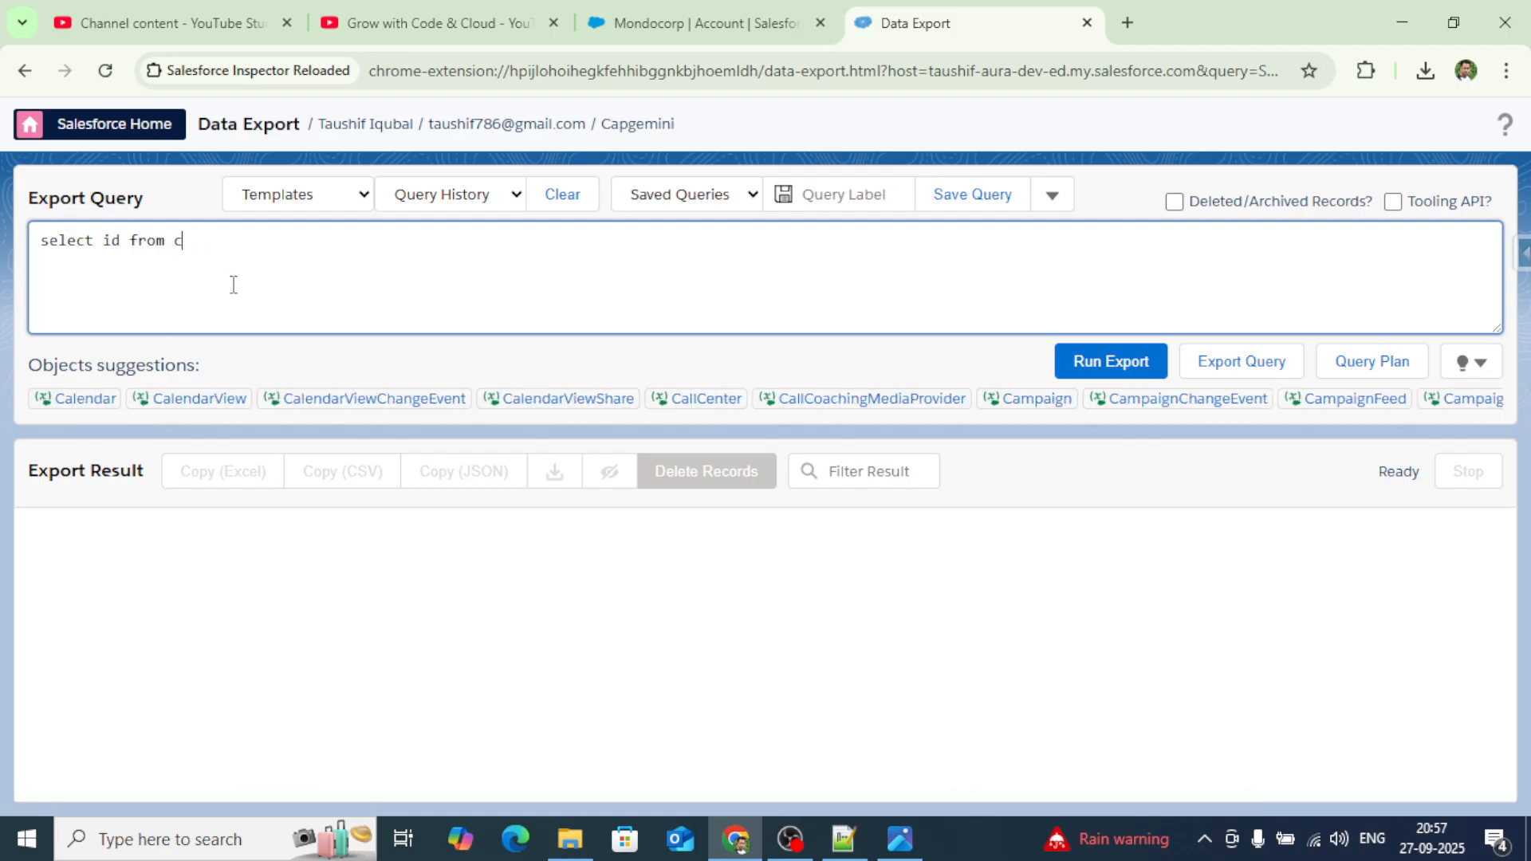
{"action": "type", "text": "Accou"}
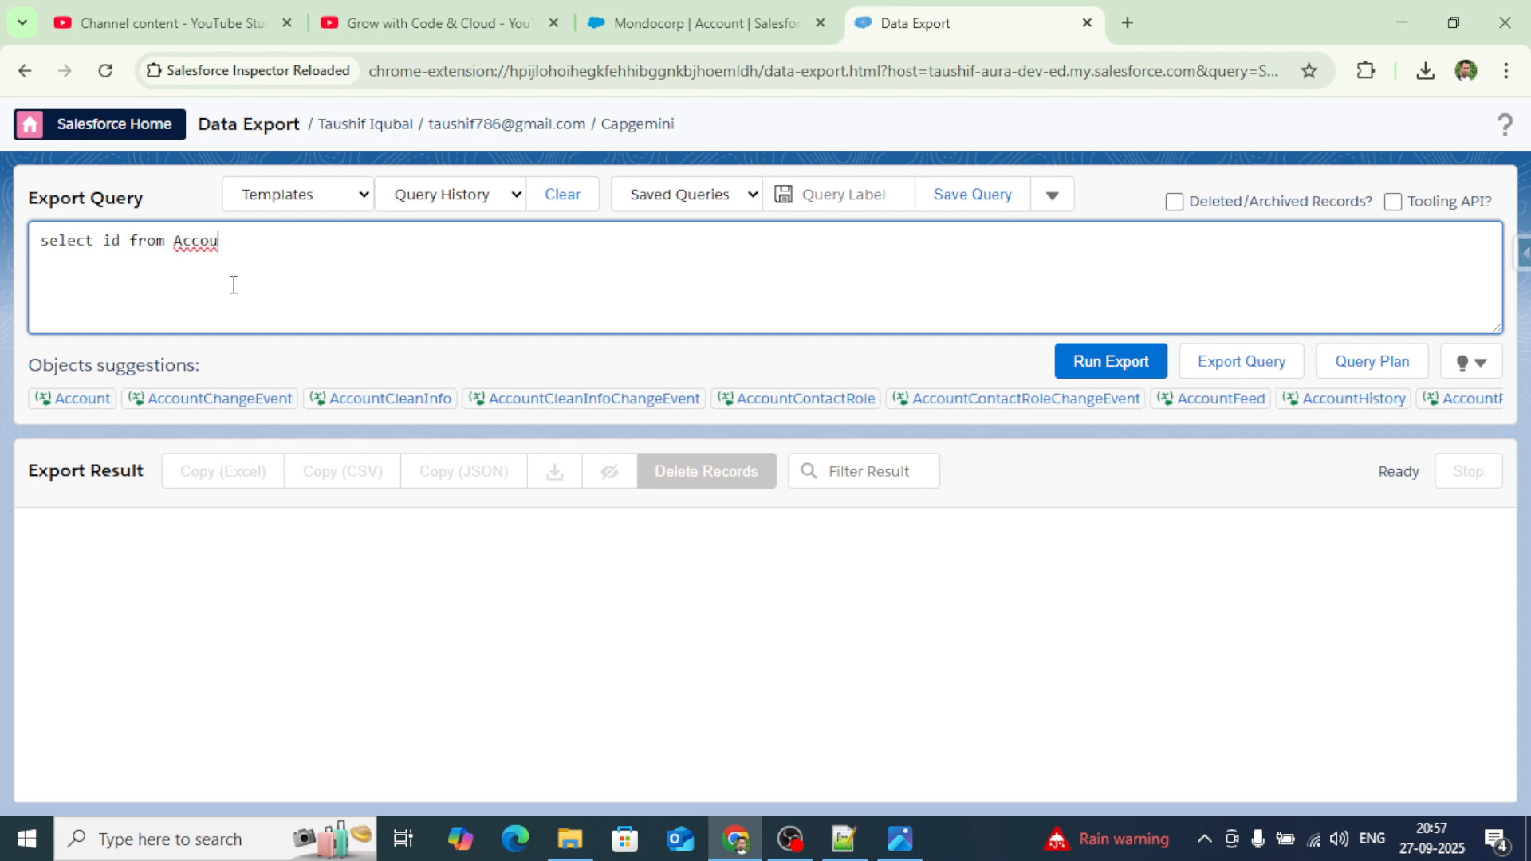
{"action": "left_click", "coordinate": [83, 399]}
{"action": "left_click", "coordinate": [1145, 372]}
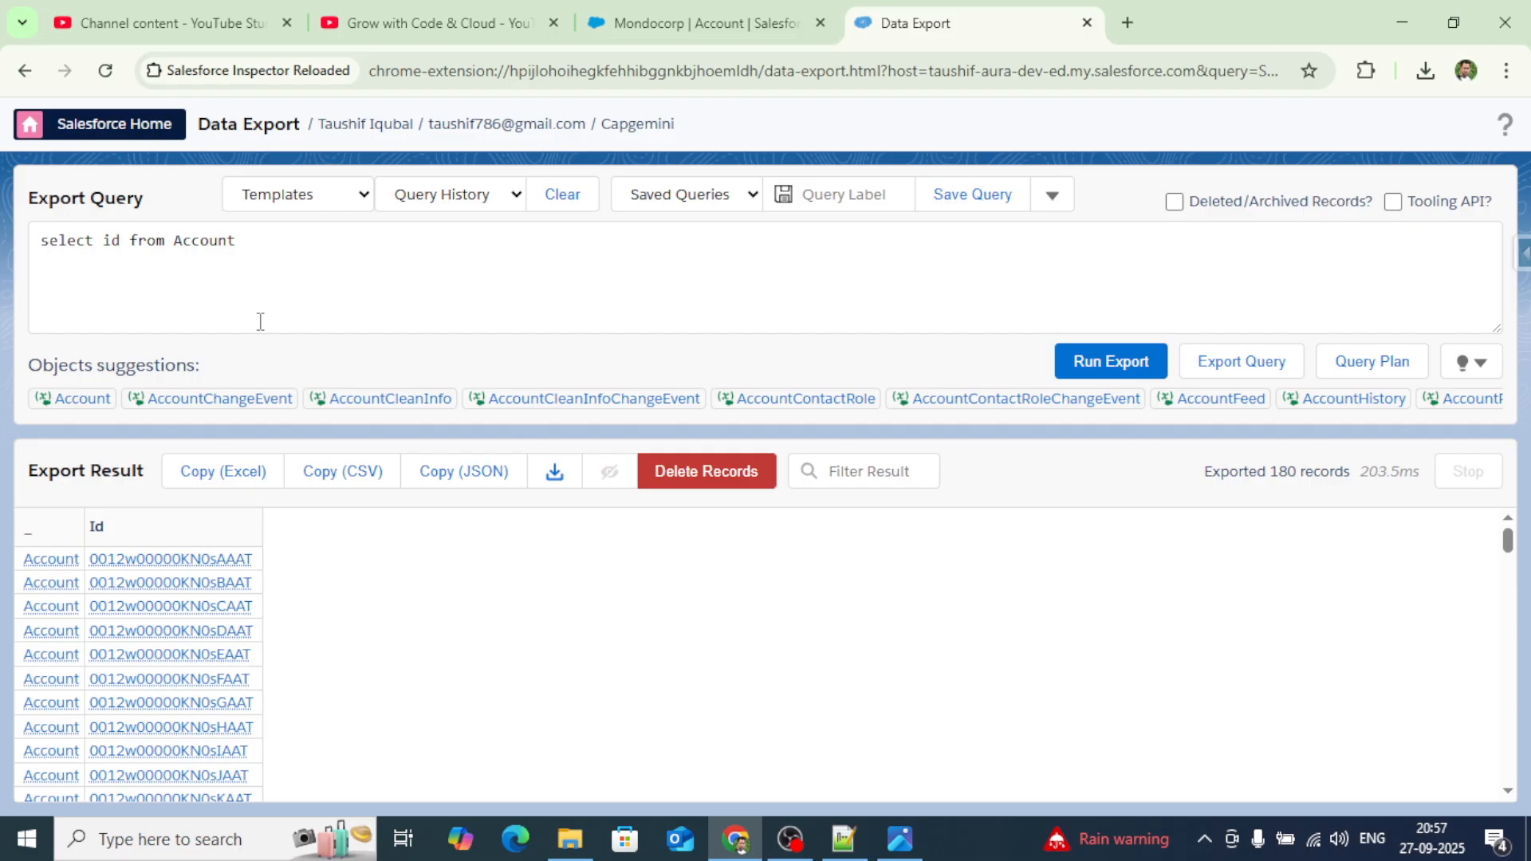
Rerun the export as 'select id, Phone, CreatedDate from Account'.
{"action": "left_click", "coordinate": [126, 244]}
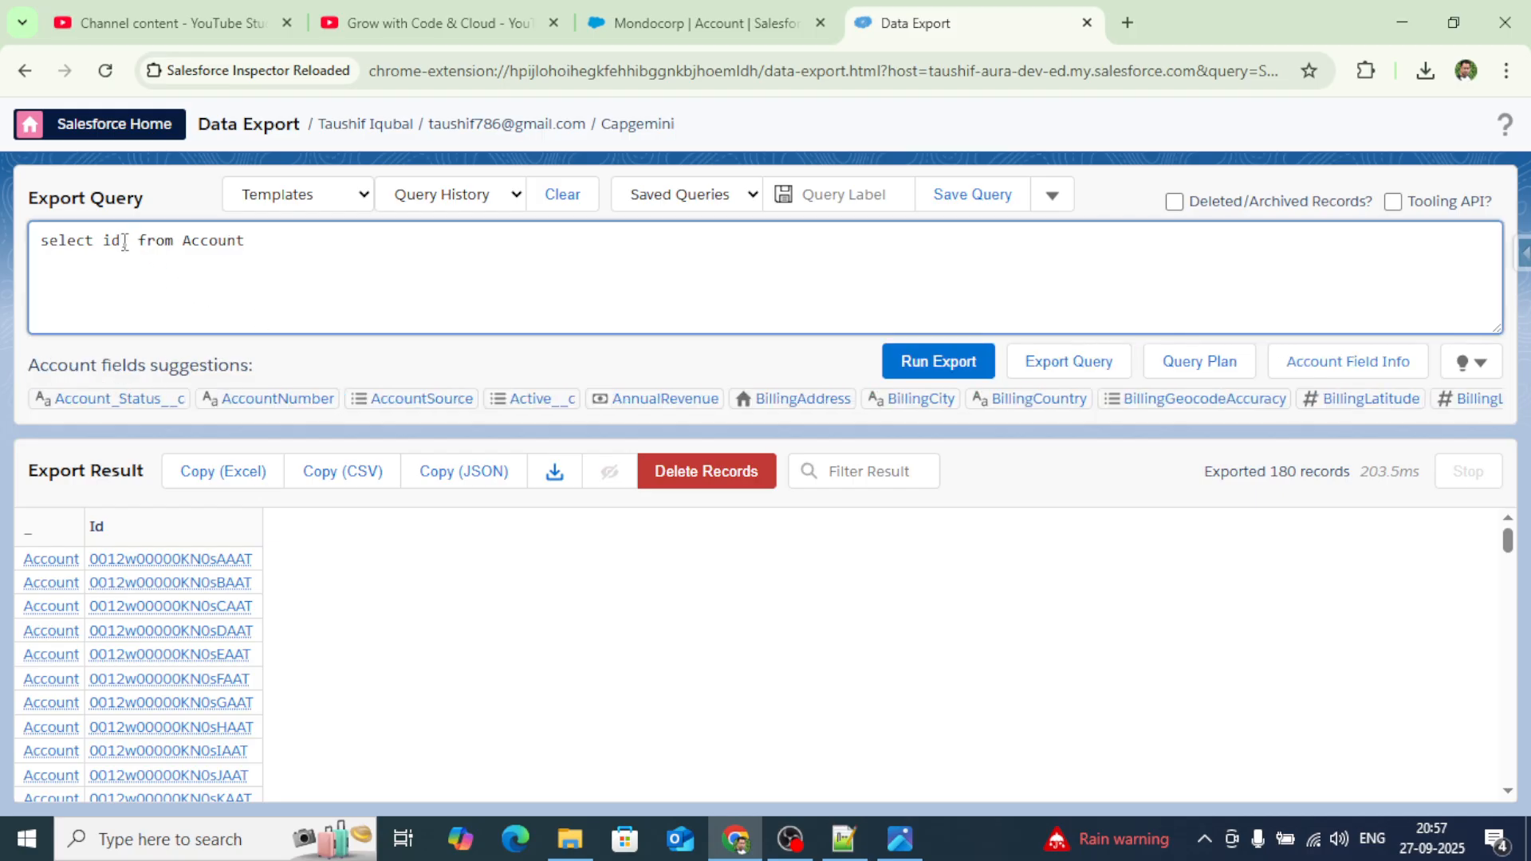
{"action": "type", "text": "phone"}
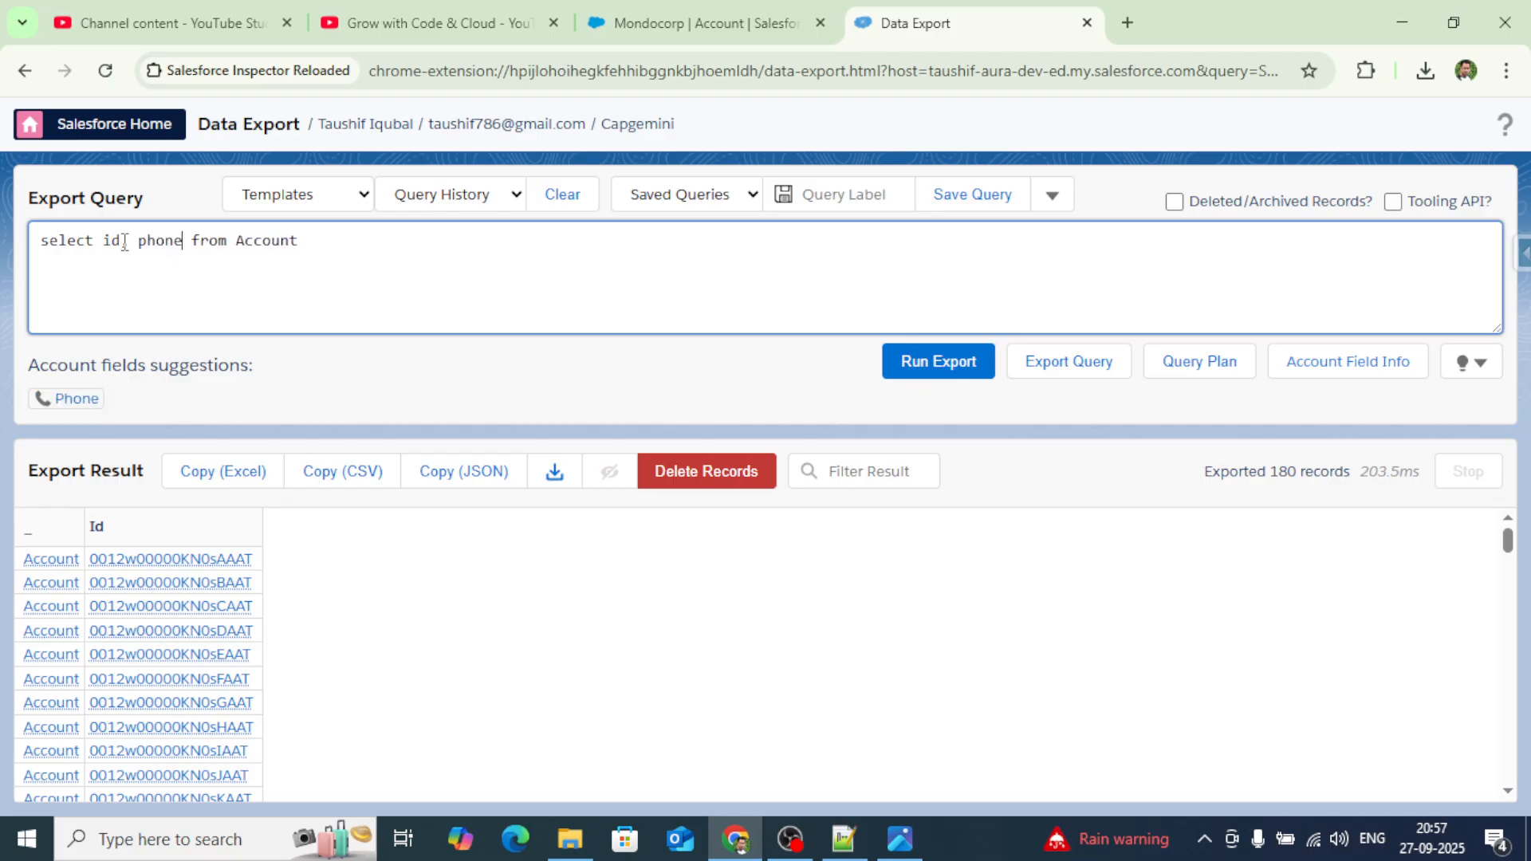
{"action": "left_click", "coordinate": [77, 403]}
{"action": "type", "text": ", createdd"}
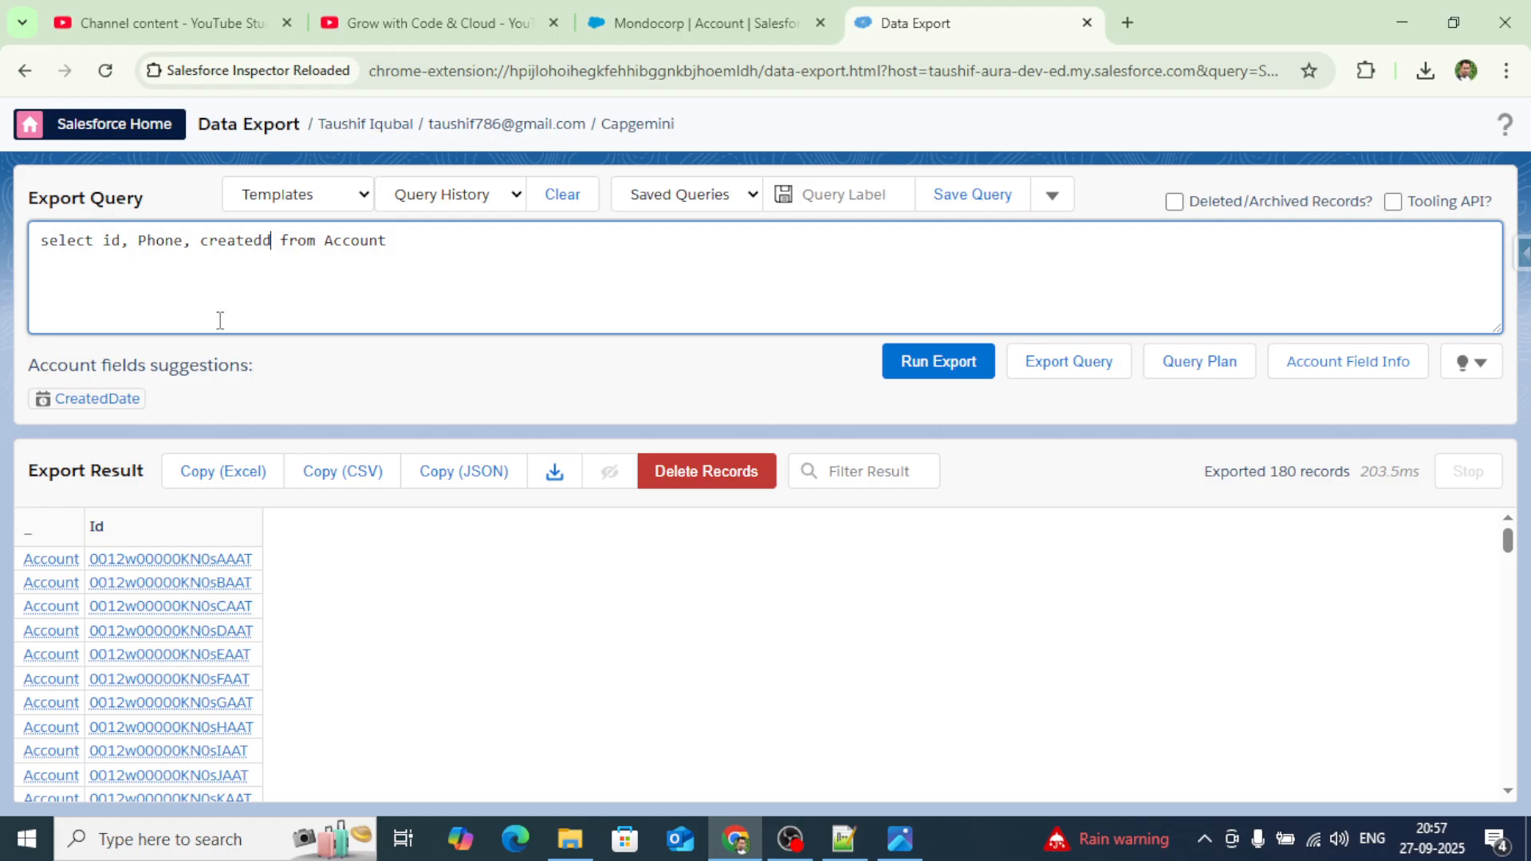
{"action": "left_click", "coordinate": [86, 400]}
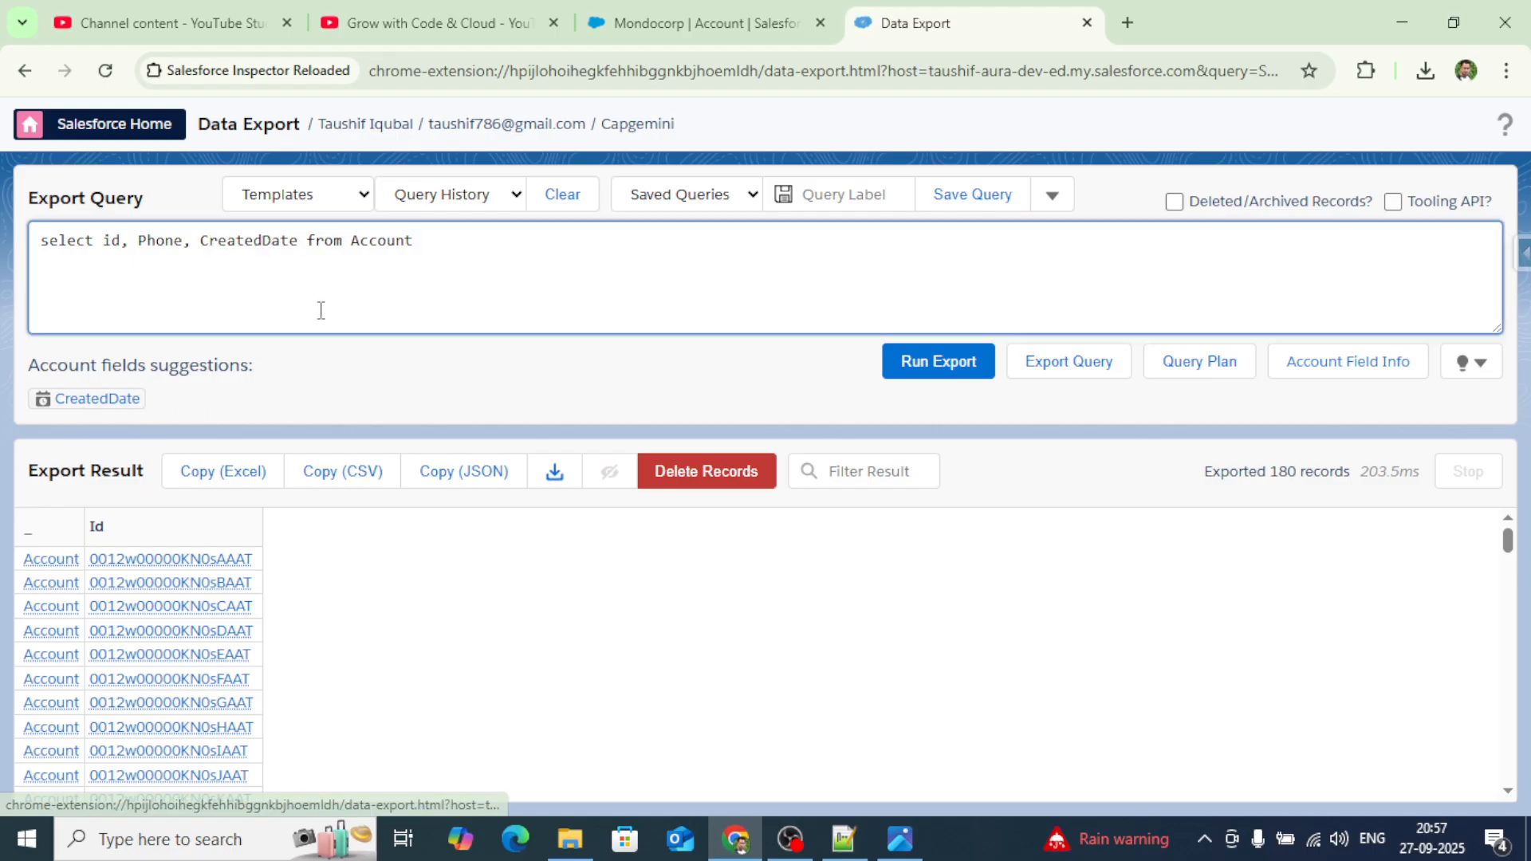
{"action": "type", "text": ","}
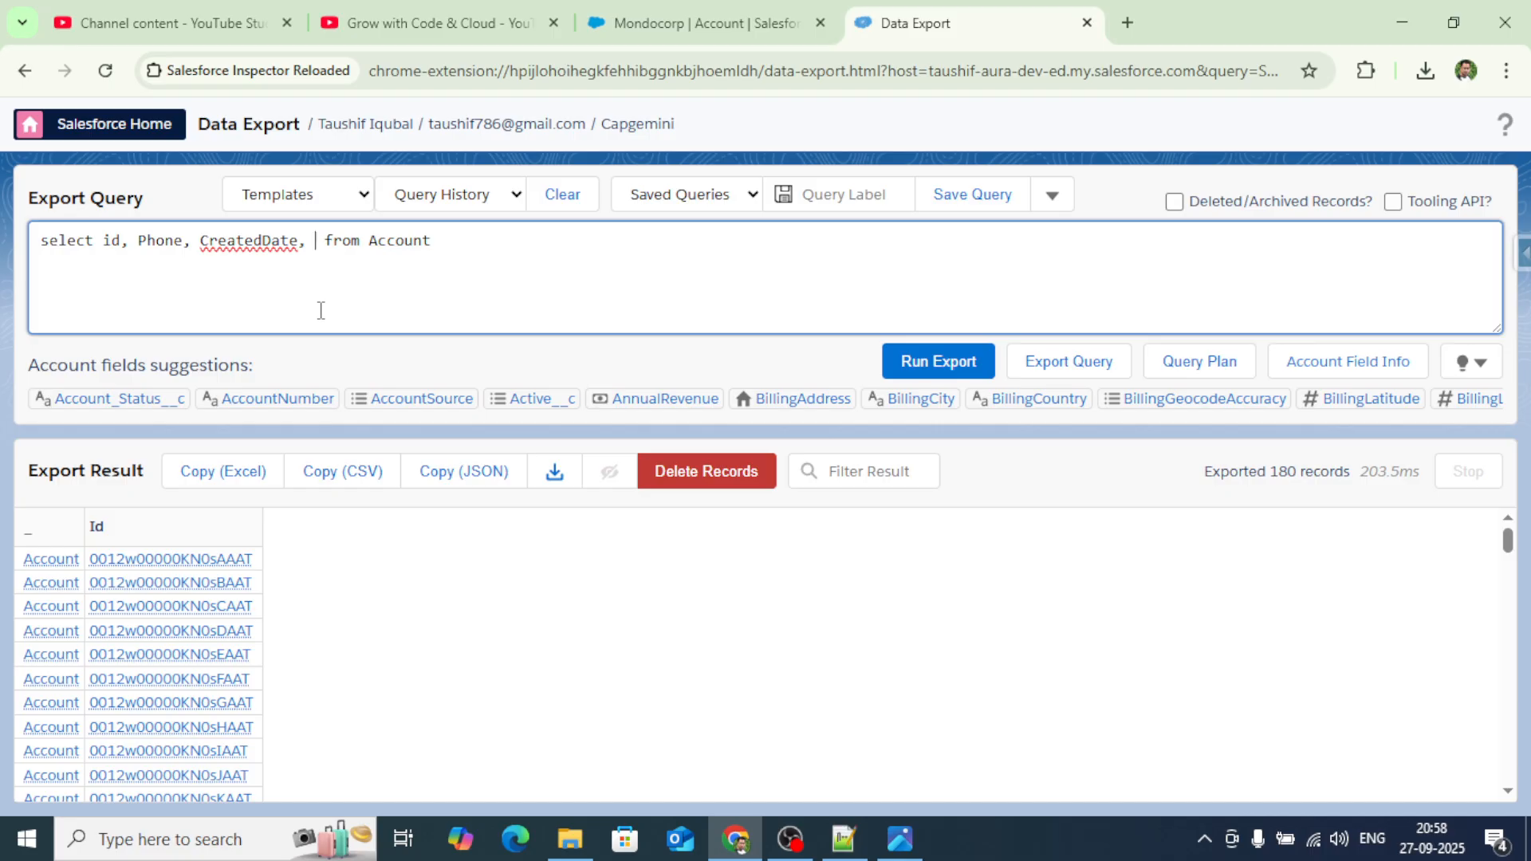
{"action": "key", "text": "BackSpace"}
{"action": "key", "text": "BackSpace"}
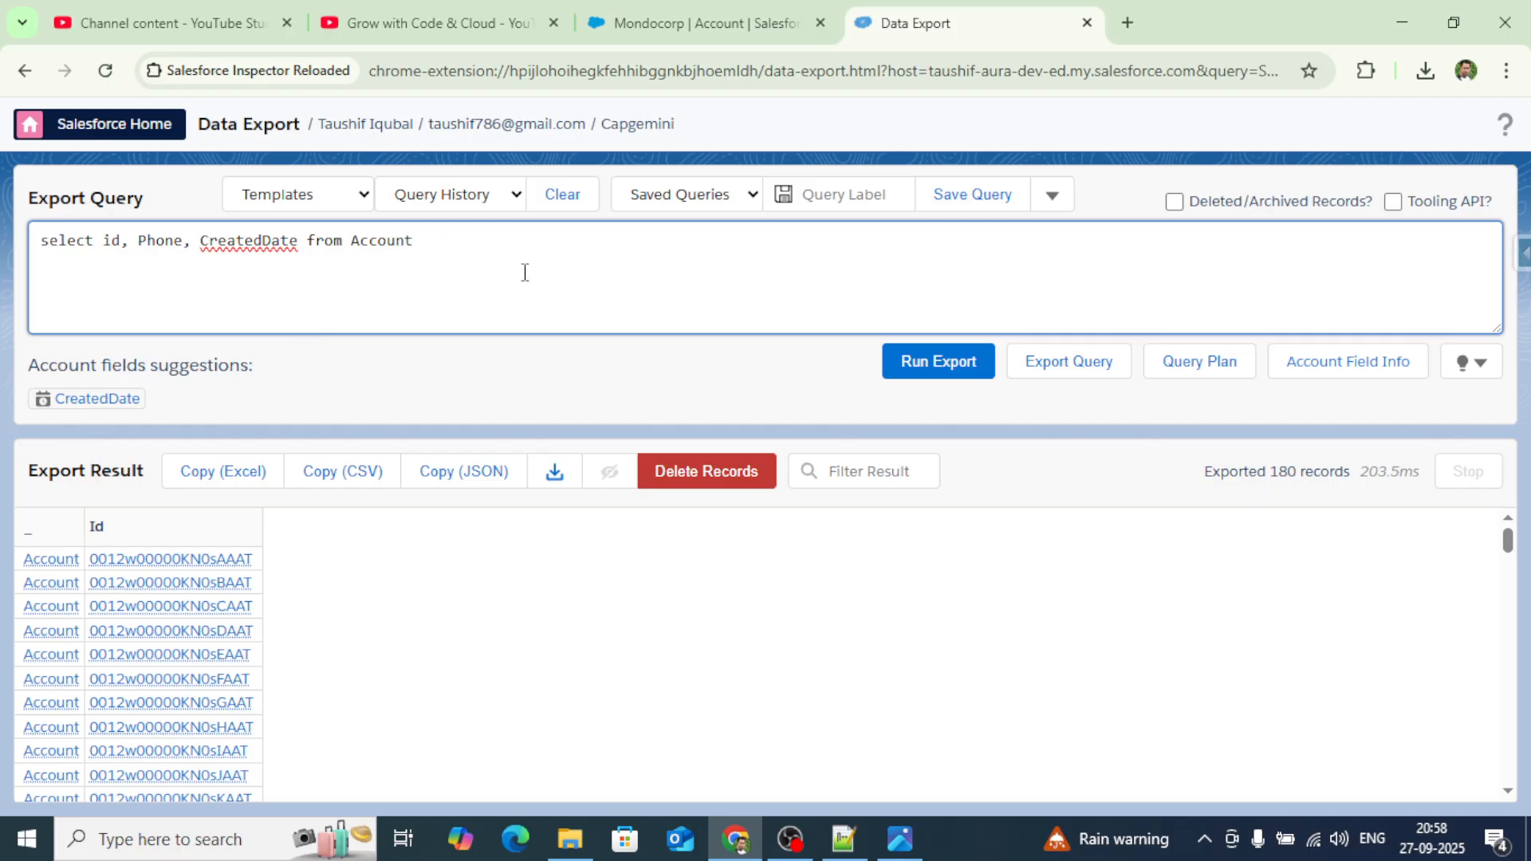
{"action": "left_click", "coordinate": [941, 368]}
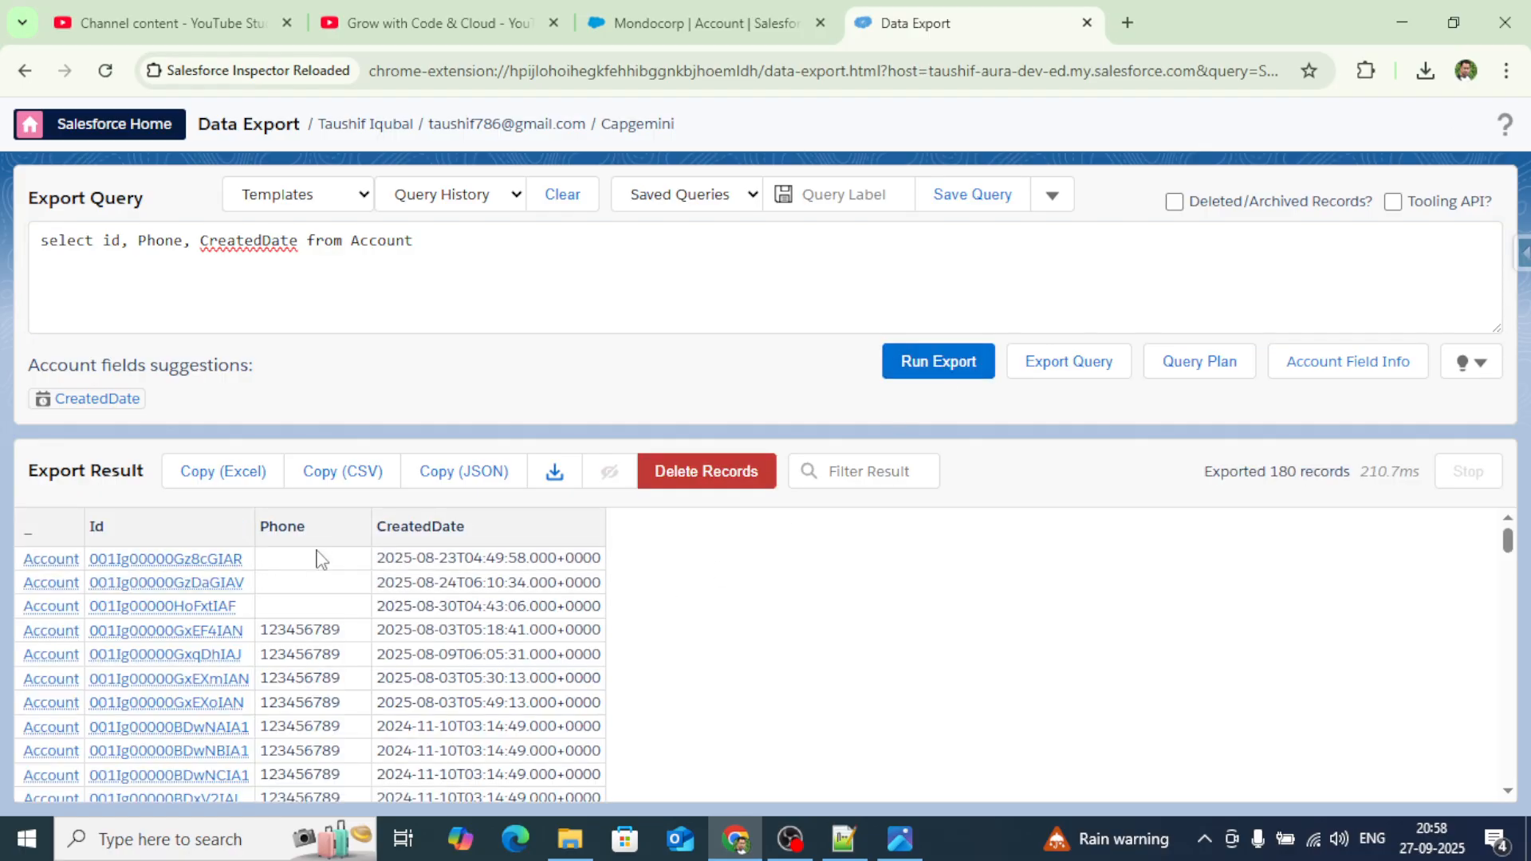
Scroll through the 180 exported Account rows with their Id, Phone and CreatedDate values.
{"action": "scroll", "coordinate": [327, 626], "scroll_direction": "down", "scroll_amount": 2}
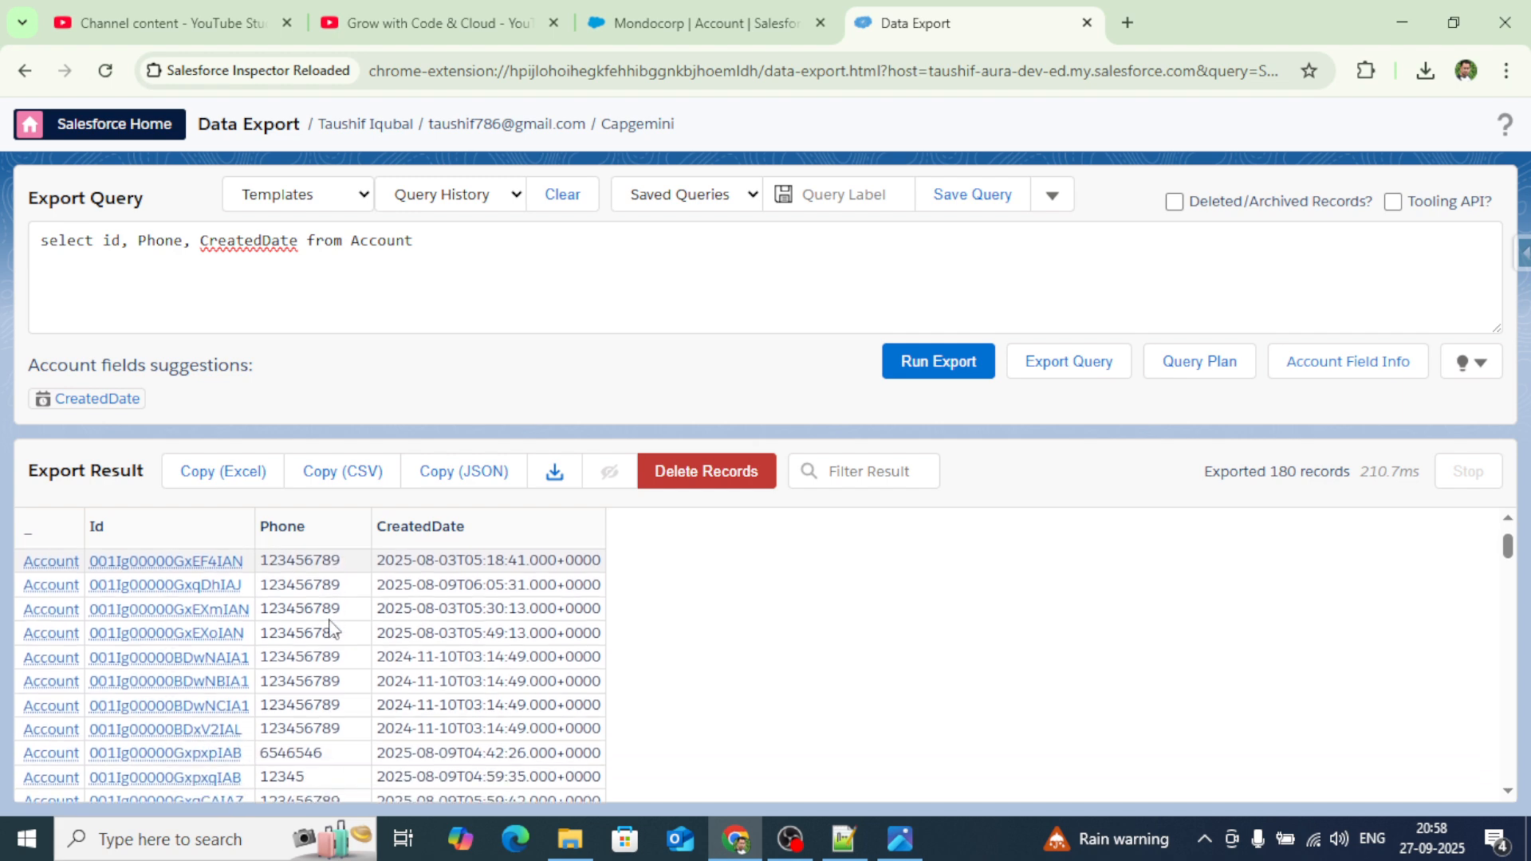
{"action": "scroll", "coordinate": [333, 630], "scroll_direction": "down", "scroll_amount": 8}
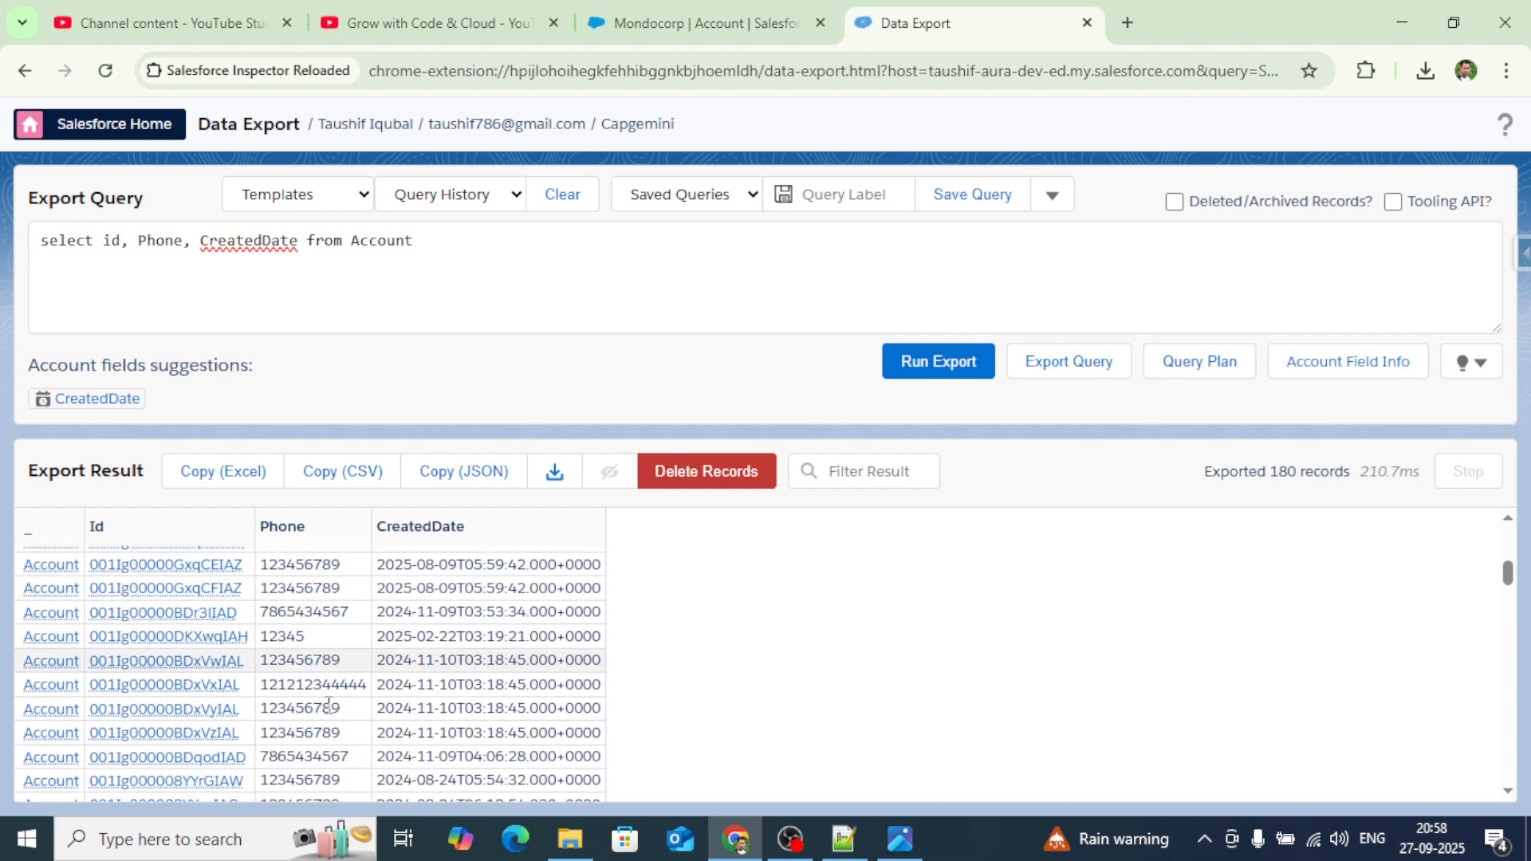
{"action": "scroll", "coordinate": [329, 704], "scroll_direction": "down", "scroll_amount": 12}
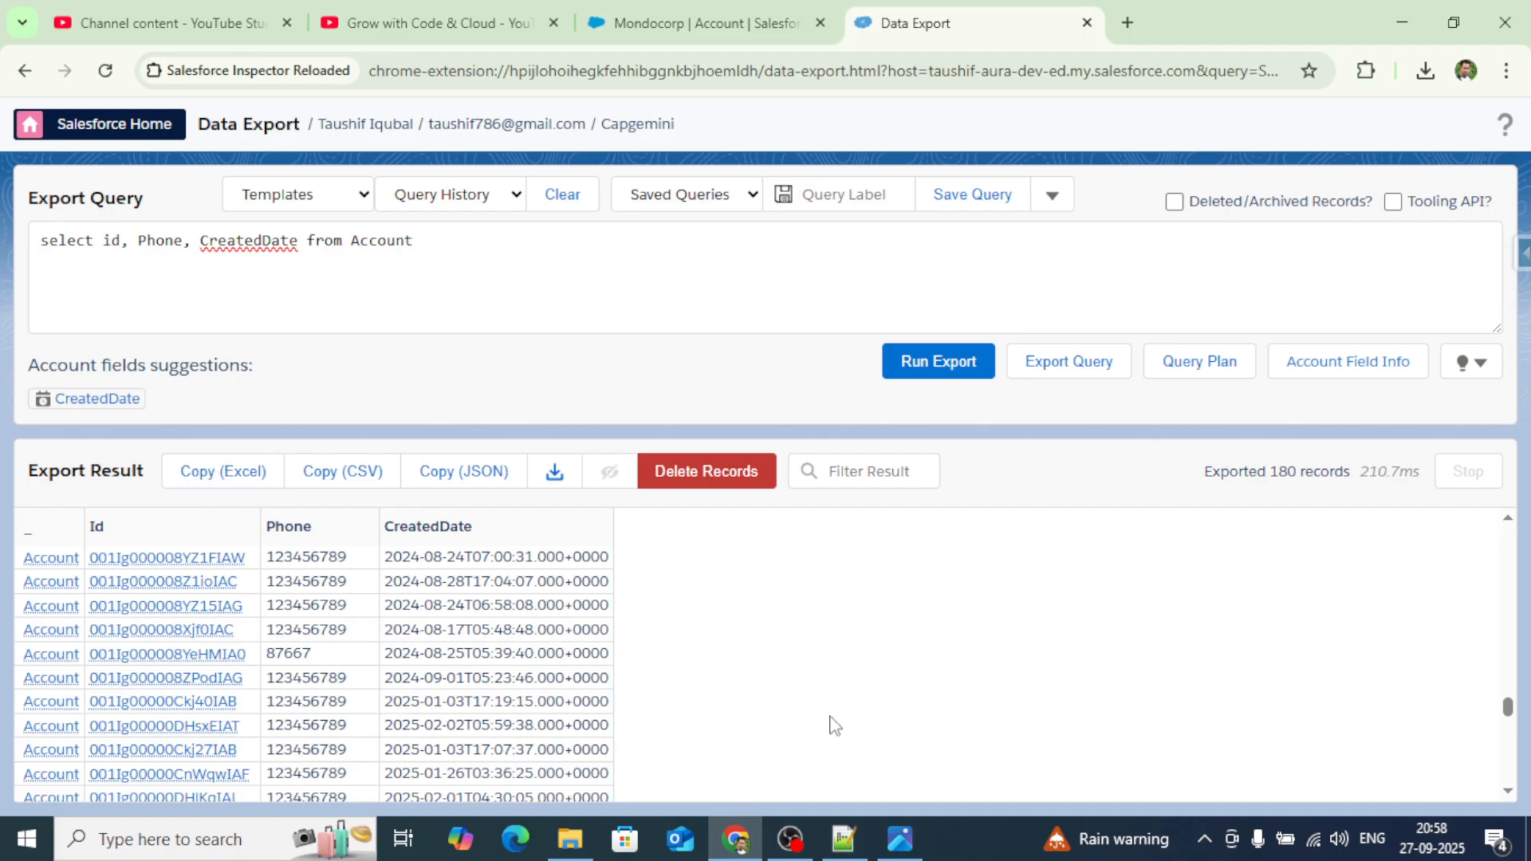
Launch Excel, create a blank workbook, and paste the Account export with _, Id, Phone and CreatedDate columns into A1.
{"action": "left_click", "coordinate": [220, 840]}
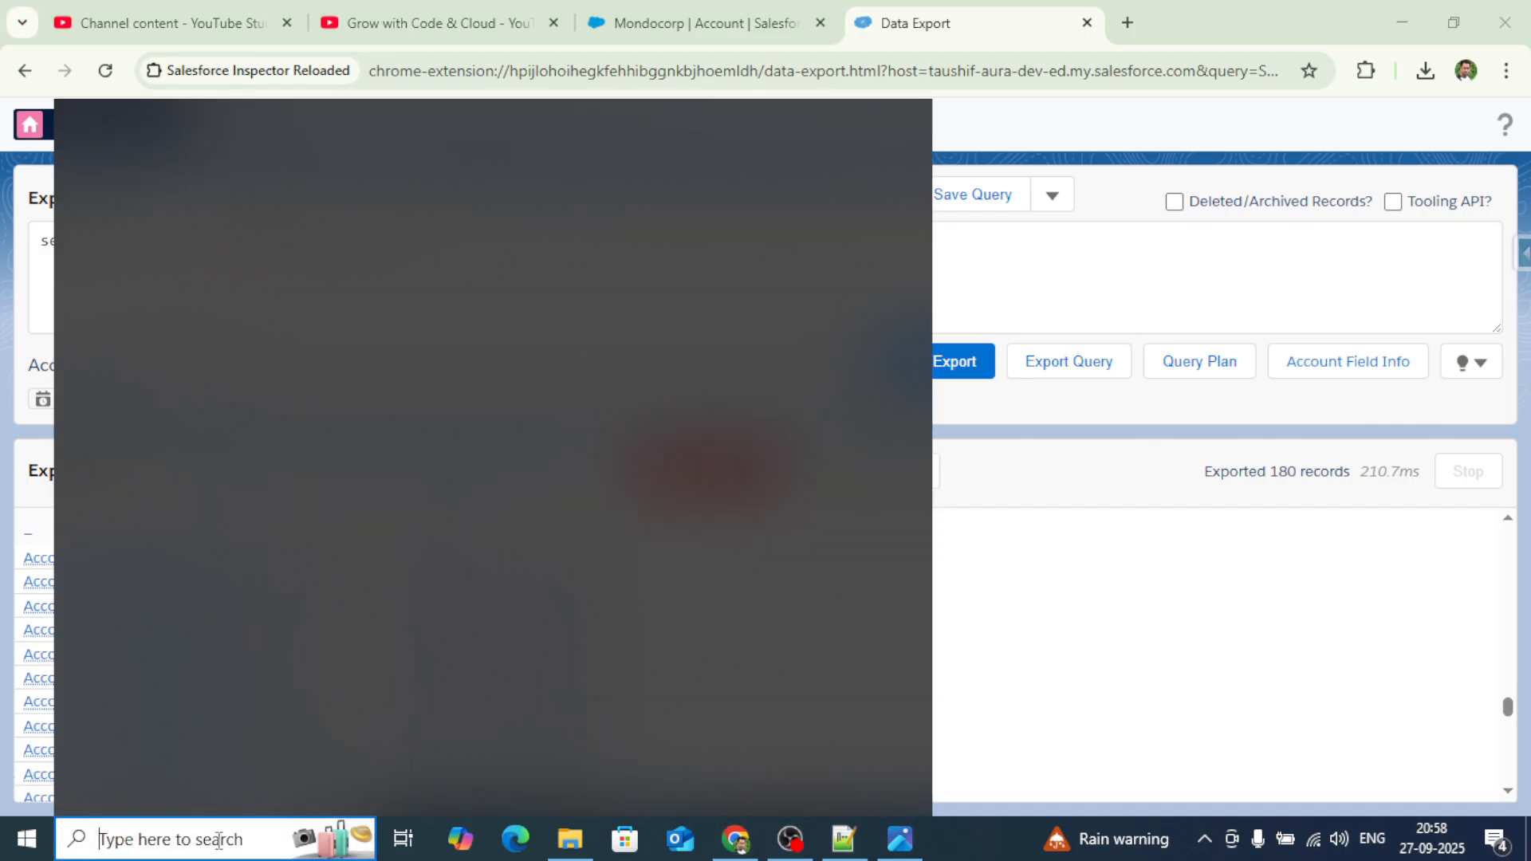
{"action": "type", "text": "e"}
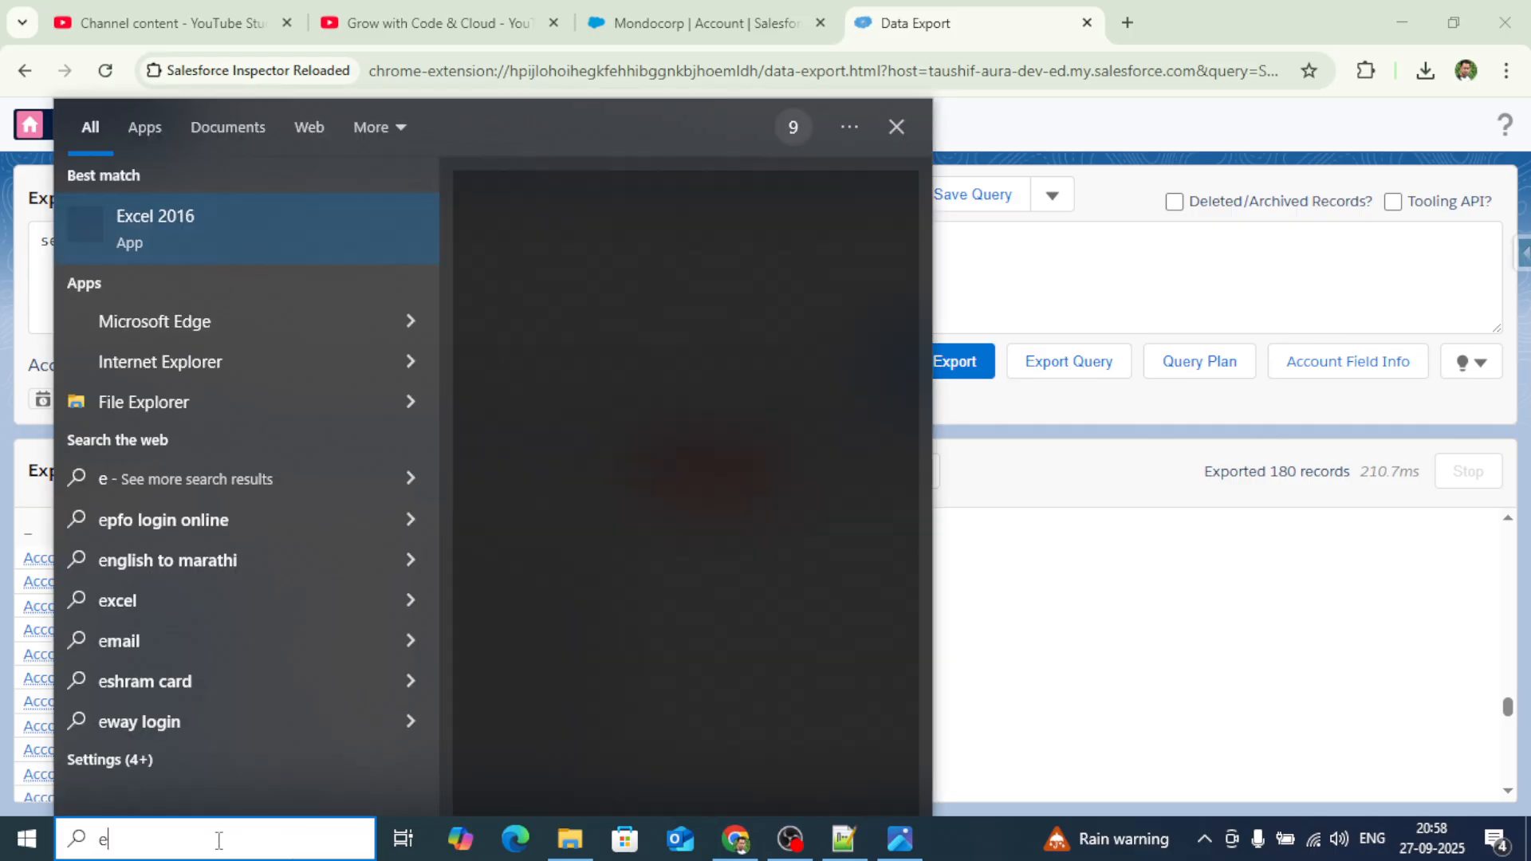
{"action": "type", "text": "xc"}
{"action": "key", "text": "Escape"}
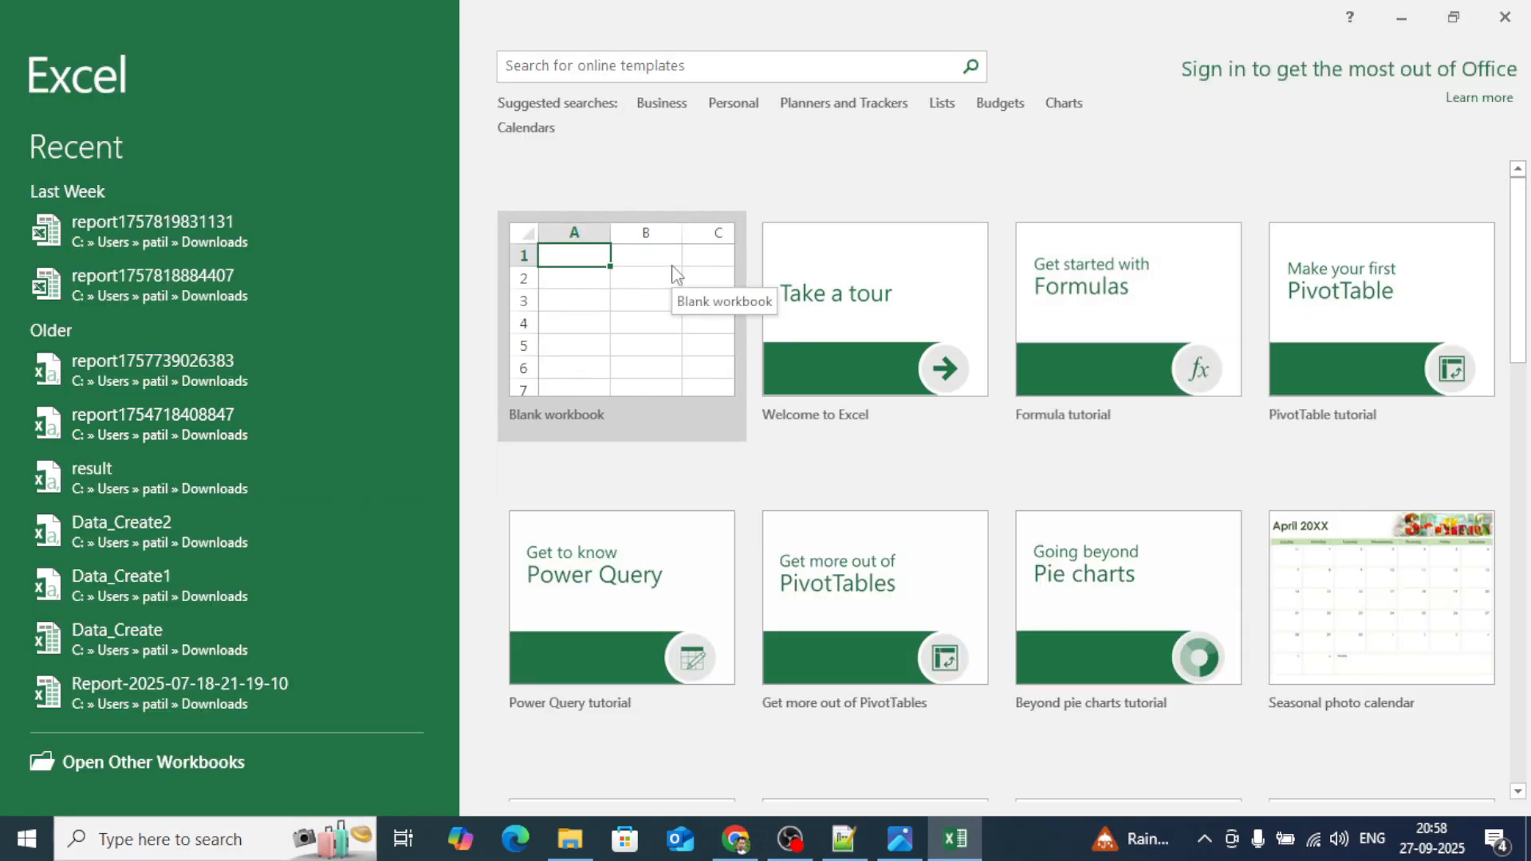
{"action": "left_click", "coordinate": [672, 269]}
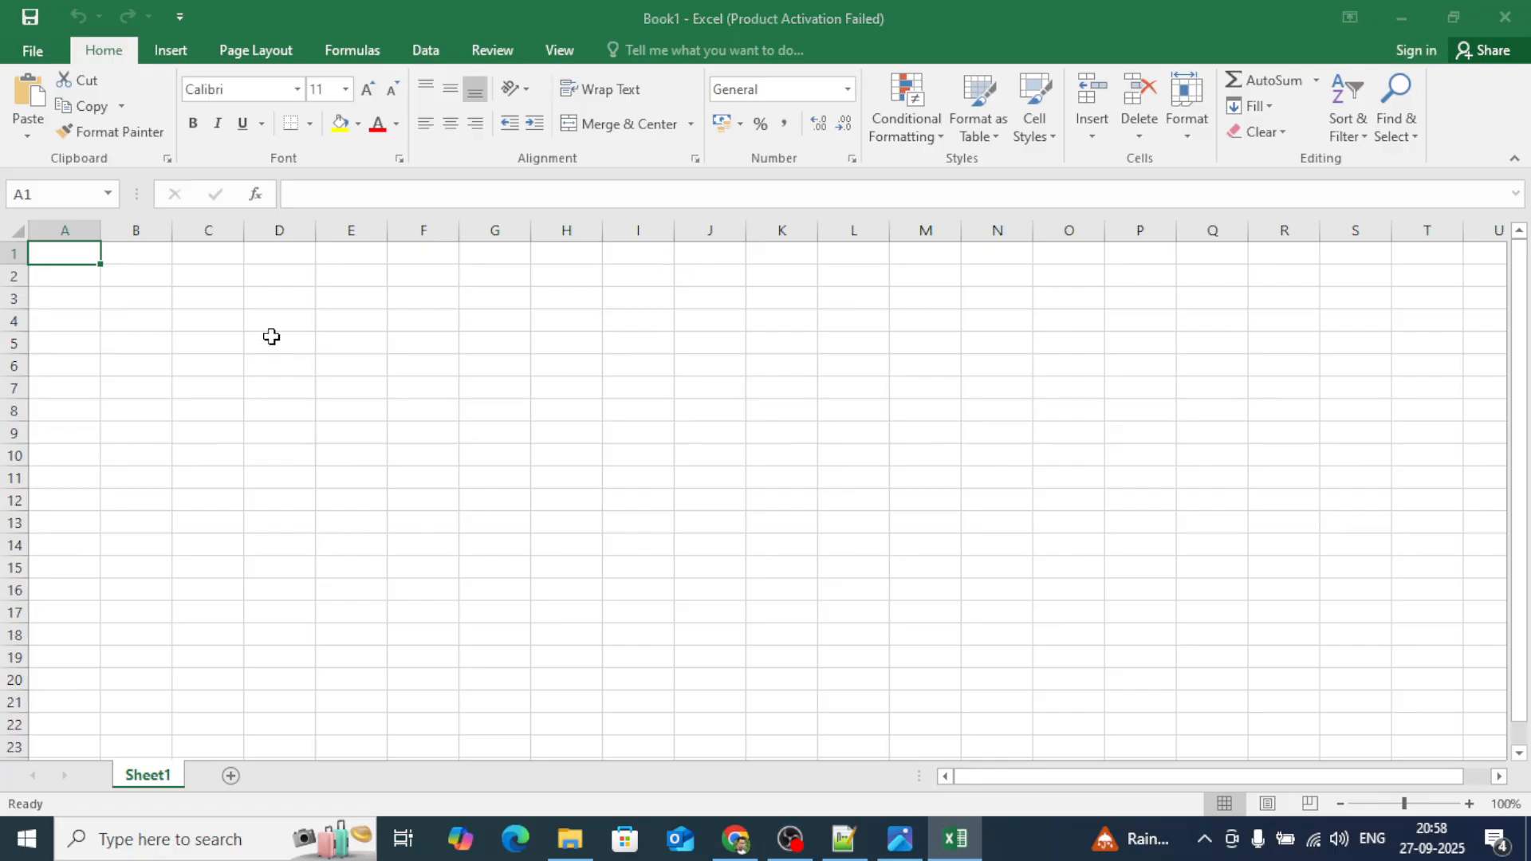
{"action": "left_click", "coordinate": [977, 637]}
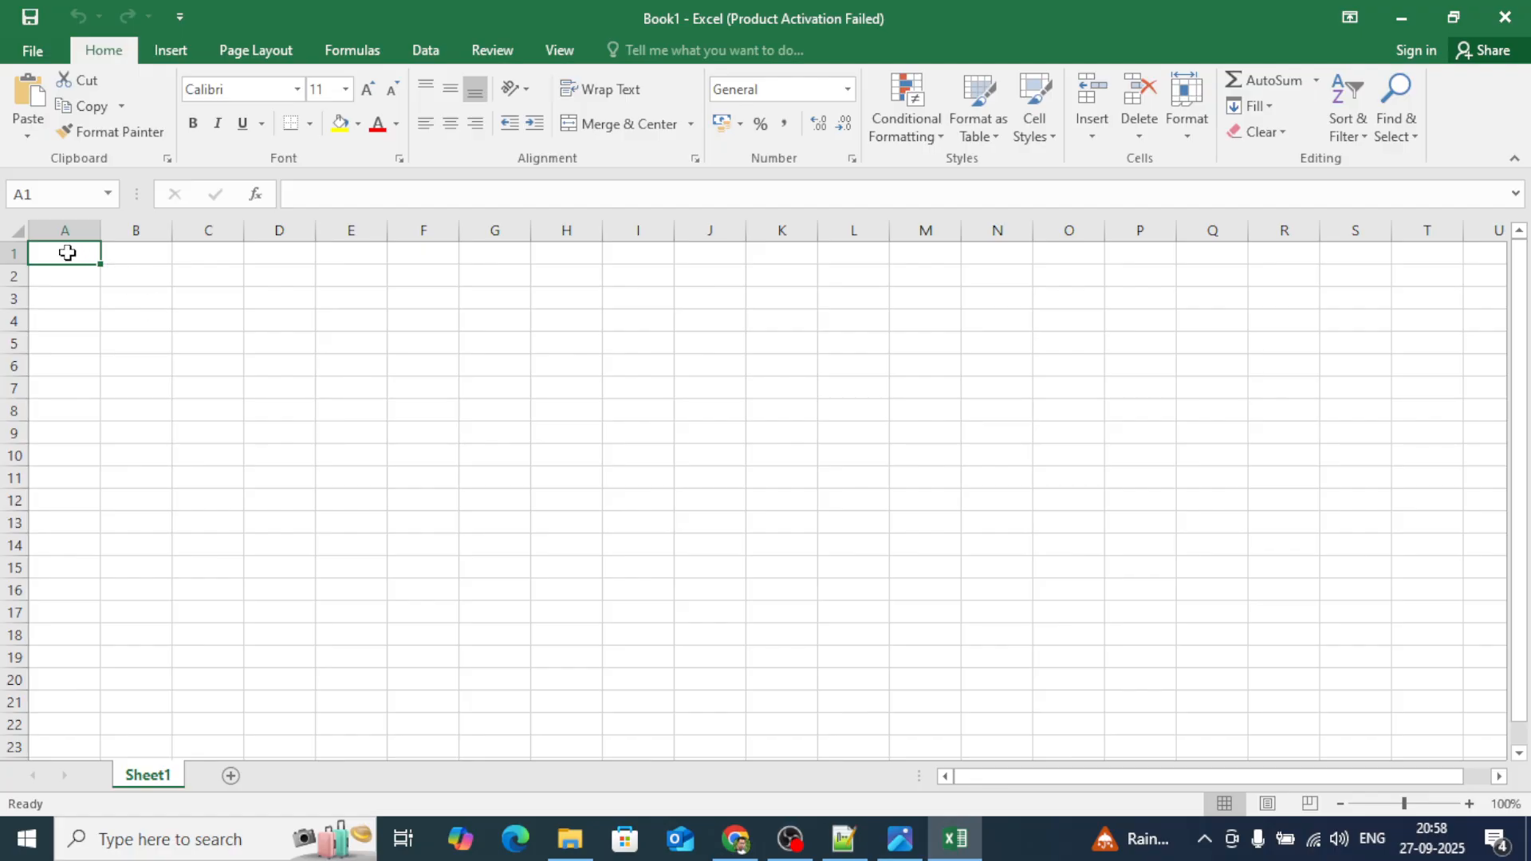
{"action": "key", "text": "ctrl+v"}
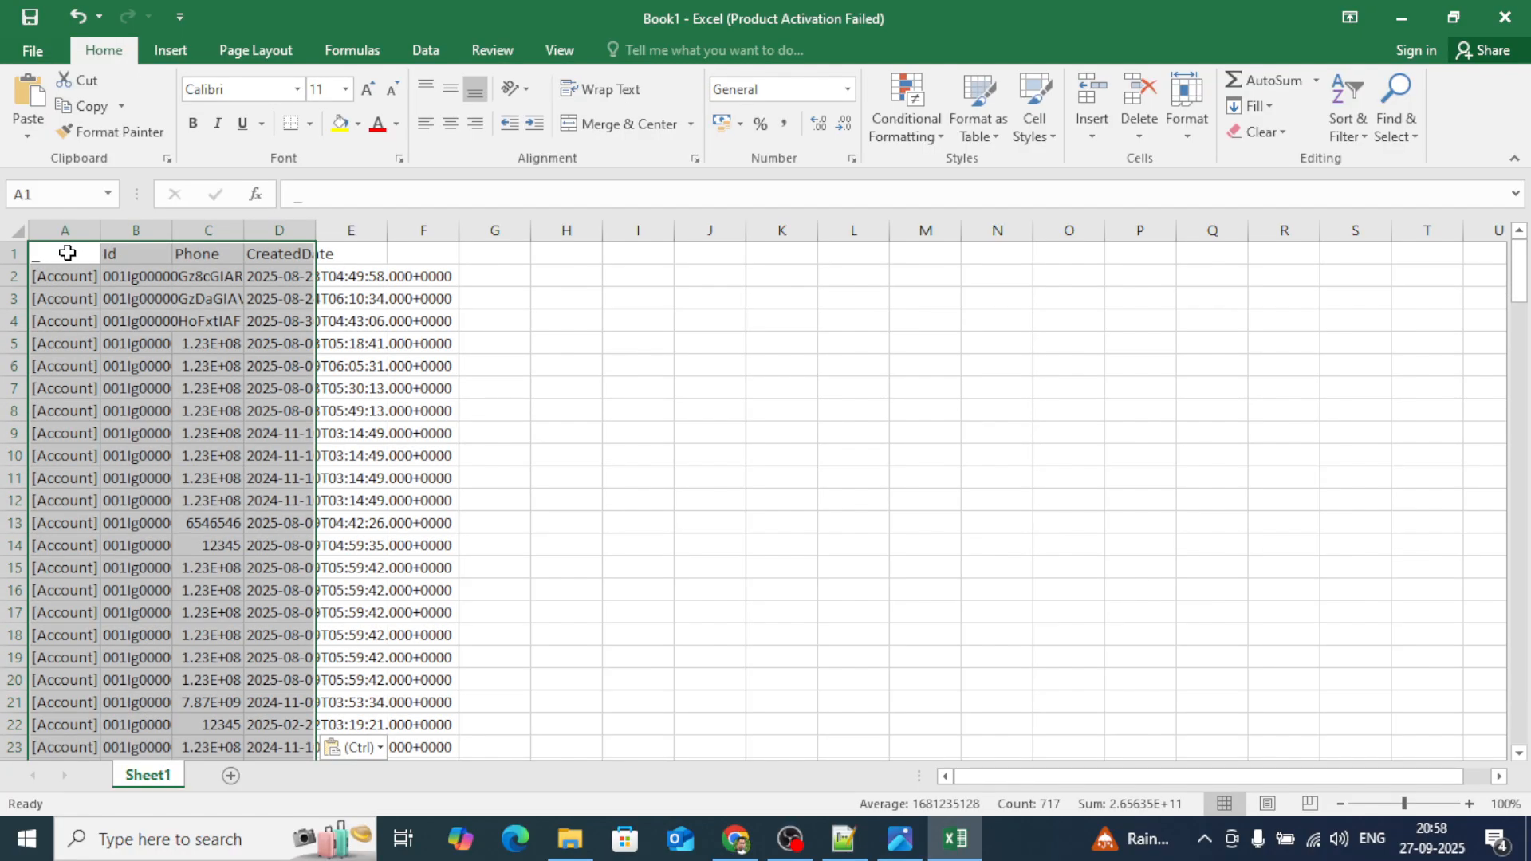
Autofit all columns, then delete the _ label column and the CreatedDate column, keeping Id and Phone.
{"action": "left_click", "coordinate": [17, 230]}
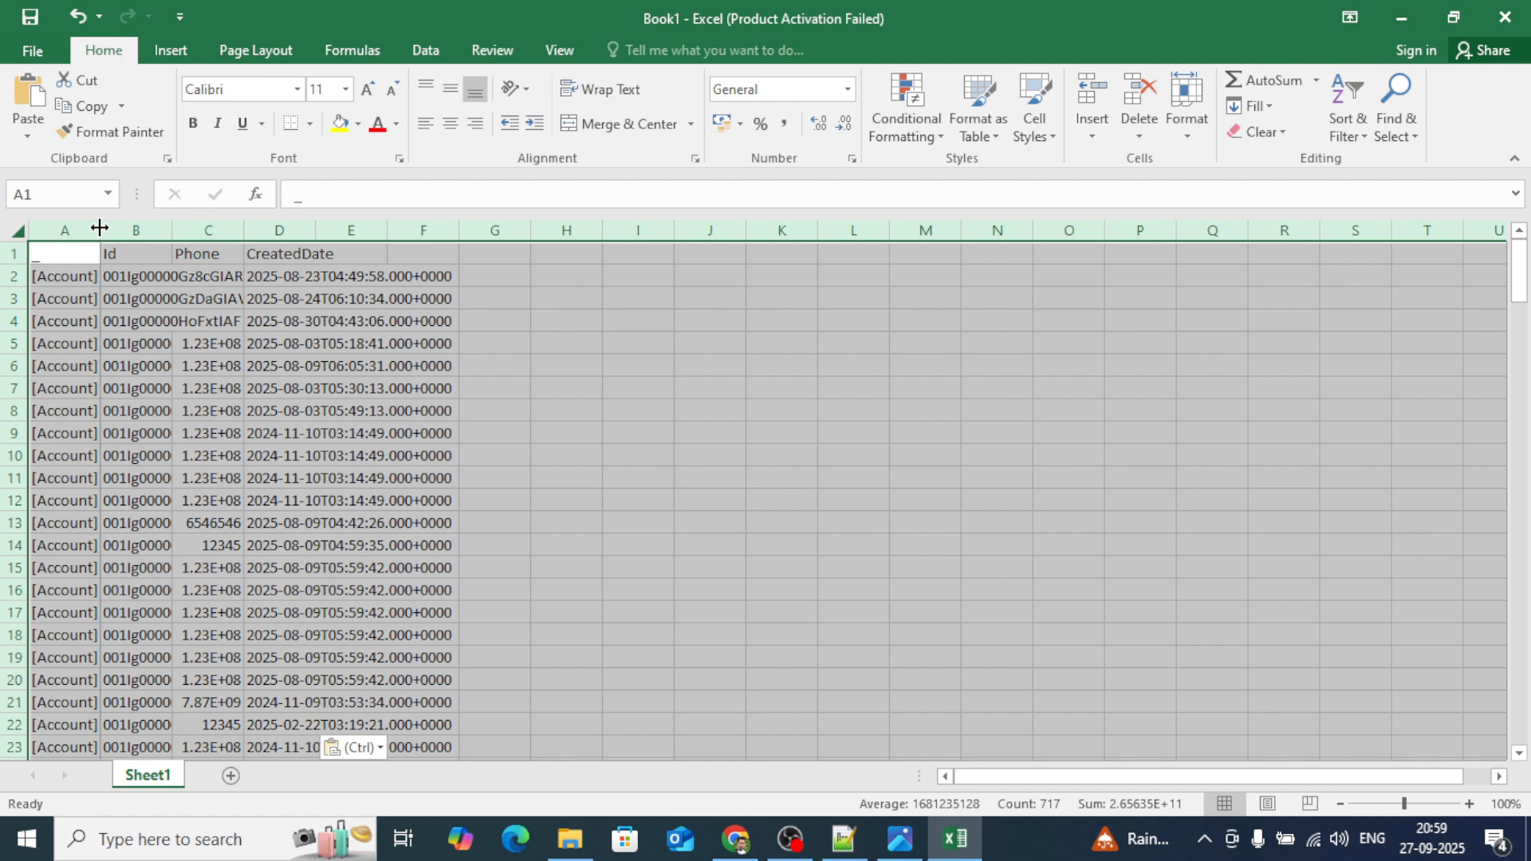
{"action": "double_click", "coordinate": [99, 228]}
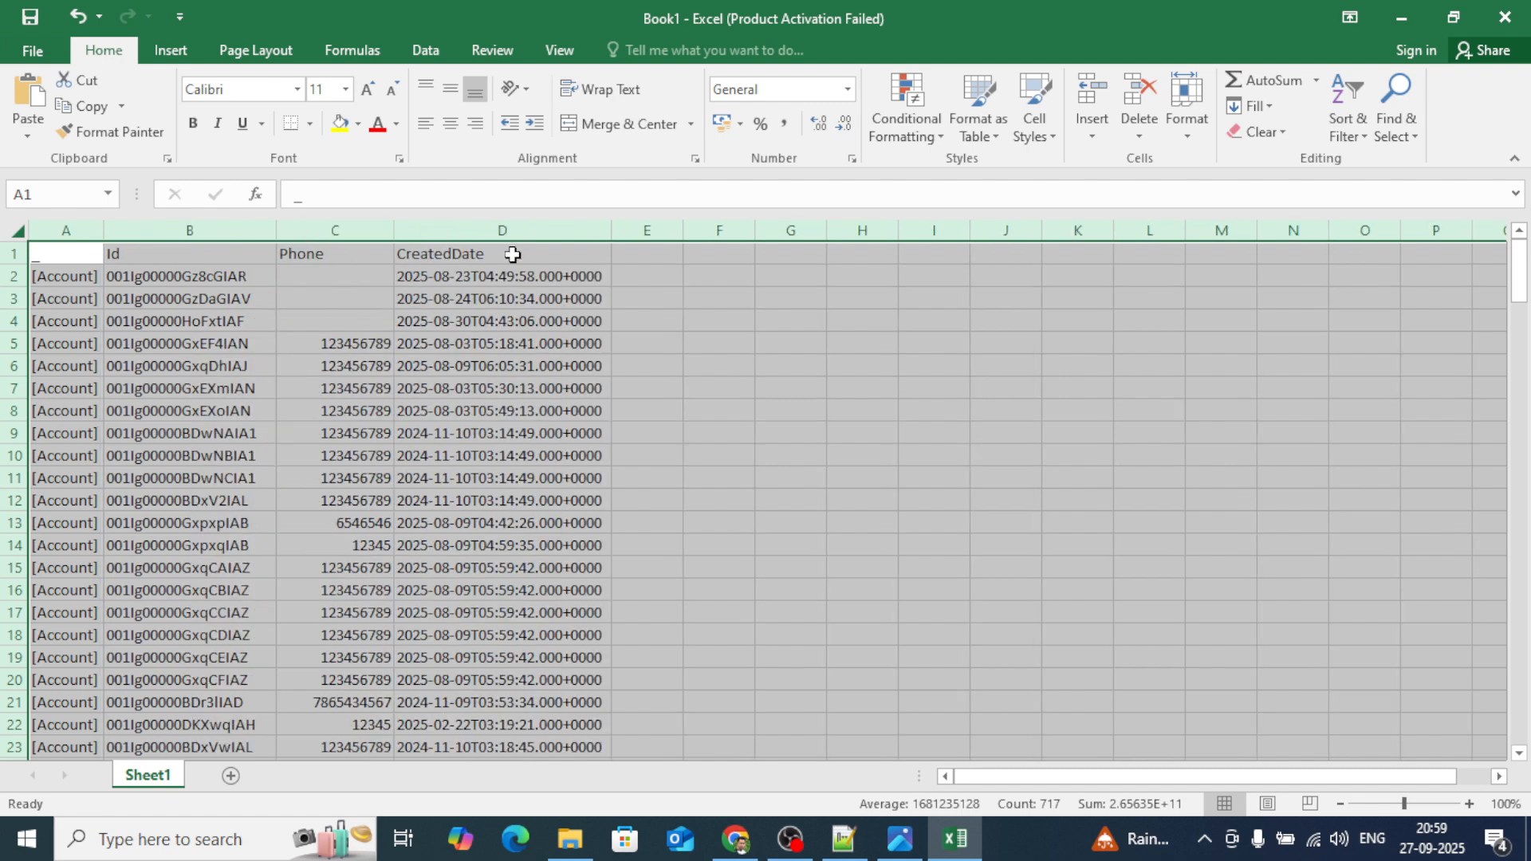
{"action": "left_click", "coordinate": [58, 231]}
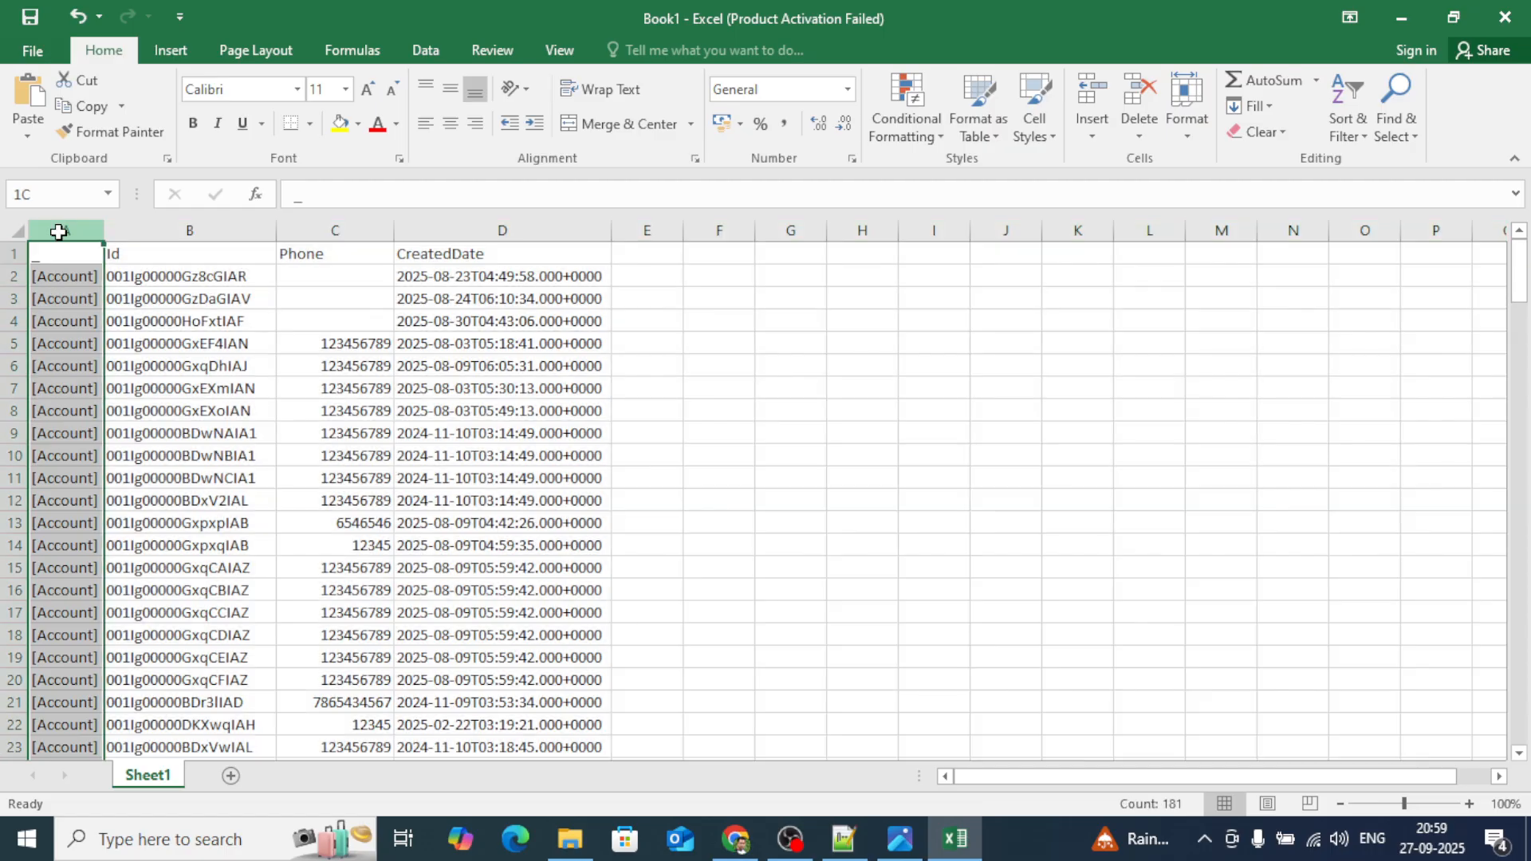
{"action": "right_click", "coordinate": [58, 231]}
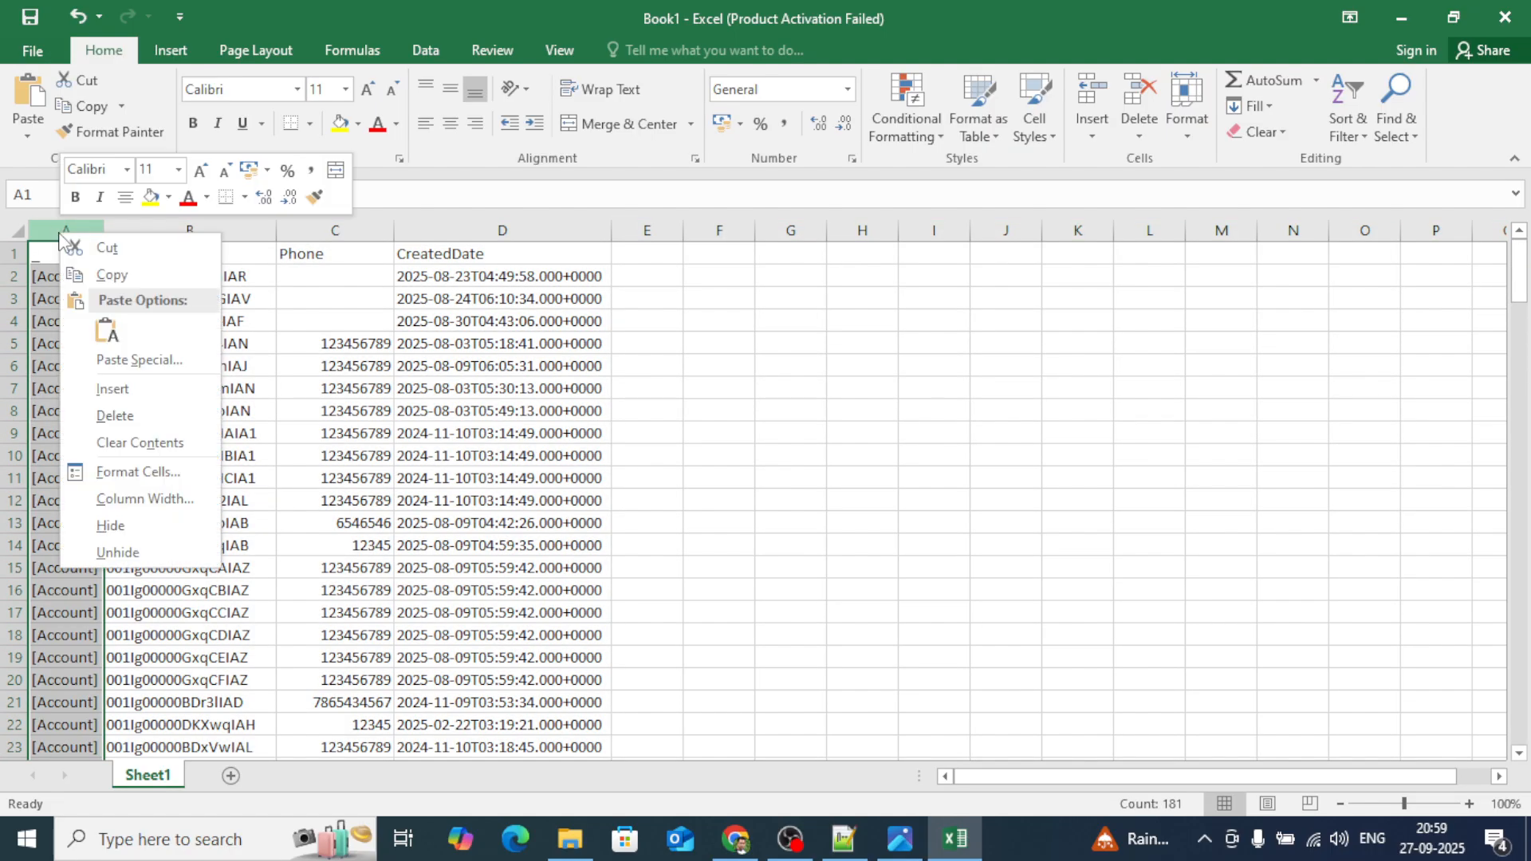
{"action": "left_click", "coordinate": [110, 417]}
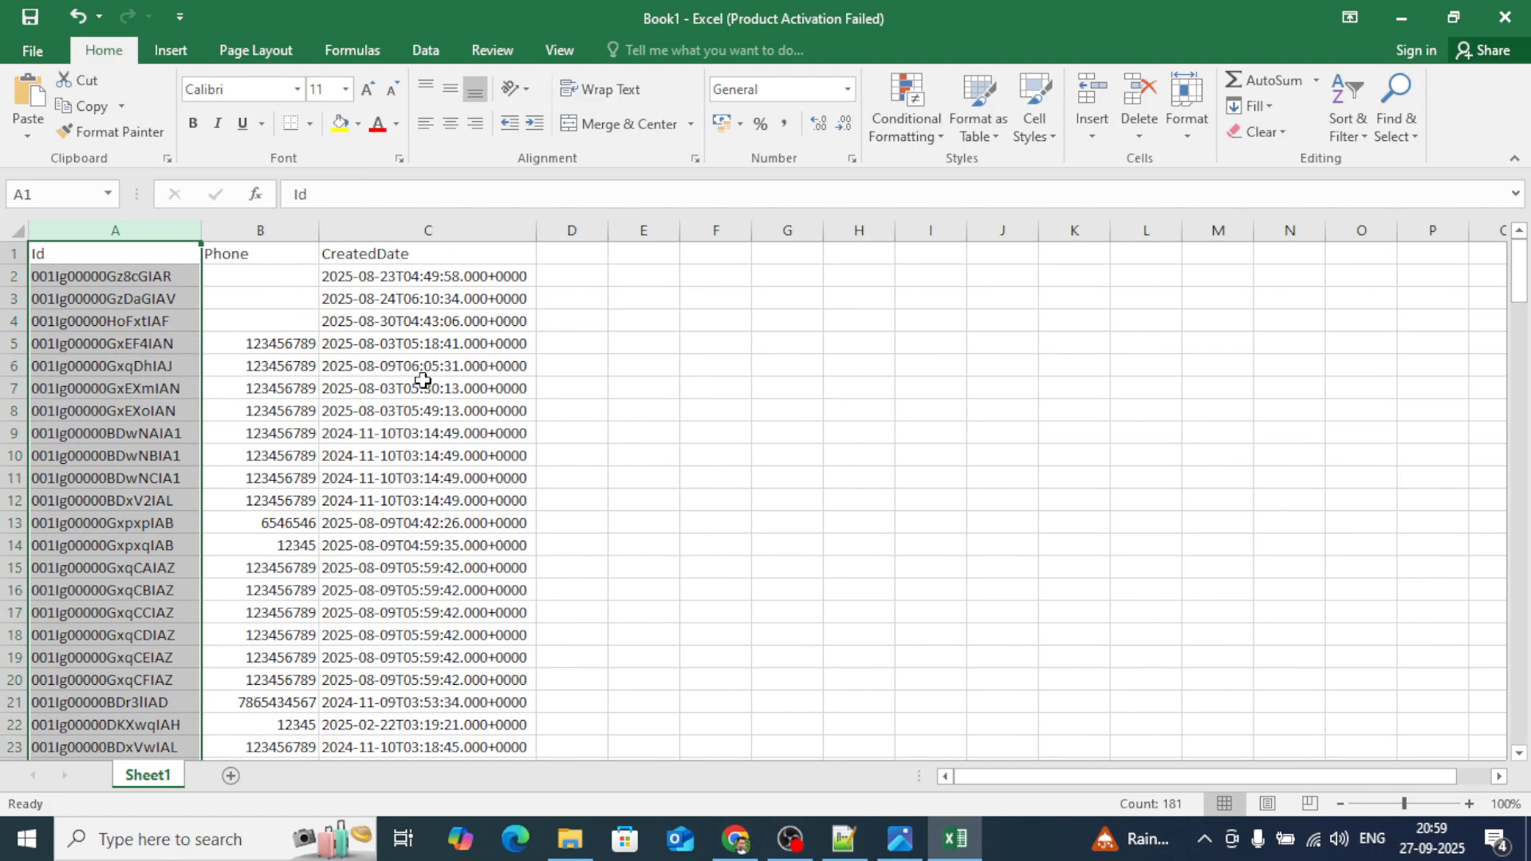
{"action": "left_click", "coordinate": [442, 431]}
{"action": "left_click", "coordinate": [399, 233]}
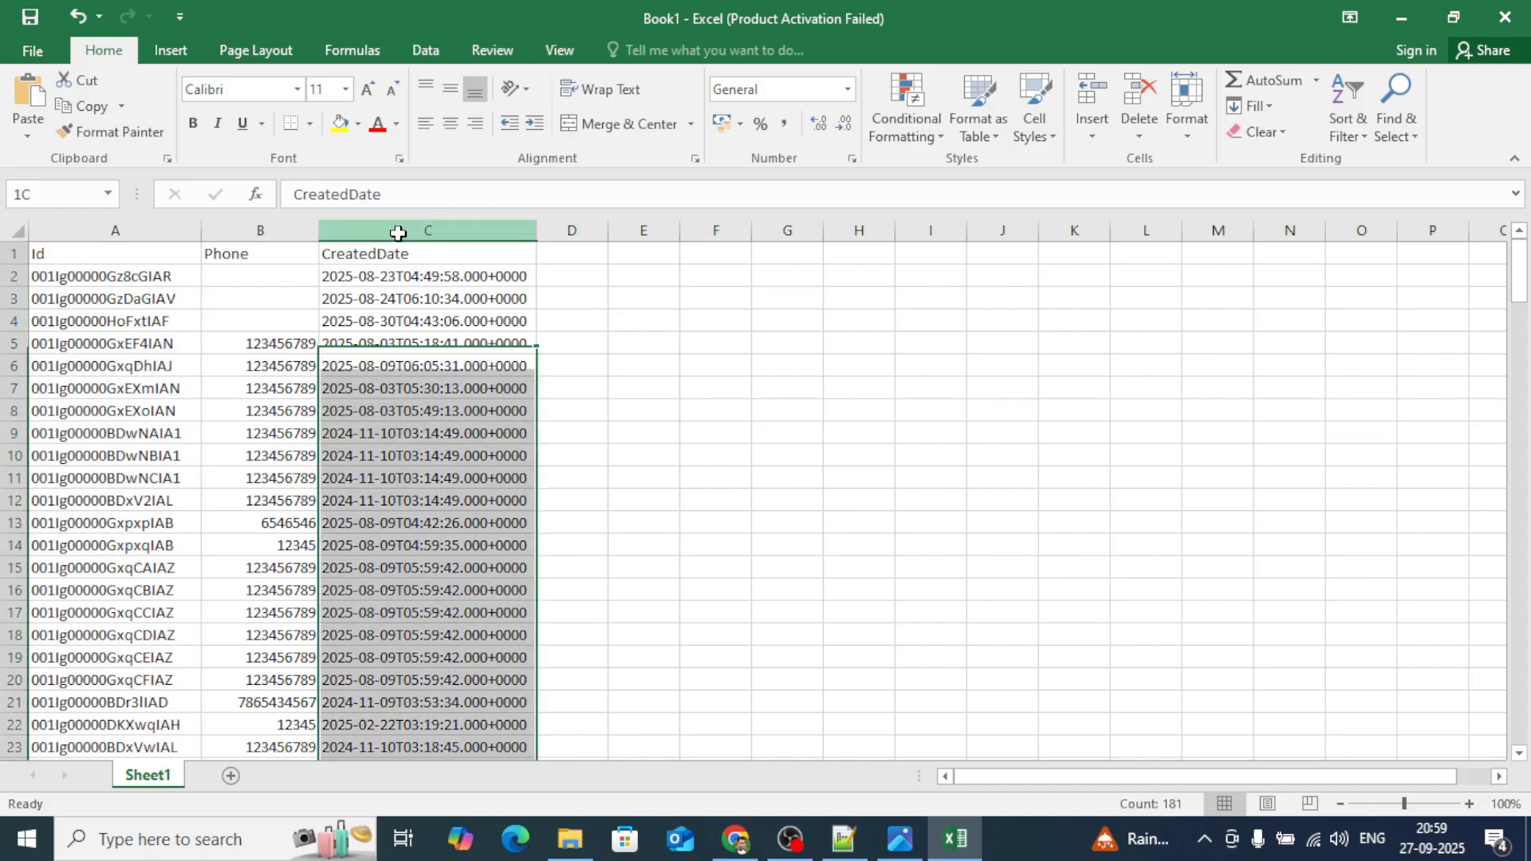
{"action": "right_click", "coordinate": [399, 233]}
{"action": "key", "text": "Escape"}
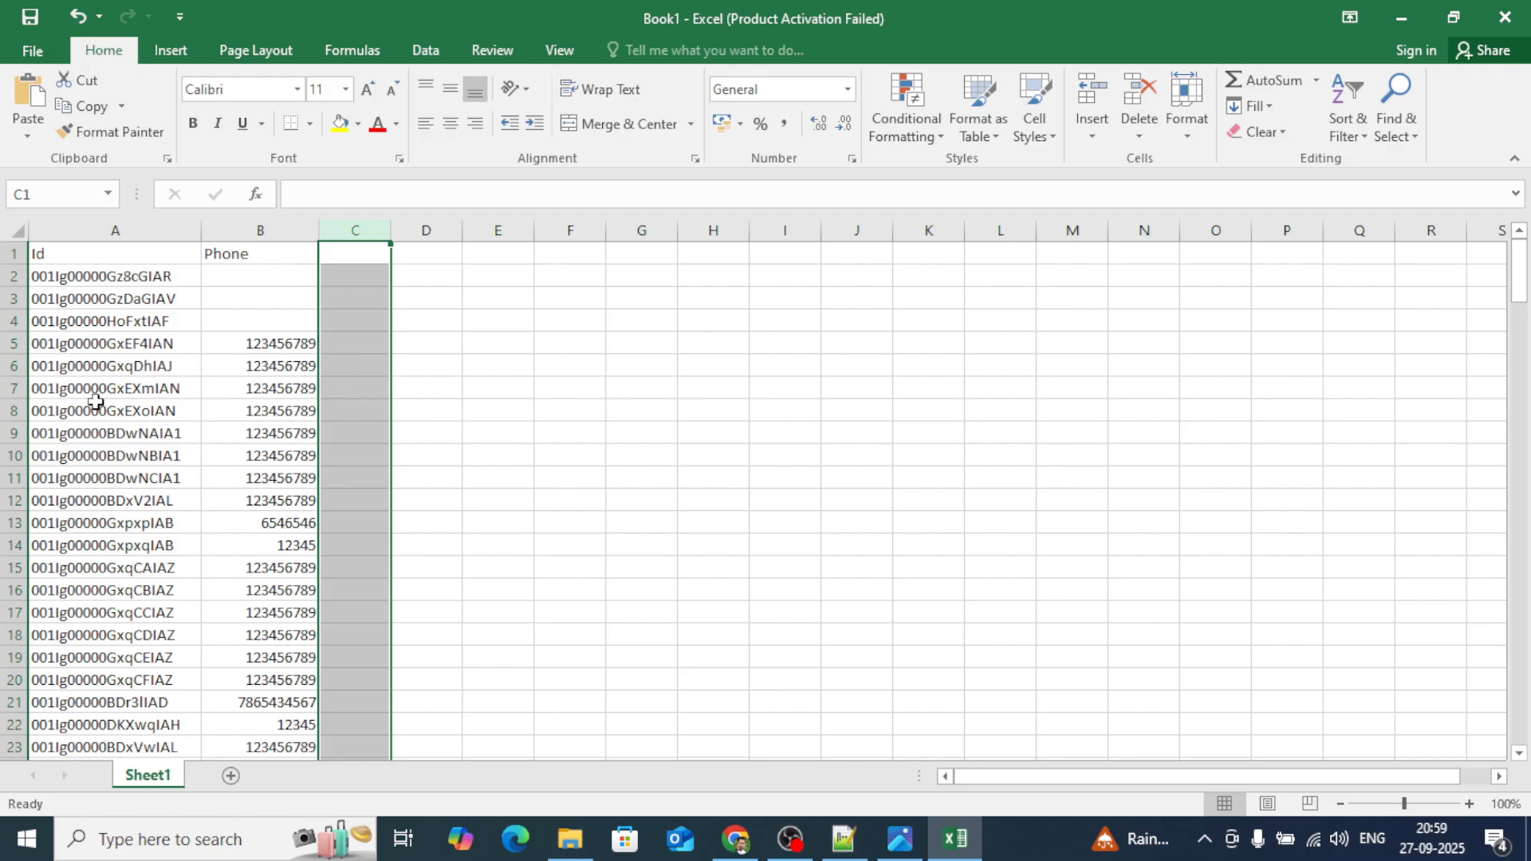
{"action": "left_click", "coordinate": [88, 218]}
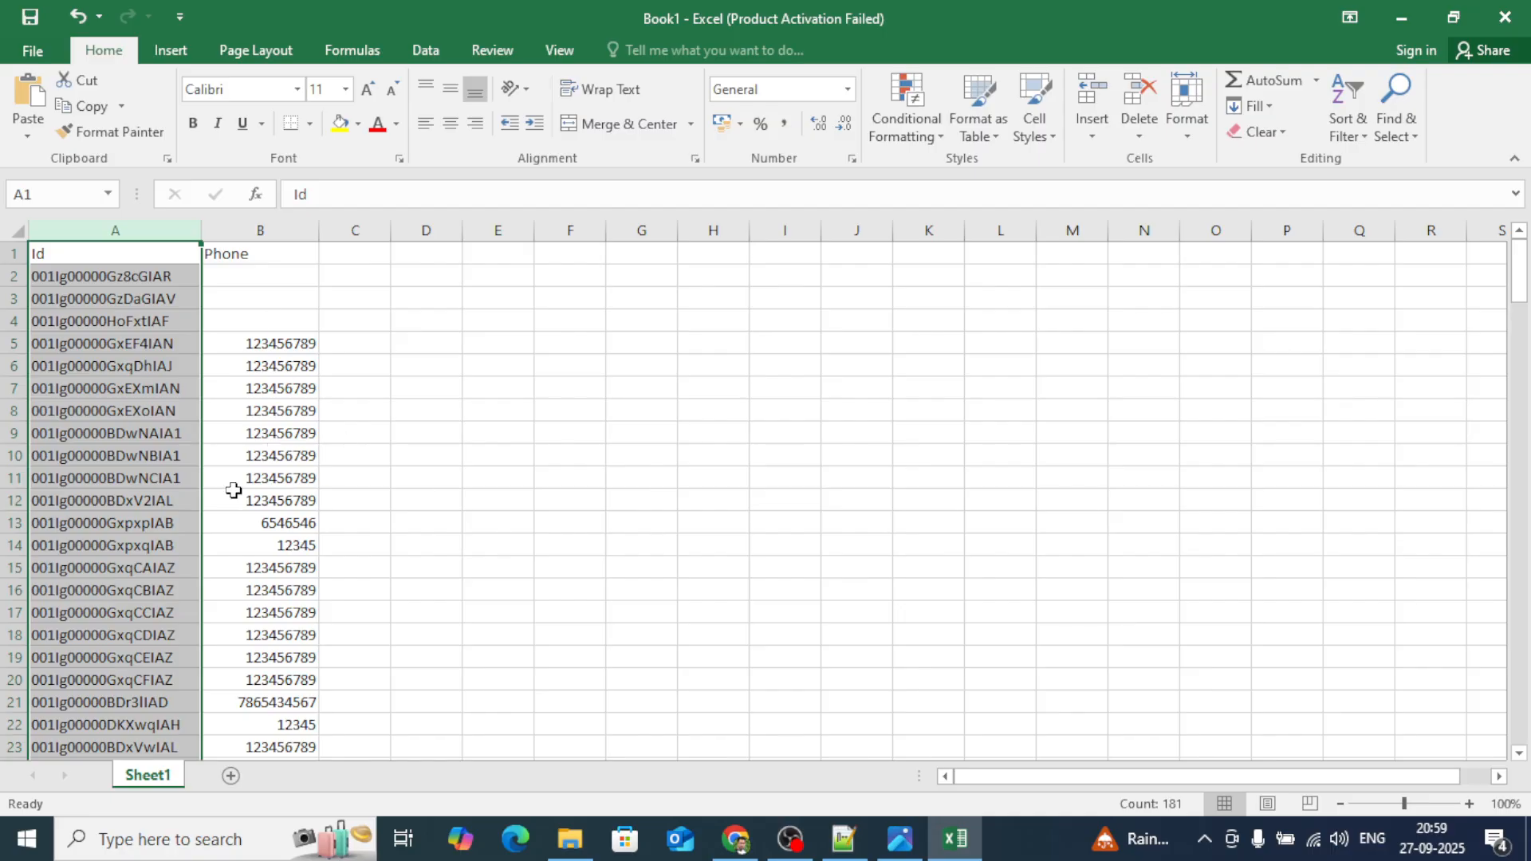
{"action": "left_click", "coordinate": [261, 273]}
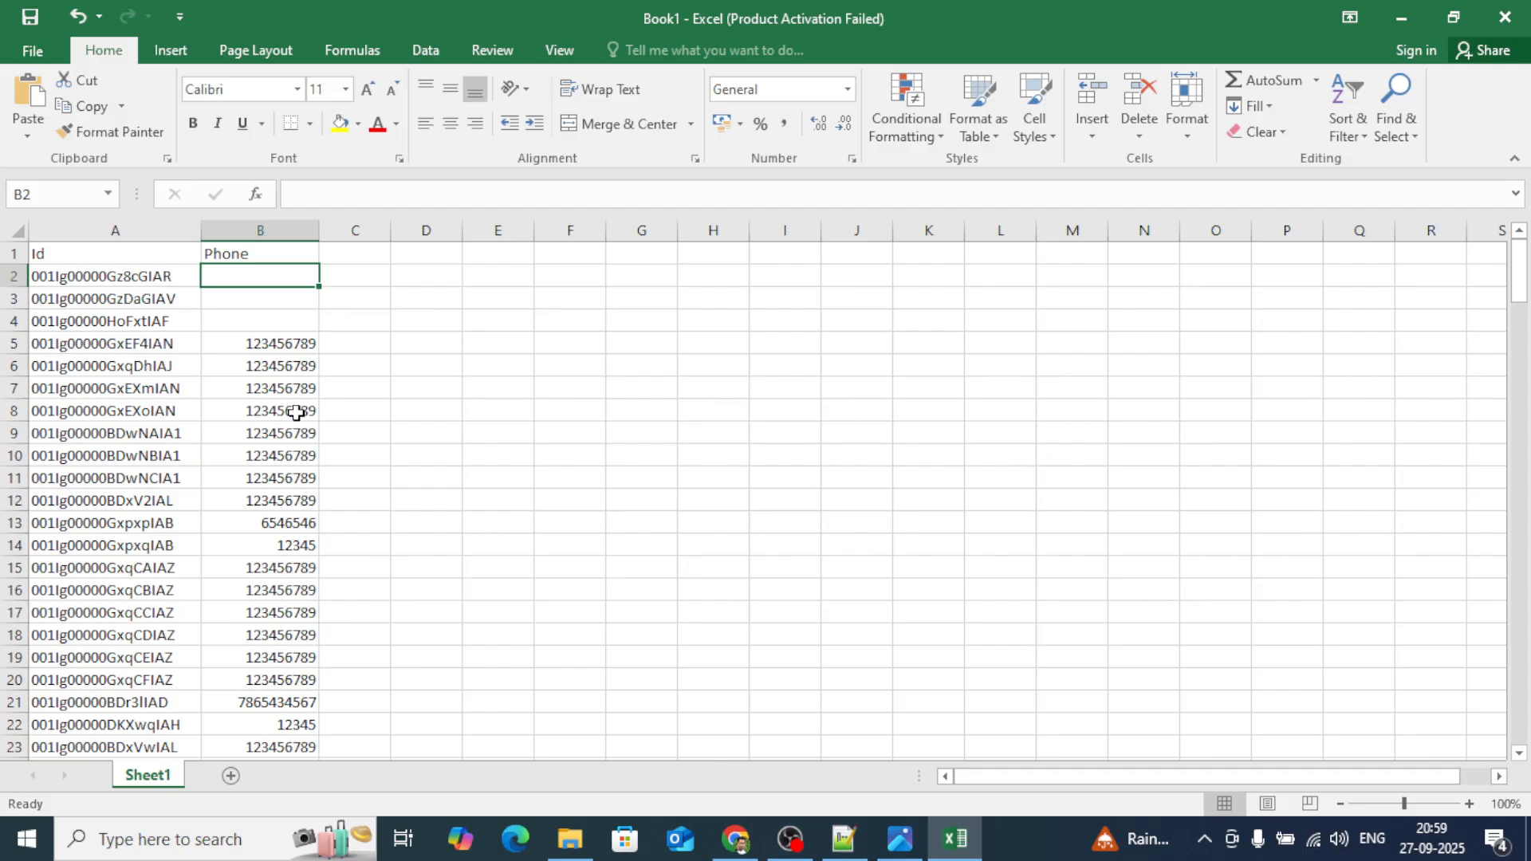
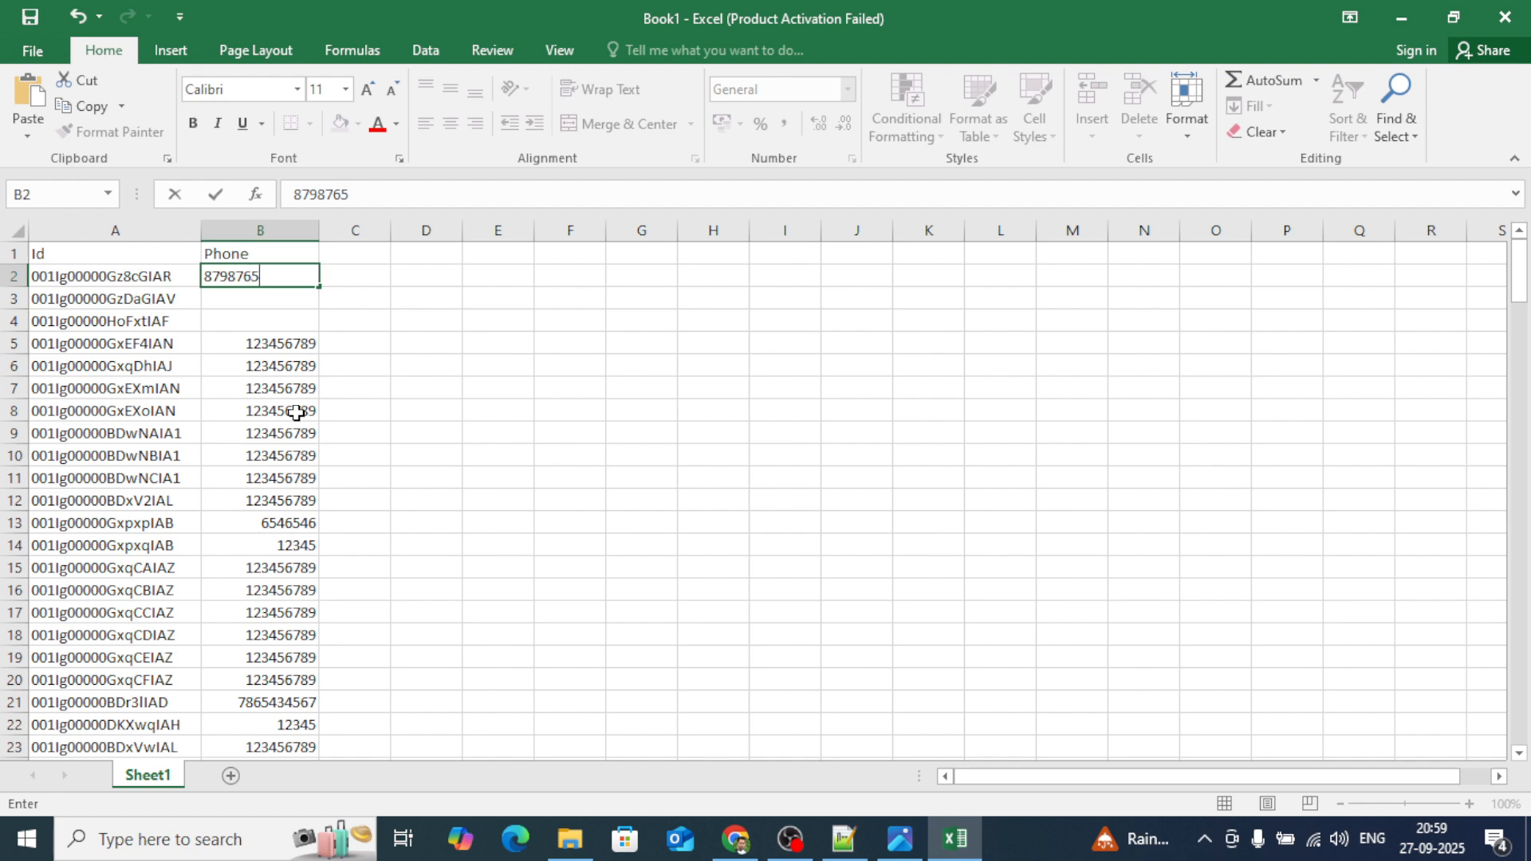
{"action": "left_click", "coordinate": [314, 314]}
{"action": "left_click", "coordinate": [281, 277]}
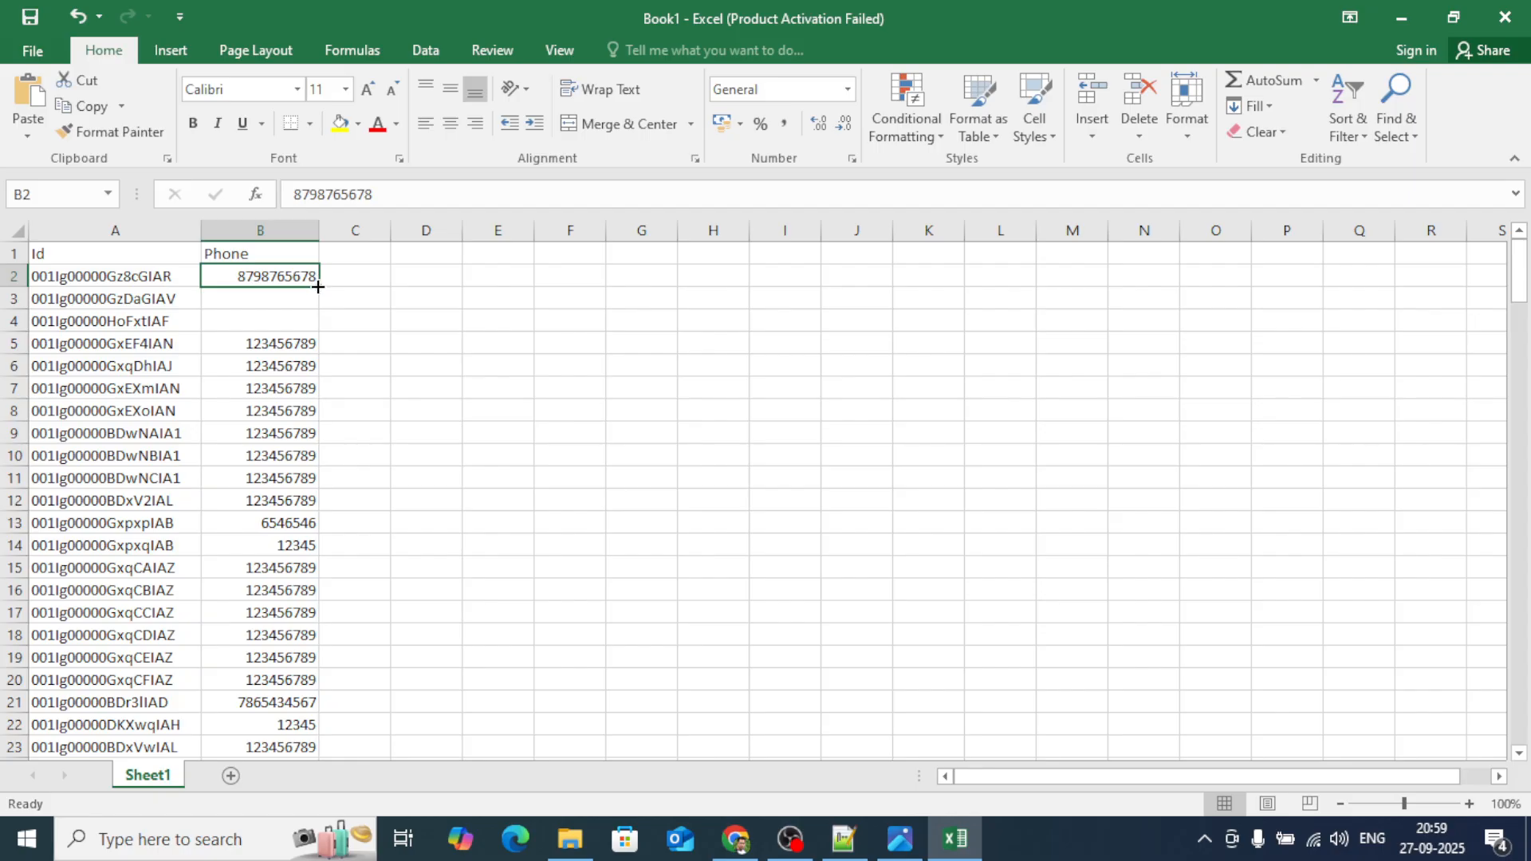
{"action": "left_click_drag", "start_coordinate": [318, 287], "coordinate": [318, 329]}
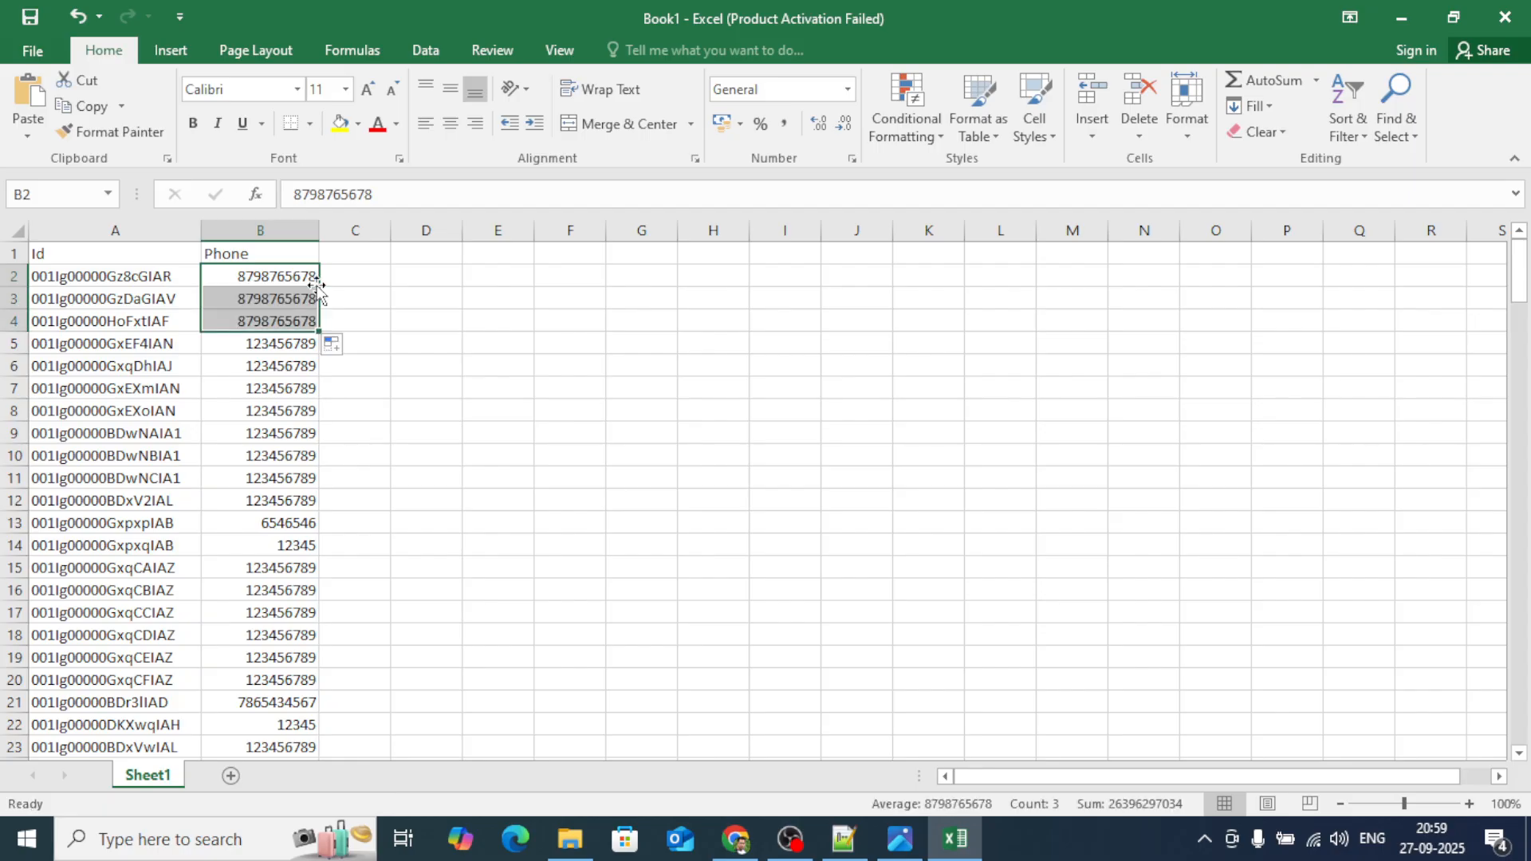
{"action": "double_click", "coordinate": [318, 331]}
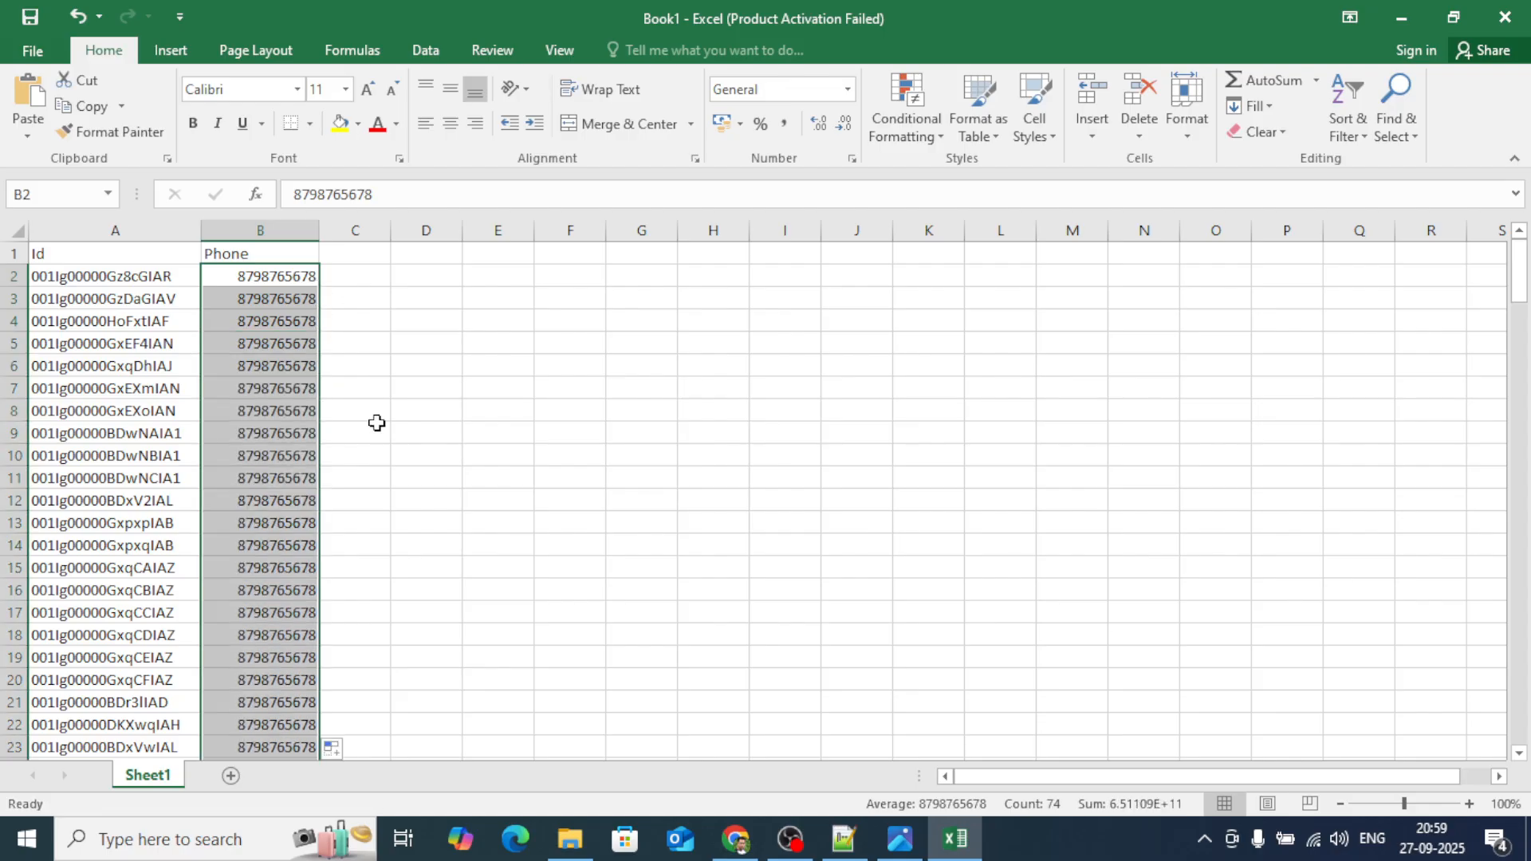
{"action": "scroll", "coordinate": [376, 423], "scroll_direction": "down", "scroll_amount": 4}
{"action": "scroll", "coordinate": [376, 422], "scroll_direction": "down", "scroll_amount": 19}
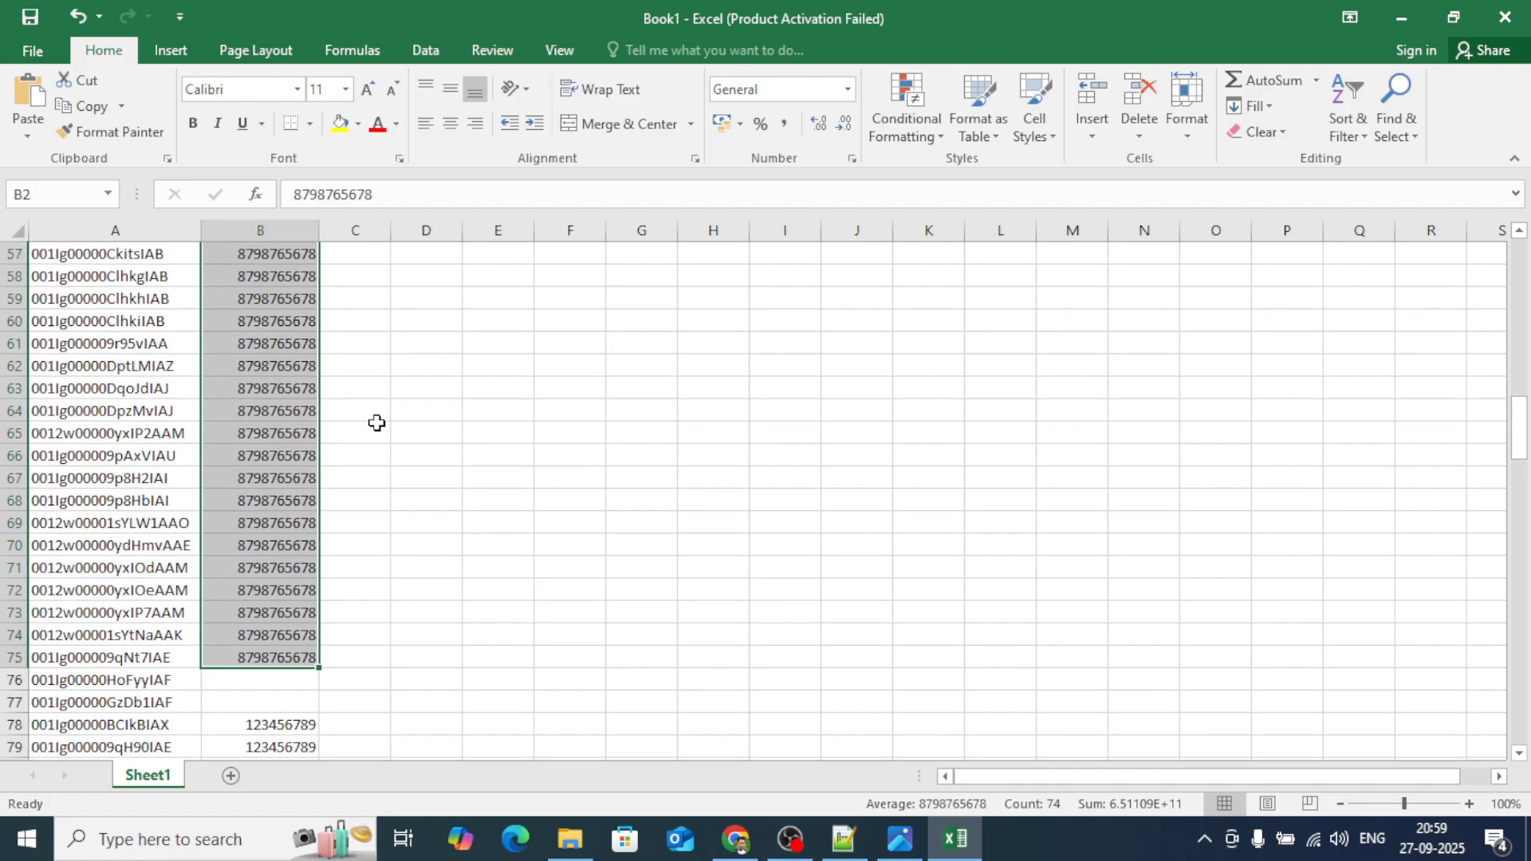
{"action": "scroll", "coordinate": [376, 423], "scroll_direction": "down", "scroll_amount": 1}
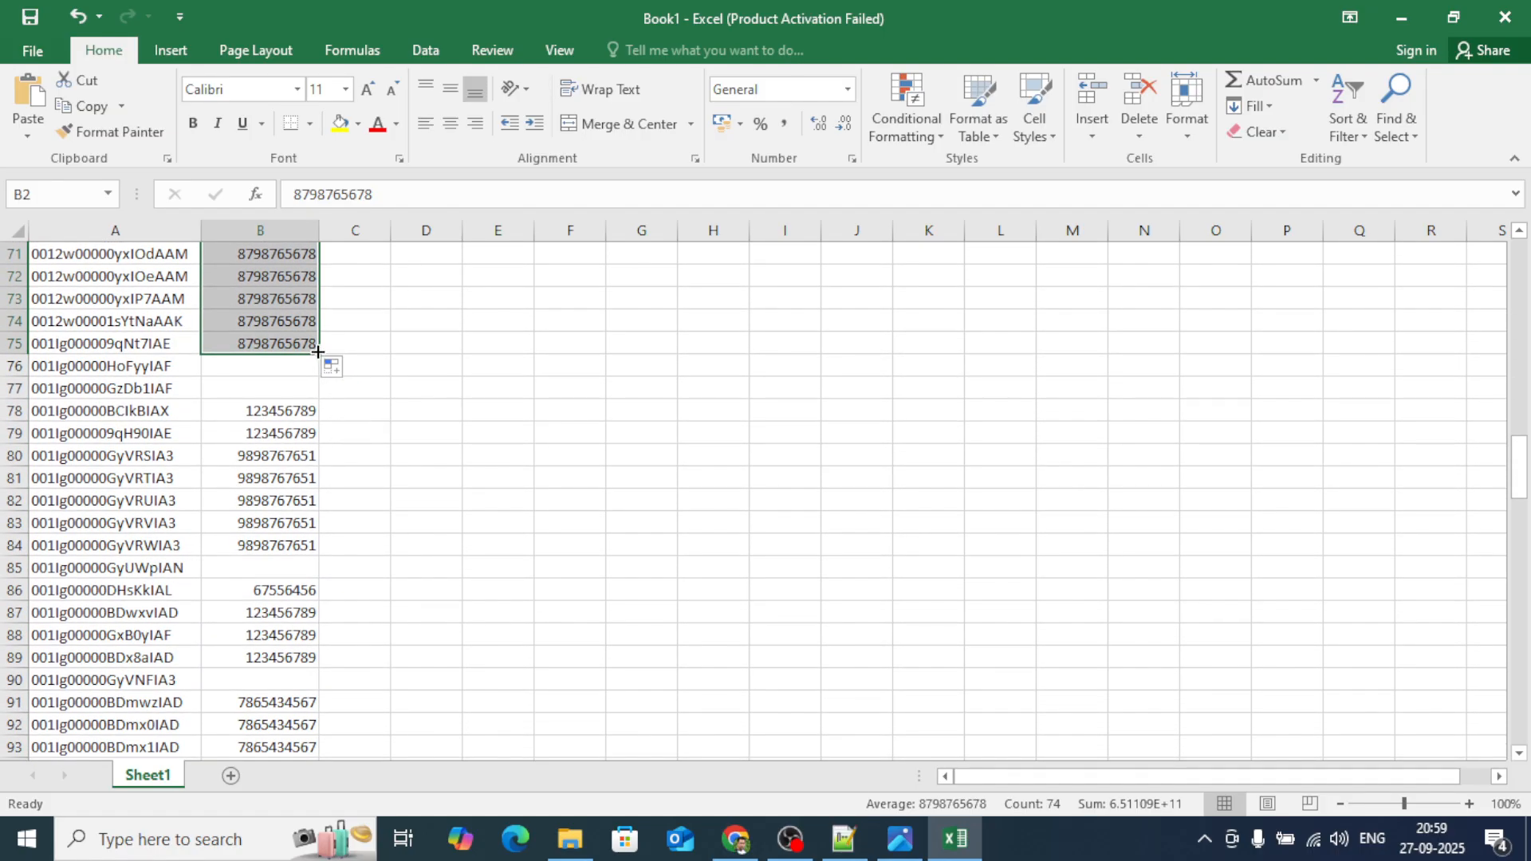
{"action": "left_click_drag", "start_coordinate": [318, 352], "coordinate": [321, 665]}
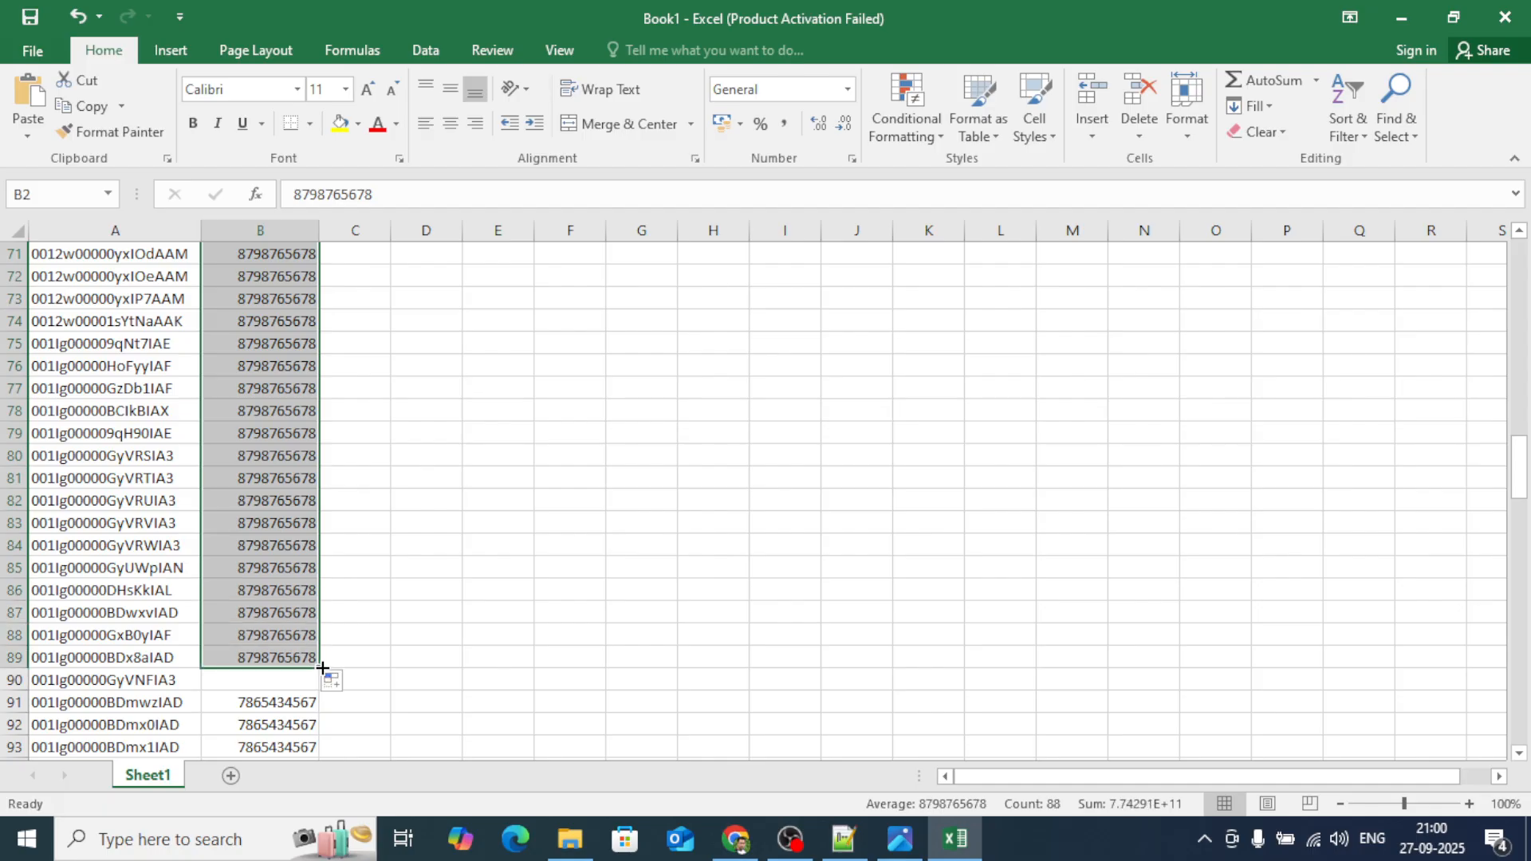
{"action": "left_click_drag", "start_coordinate": [319, 668], "coordinate": [320, 689]}
{"action": "scroll", "coordinate": [375, 628], "scroll_direction": "down", "scroll_amount": 5}
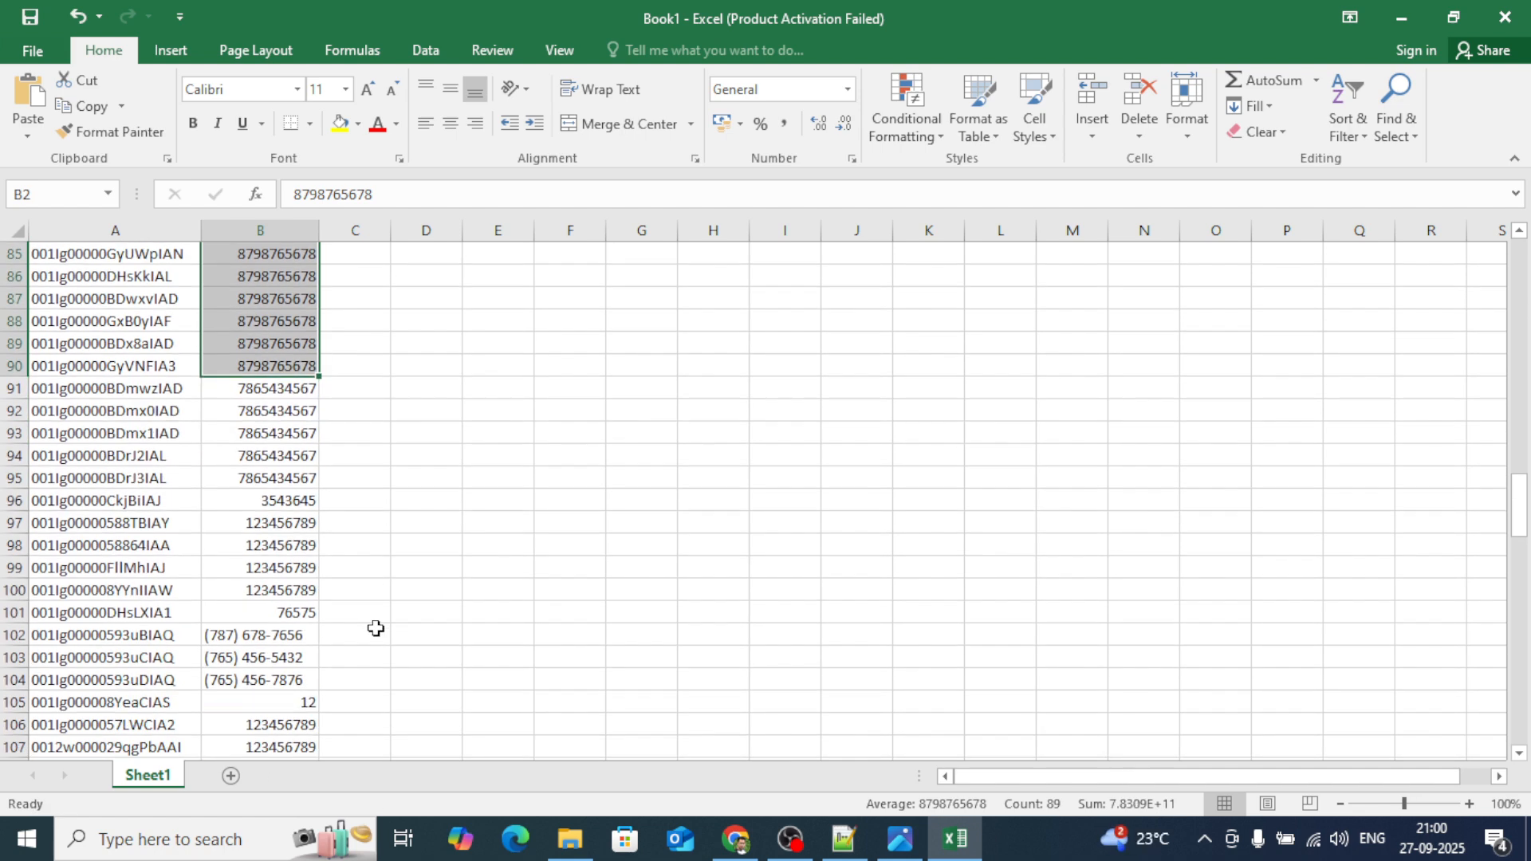
{"action": "double_click", "coordinate": [318, 376]}
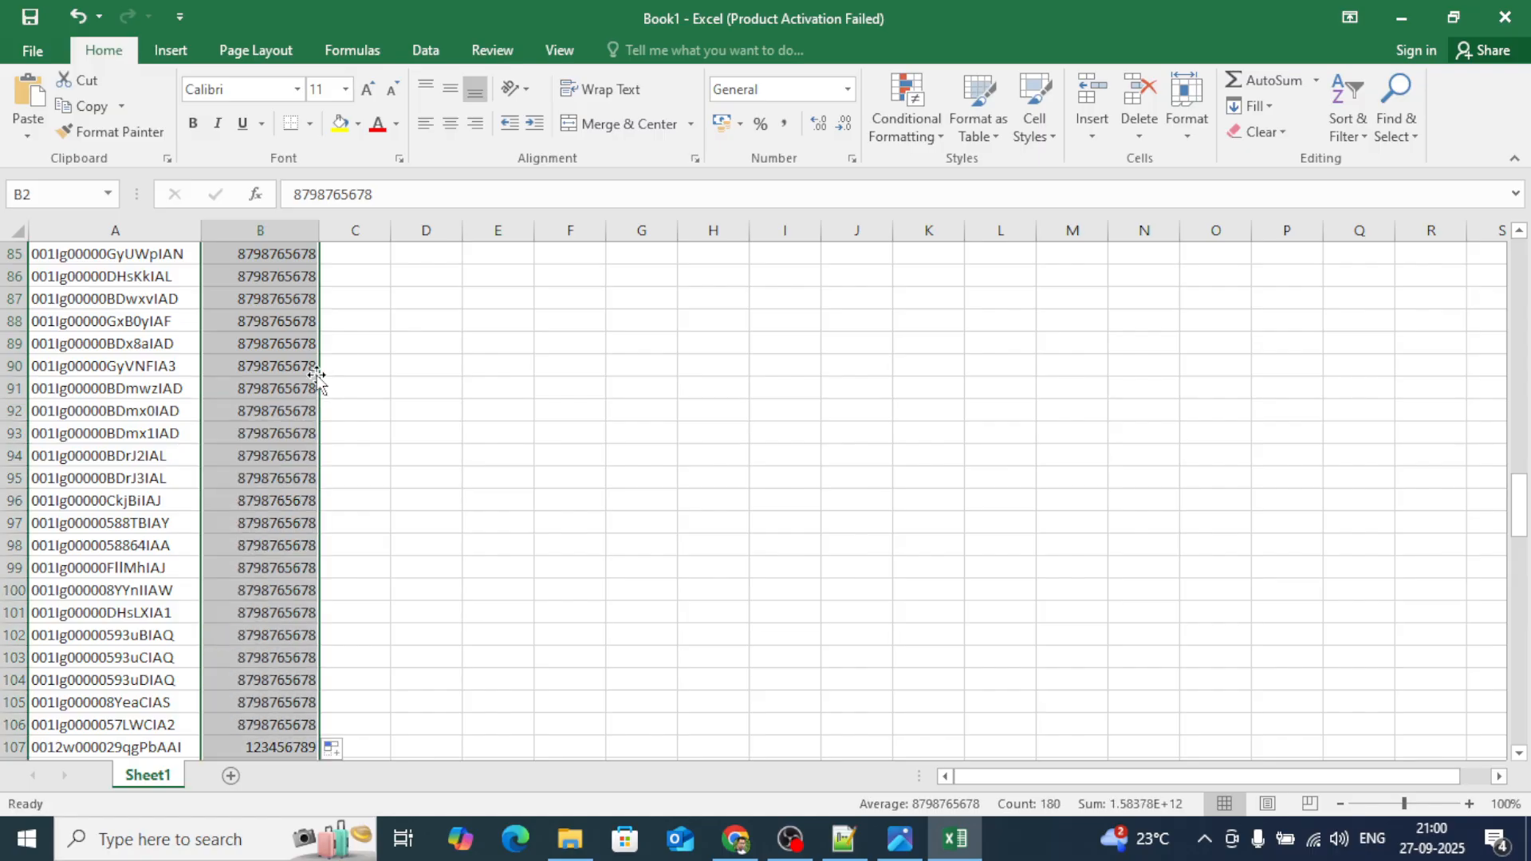
{"action": "scroll", "coordinate": [325, 493], "scroll_direction": "down", "scroll_amount": 2}
{"action": "scroll", "coordinate": [326, 493], "scroll_direction": "down", "scroll_amount": 20}
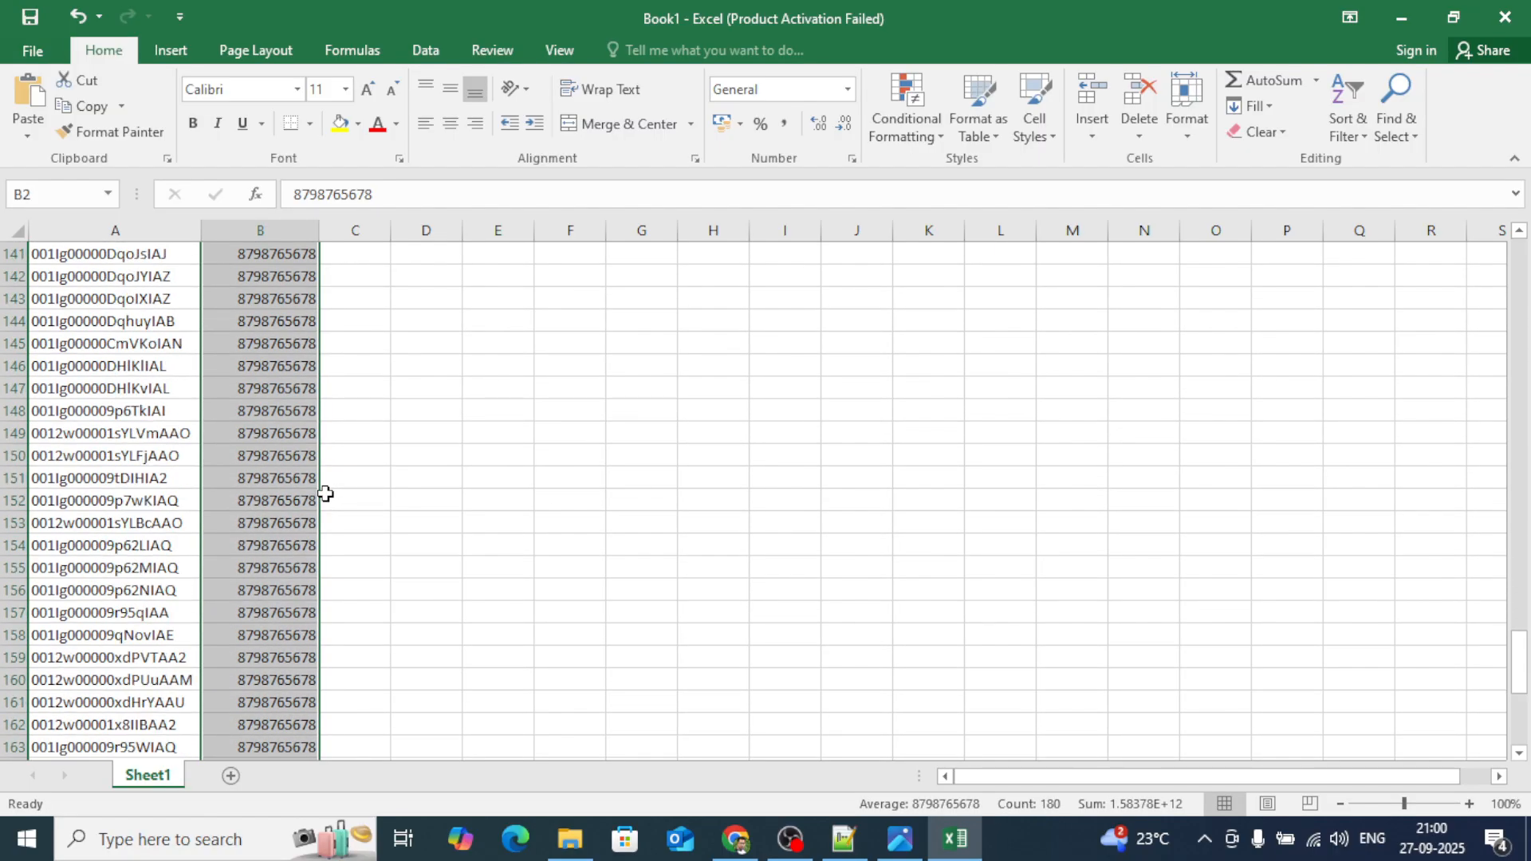
{"action": "scroll", "coordinate": [325, 493], "scroll_direction": "up", "scroll_amount": 20}
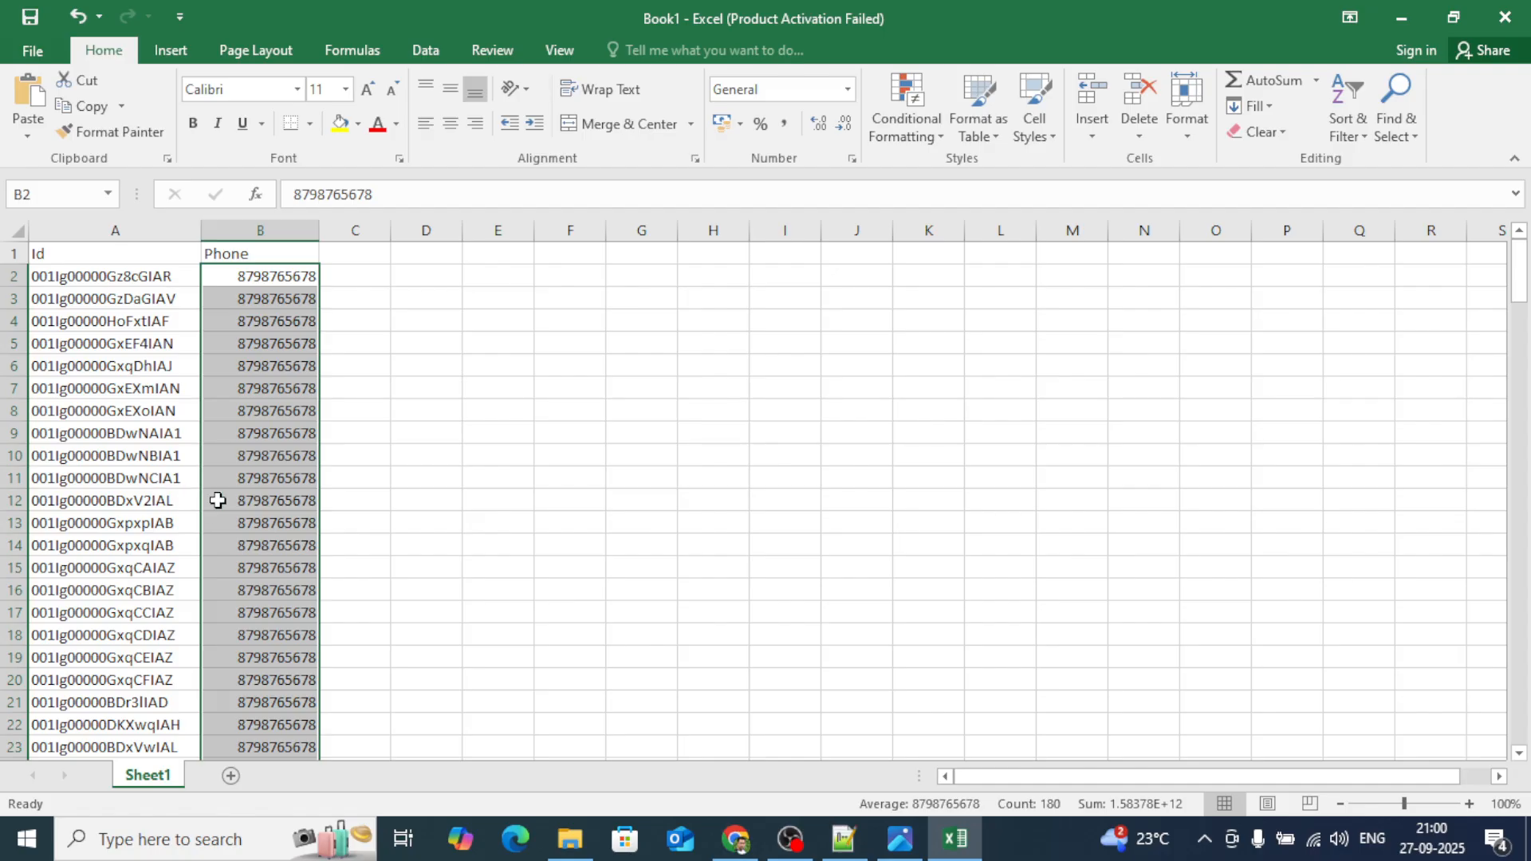
{"action": "left_click", "coordinate": [359, 462]}
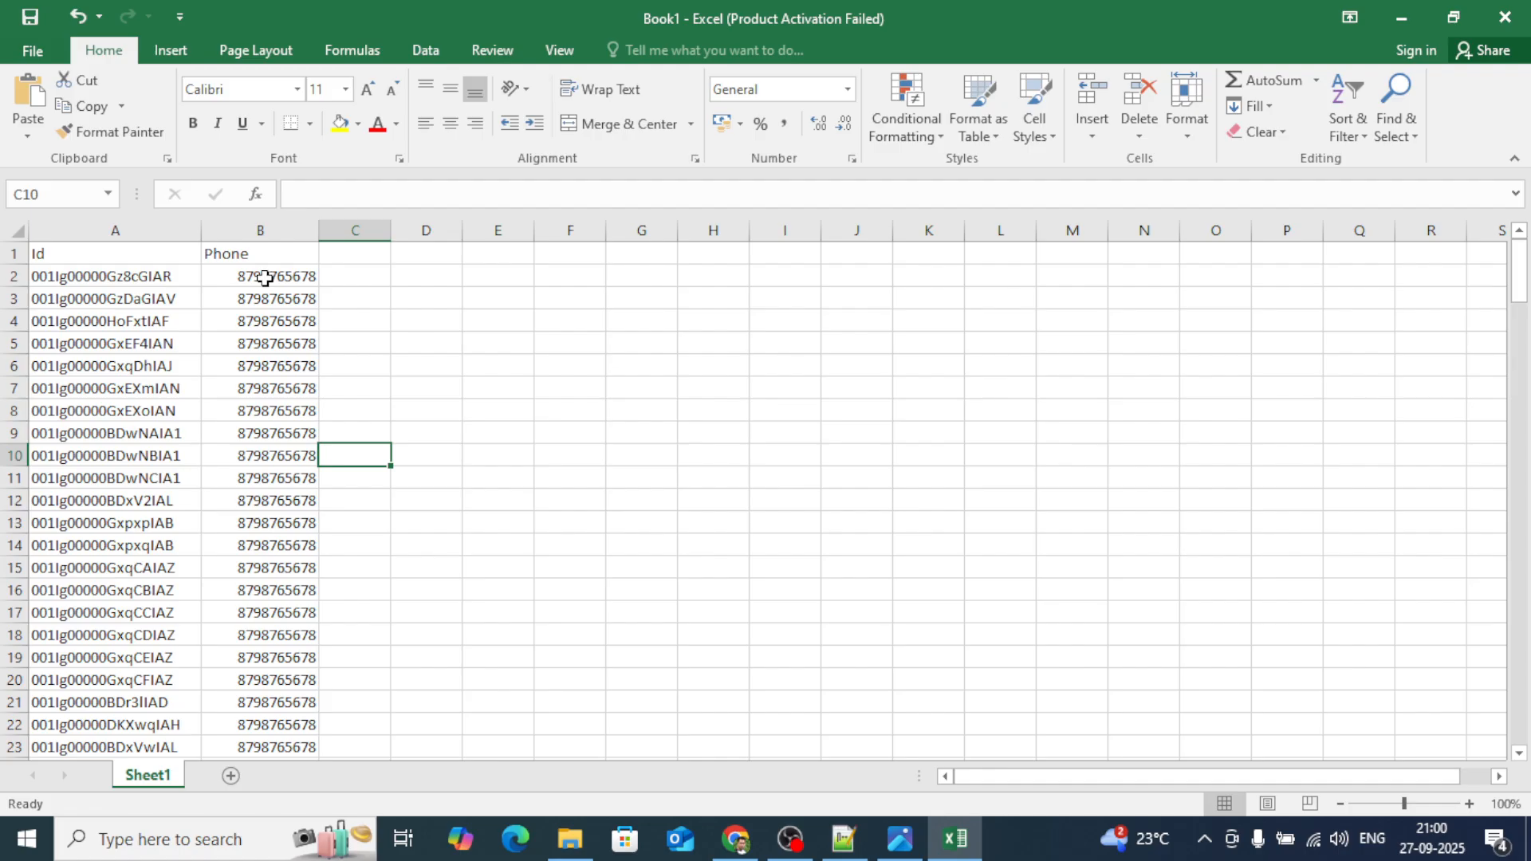
Copy the Id and Phone columns and switch back to the browser's Data Export page.
{"action": "left_click", "coordinate": [59, 229]}
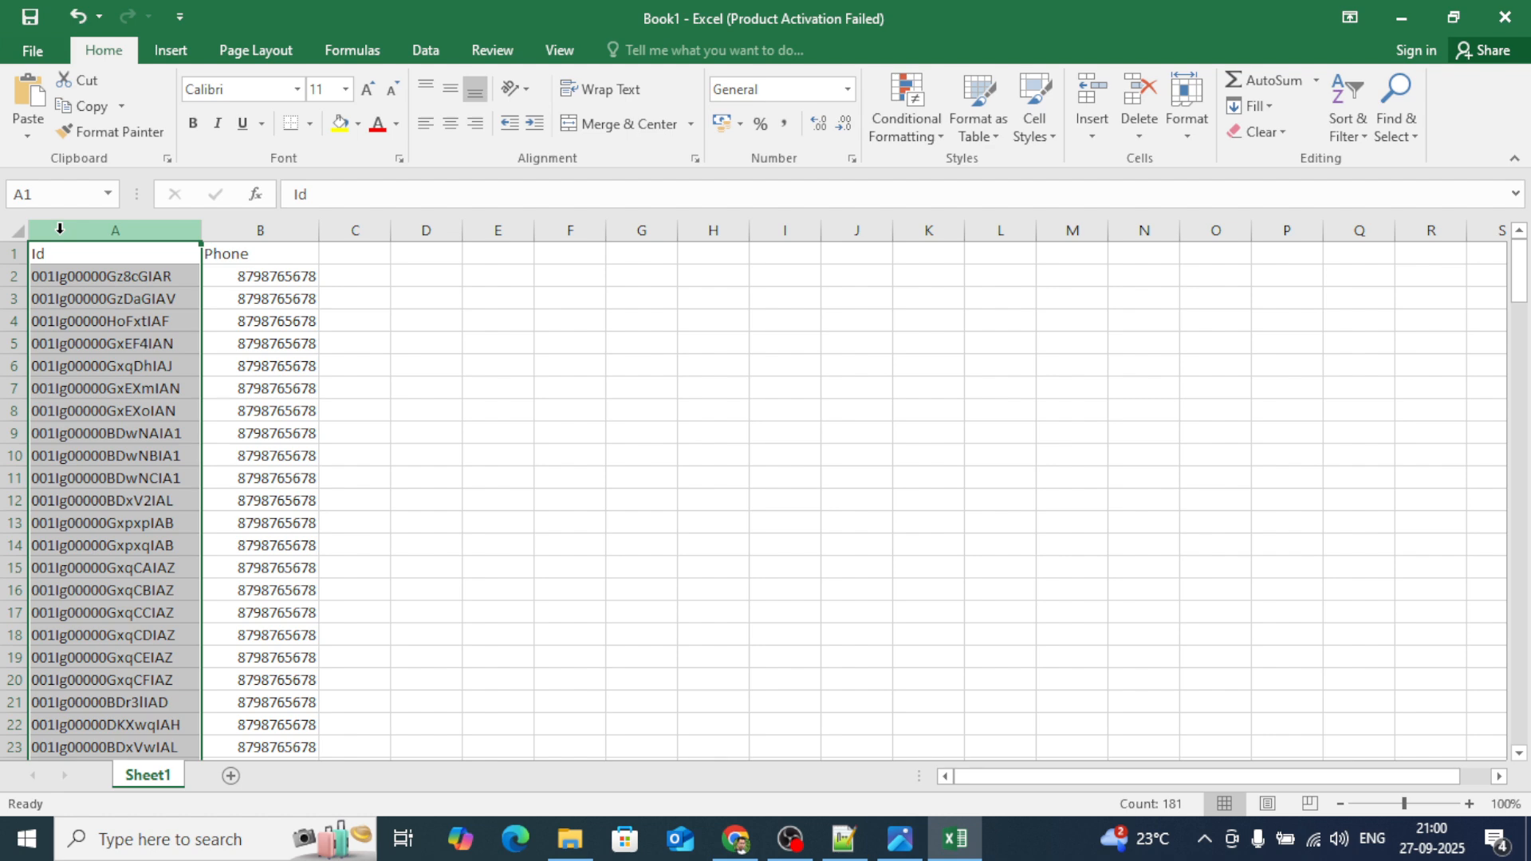
{"action": "left_click_drag", "start_coordinate": [59, 229], "coordinate": [263, 229]}
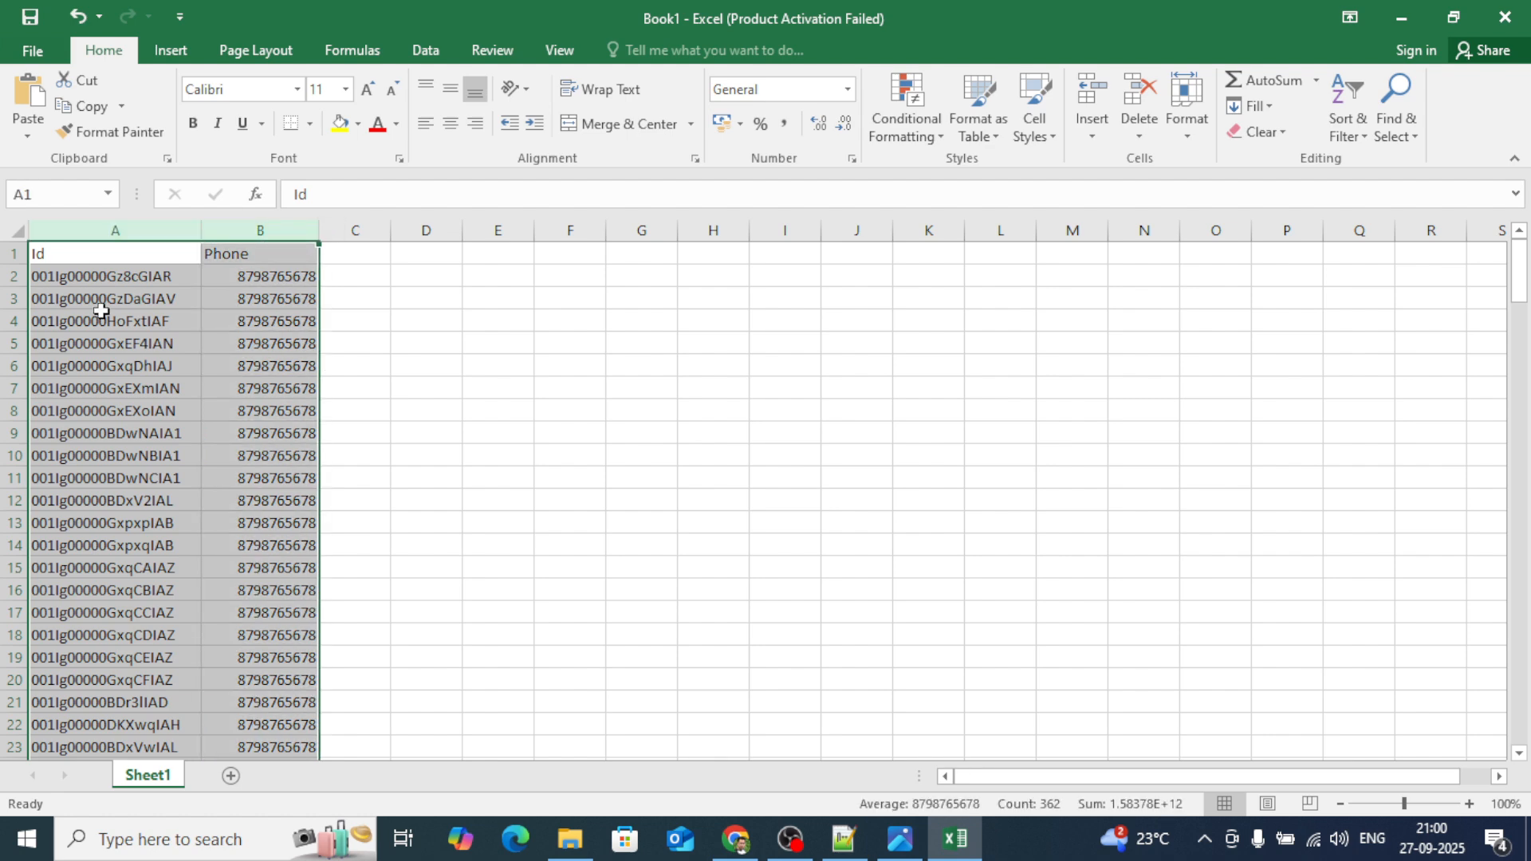
{"action": "key", "text": "ctrl+c"}
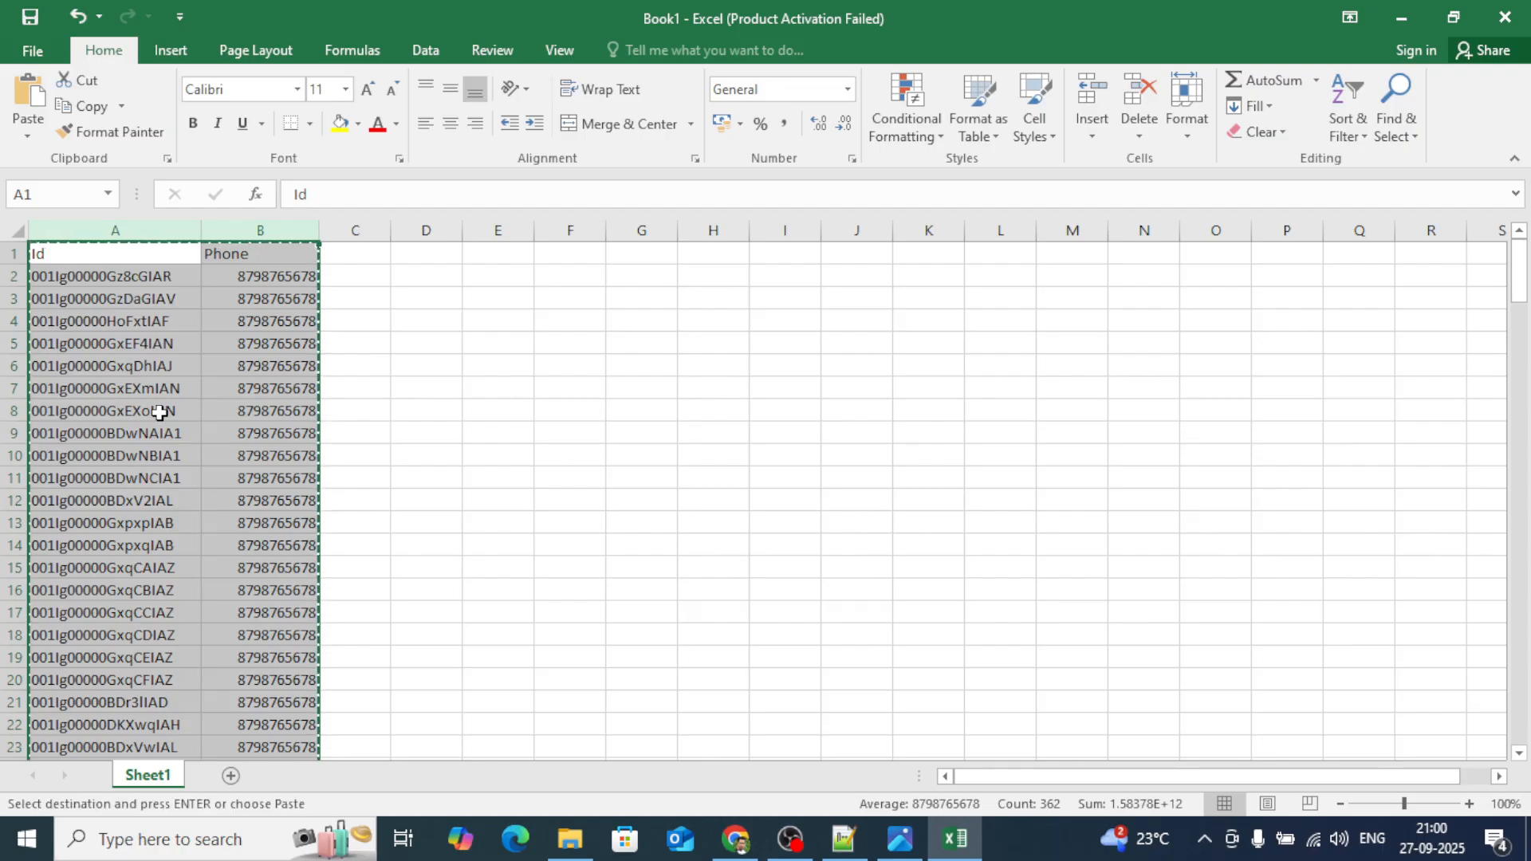
{"action": "left_click", "coordinate": [734, 839]}
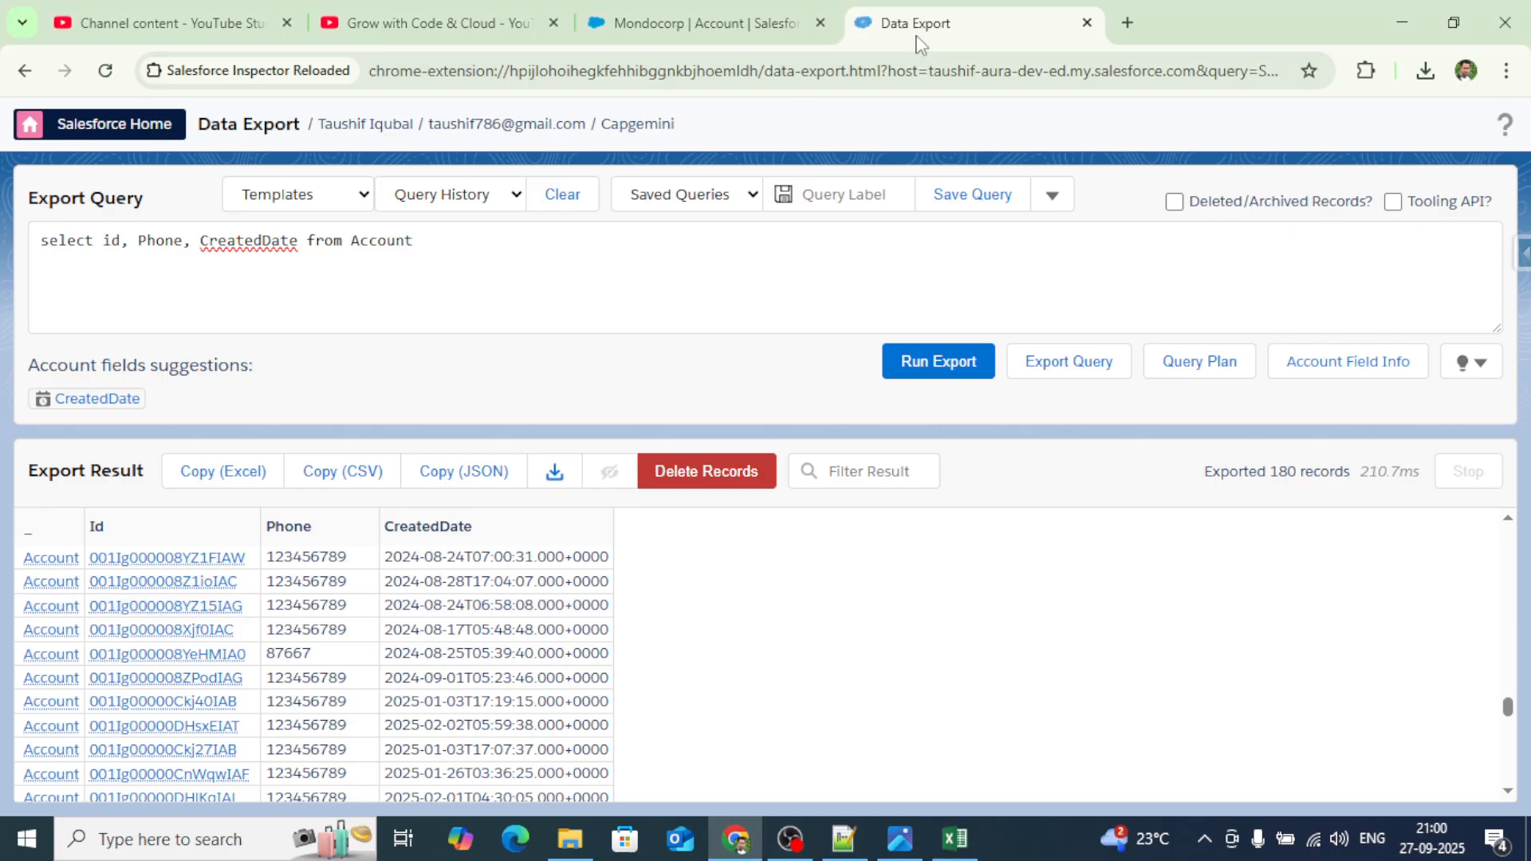
Duplicate the Mondocorp account browser tab.
{"action": "left_click", "coordinate": [719, 22]}
{"action": "right_click", "coordinate": [719, 23]}
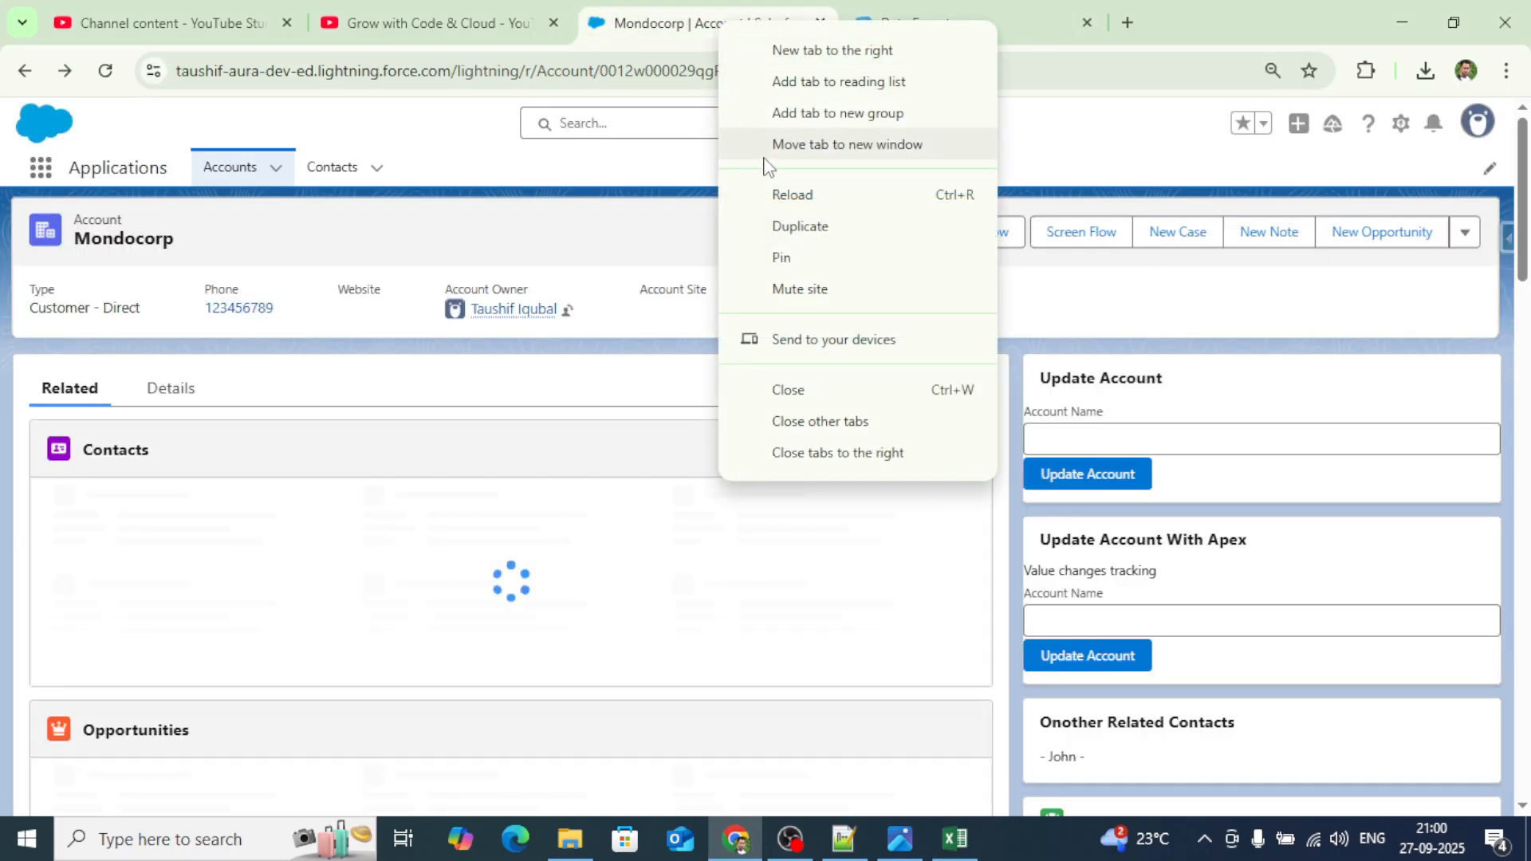
{"action": "left_click", "coordinate": [797, 233]}
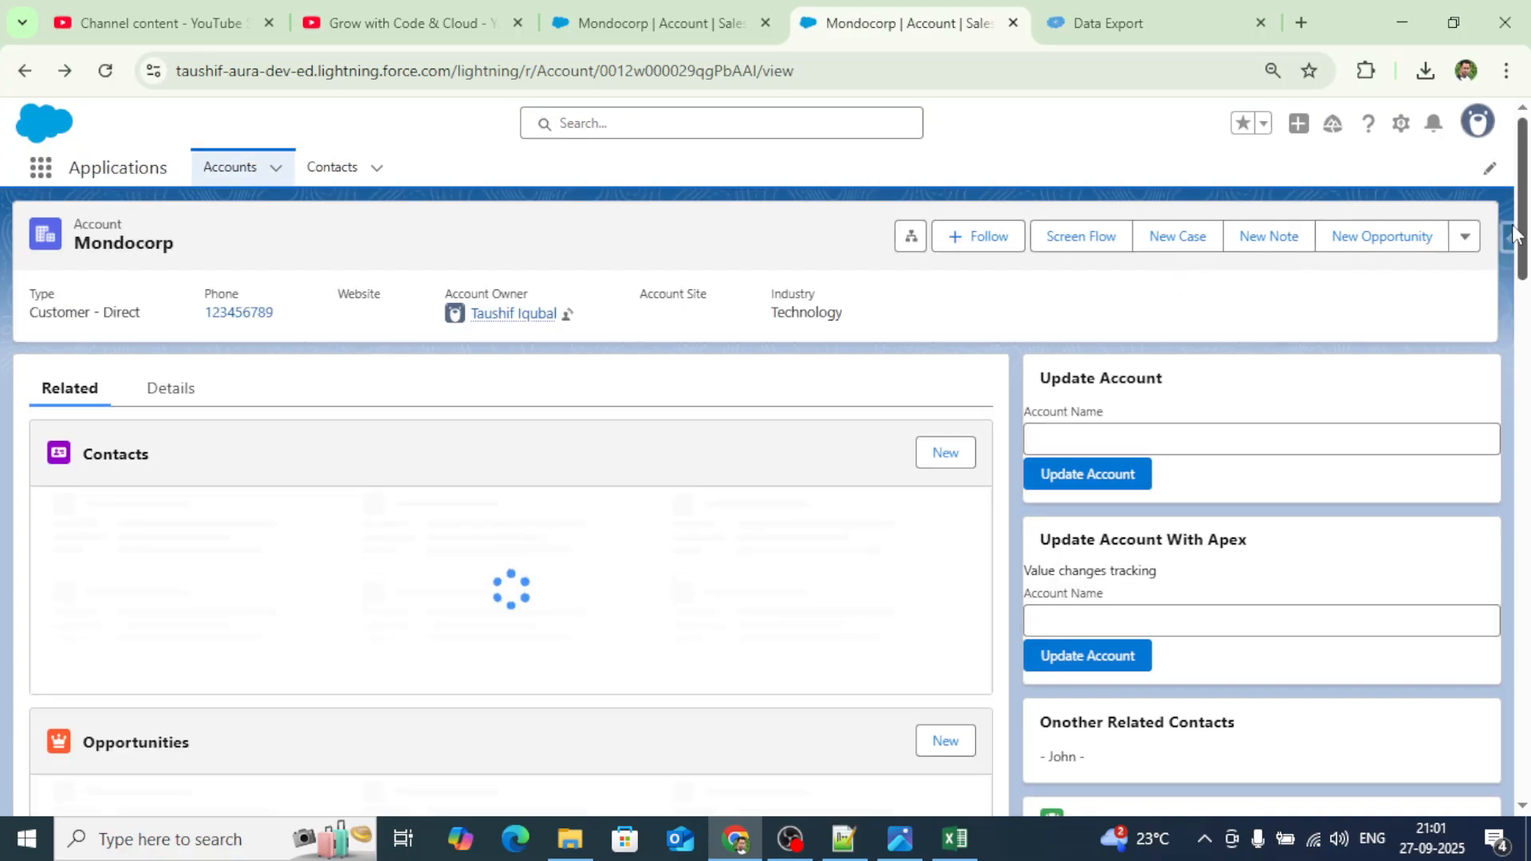
Open Data Import from the Salesforce Inspector panel in the duplicated tab.
{"action": "left_click", "coordinate": [1506, 238]}
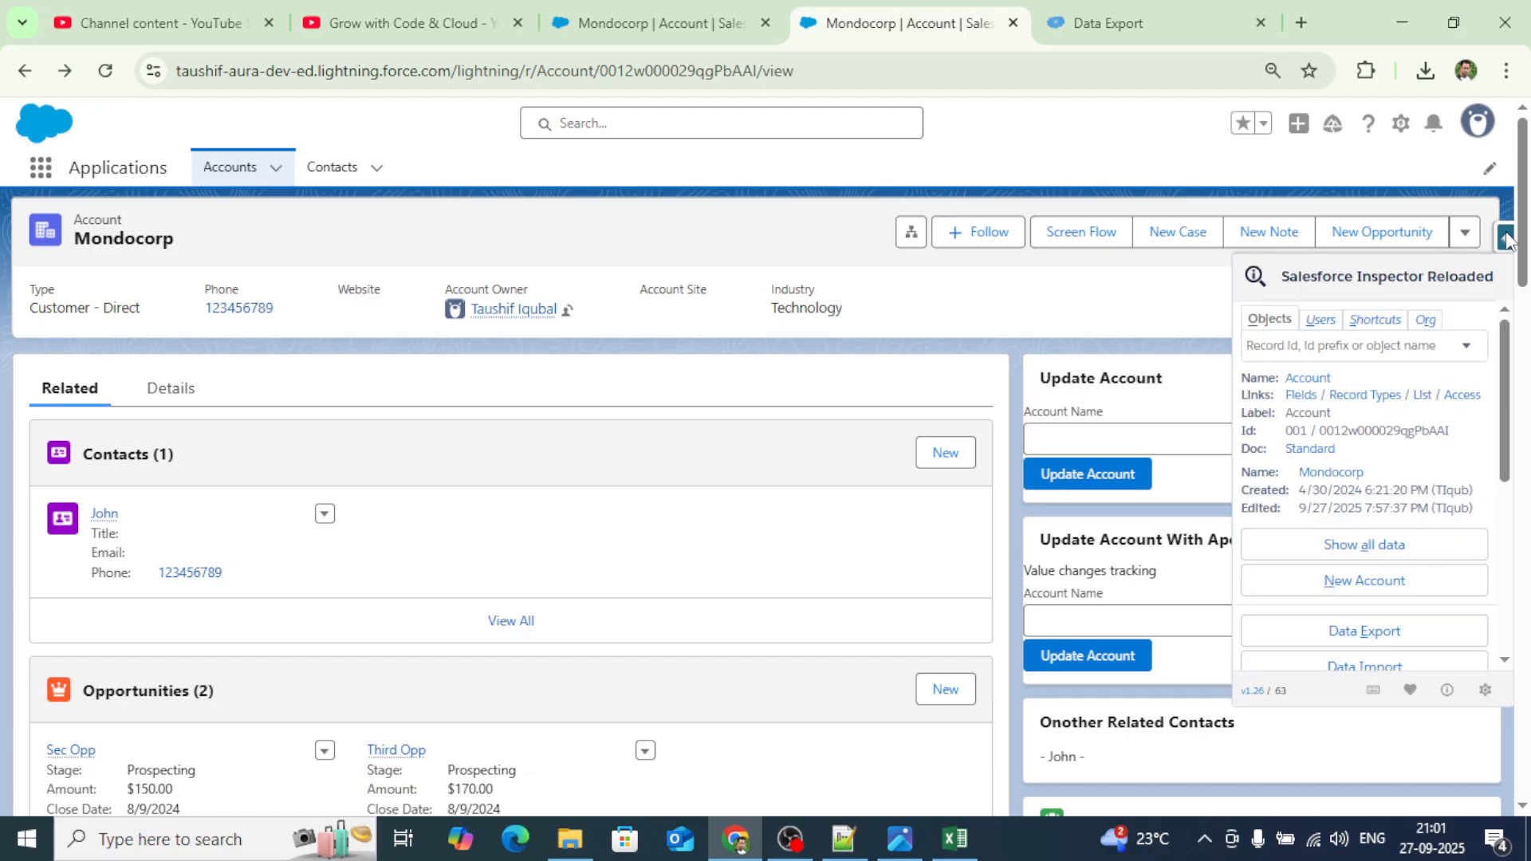
{"action": "scroll", "coordinate": [1445, 466], "scroll_direction": "down", "scroll_amount": 2}
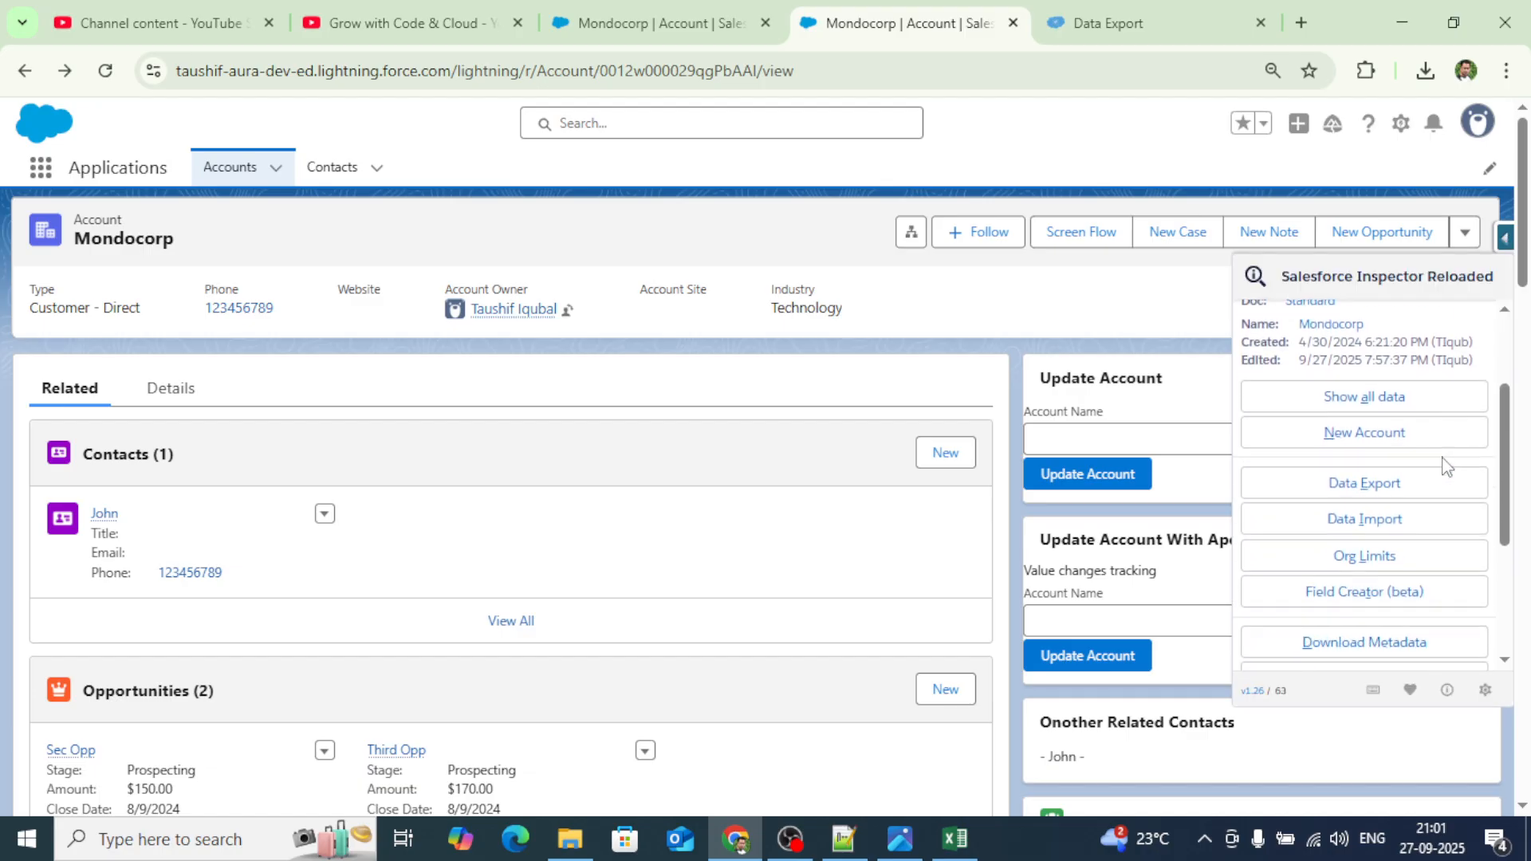
{"action": "left_click", "coordinate": [1364, 522]}
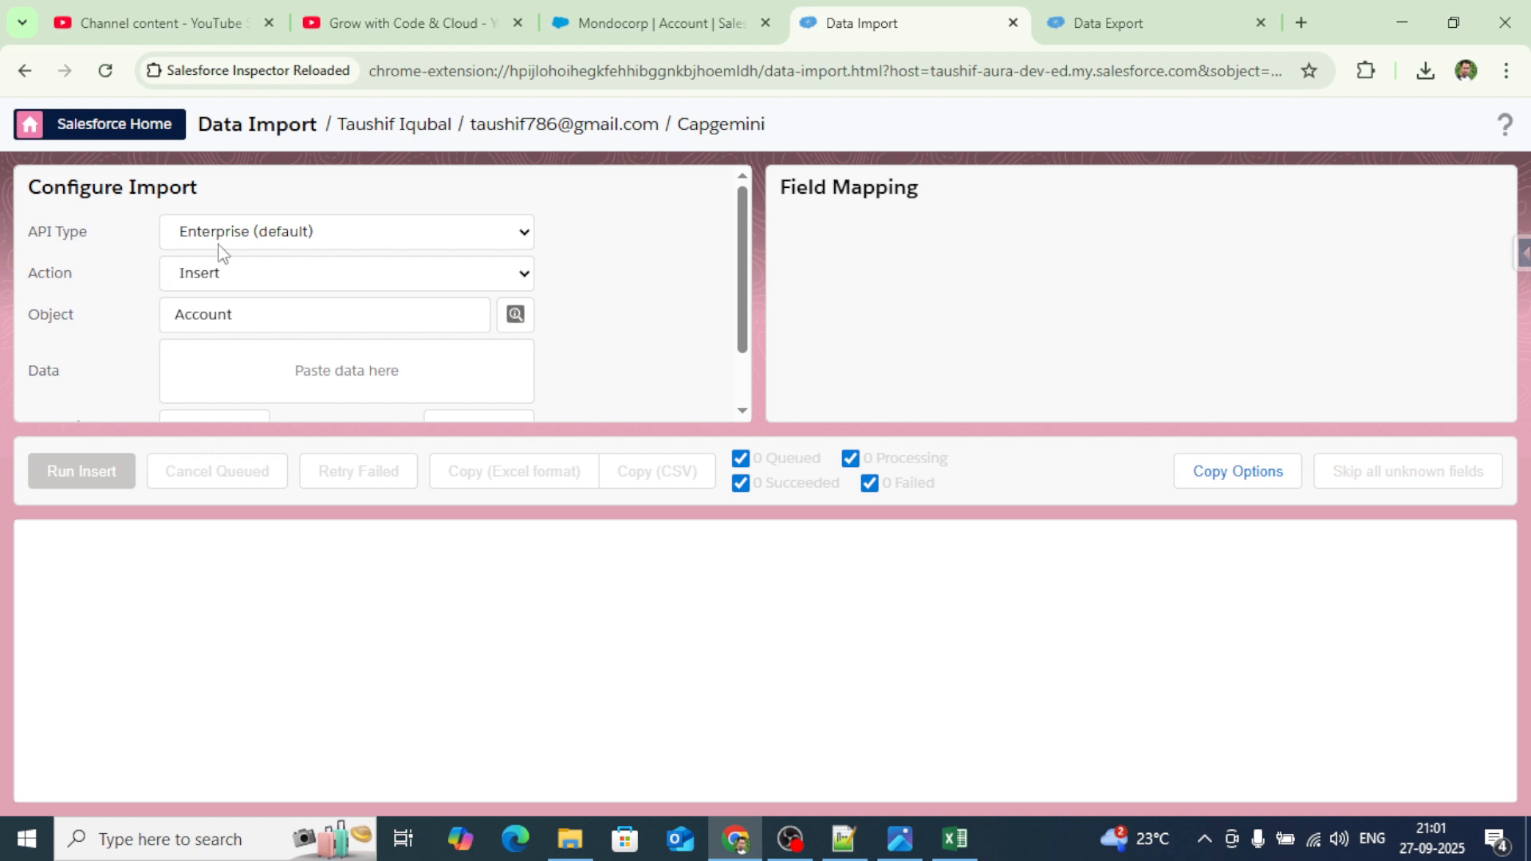
Switch the Account import action to Update and place the cursor in the Data box.
{"action": "left_click", "coordinate": [239, 281]}
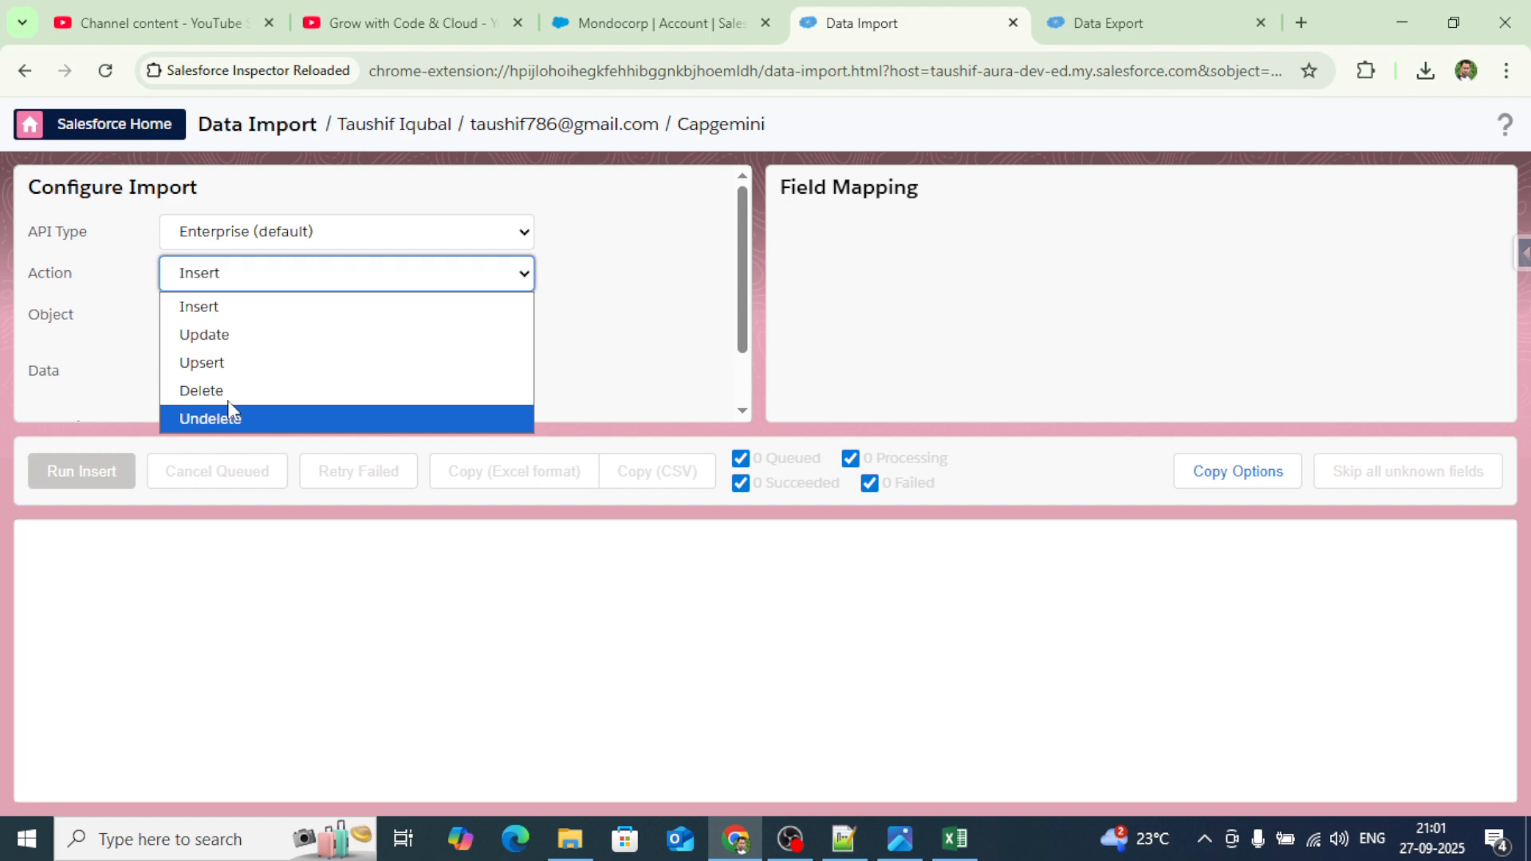
{"action": "left_click", "coordinate": [245, 339]}
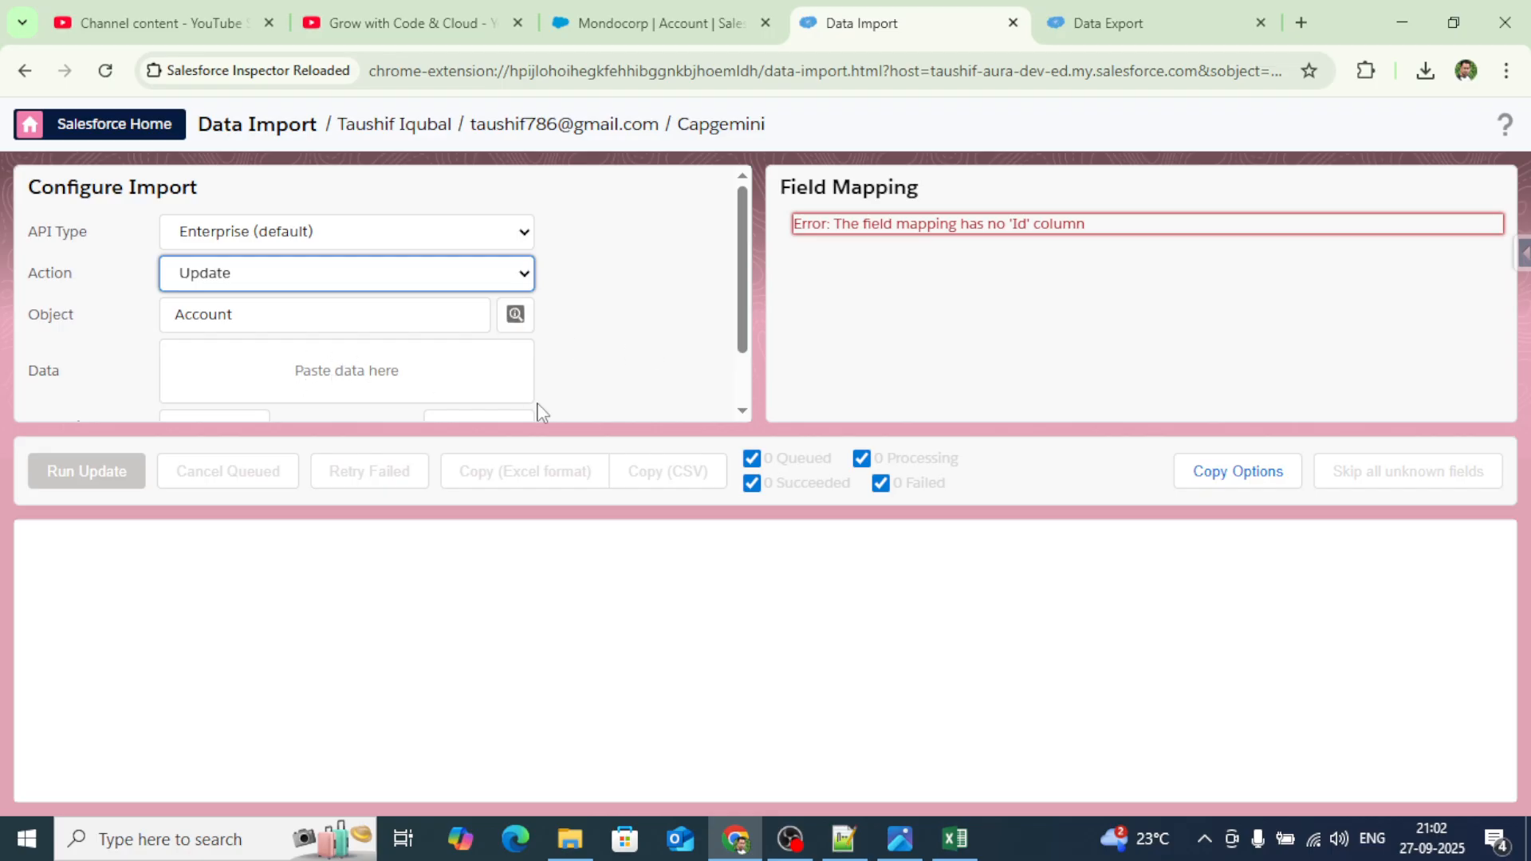
{"action": "left_click", "coordinate": [329, 364]}
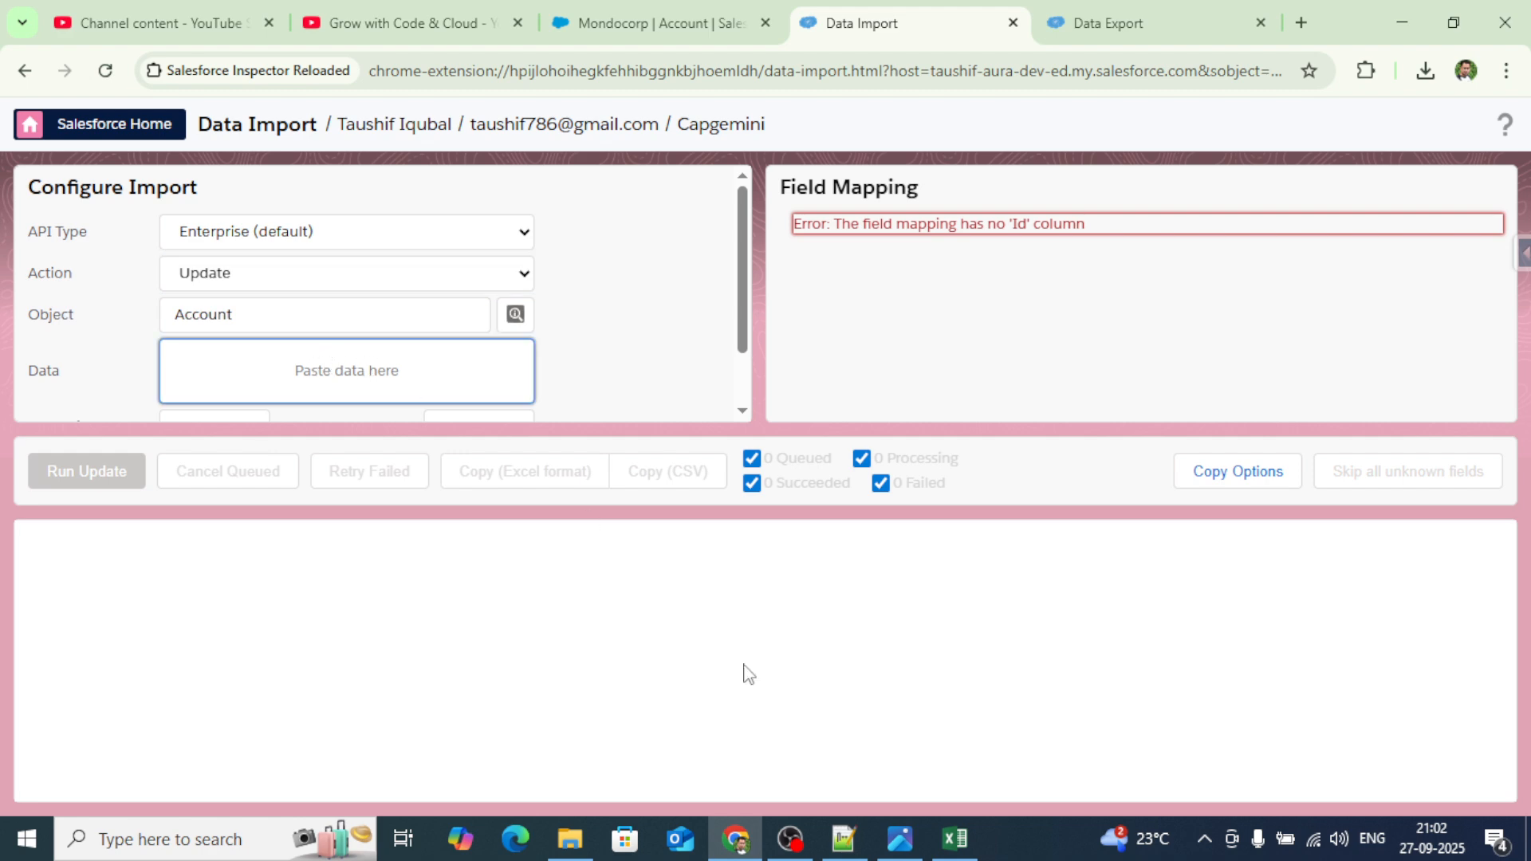
Paste the 180 Id and Phone rows from Excel into the Data box, keeping Id mapped to Id.
{"action": "left_click", "coordinate": [963, 841]}
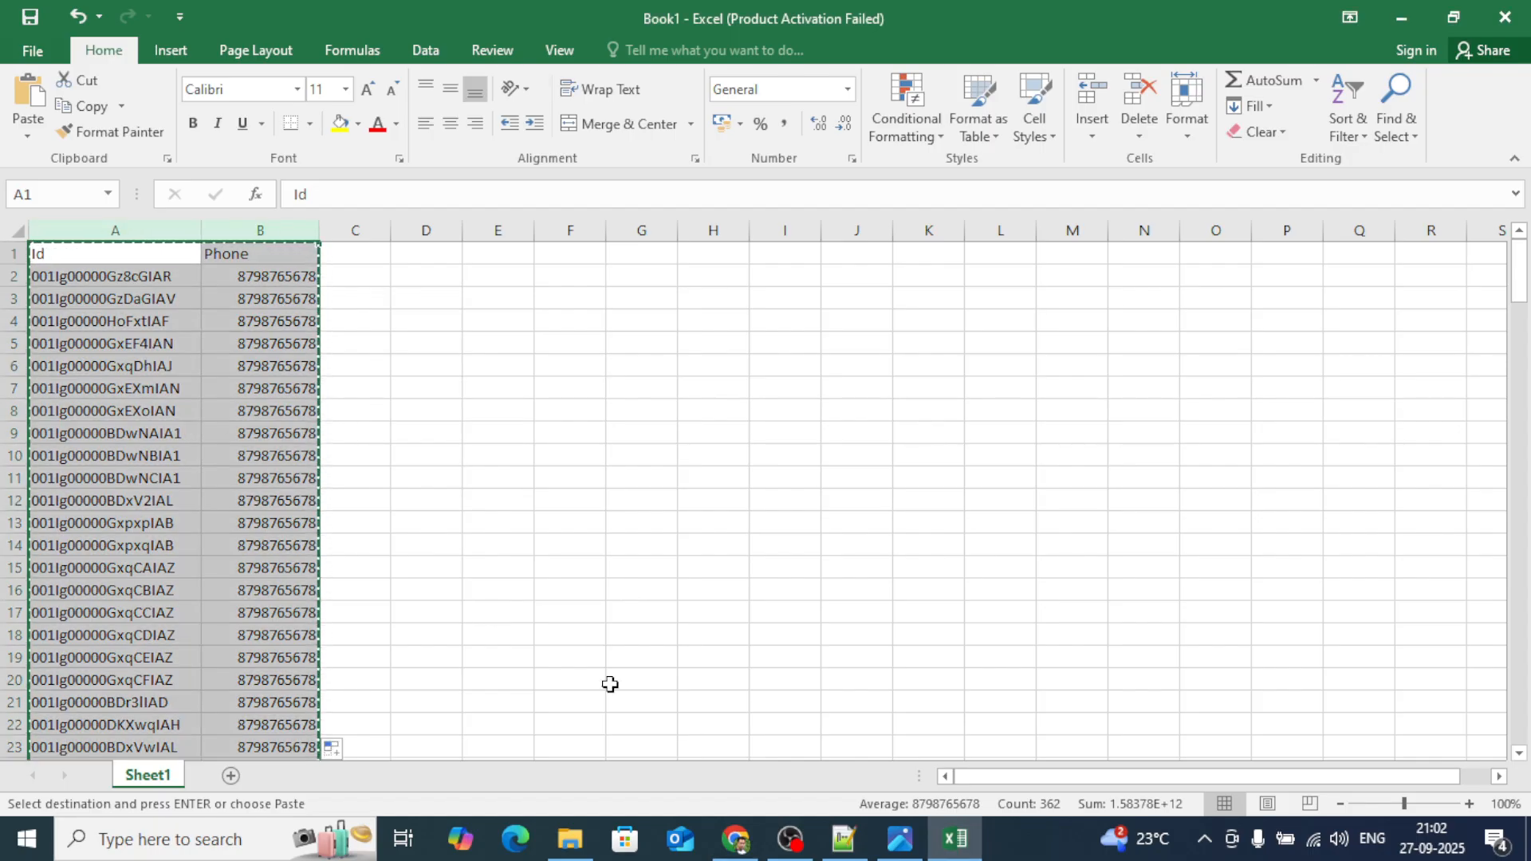
{"action": "left_click", "coordinate": [735, 839]}
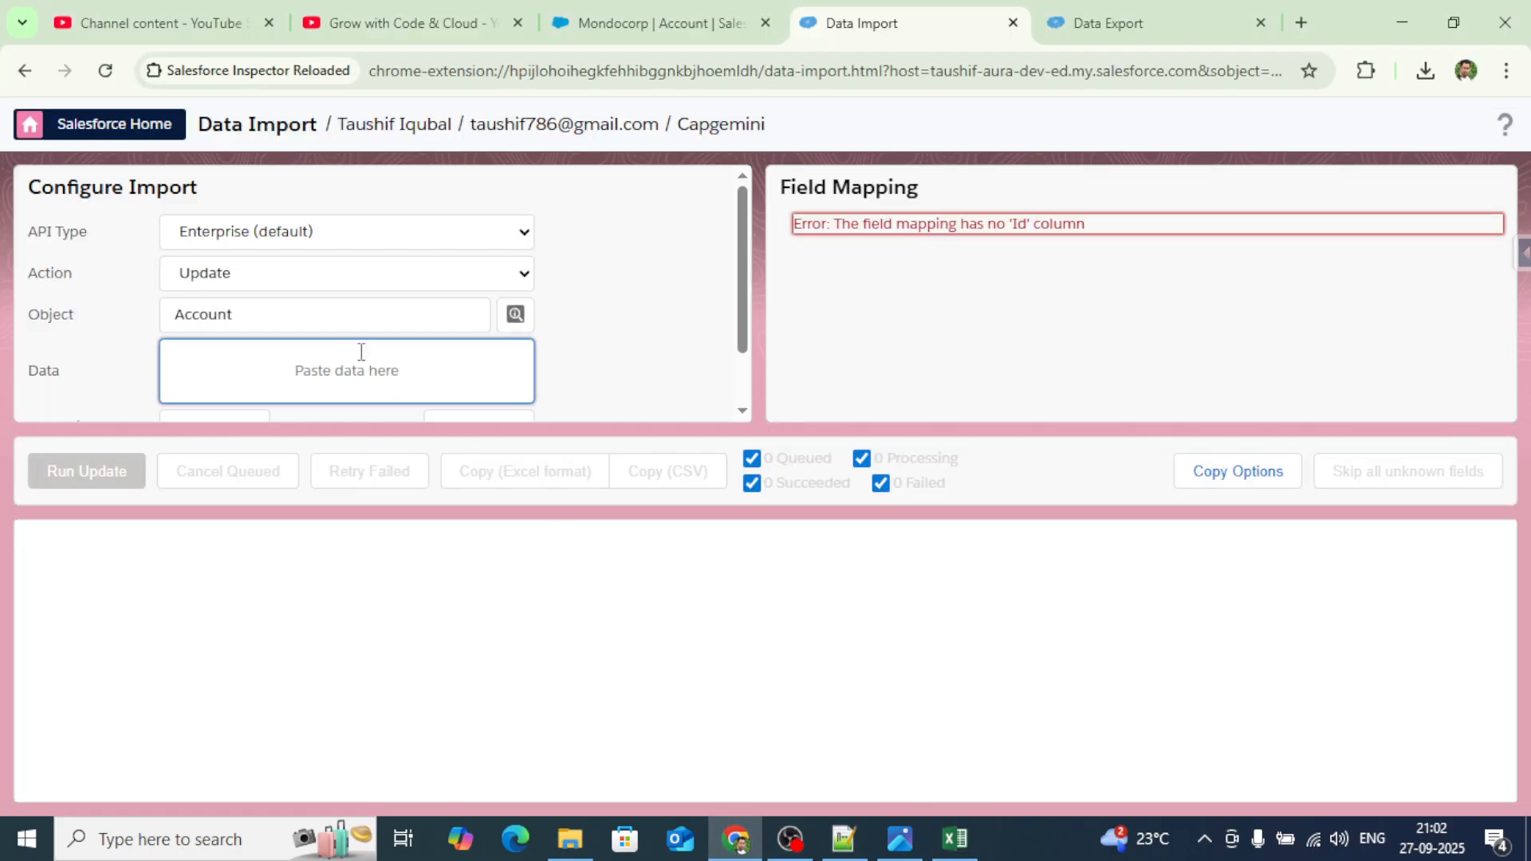
{"action": "key", "text": "ctrl+v"}
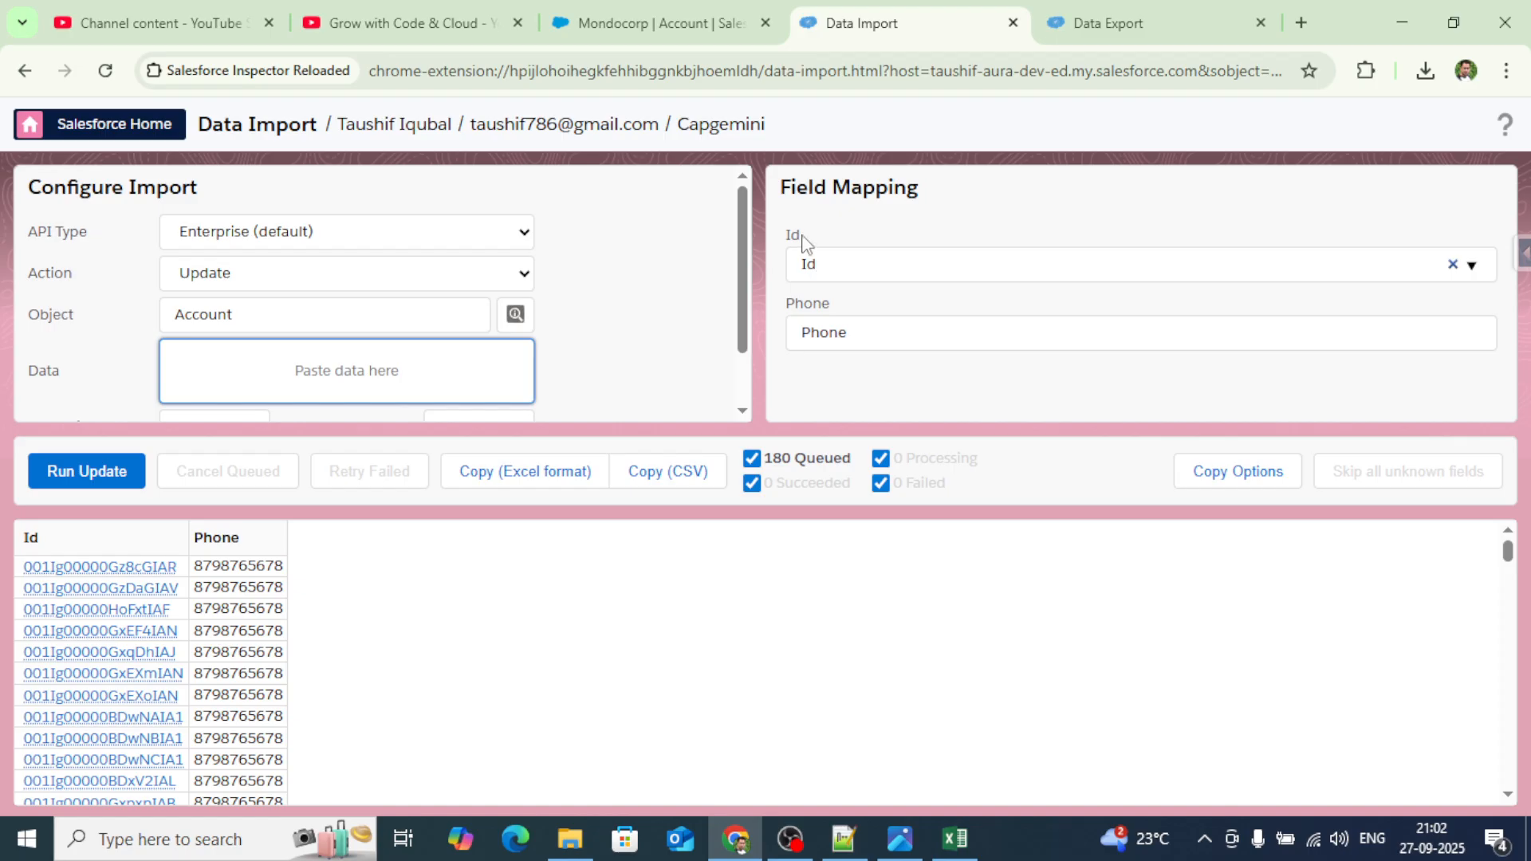
{"action": "double_click", "coordinate": [792, 234]}
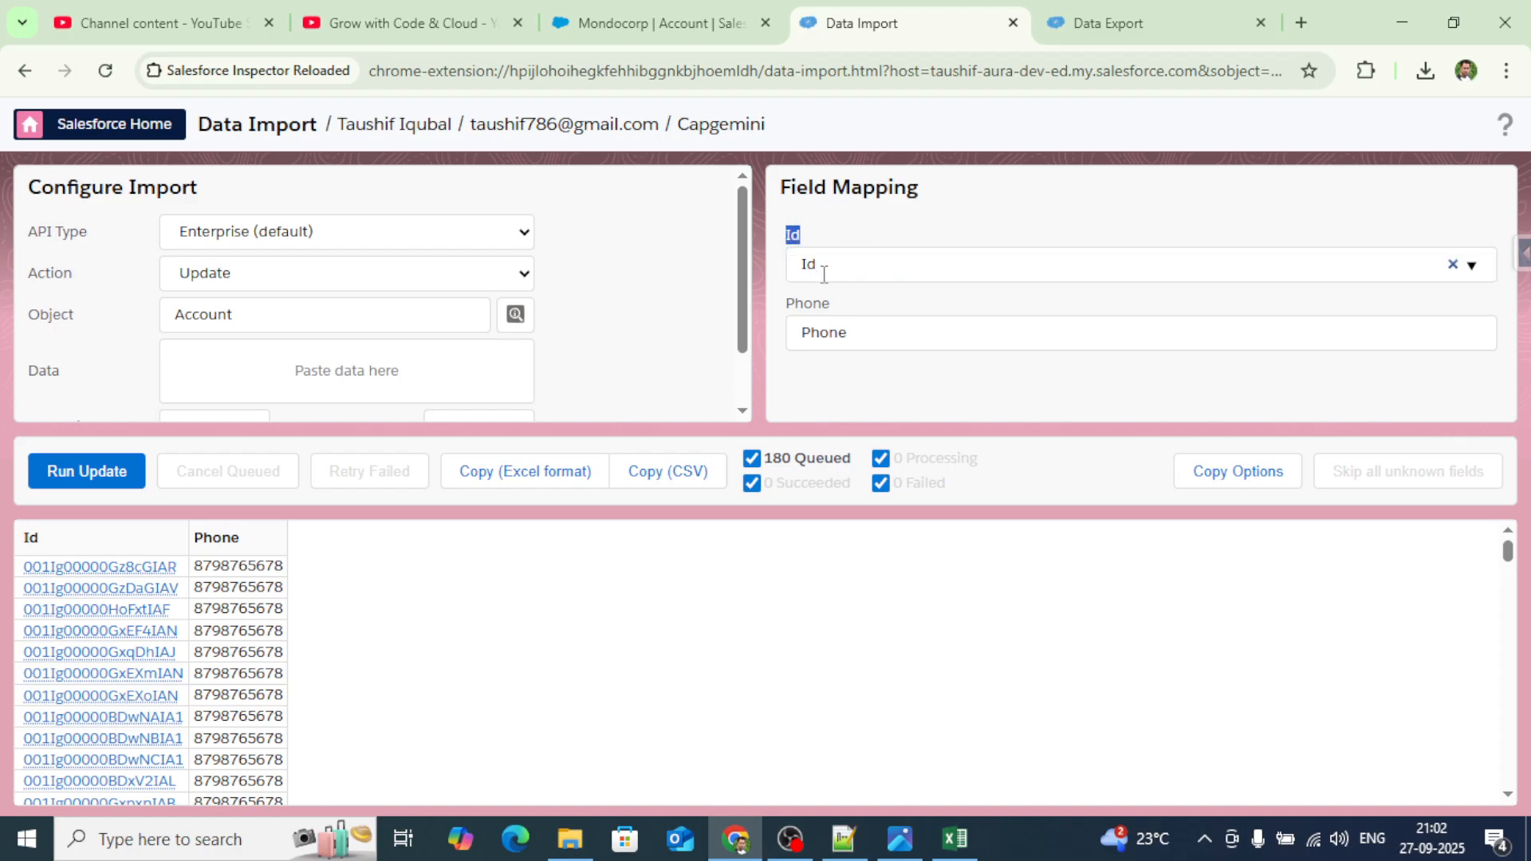
{"action": "left_click", "coordinate": [819, 267]}
{"action": "double_click", "coordinate": [819, 267]}
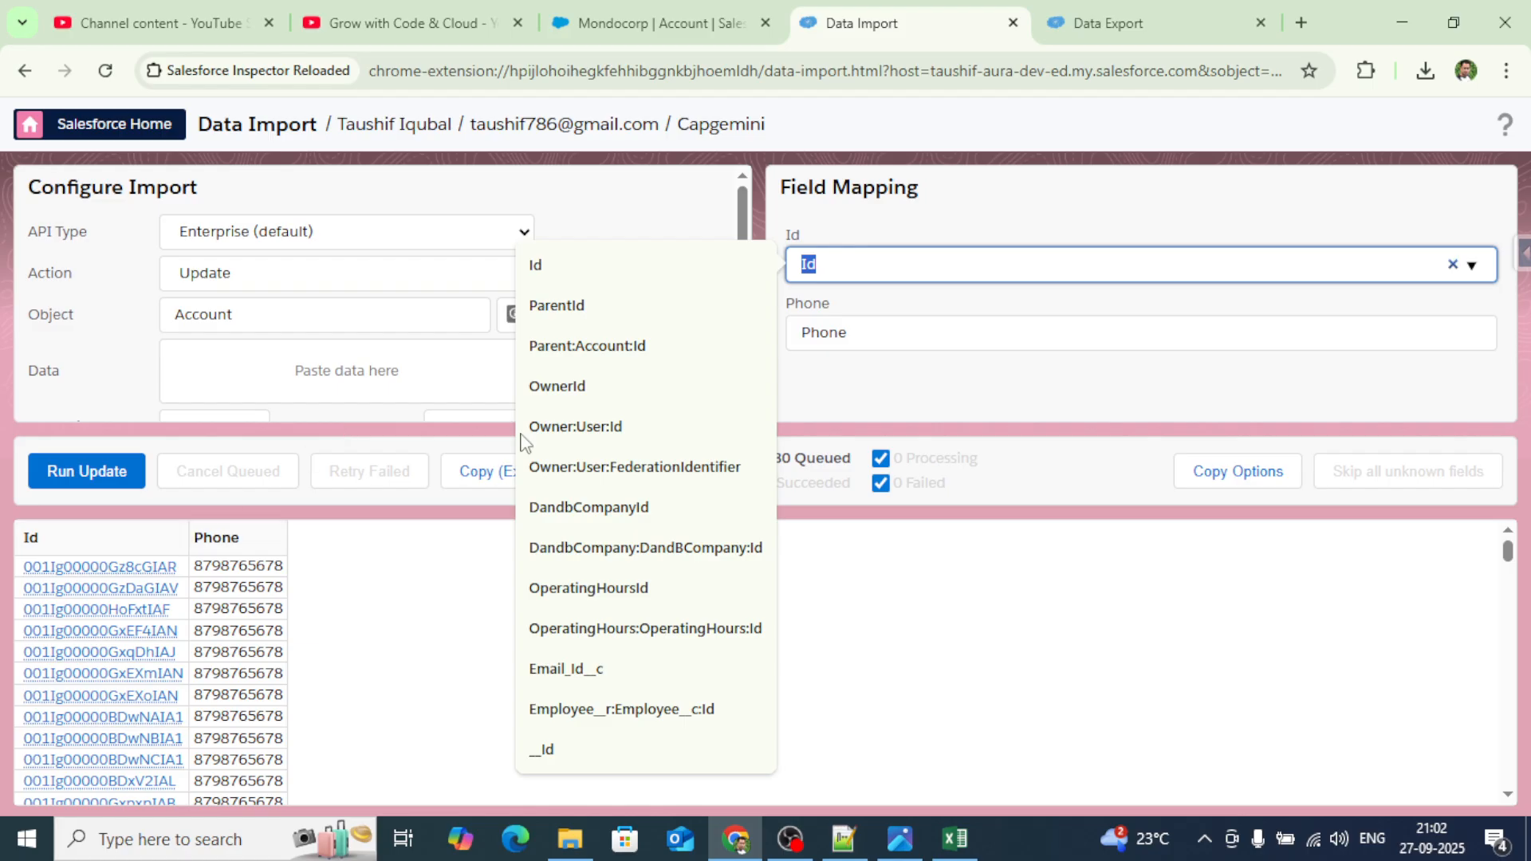
{"action": "left_click", "coordinate": [897, 231]}
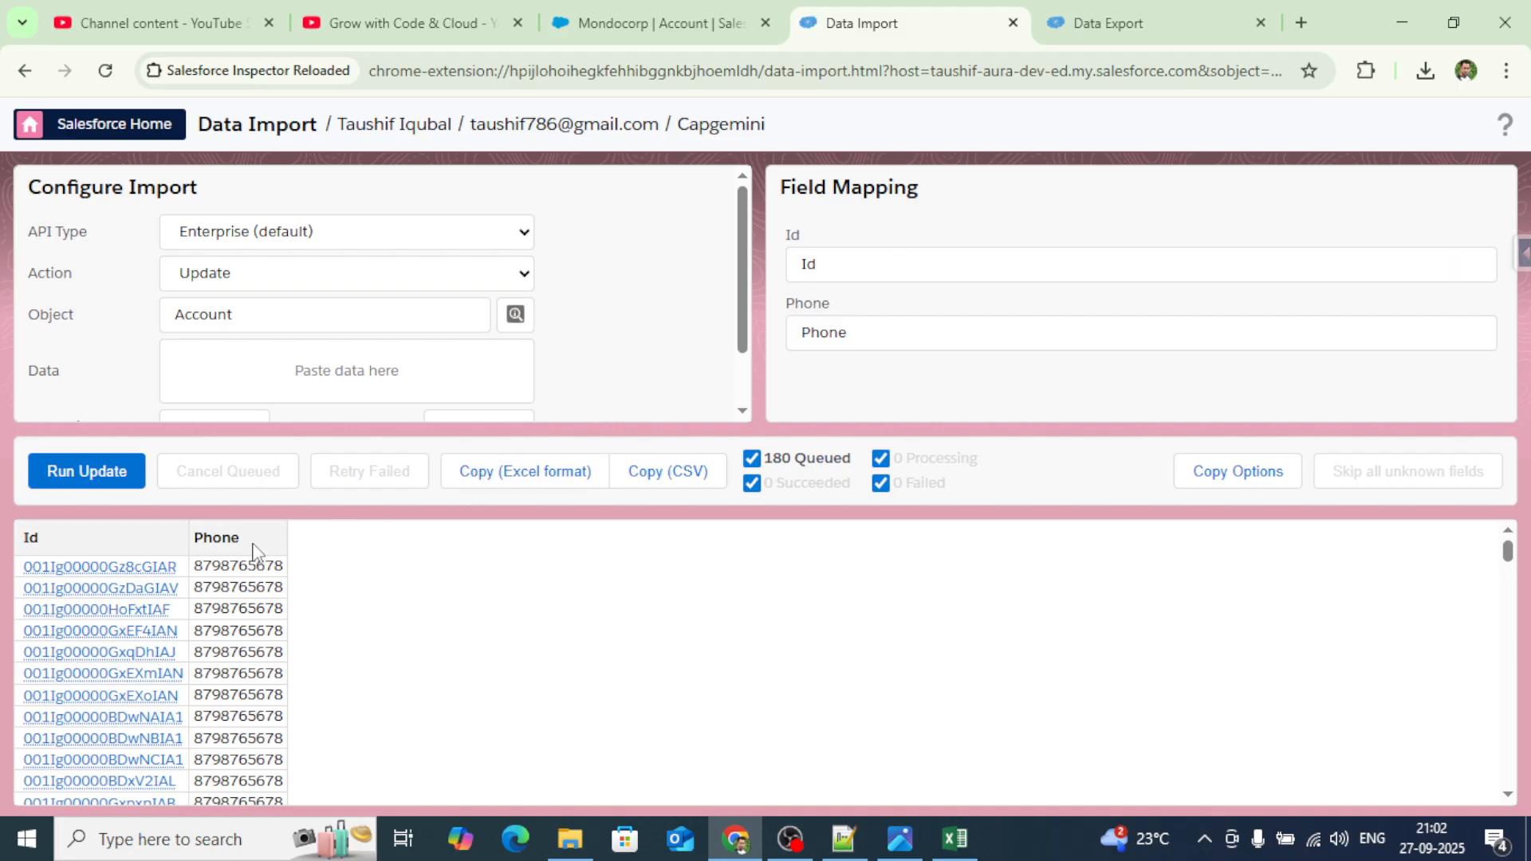
Confirm the Phone column is mapped to the Phone field.
{"action": "left_click_drag", "start_coordinate": [246, 545], "coordinate": [199, 542]}
{"action": "left_click", "coordinate": [833, 332]}
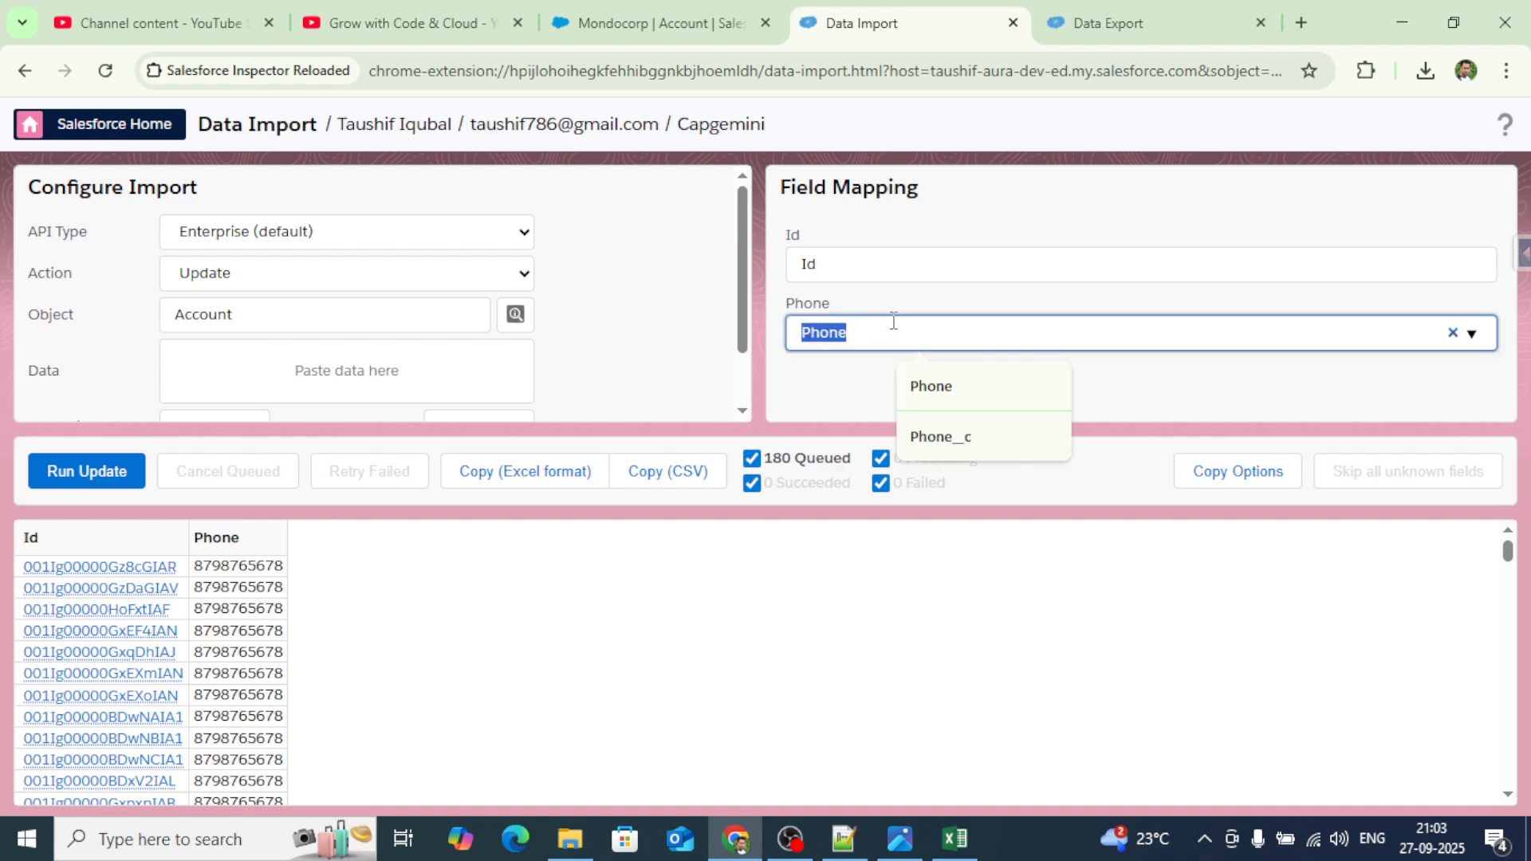
{"action": "left_click", "coordinate": [935, 300]}
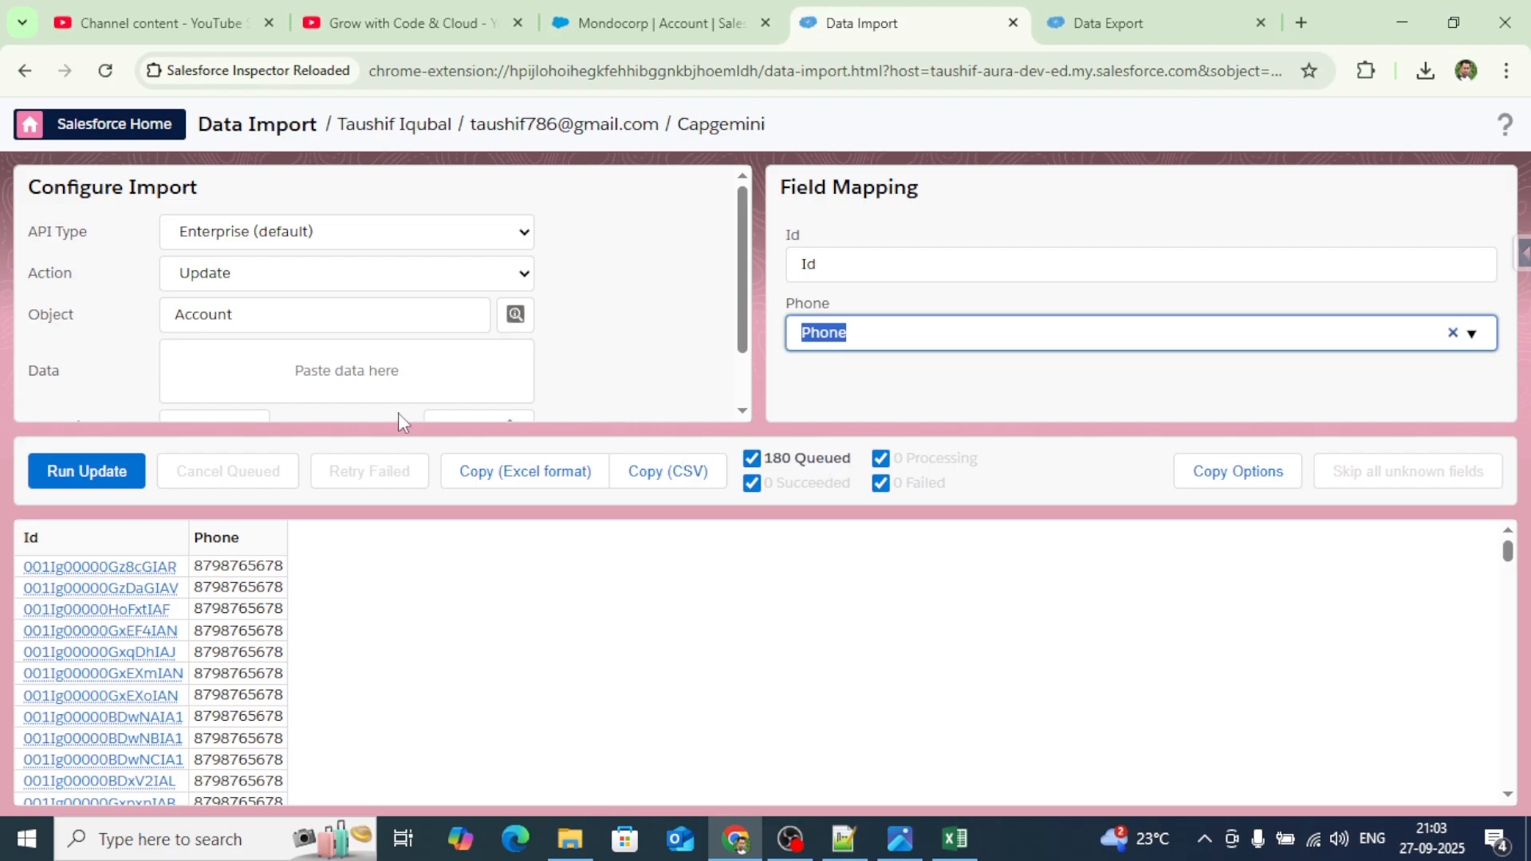
Set the batch size to 1 and run the update to get the 180-record confirmation.
{"action": "scroll", "coordinate": [470, 351], "scroll_direction": "down", "scroll_amount": 1}
{"action": "scroll", "coordinate": [470, 350], "scroll_direction": "down", "scroll_amount": 1}
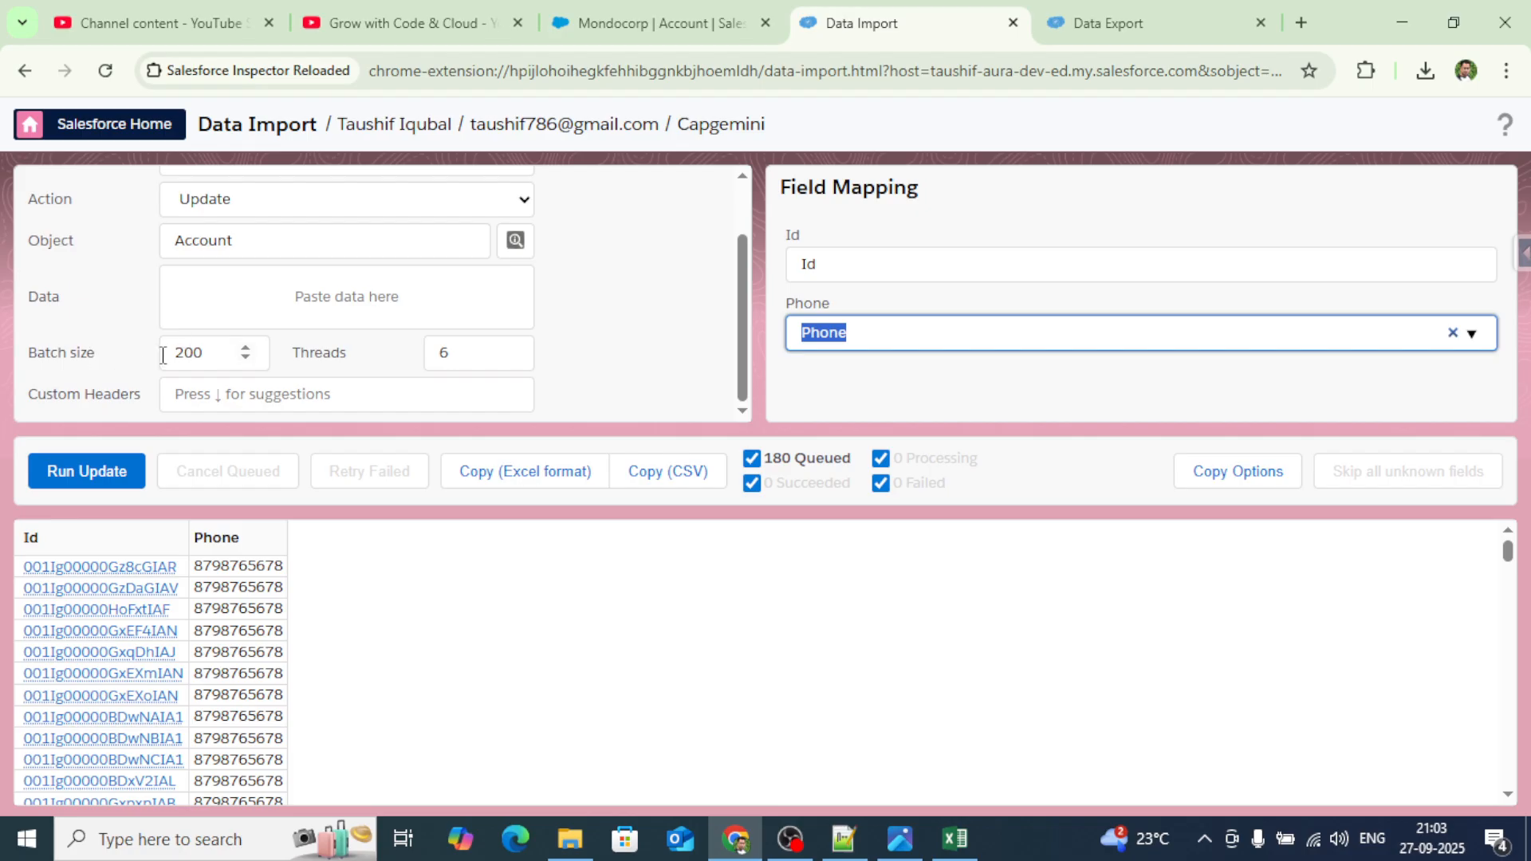
{"action": "left_click_drag", "start_coordinate": [200, 357], "coordinate": [170, 354]}
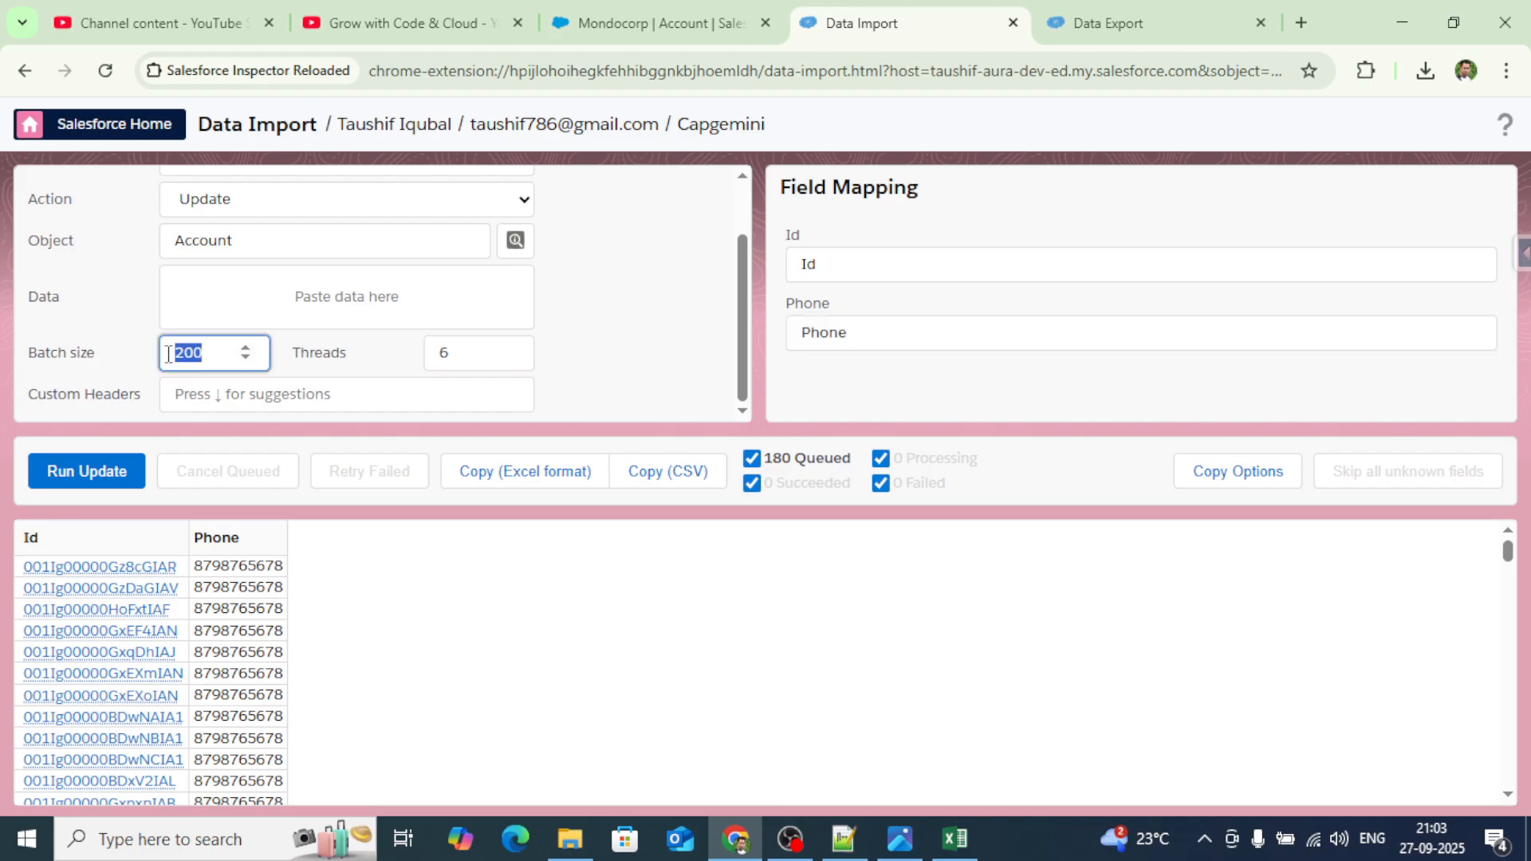
{"action": "type", "text": "1"}
{"action": "left_click", "coordinate": [73, 475]}
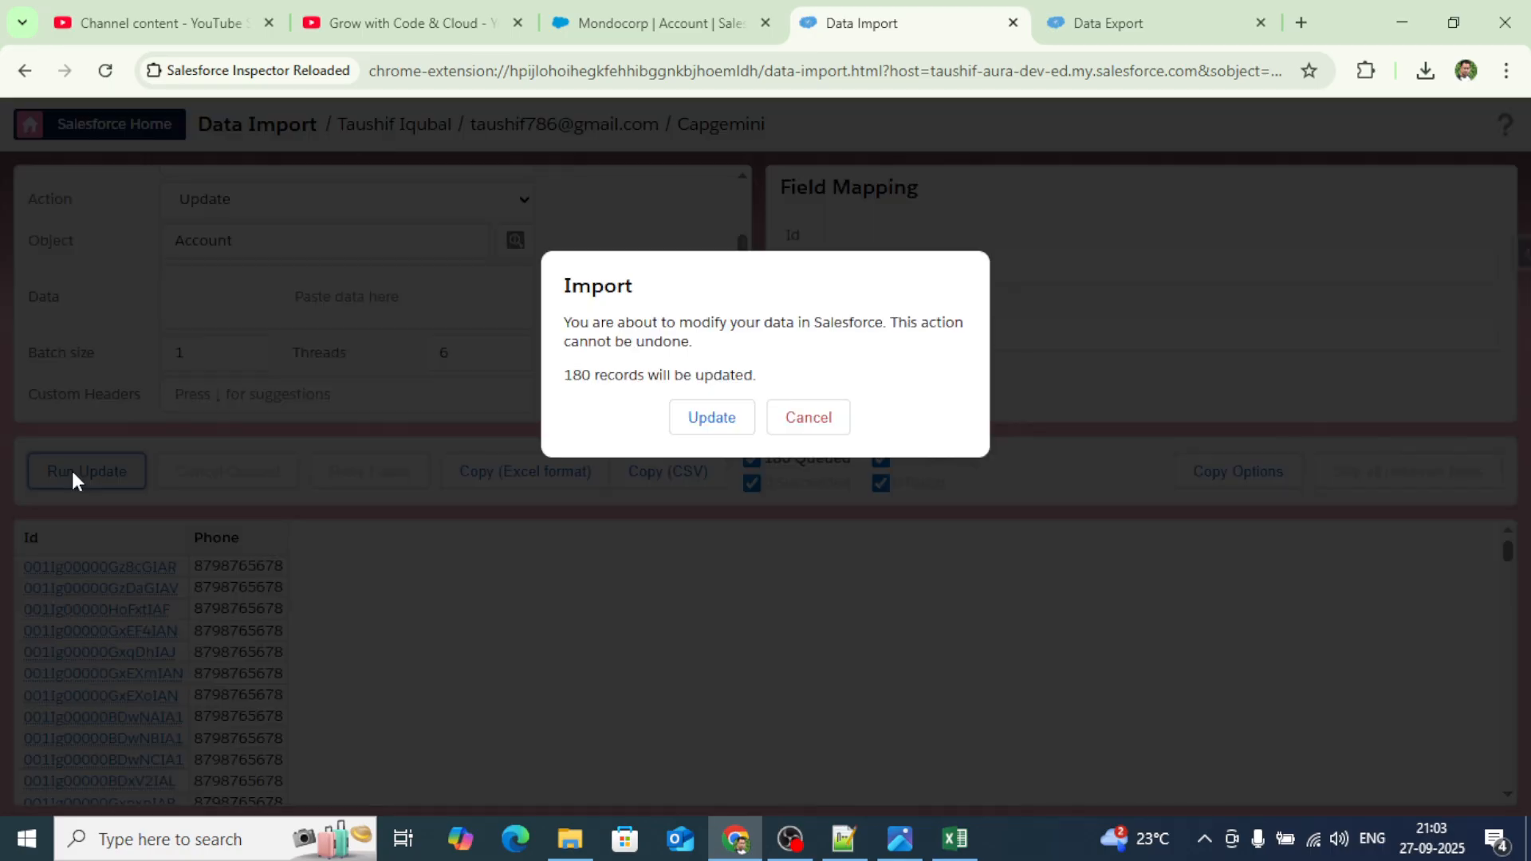
Confirm the 180-record Account update and watch results finish: 111 succeeded, 69 failed.
{"action": "left_click", "coordinate": [718, 424]}
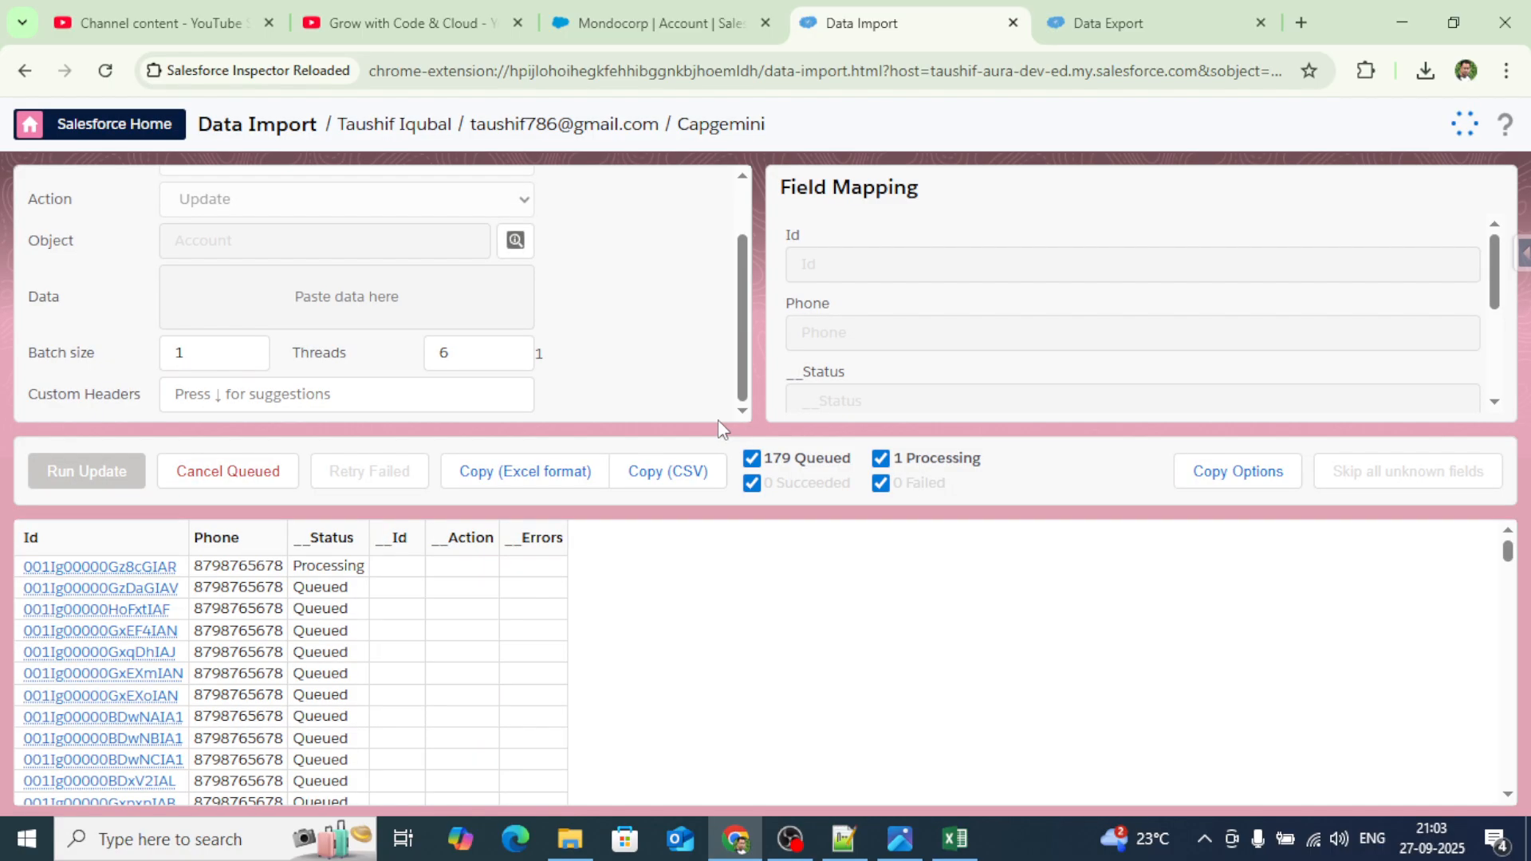
{"action": "scroll", "coordinate": [871, 626], "scroll_direction": "down", "scroll_amount": 2}
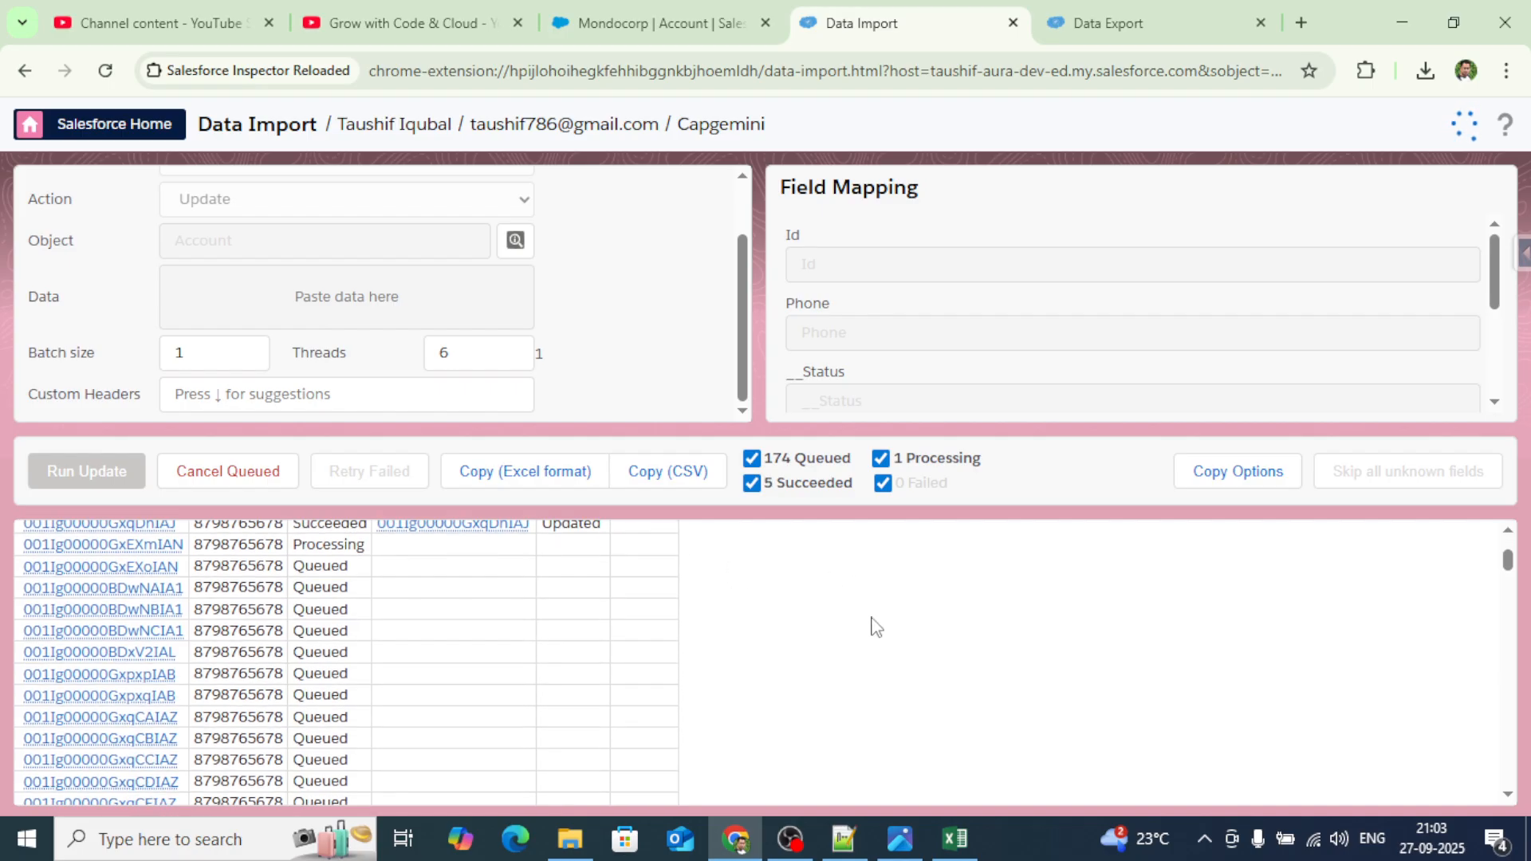
{"action": "scroll", "coordinate": [870, 626], "scroll_direction": "down", "scroll_amount": 2}
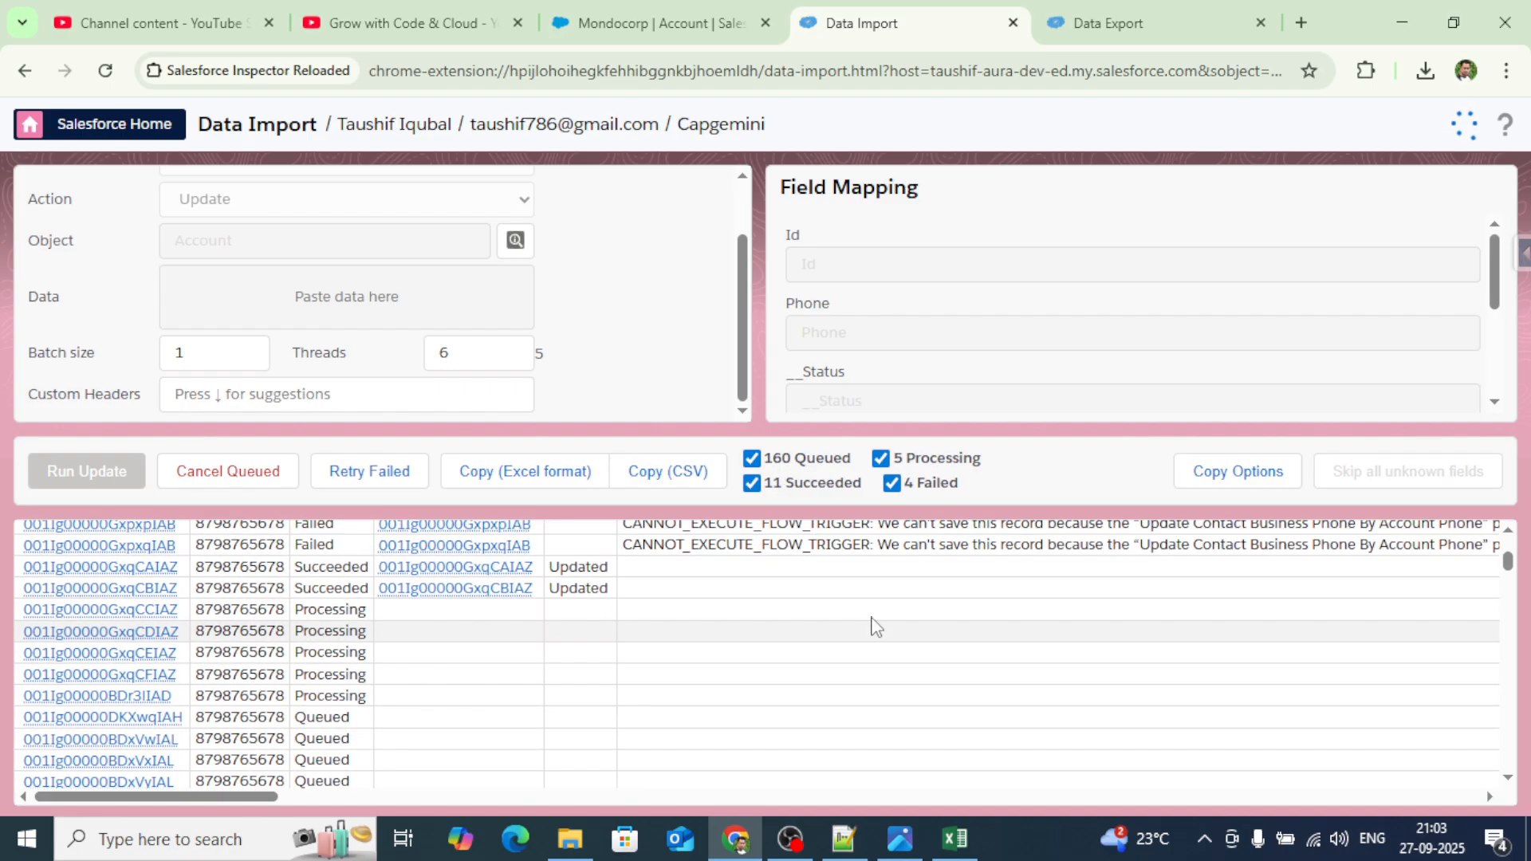
{"action": "scroll", "coordinate": [876, 626], "scroll_direction": "up", "scroll_amount": 1}
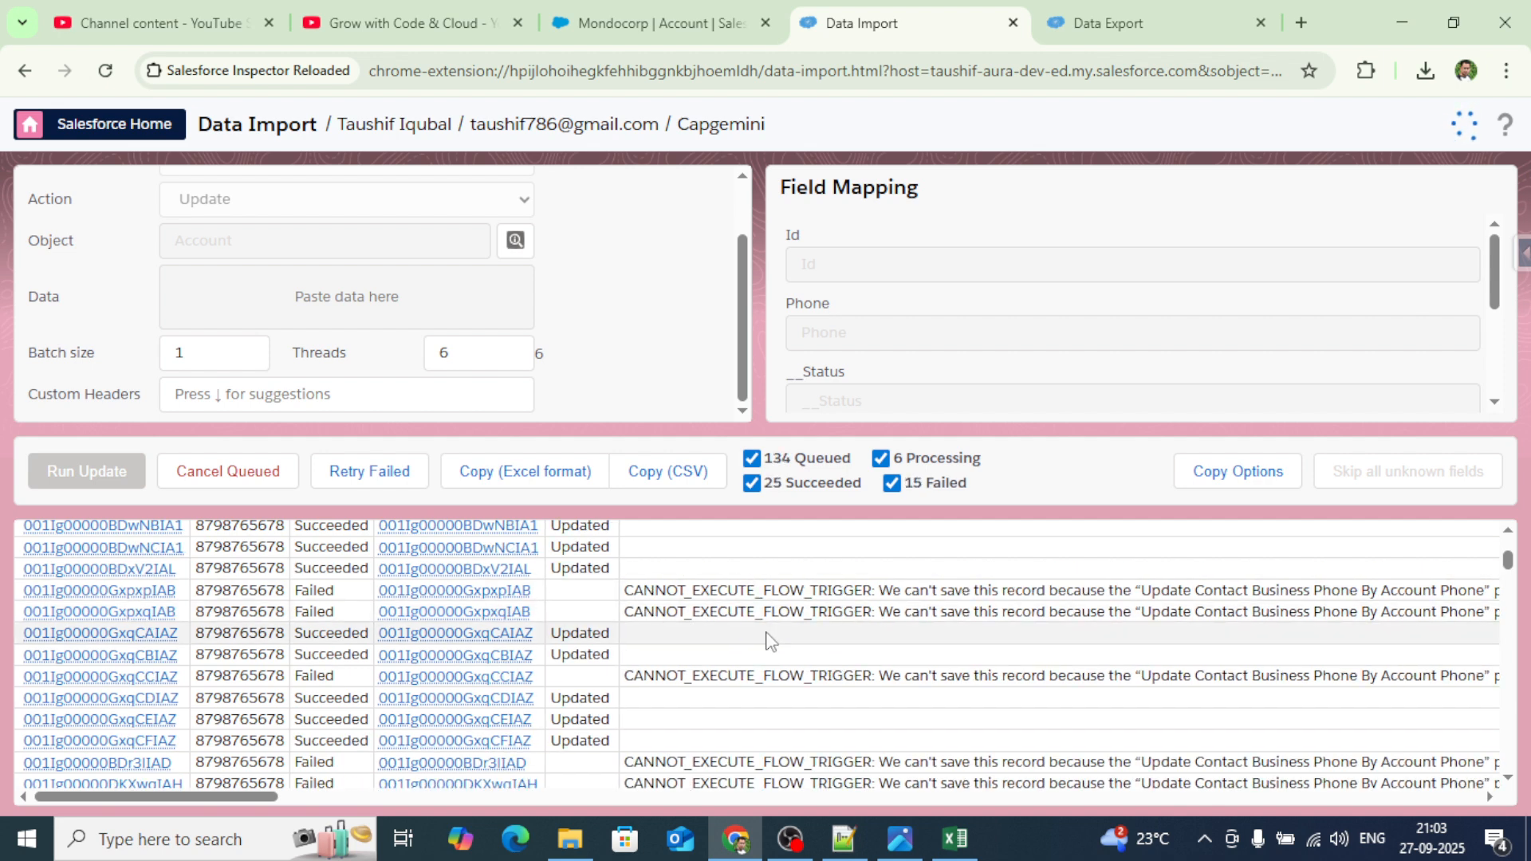
{"action": "scroll", "coordinate": [767, 637], "scroll_direction": "down", "scroll_amount": 2}
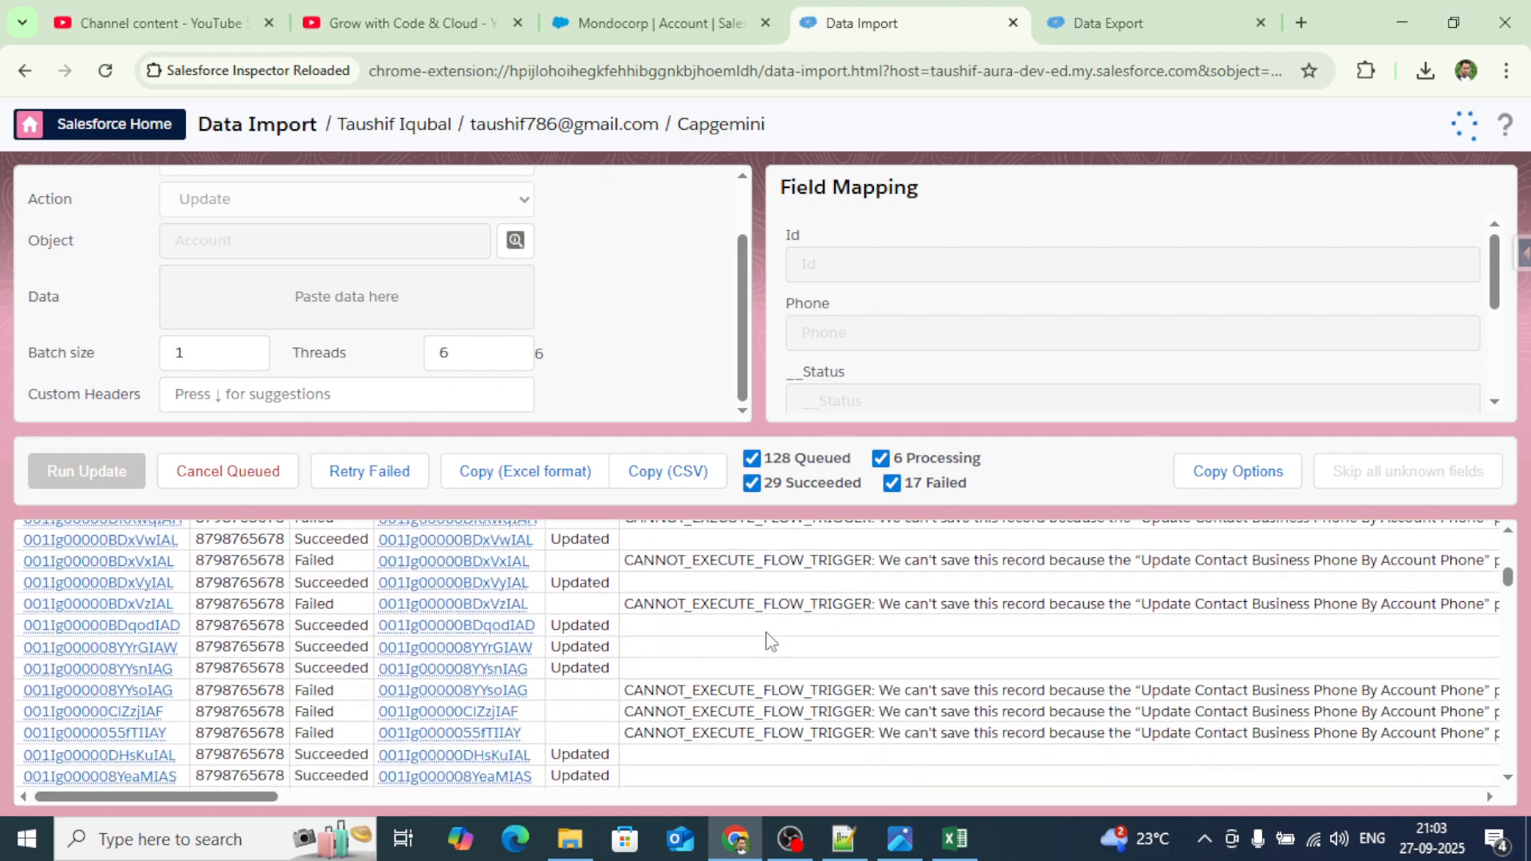
{"action": "scroll", "coordinate": [767, 638], "scroll_direction": "down", "scroll_amount": 2}
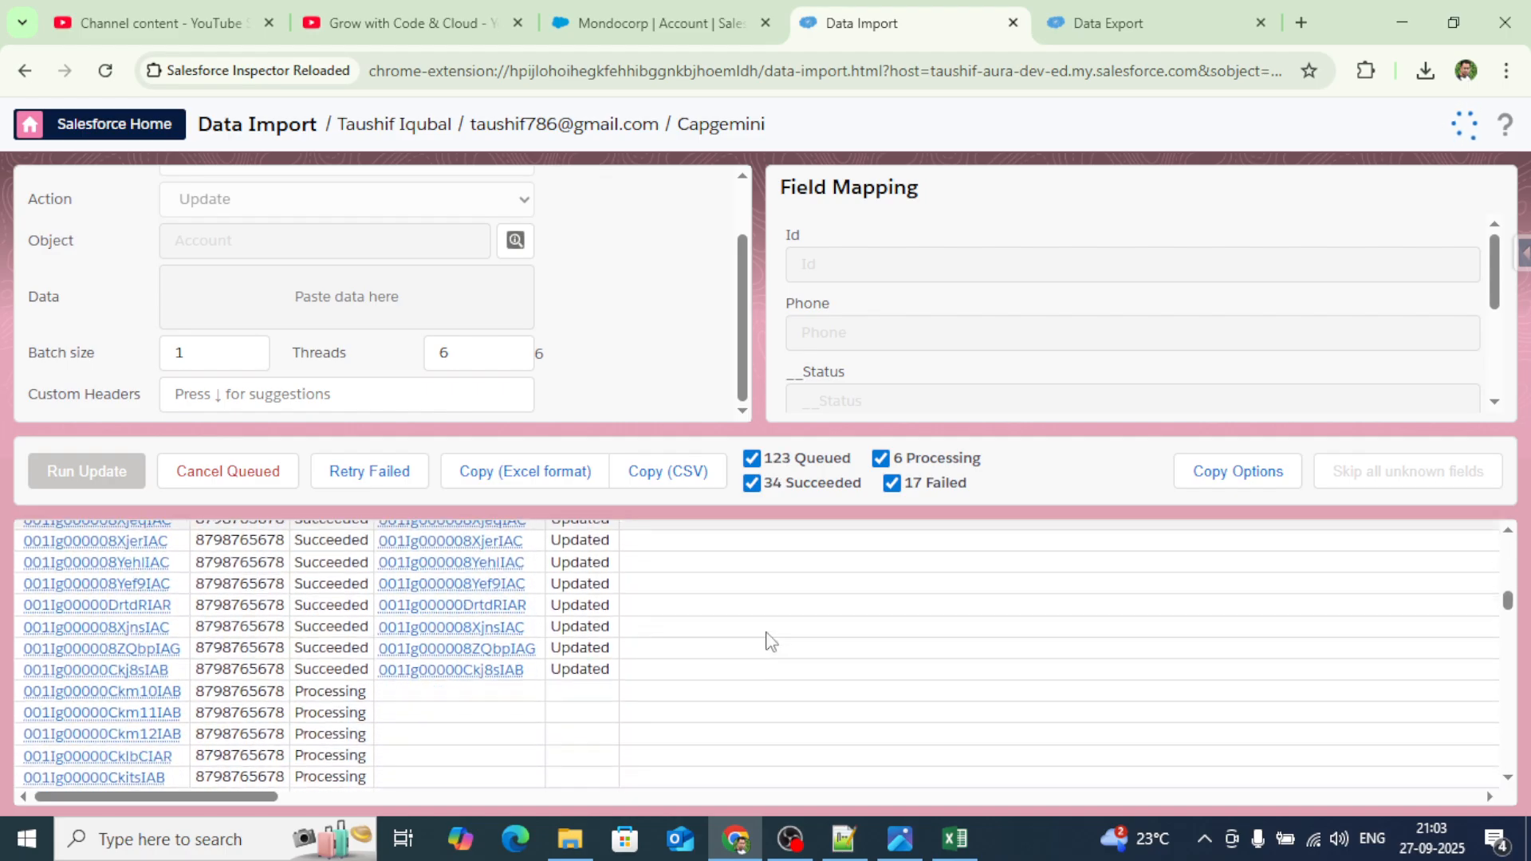
{"action": "scroll", "coordinate": [768, 634], "scroll_direction": "down", "scroll_amount": 3}
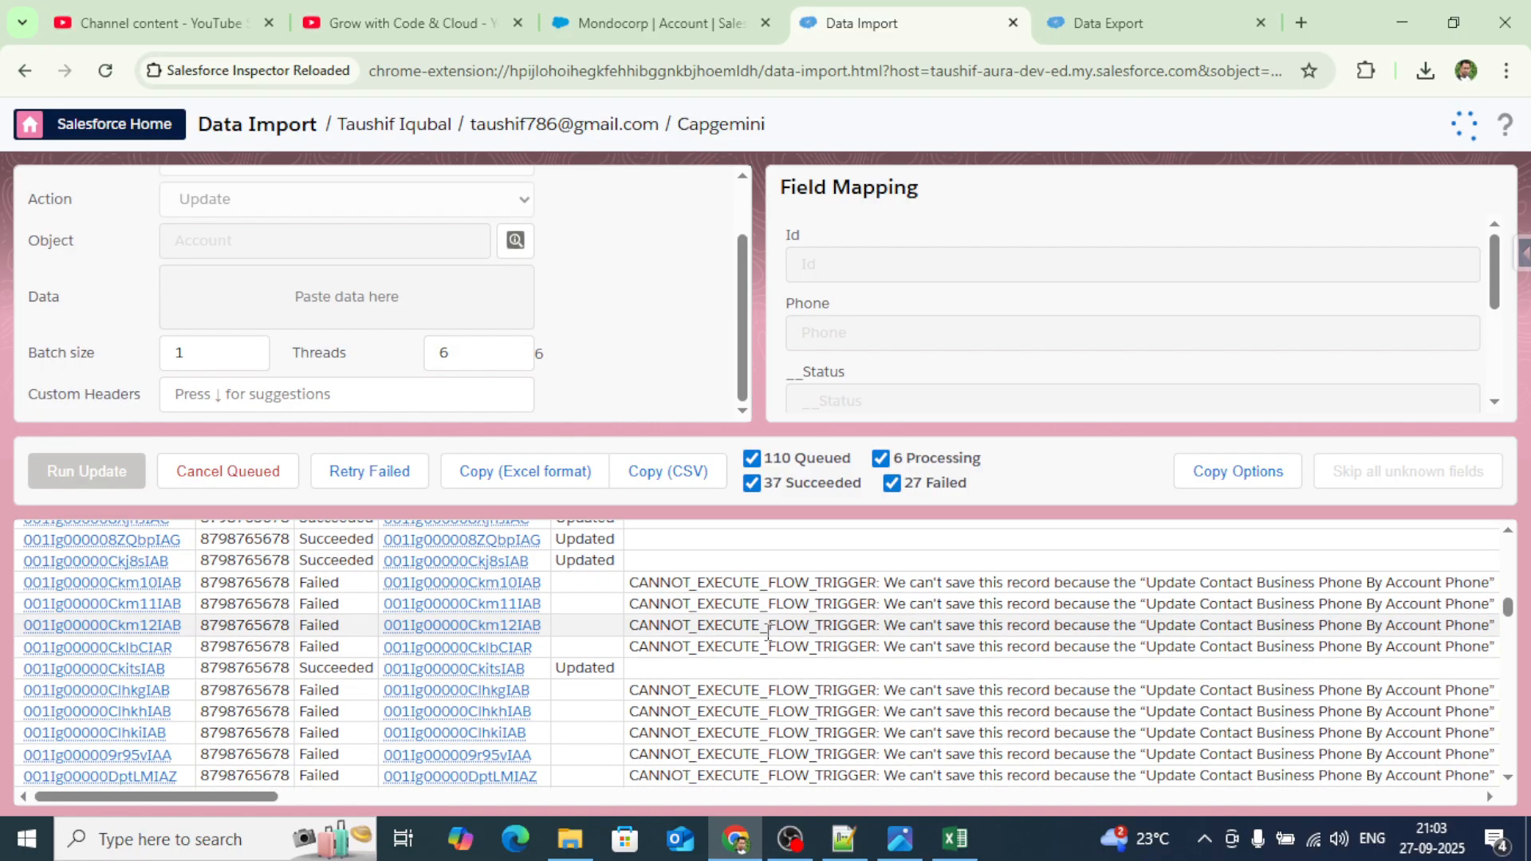
{"action": "scroll", "coordinate": [769, 640], "scroll_direction": "down", "scroll_amount": 2}
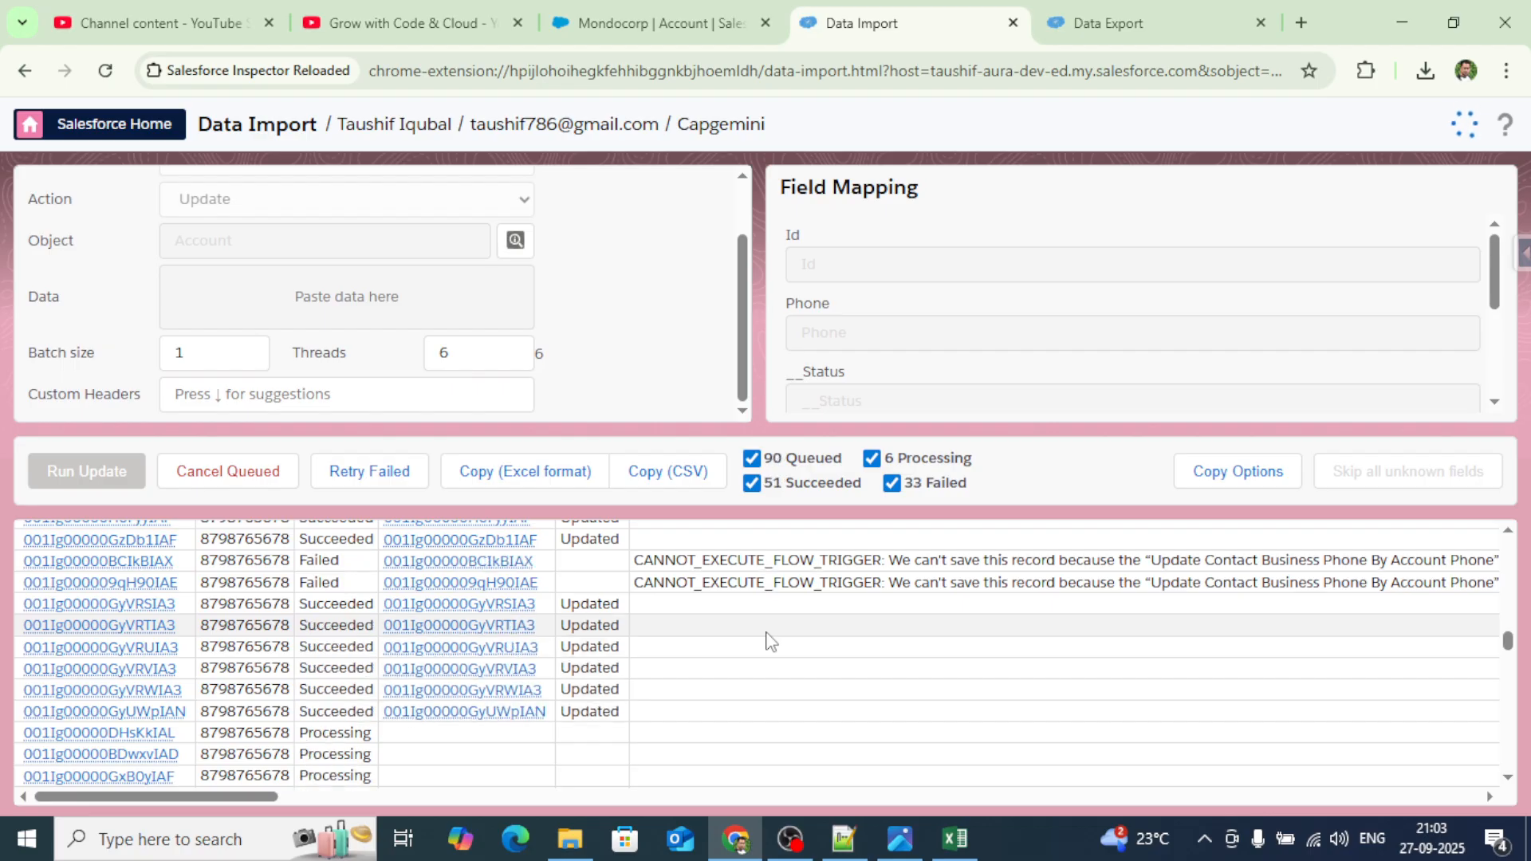
{"action": "scroll", "coordinate": [770, 640], "scroll_direction": "down", "scroll_amount": 3}
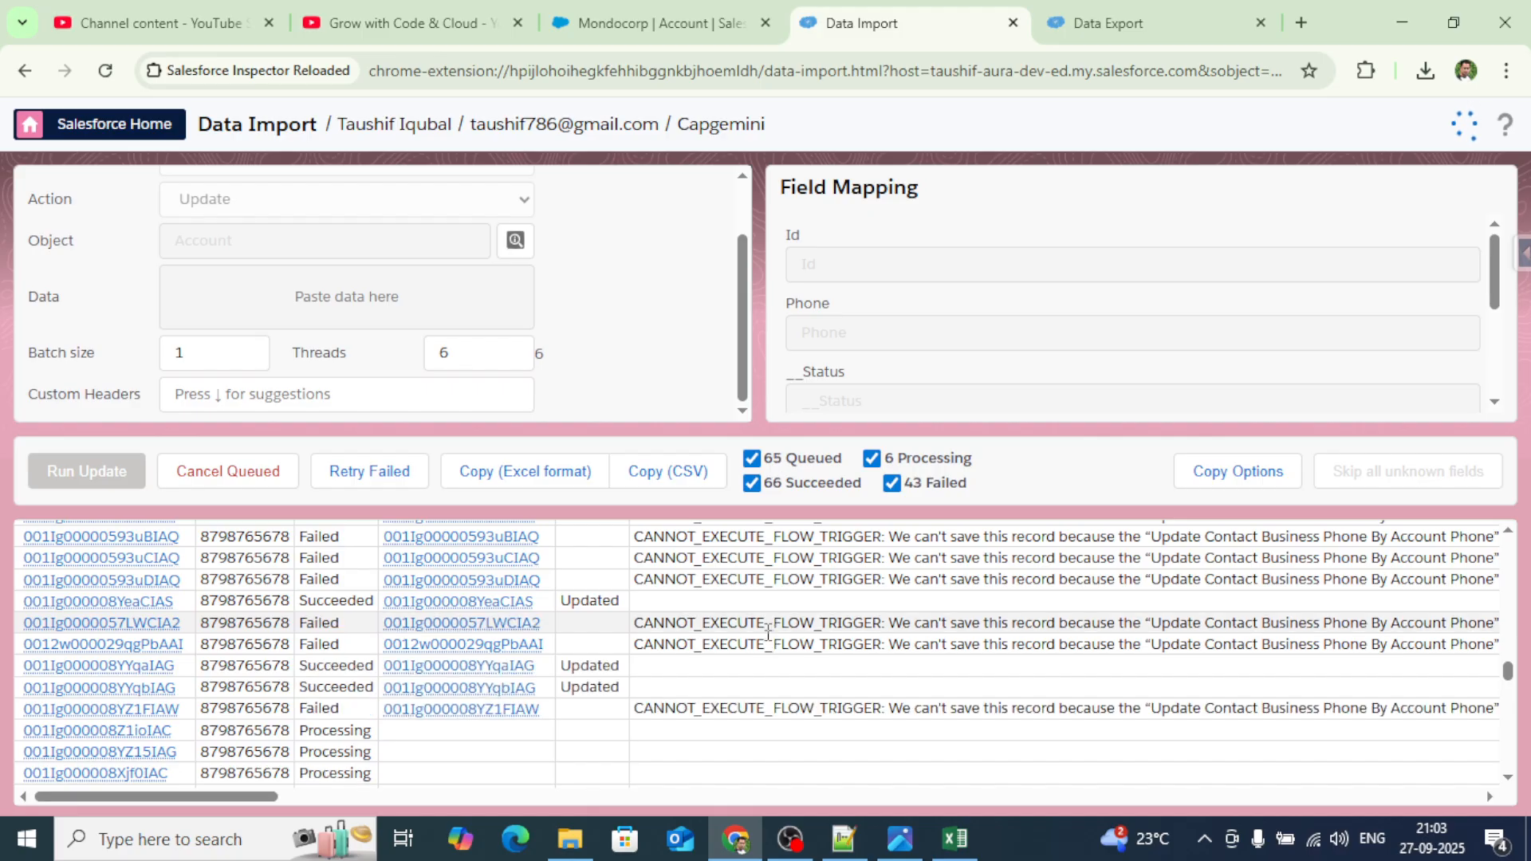
{"action": "scroll", "coordinate": [770, 640], "scroll_direction": "down", "scroll_amount": 3}
{"action": "scroll", "coordinate": [766, 637], "scroll_direction": "down", "scroll_amount": 3}
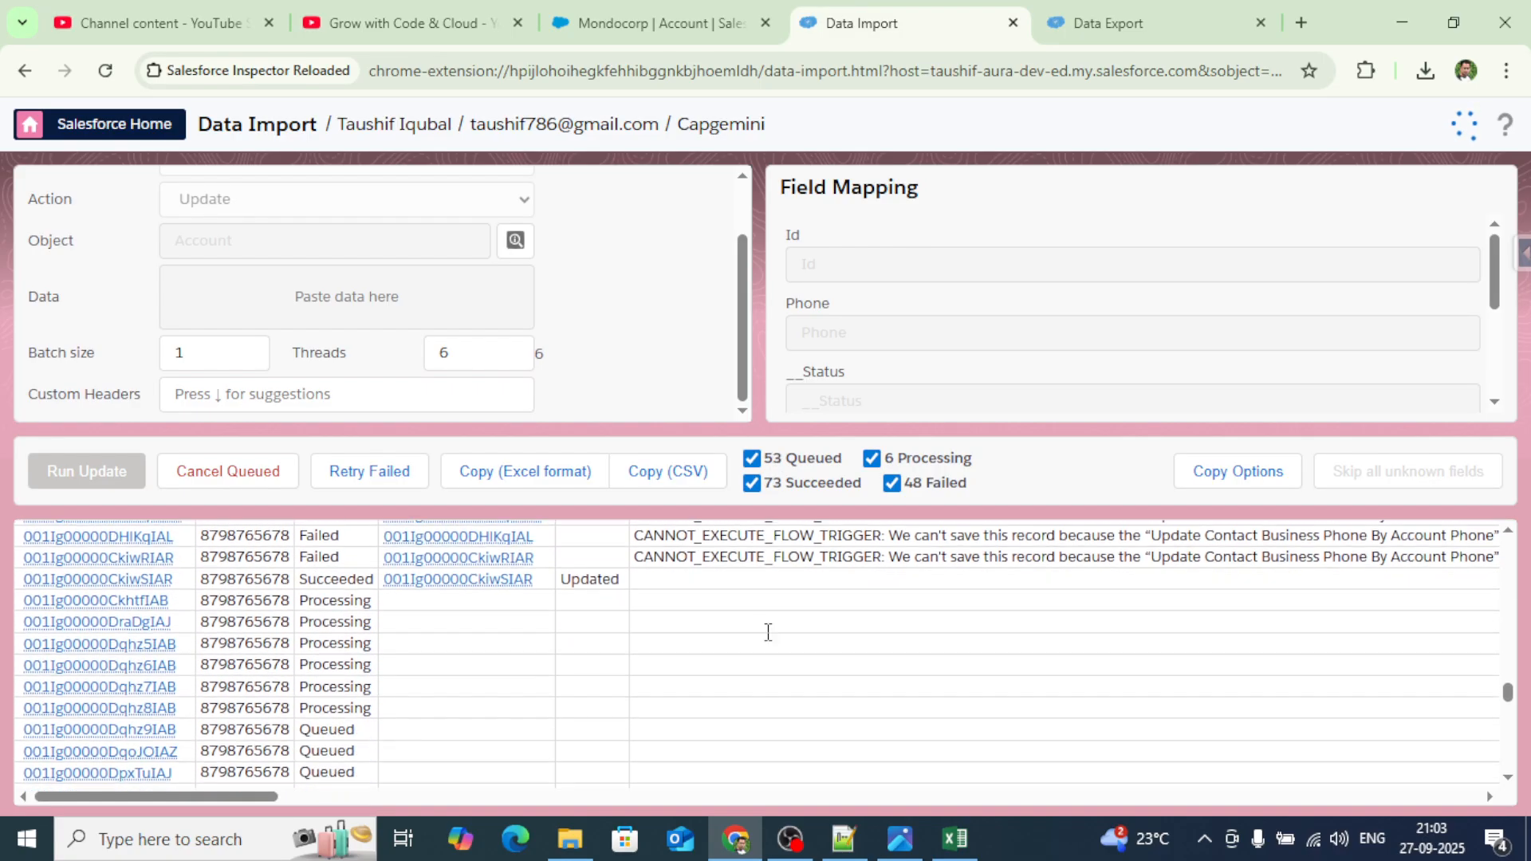
{"action": "scroll", "coordinate": [767, 632], "scroll_direction": "down", "scroll_amount": 2}
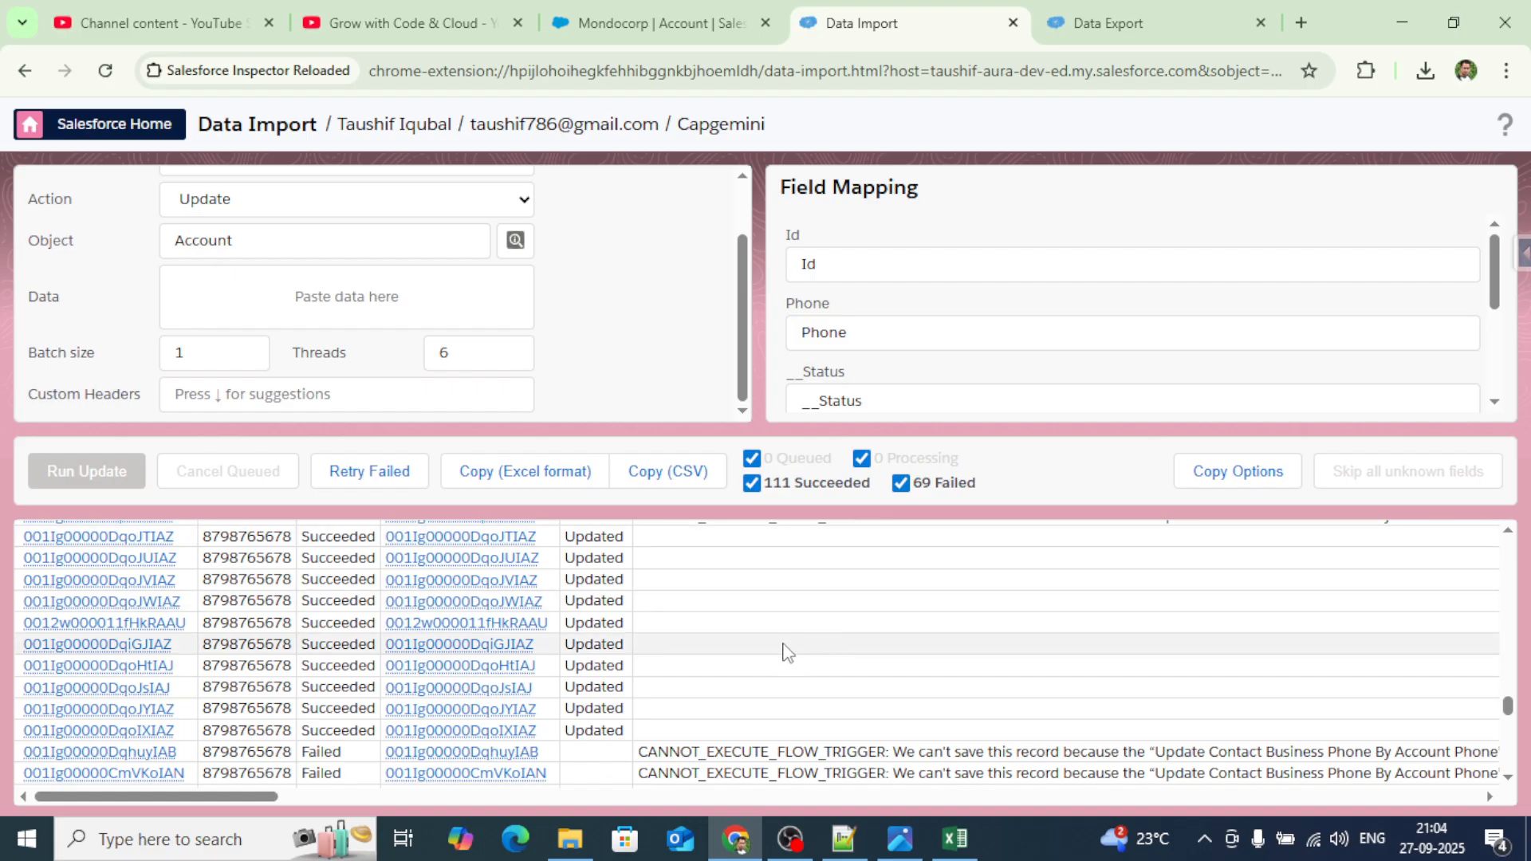
{"action": "scroll", "coordinate": [728, 655], "scroll_direction": "up", "scroll_amount": 20}
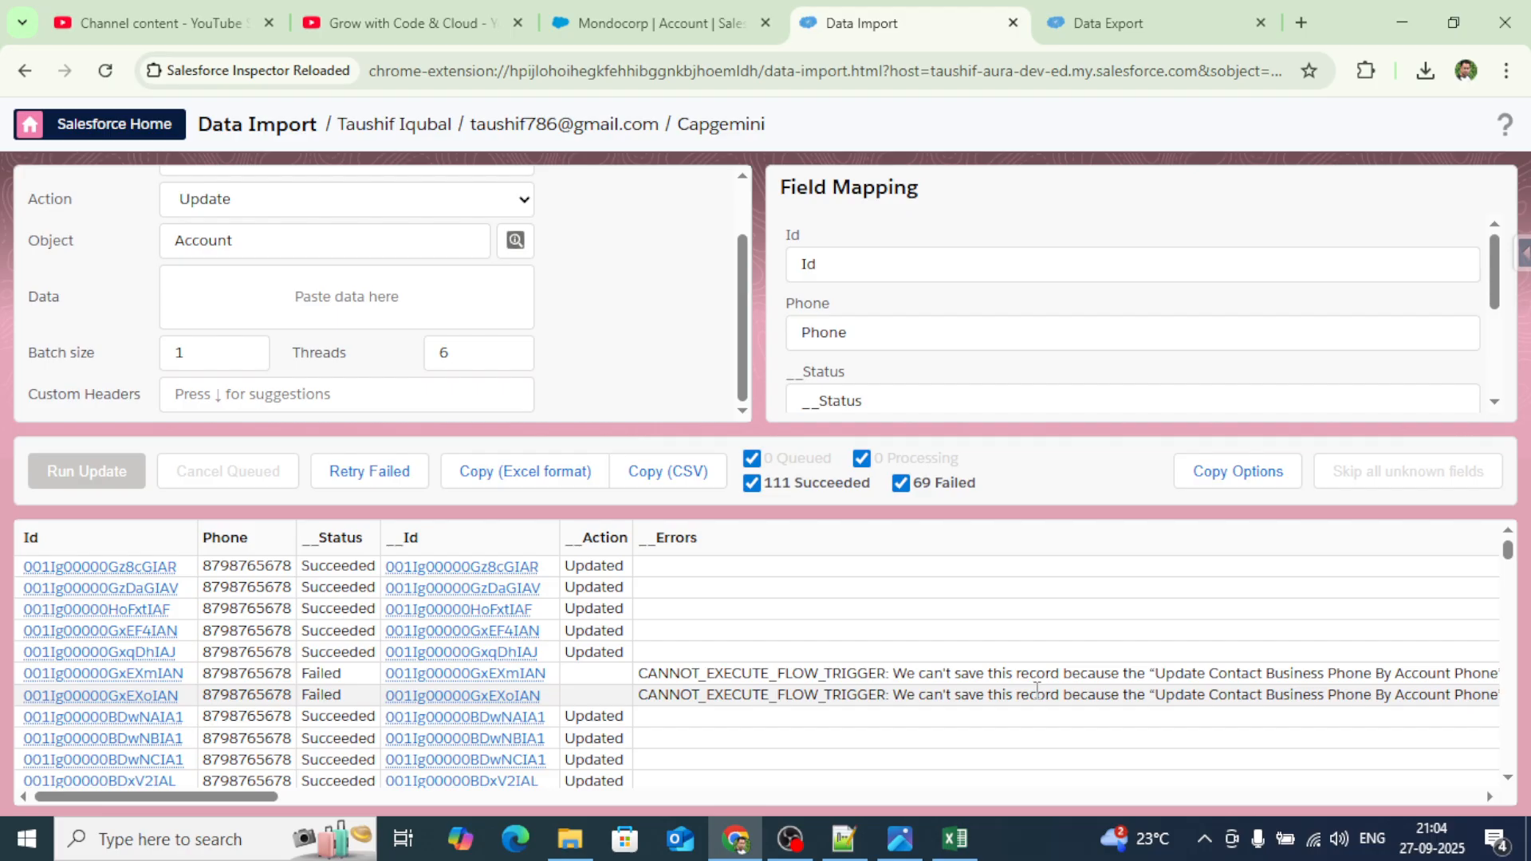
{"action": "scroll", "coordinate": [1037, 690], "scroll_direction": "right", "scroll_amount": 10}
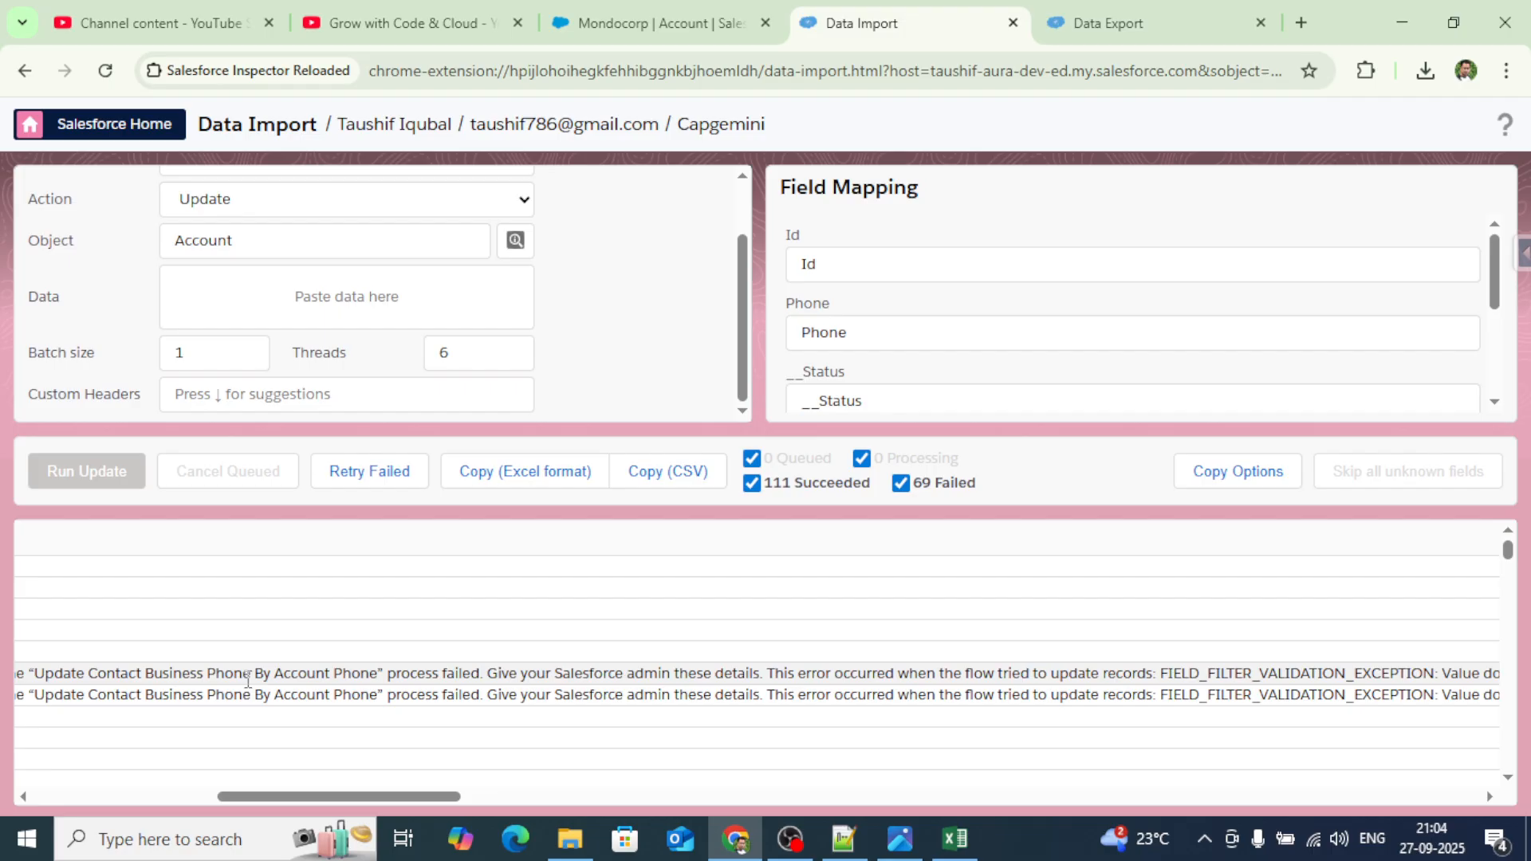
{"action": "scroll", "coordinate": [248, 680], "scroll_direction": "left", "scroll_amount": 10}
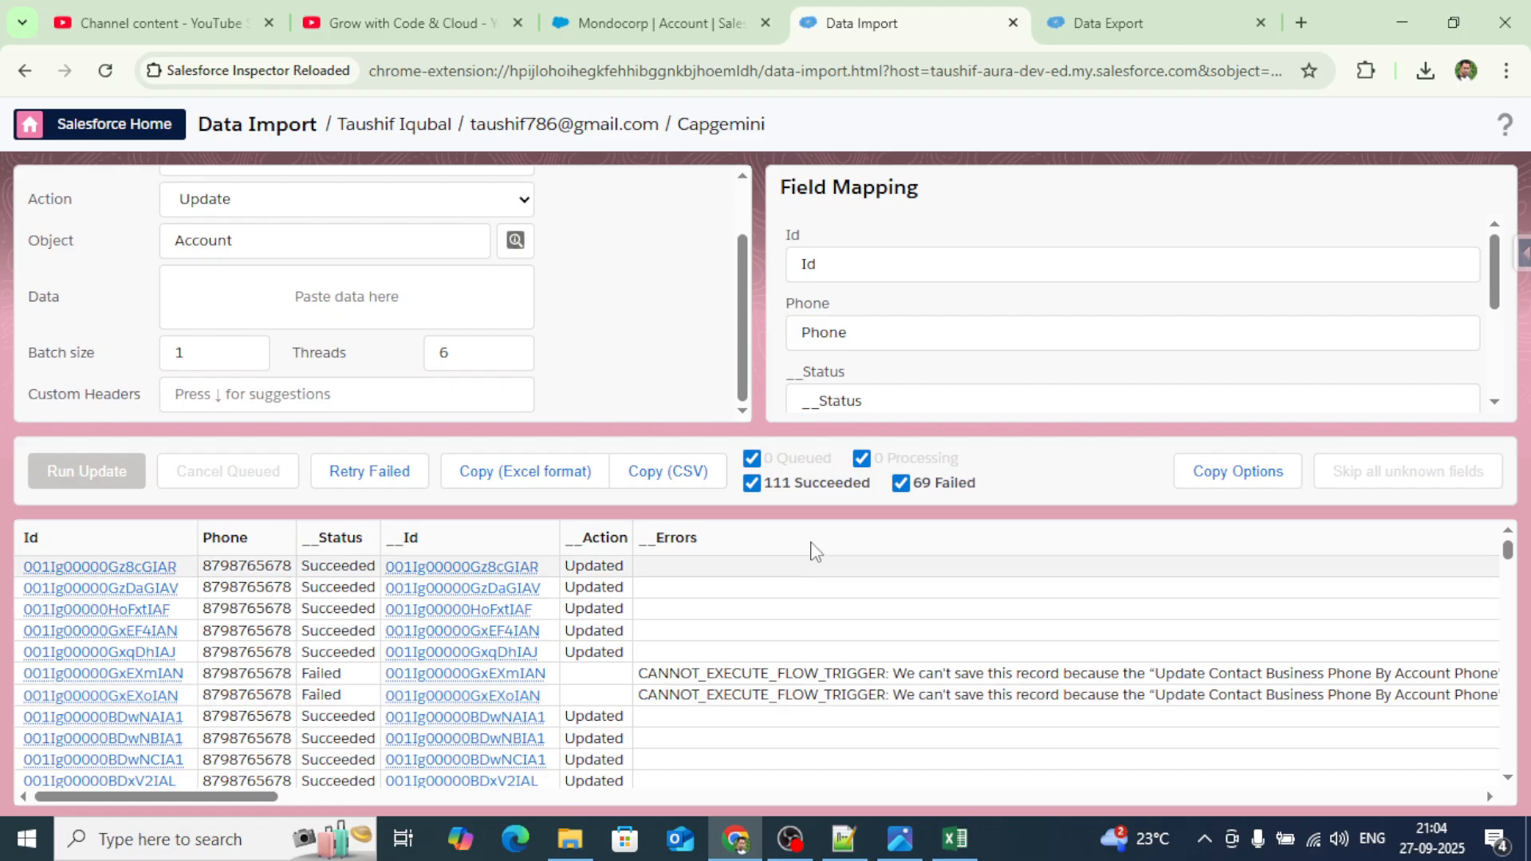
{"action": "left_click", "coordinate": [1117, 23]}
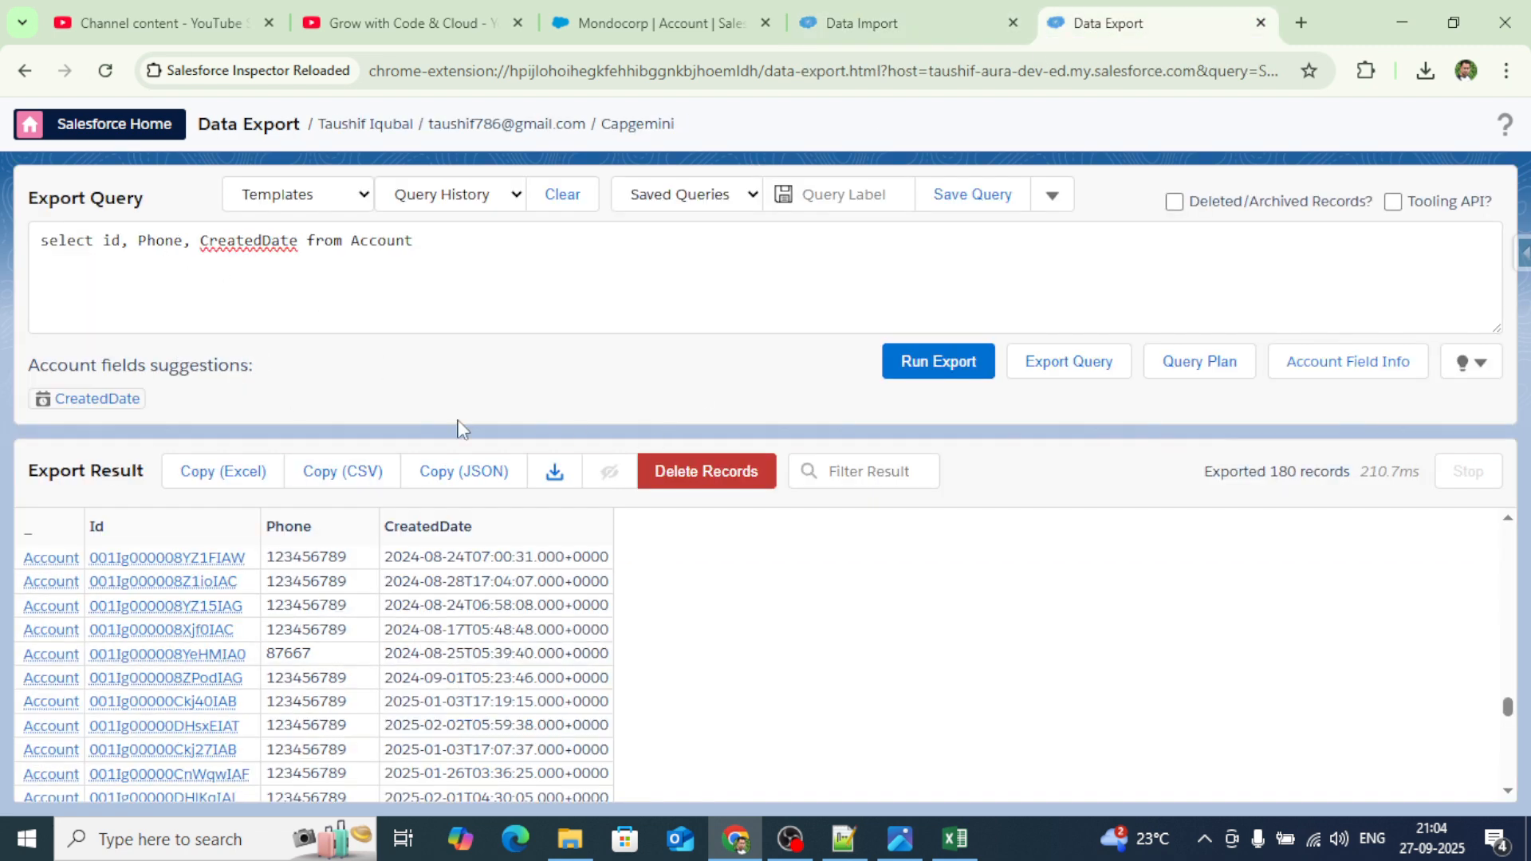
{"action": "left_click", "coordinate": [936, 371]}
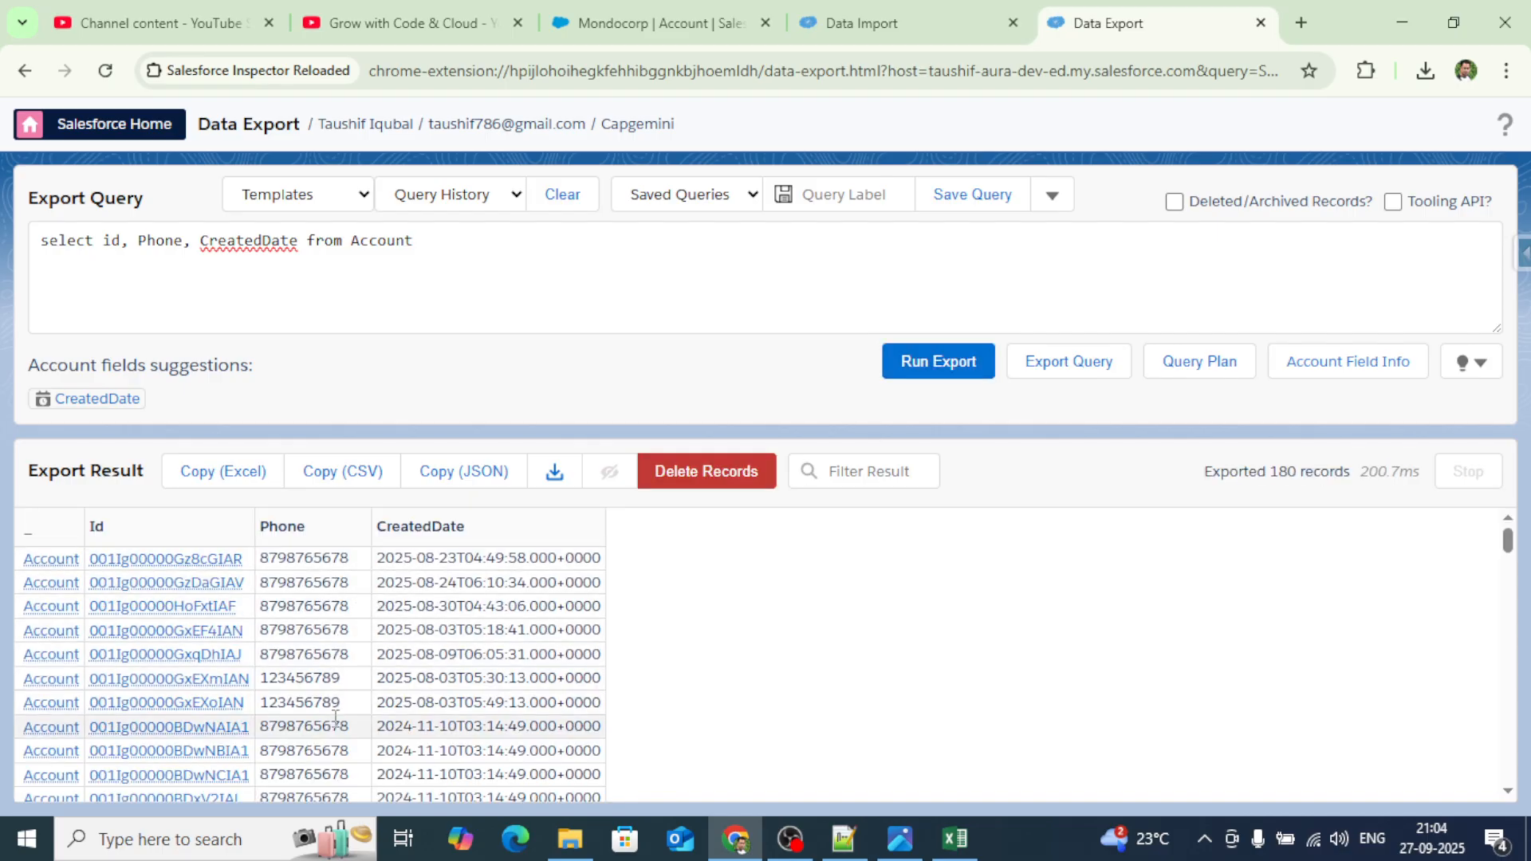
{"action": "scroll", "coordinate": [345, 746], "scroll_direction": "down", "scroll_amount": 1}
{"action": "scroll", "coordinate": [344, 746], "scroll_direction": "down", "scroll_amount": 10}
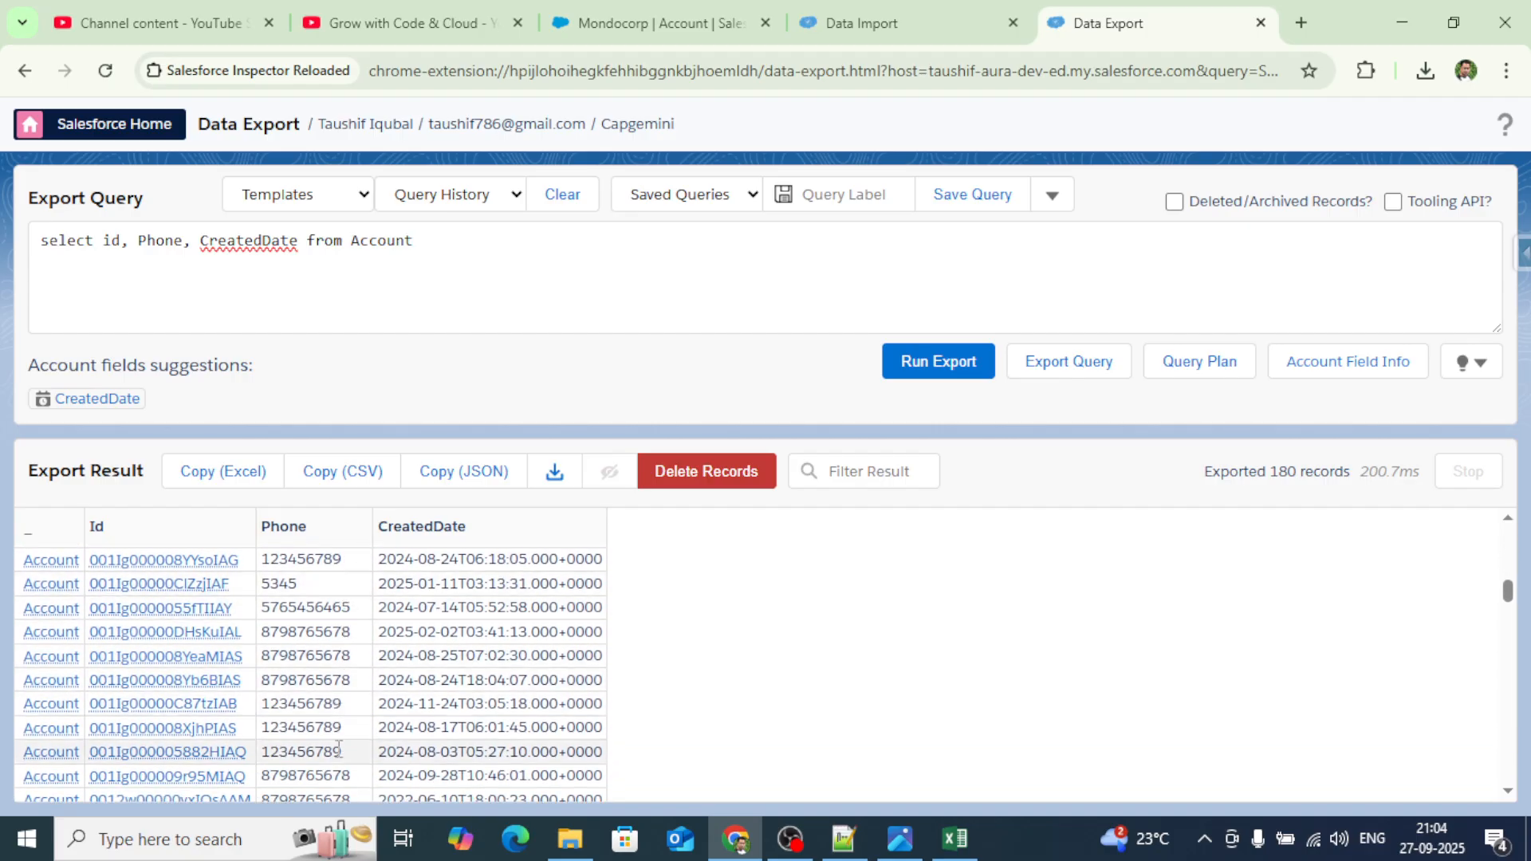
{"action": "scroll", "coordinate": [340, 746], "scroll_direction": "up", "scroll_amount": 10}
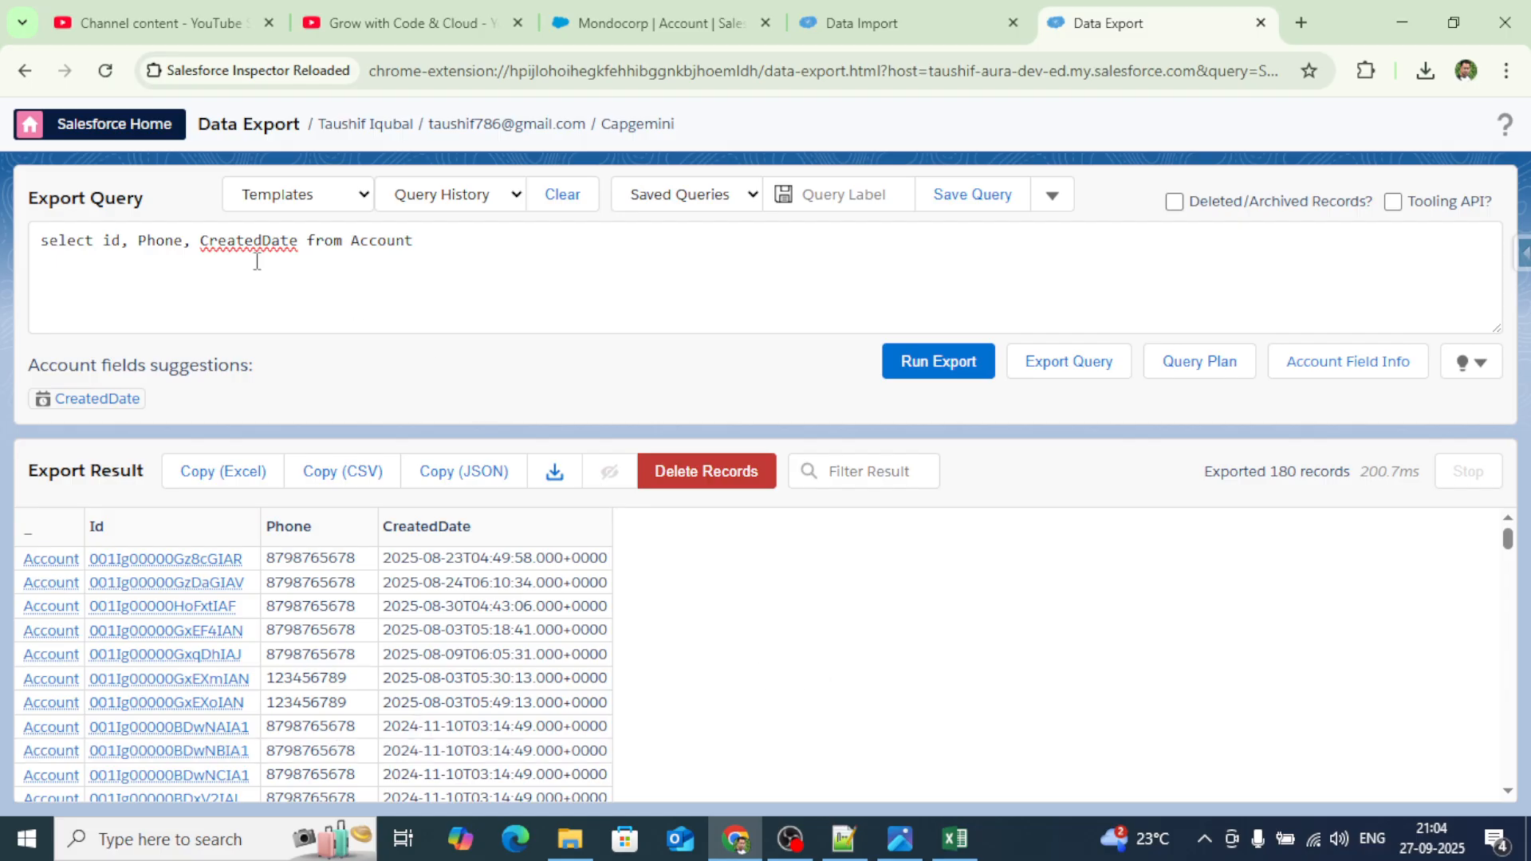
{"action": "left_click", "coordinate": [419, 243]}
Filter the Account query to type = 'Other' and add a Type field, returning 6 records.
{"action": "type", "text": "where "}
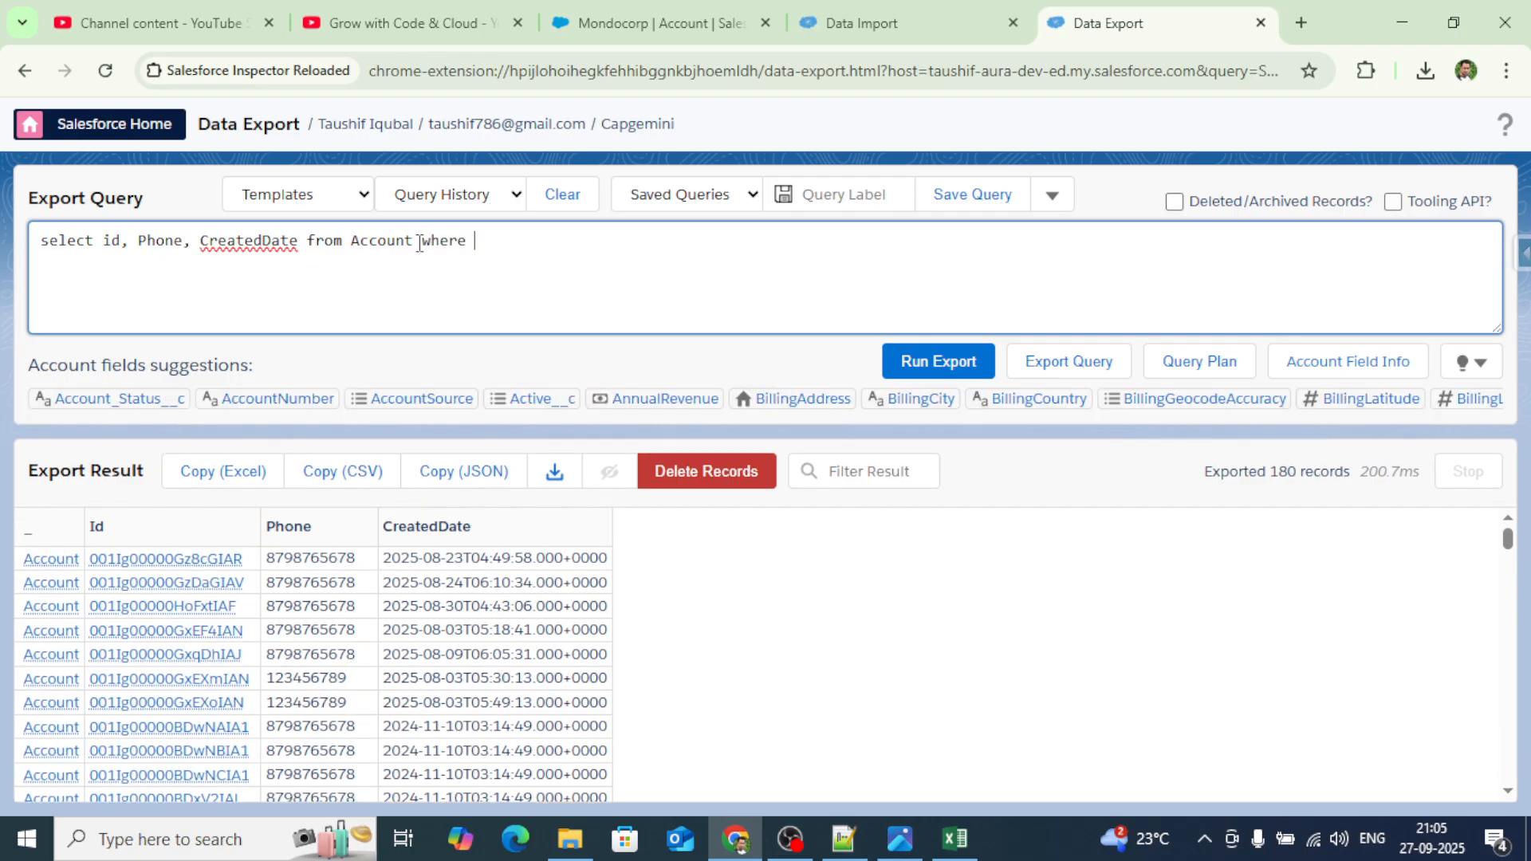
{"action": "type", "text": "type"}
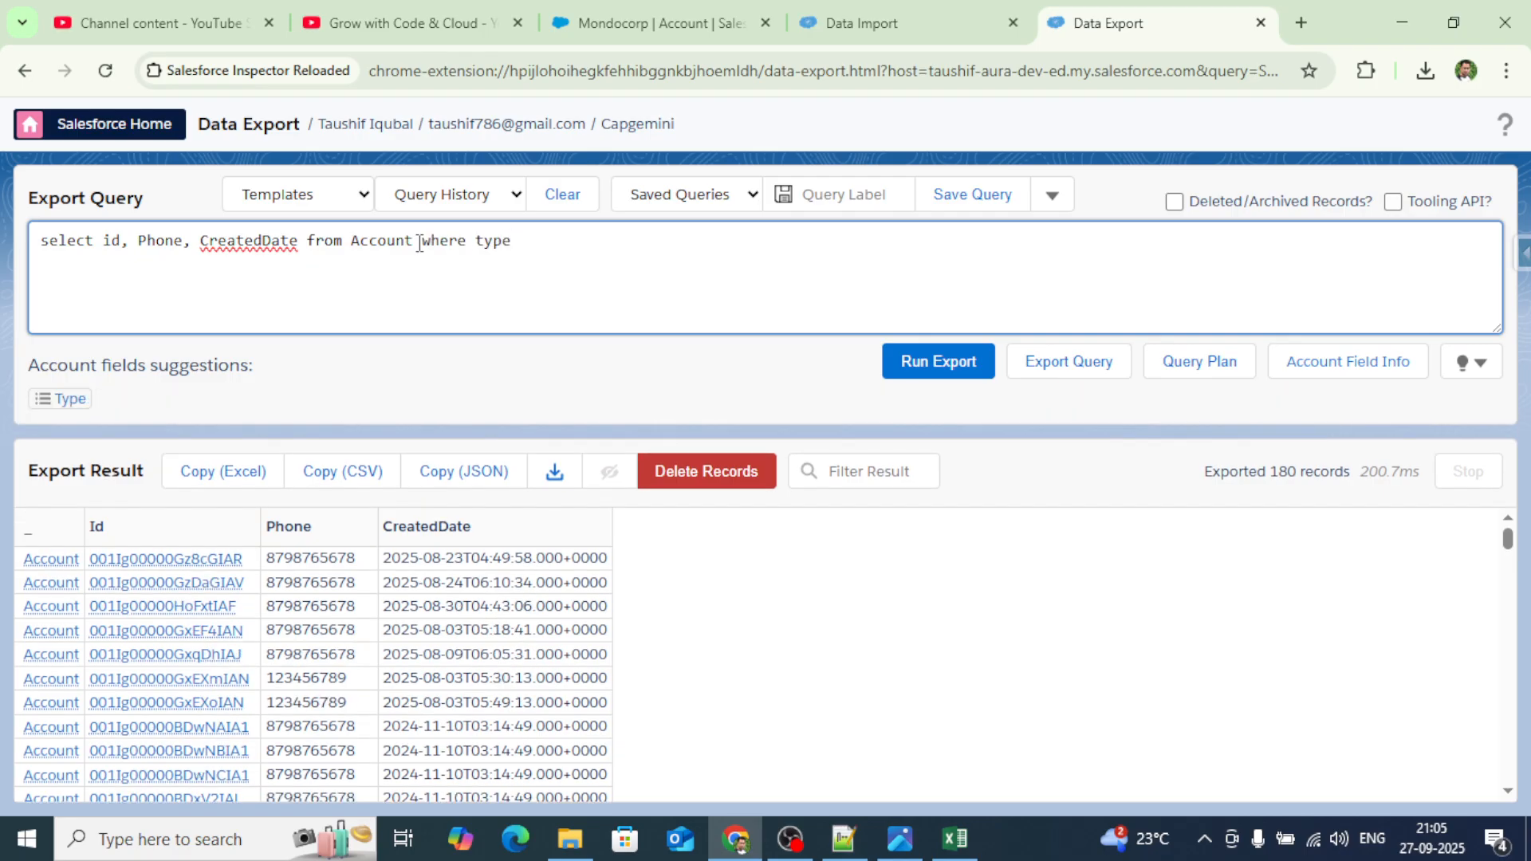
{"action": "type", "text": " ="}
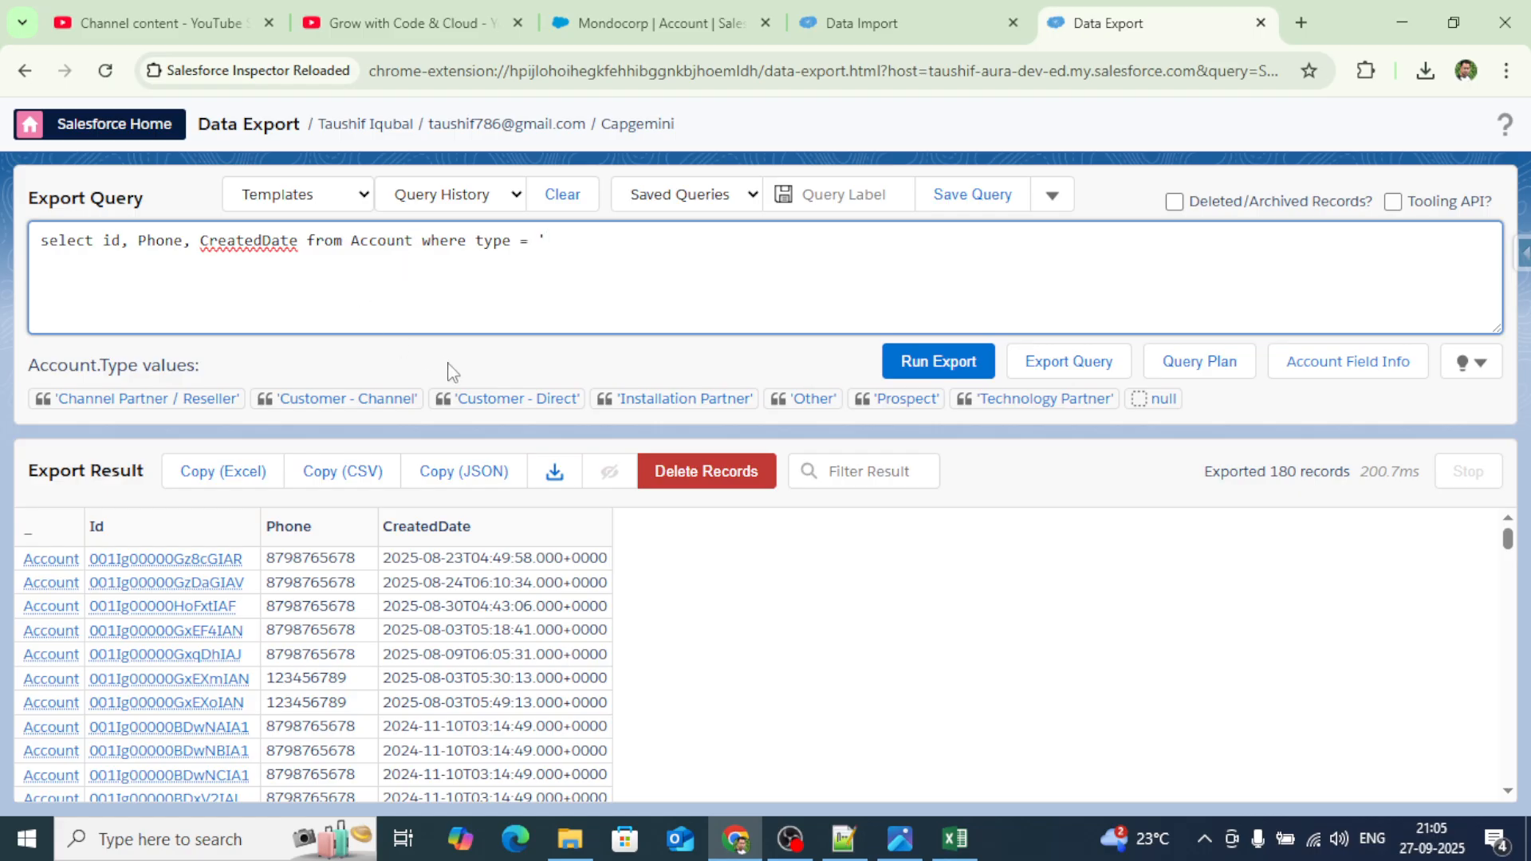
{"action": "left_click", "coordinate": [808, 399]}
{"action": "left_click", "coordinate": [929, 363]}
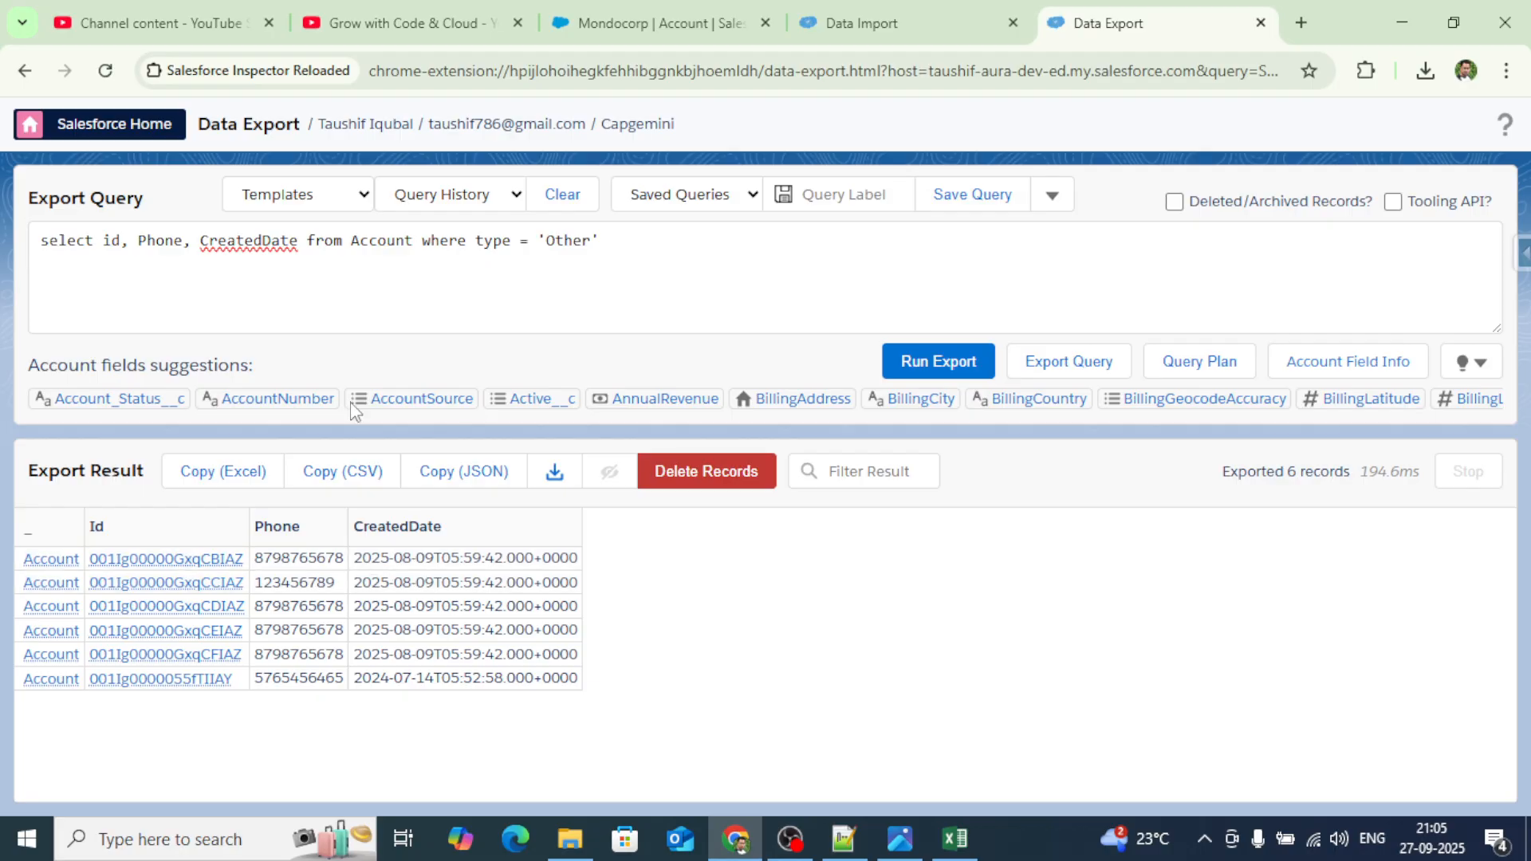
{"action": "left_click", "coordinate": [191, 239]}
{"action": "type", "text": "type"}
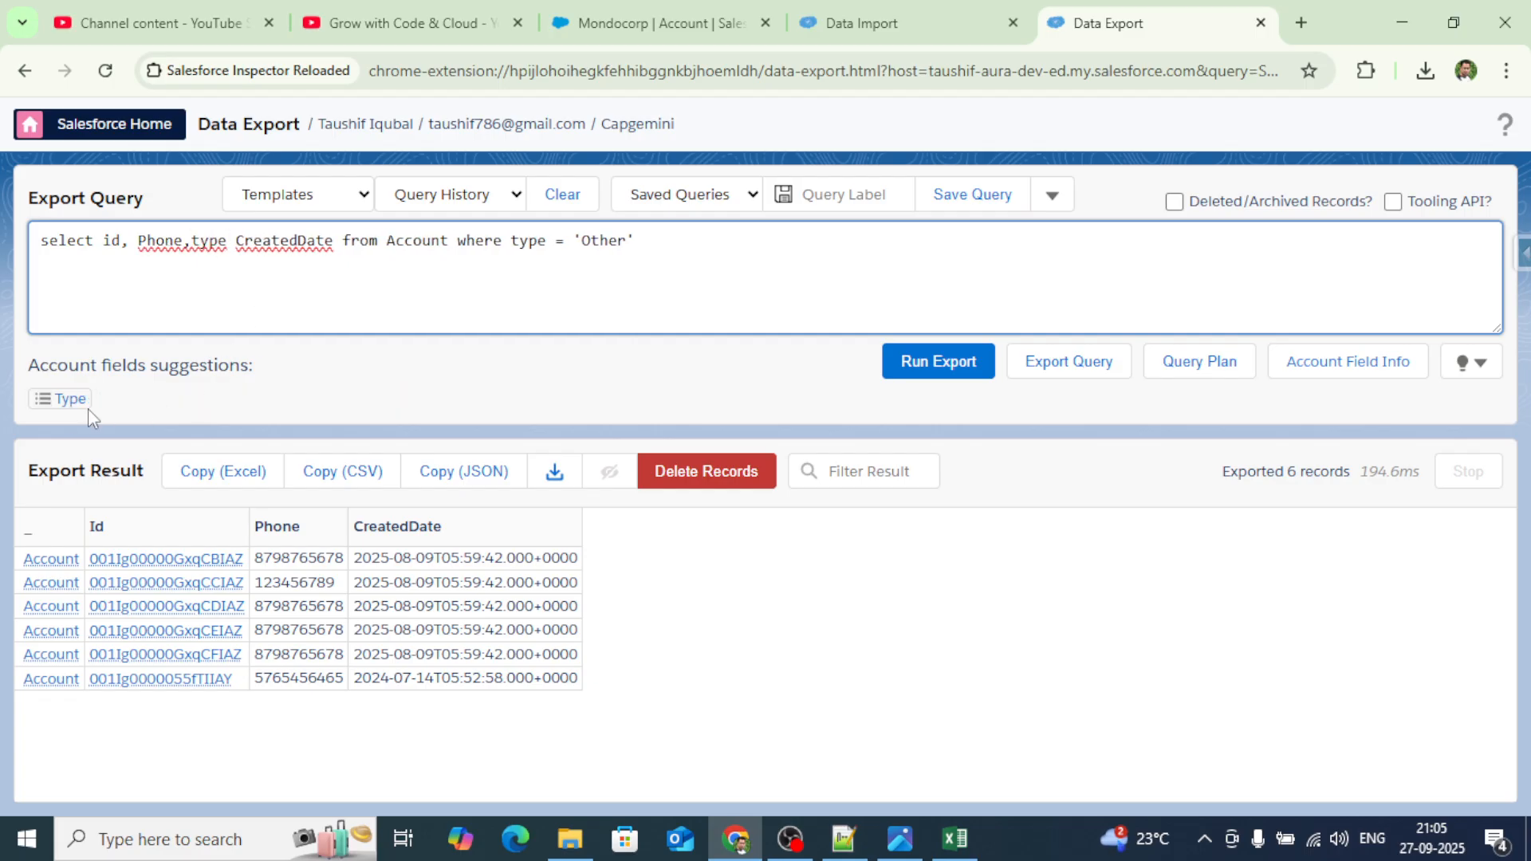
{"action": "left_click", "coordinate": [65, 399]}
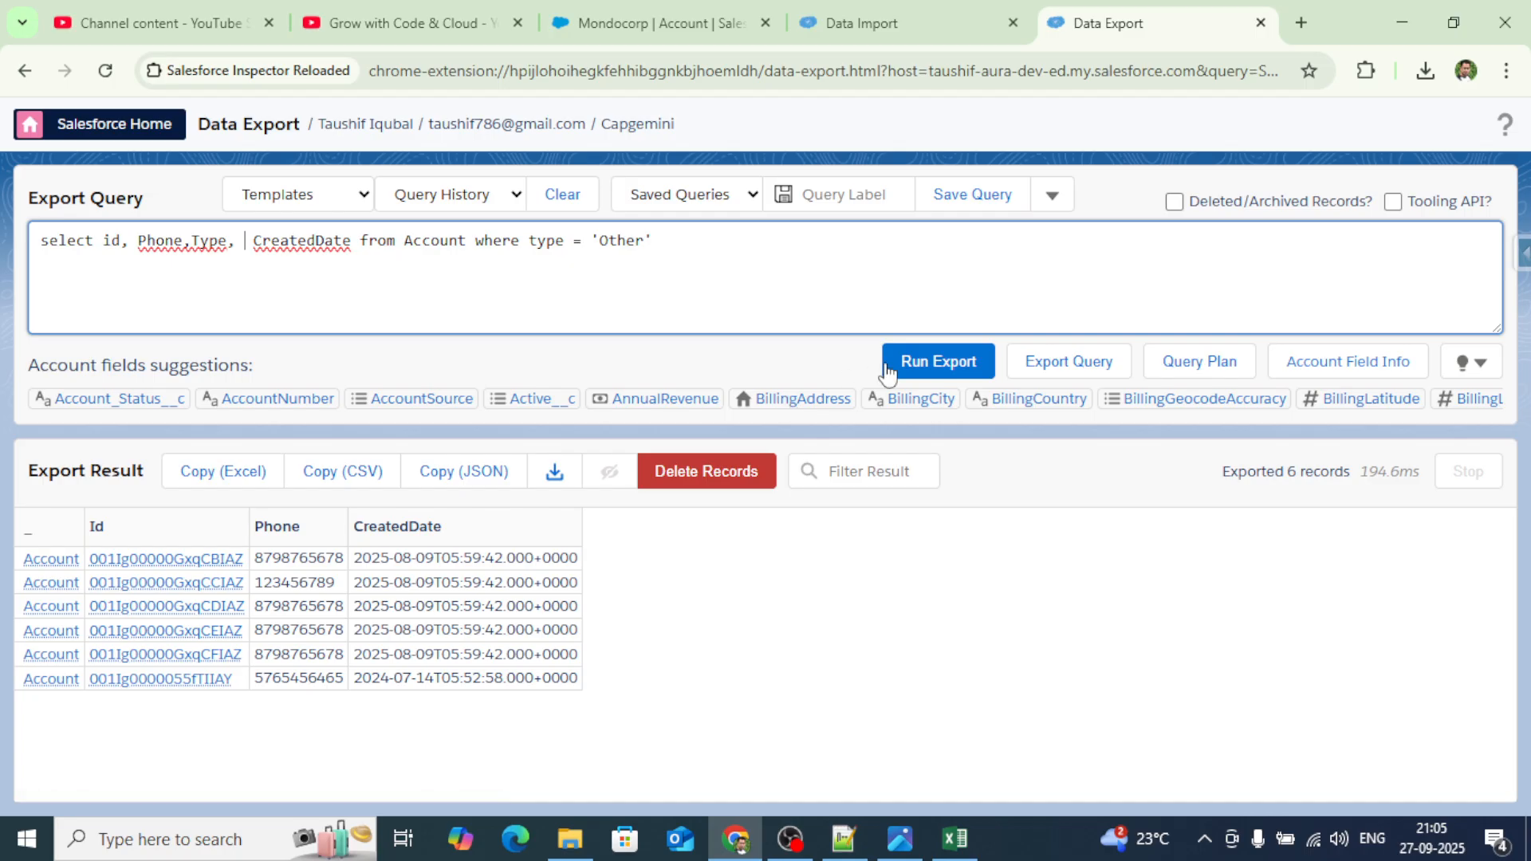
{"action": "left_click", "coordinate": [917, 366]}
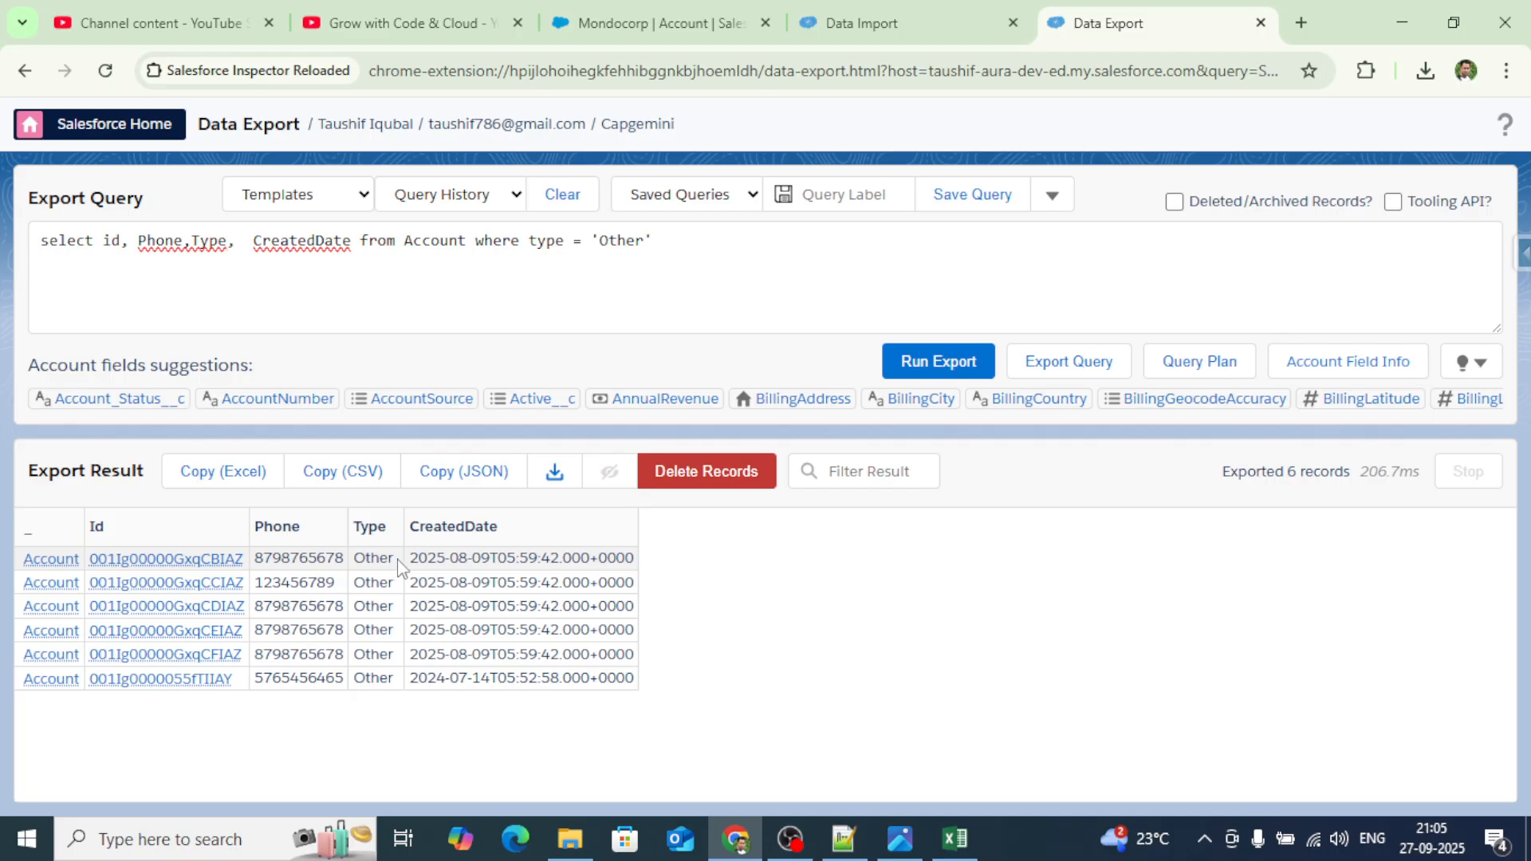
Copy the 6 Account results in Excel format and bring Excel to the front.
{"action": "left_click_drag", "start_coordinate": [398, 562], "coordinate": [355, 559]}
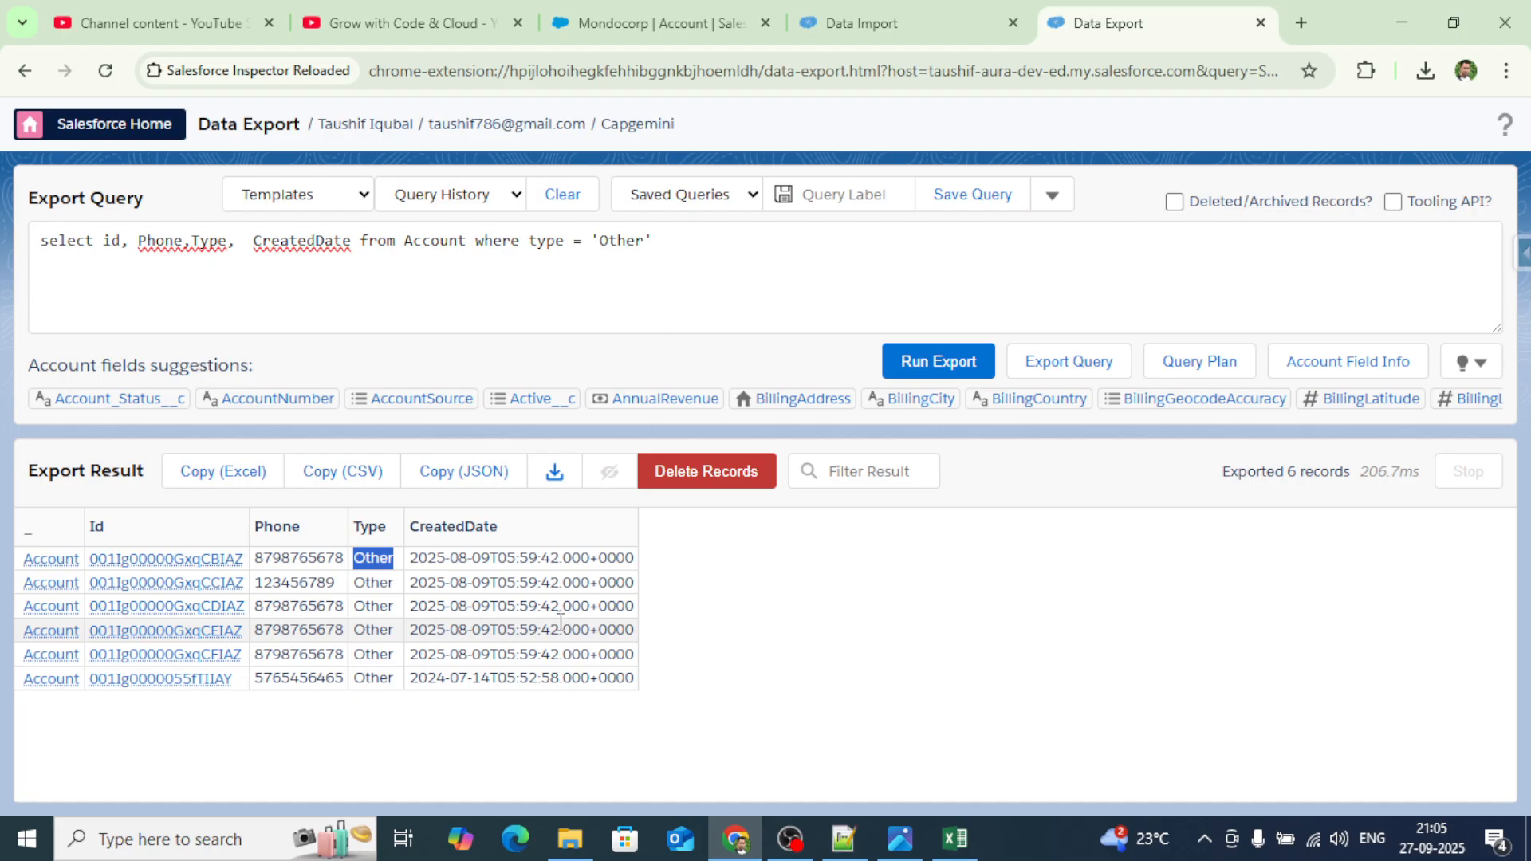
{"action": "left_click", "coordinate": [247, 474]}
{"action": "left_click", "coordinate": [954, 838]}
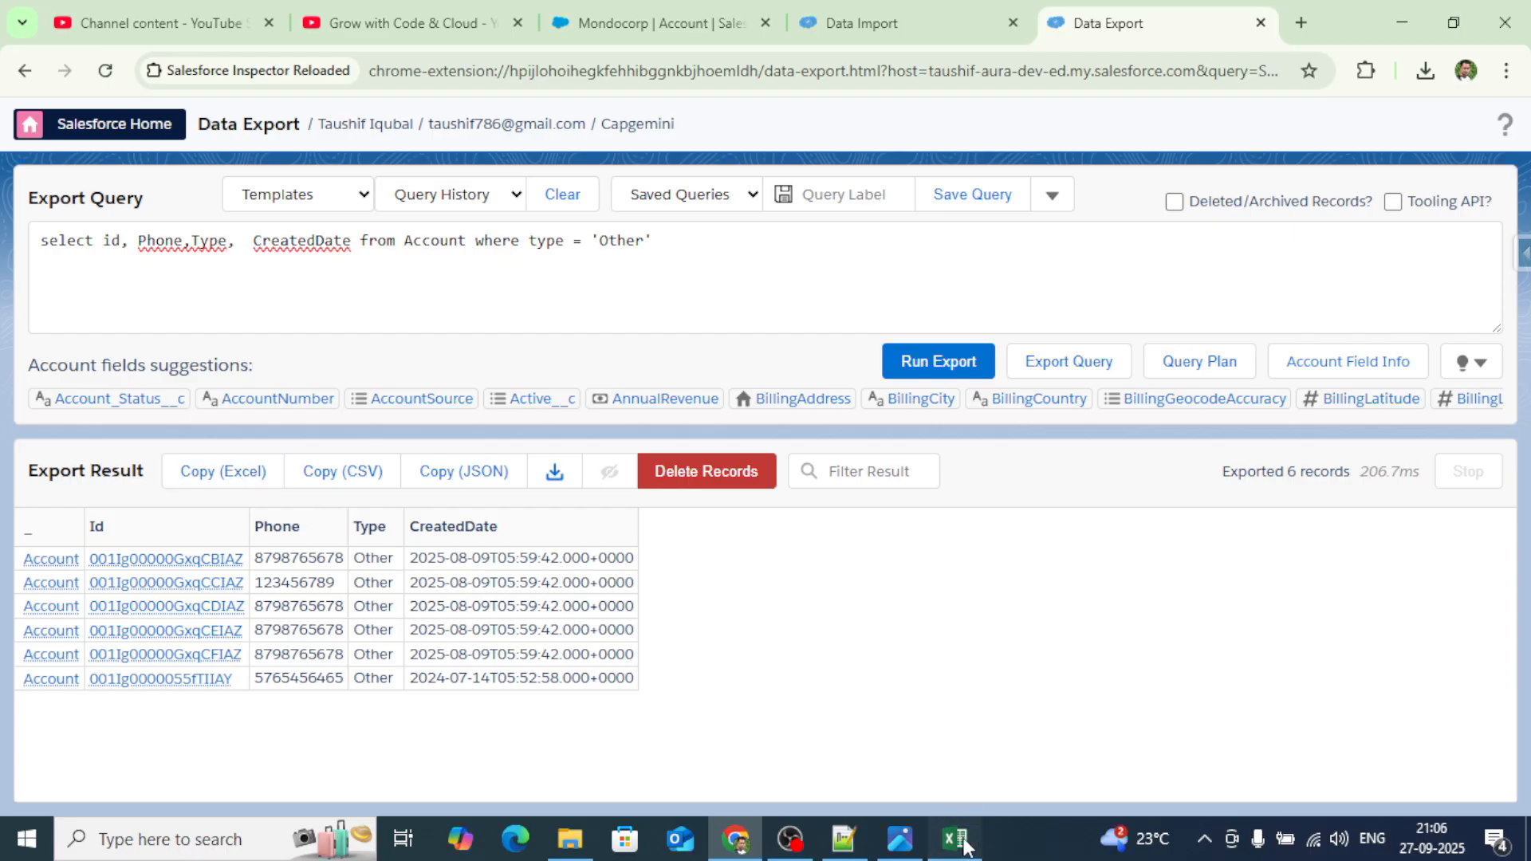
Add Sheet2, paste the copied records into it and autofit the columns.
{"action": "left_click", "coordinate": [231, 775]}
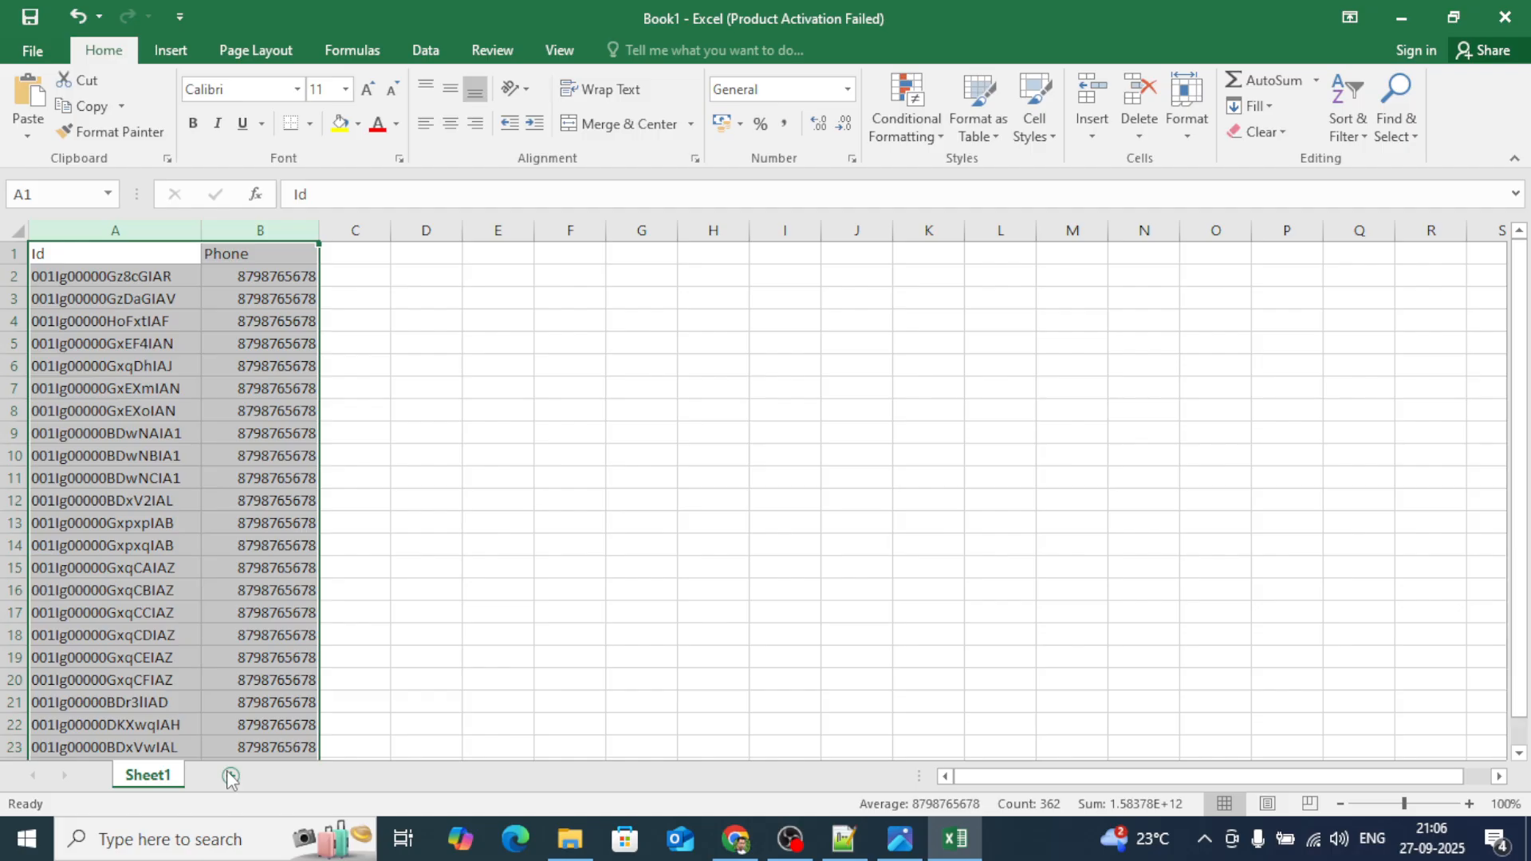
{"action": "key", "text": "ctrl+v"}
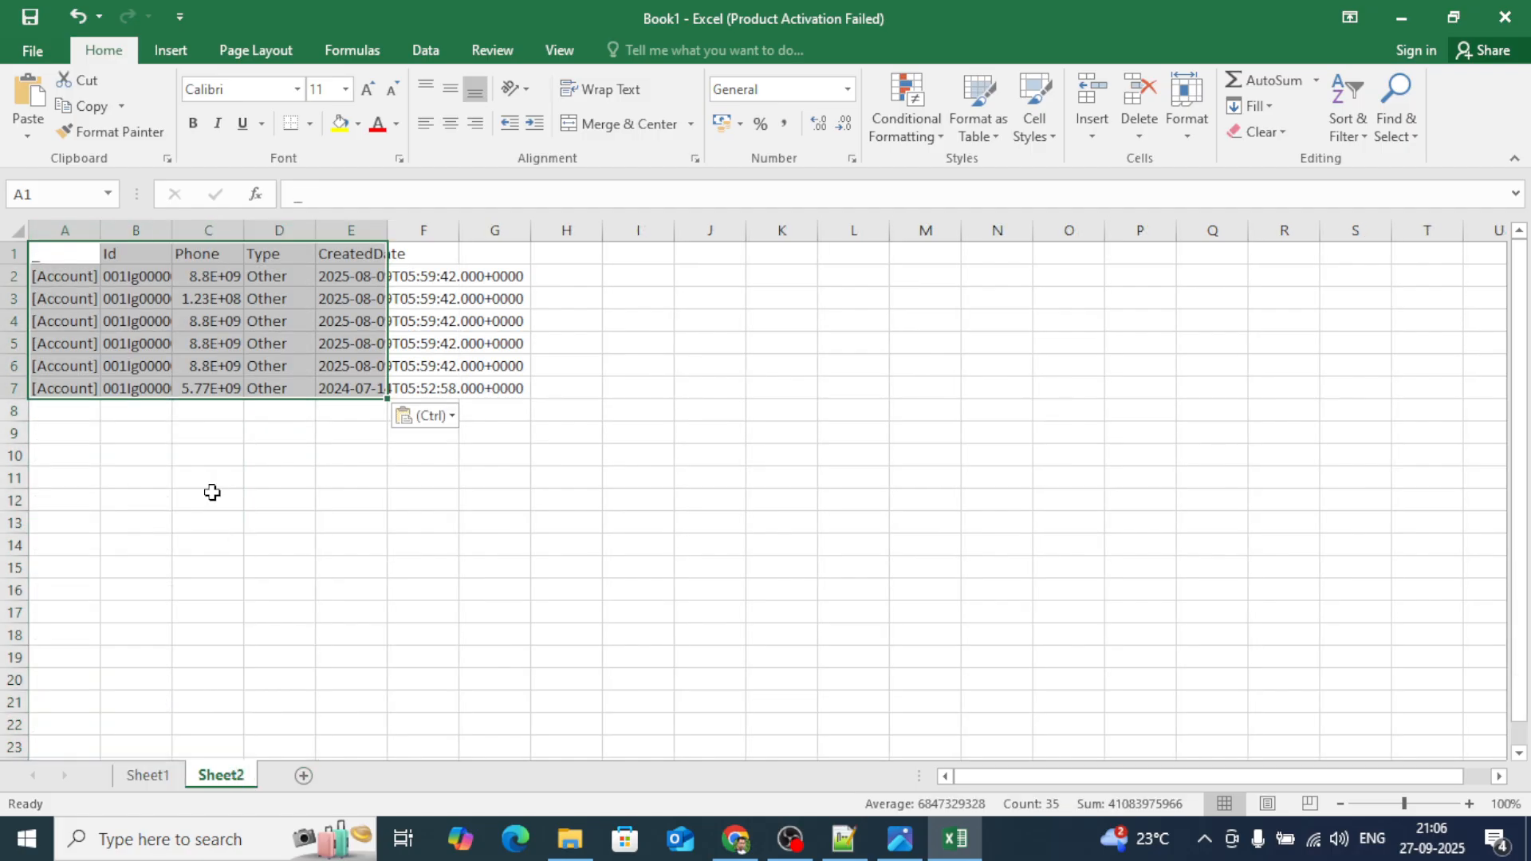
{"action": "left_click", "coordinate": [19, 229]}
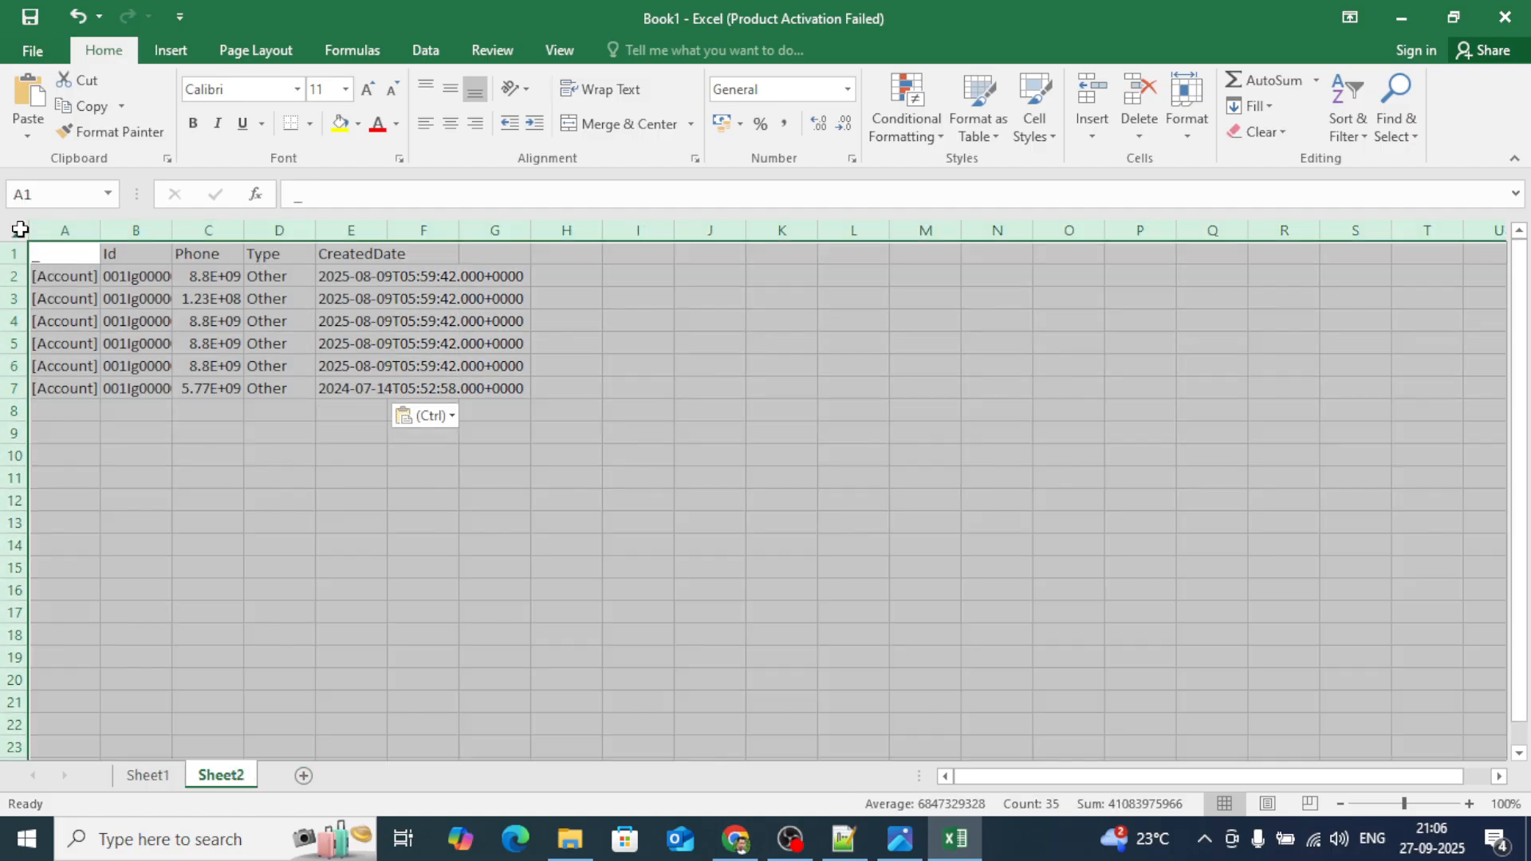
{"action": "double_click", "coordinate": [100, 229]}
Delete the Account column, then undo the edits to leave Sheet2 empty and return to Chrome.
{"action": "left_click", "coordinate": [84, 229]}
{"action": "right_click", "coordinate": [67, 231]}
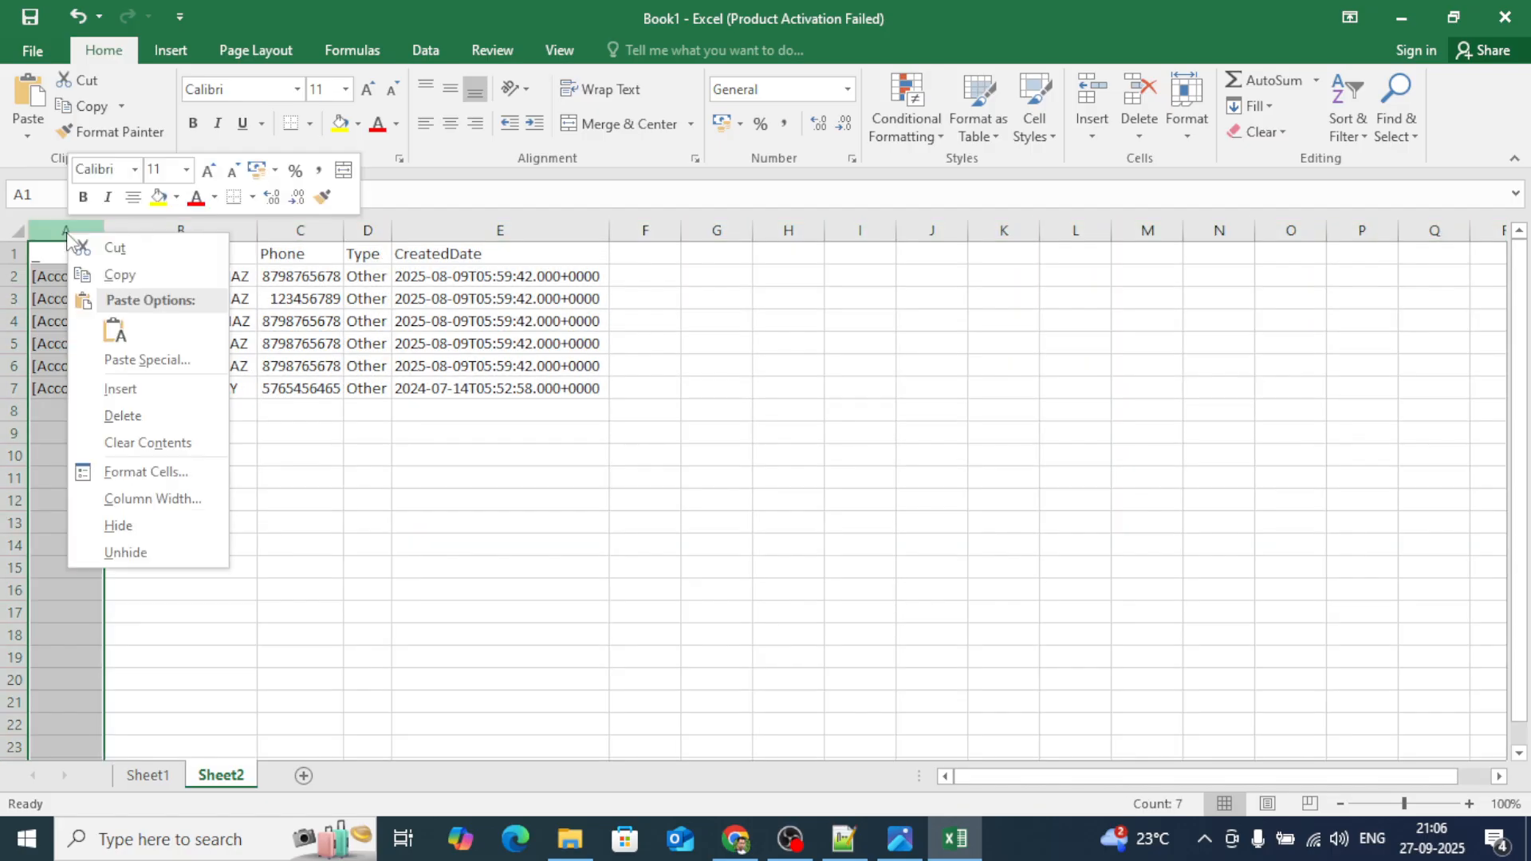
{"action": "left_click", "coordinate": [122, 415]}
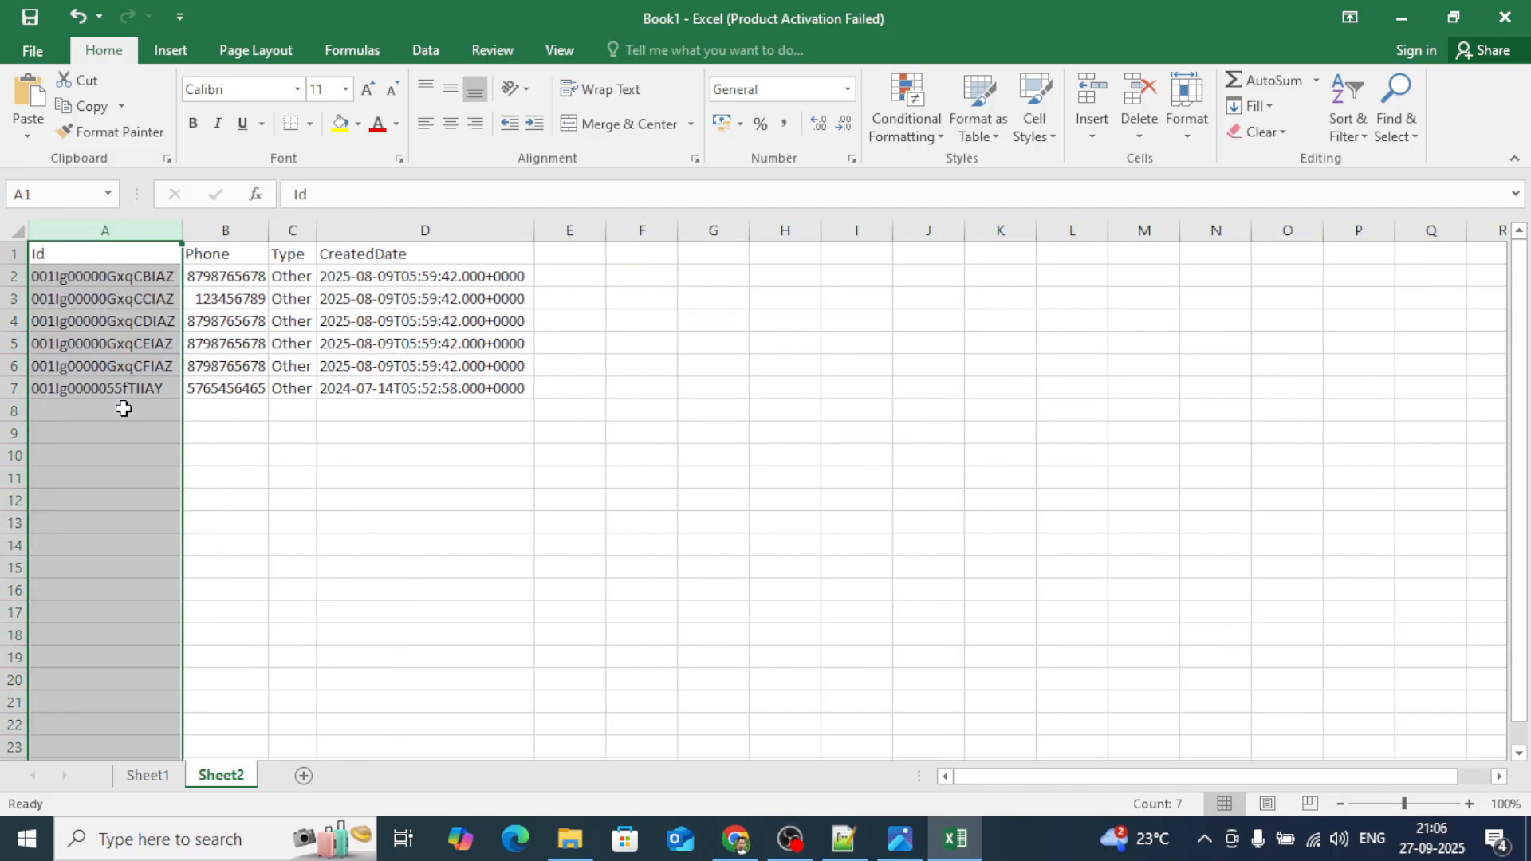
{"action": "key", "text": "ctrl+z"}
{"action": "key", "text": "ctrl+z"}
{"action": "key", "text": "ctrl+z"}
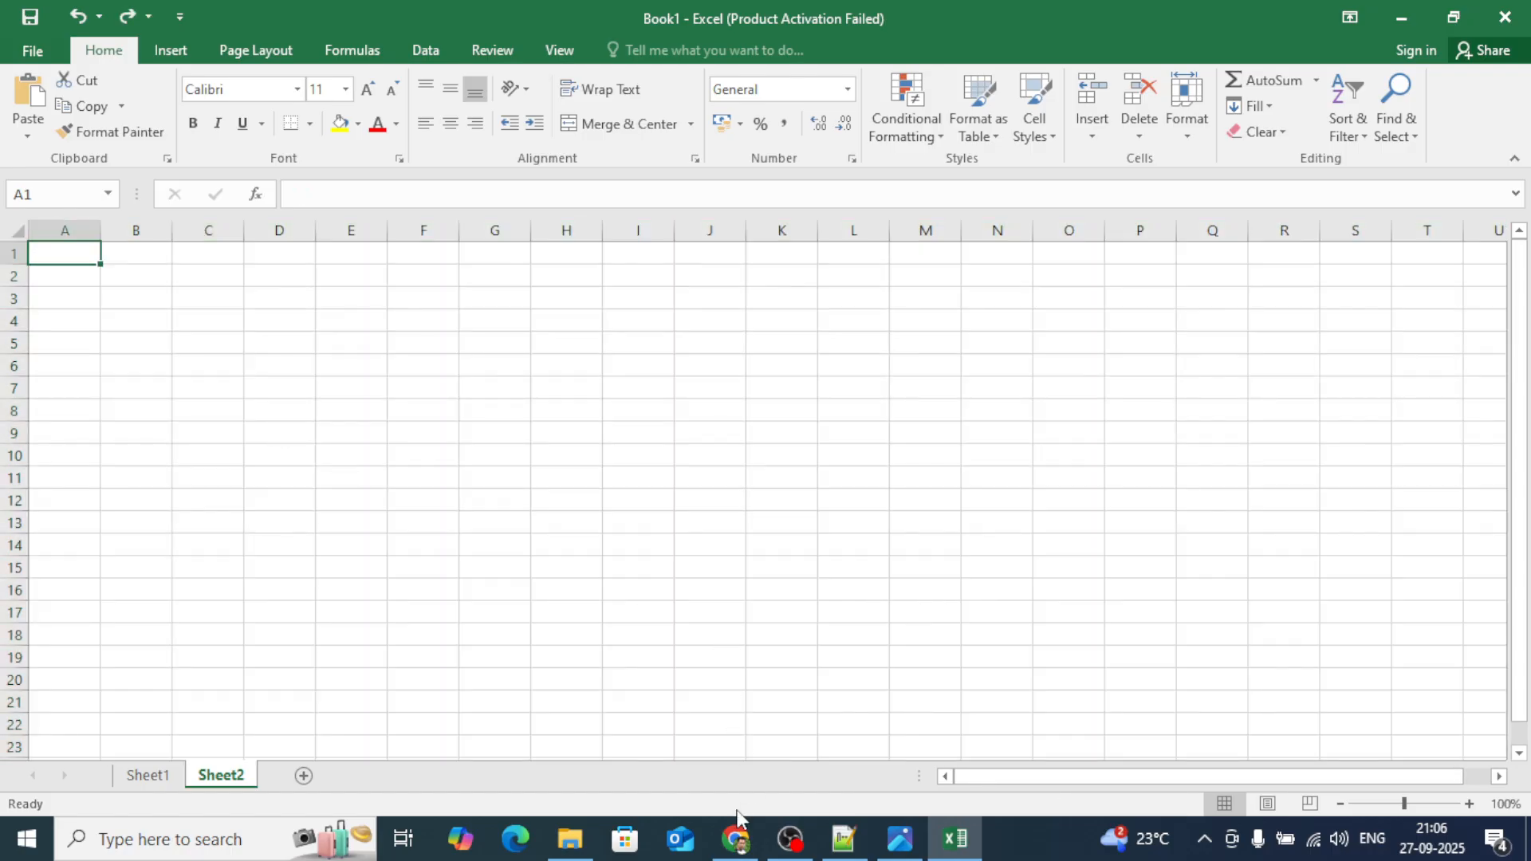
{"action": "left_click", "coordinate": [734, 839]}
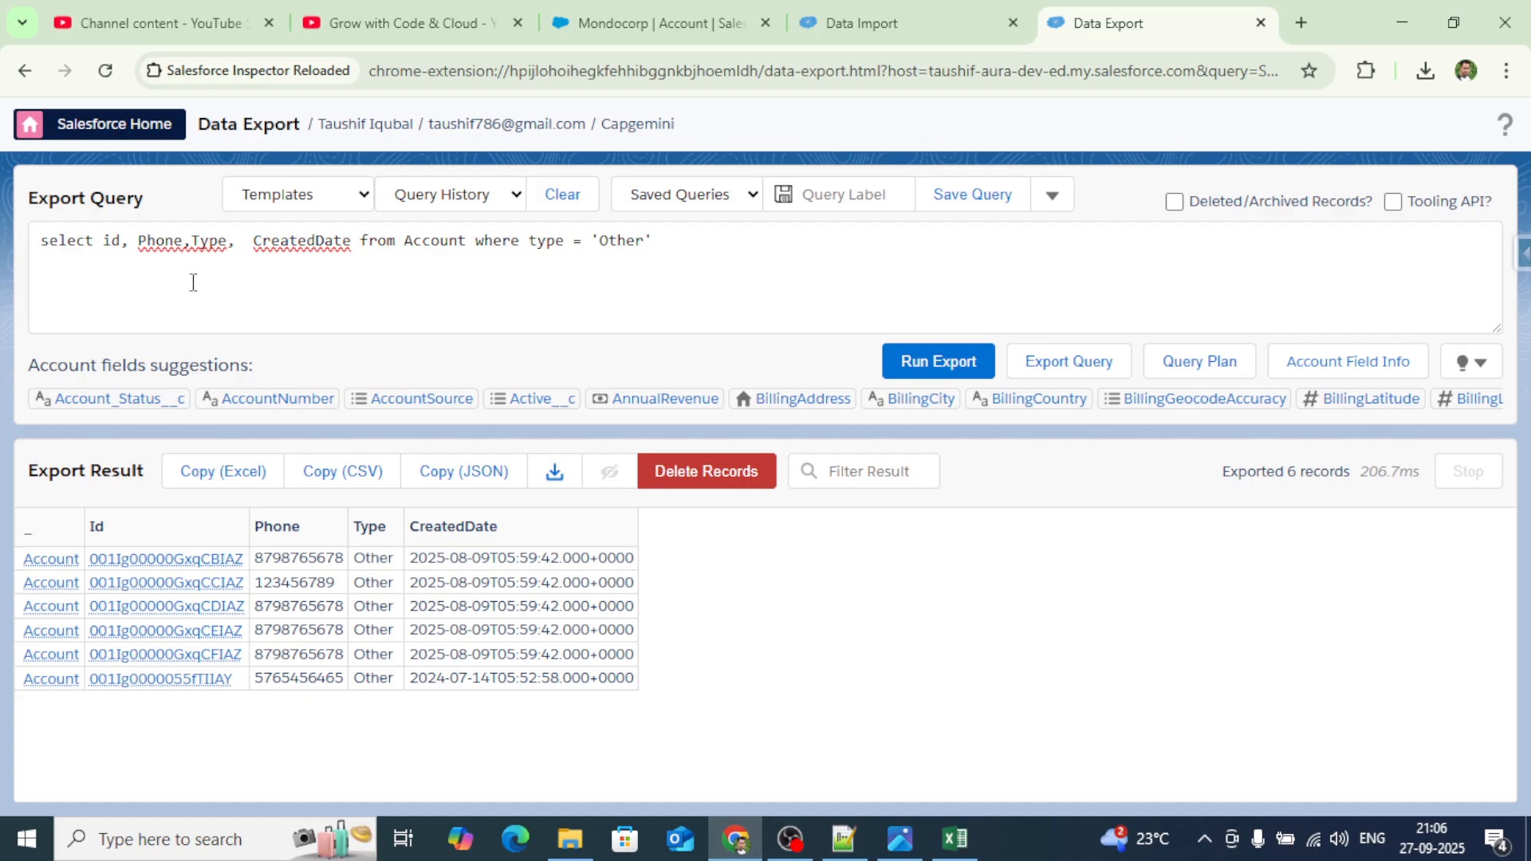
Add Name and Phone after Id in the query, rerun it and copy the six results for Excel.
{"action": "left_click", "coordinate": [131, 242]}
{"action": "type", "text": "name, Phone"}
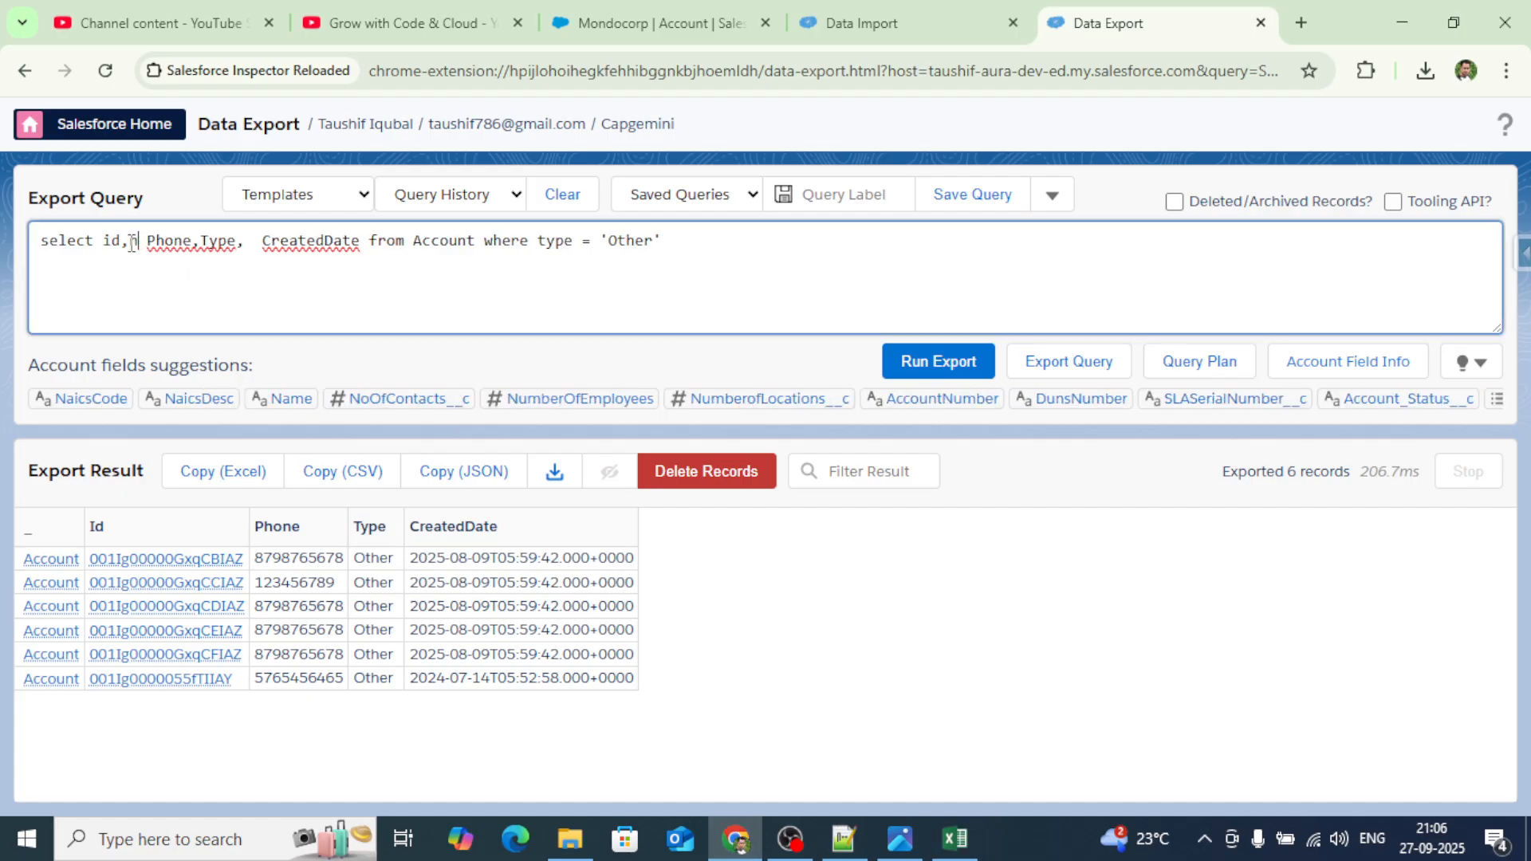
{"action": "type", "text": ","}
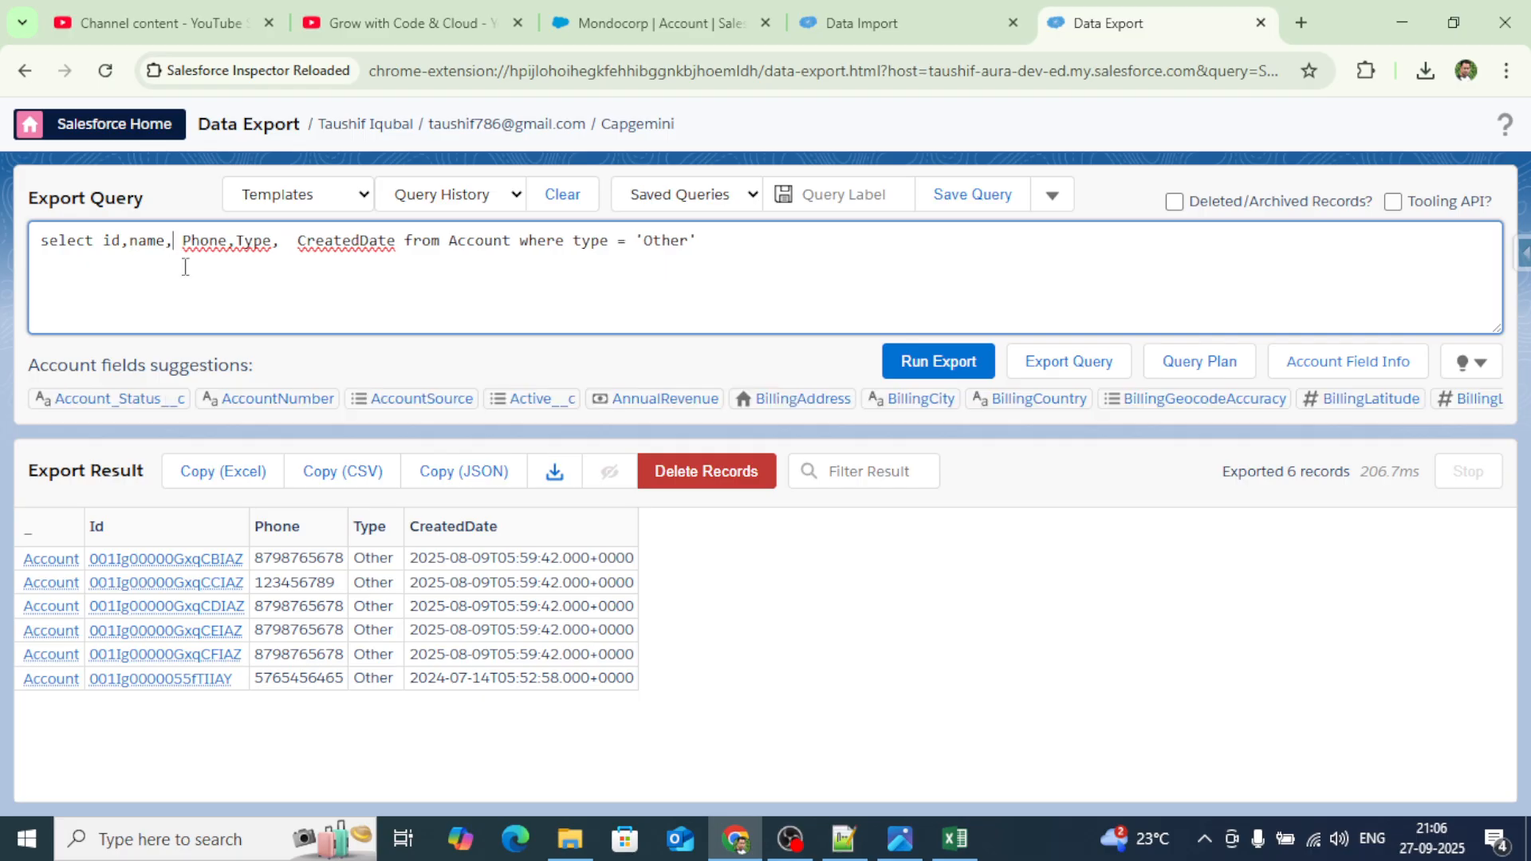
{"action": "left_click", "coordinate": [938, 362]}
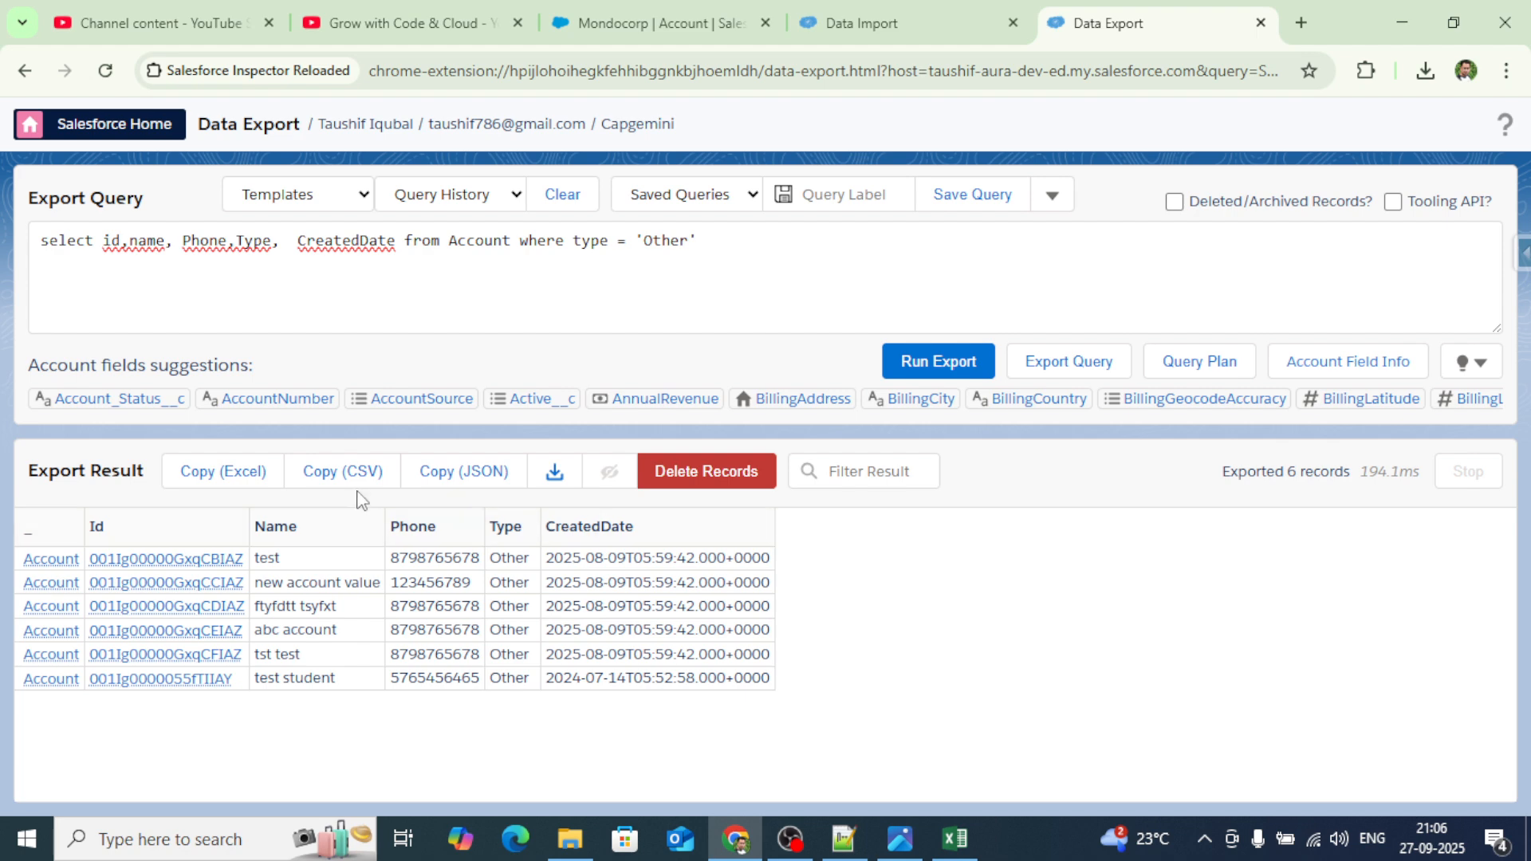
{"action": "left_click", "coordinate": [220, 475]}
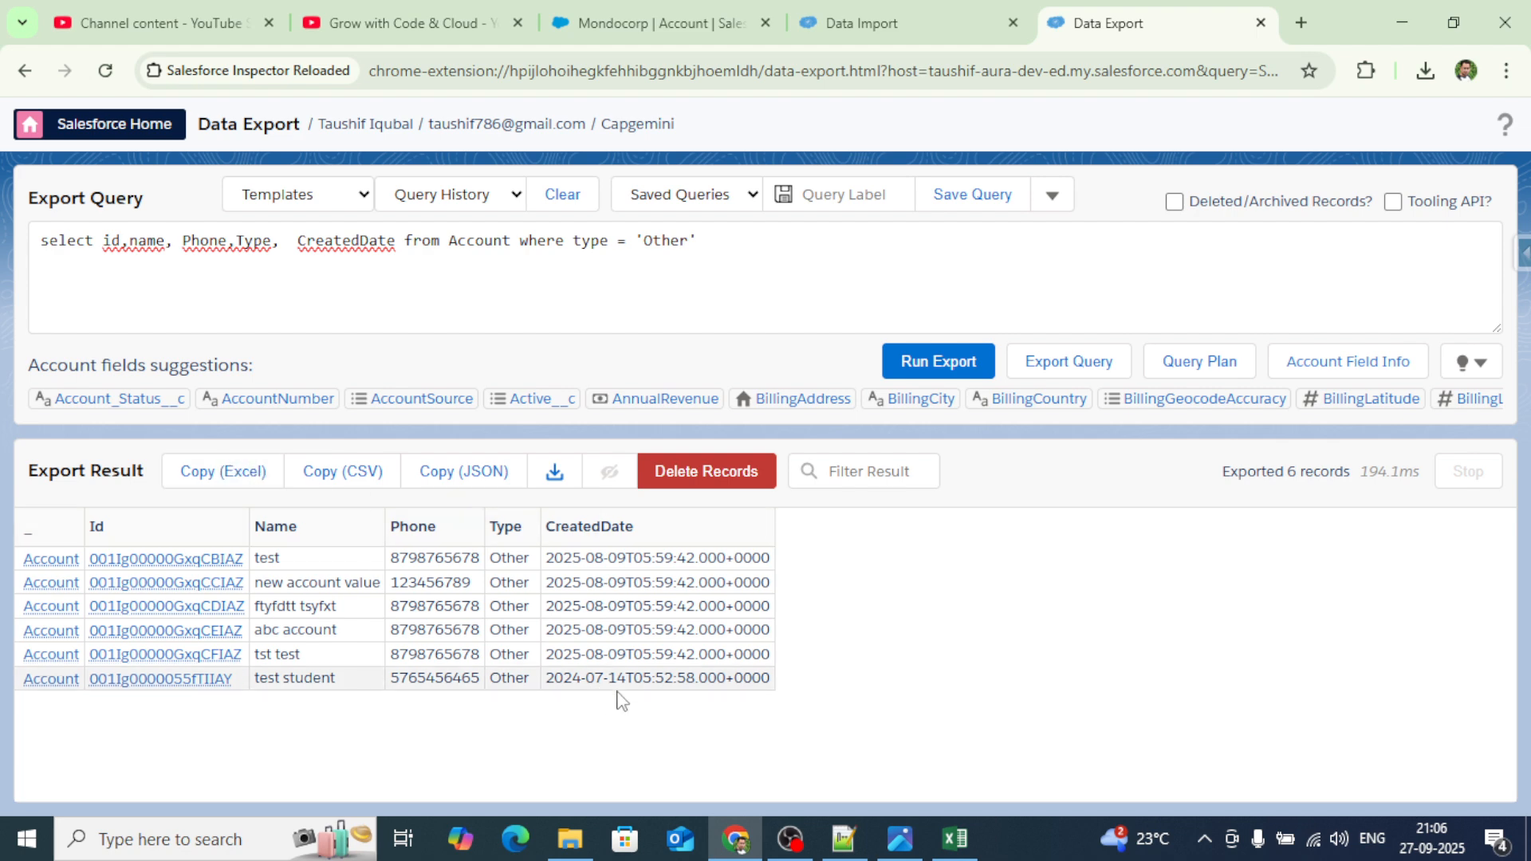
{"action": "left_click", "coordinate": [954, 837]}
Paste the six accounts into Sheet2, autofit the columns, and delete the Account and Id columns.
{"action": "key", "text": "ctrl+v"}
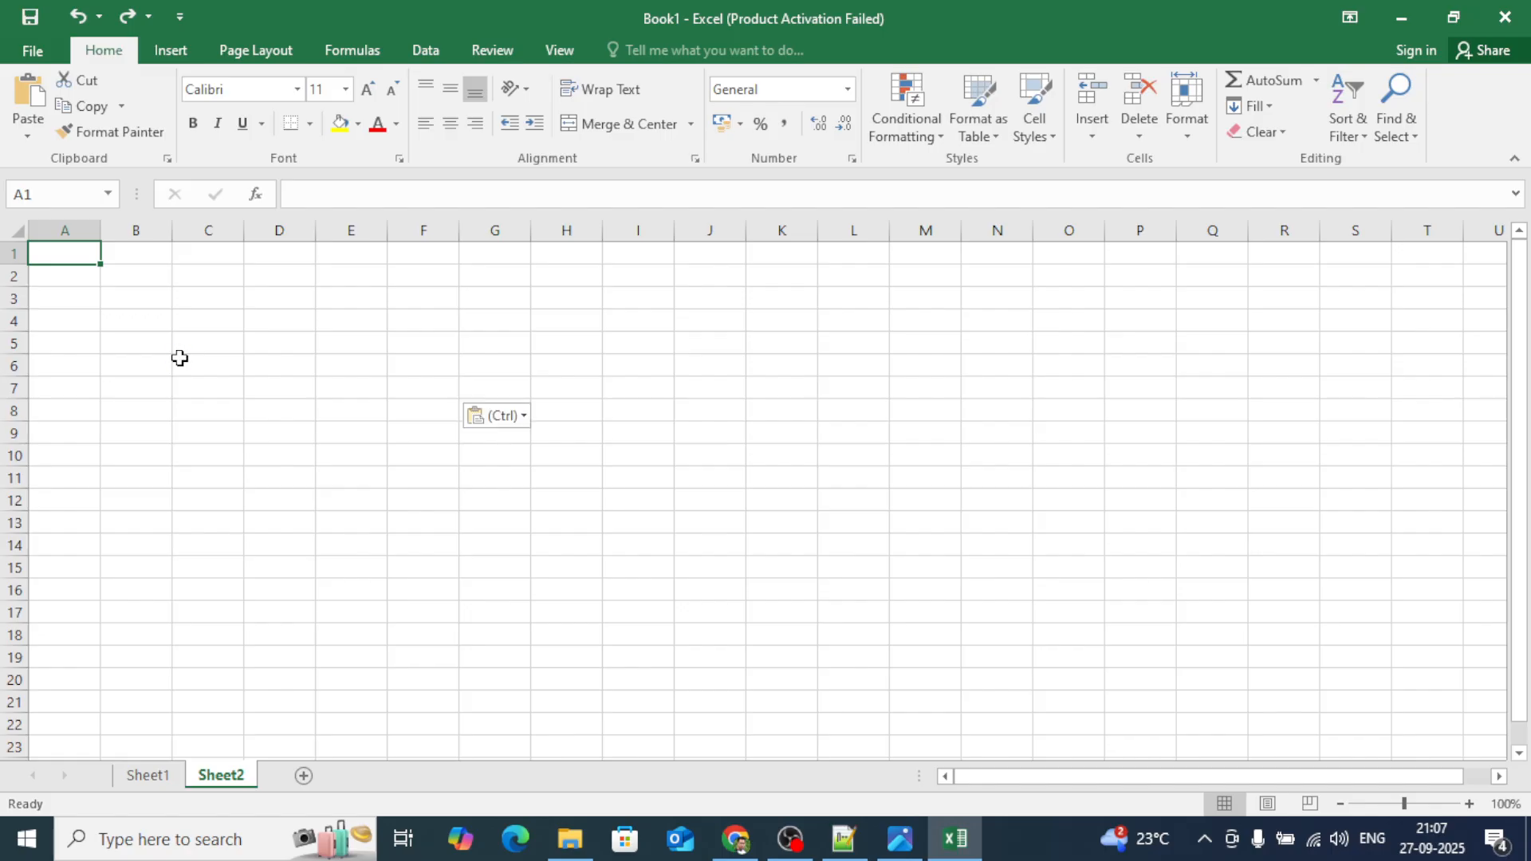
{"action": "left_click", "coordinate": [16, 231]}
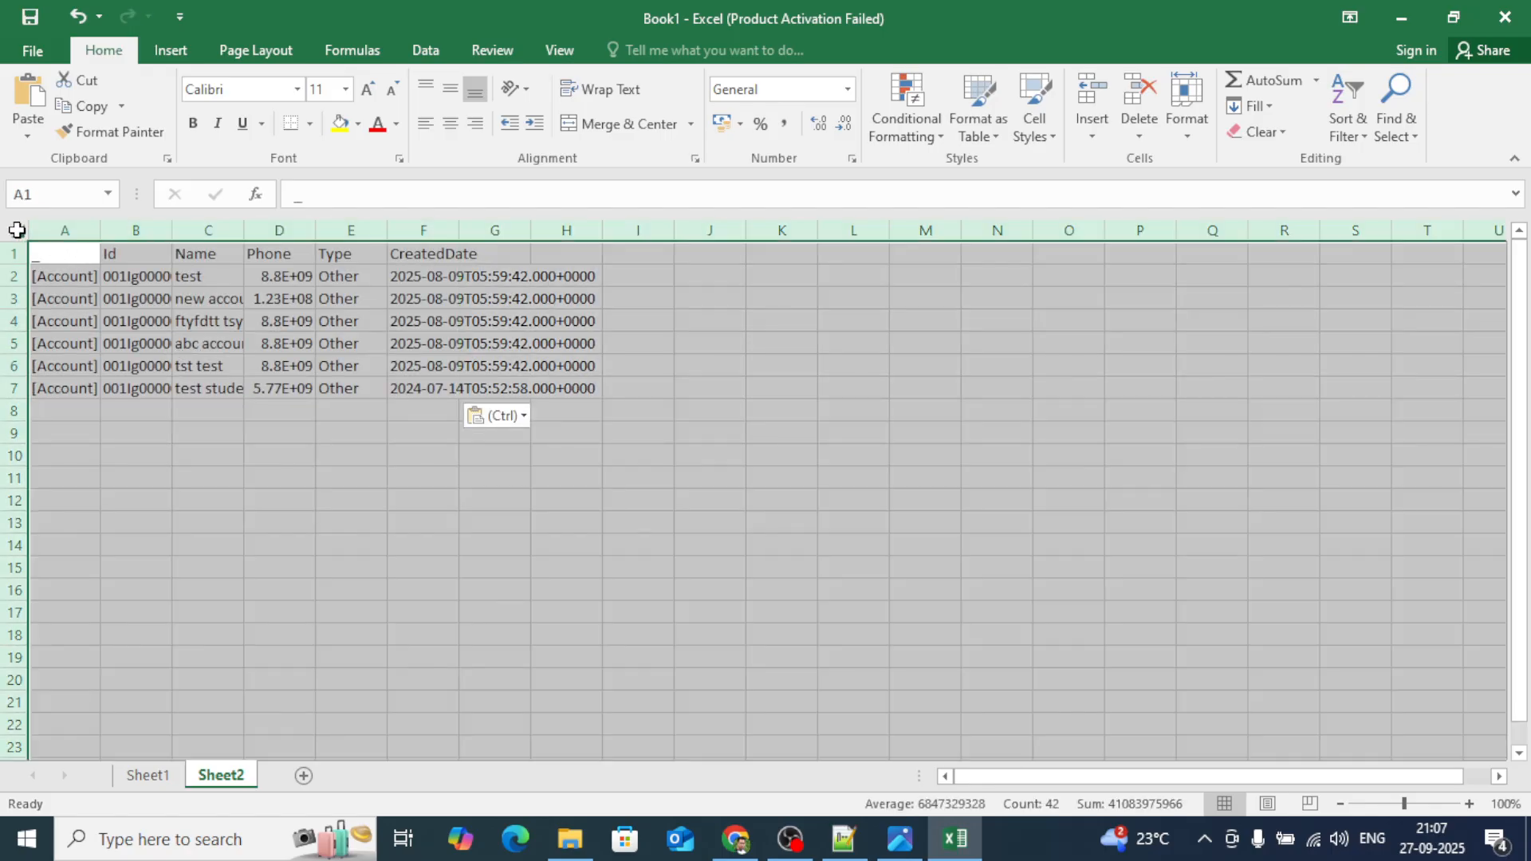
{"action": "double_click", "coordinate": [98, 232]}
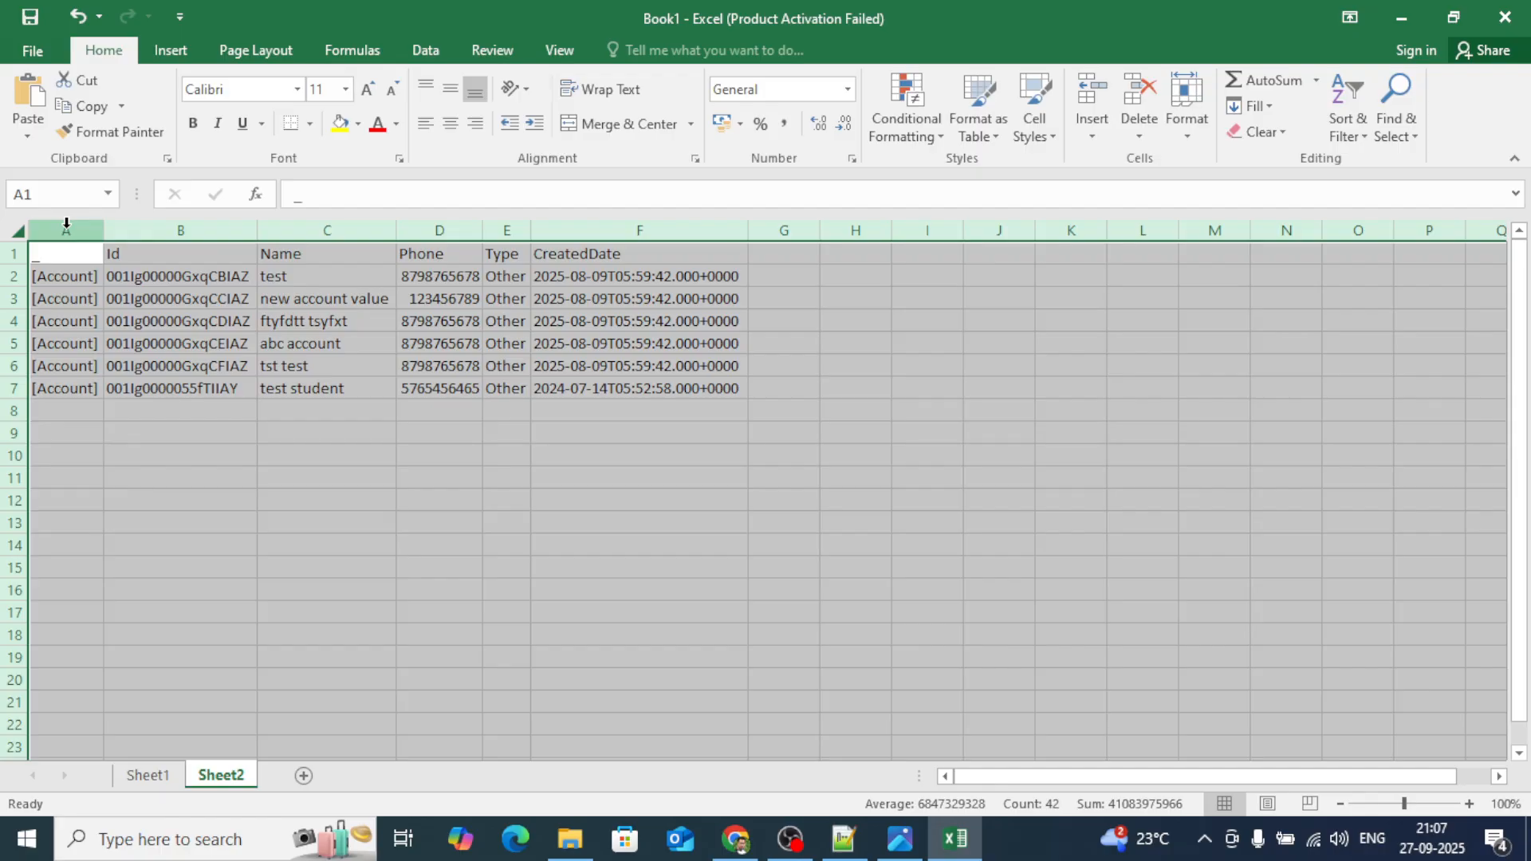
{"action": "left_click", "coordinate": [65, 231]}
{"action": "right_click", "coordinate": [67, 232]}
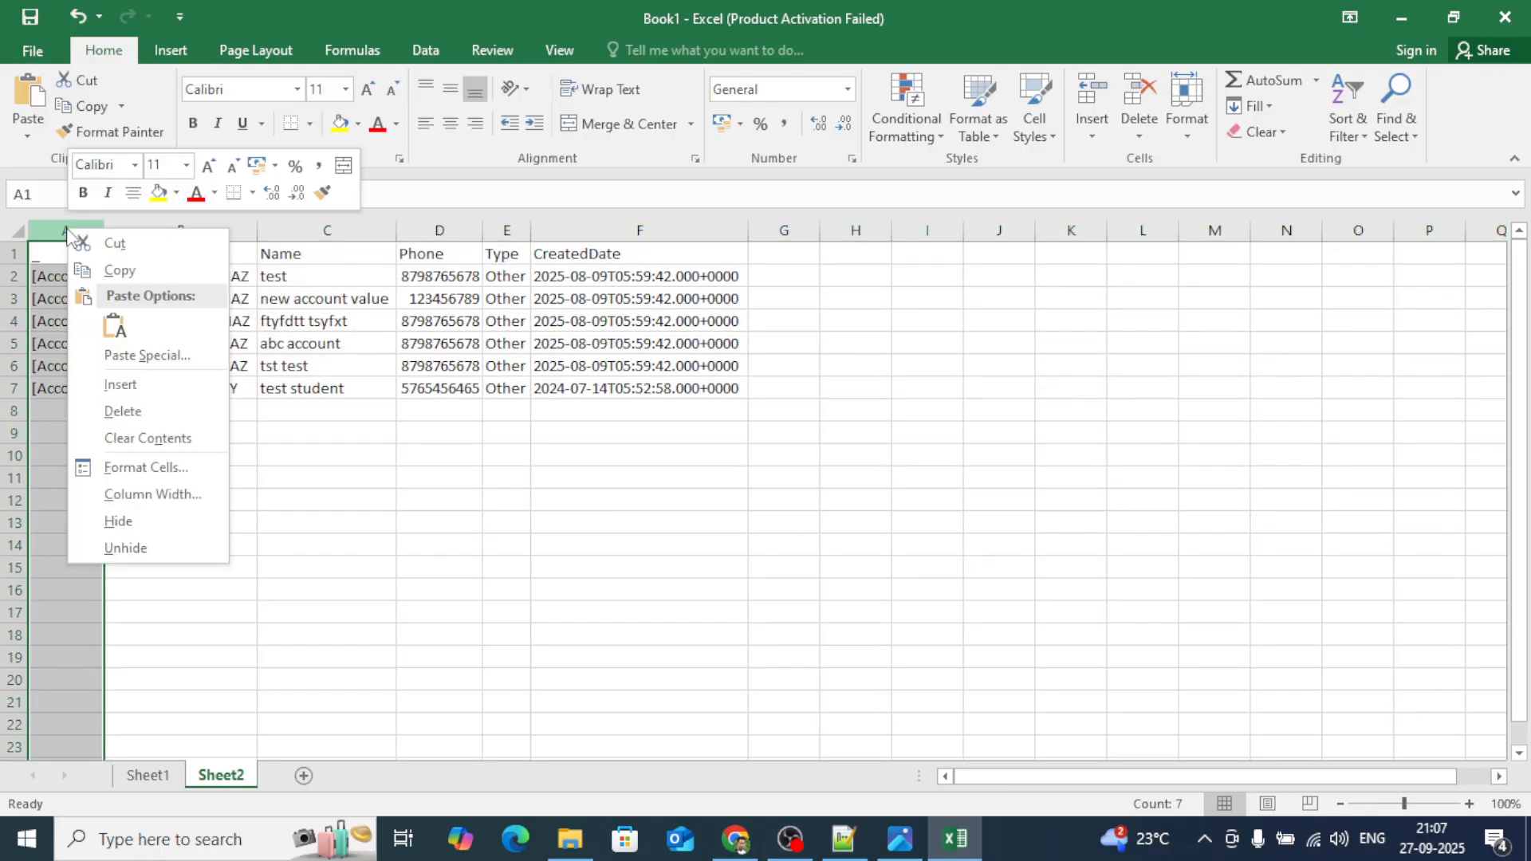
{"action": "left_click", "coordinate": [123, 412]}
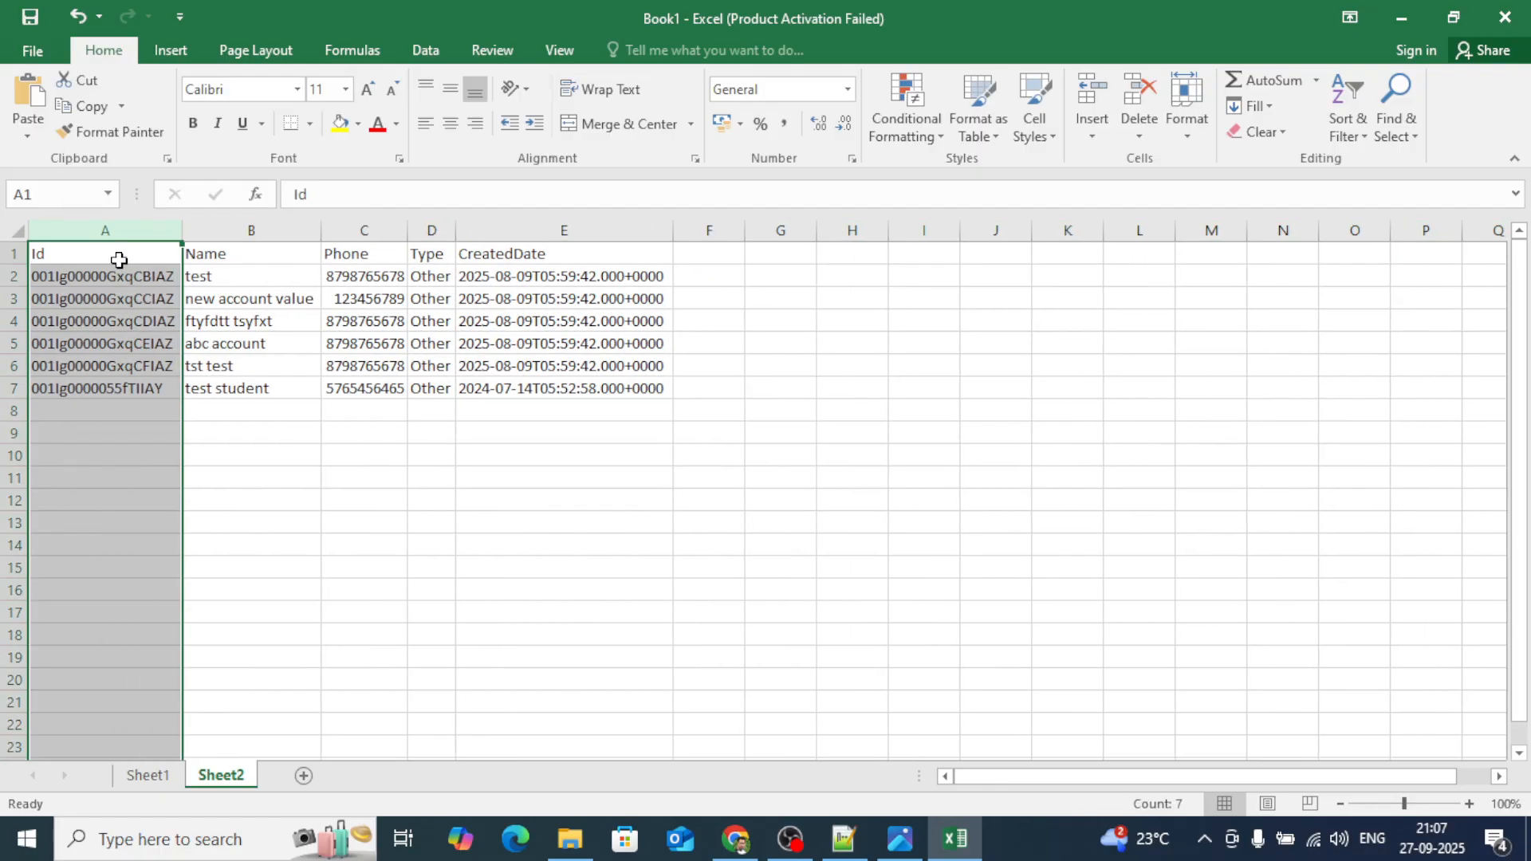
{"action": "right_click", "coordinate": [85, 228]}
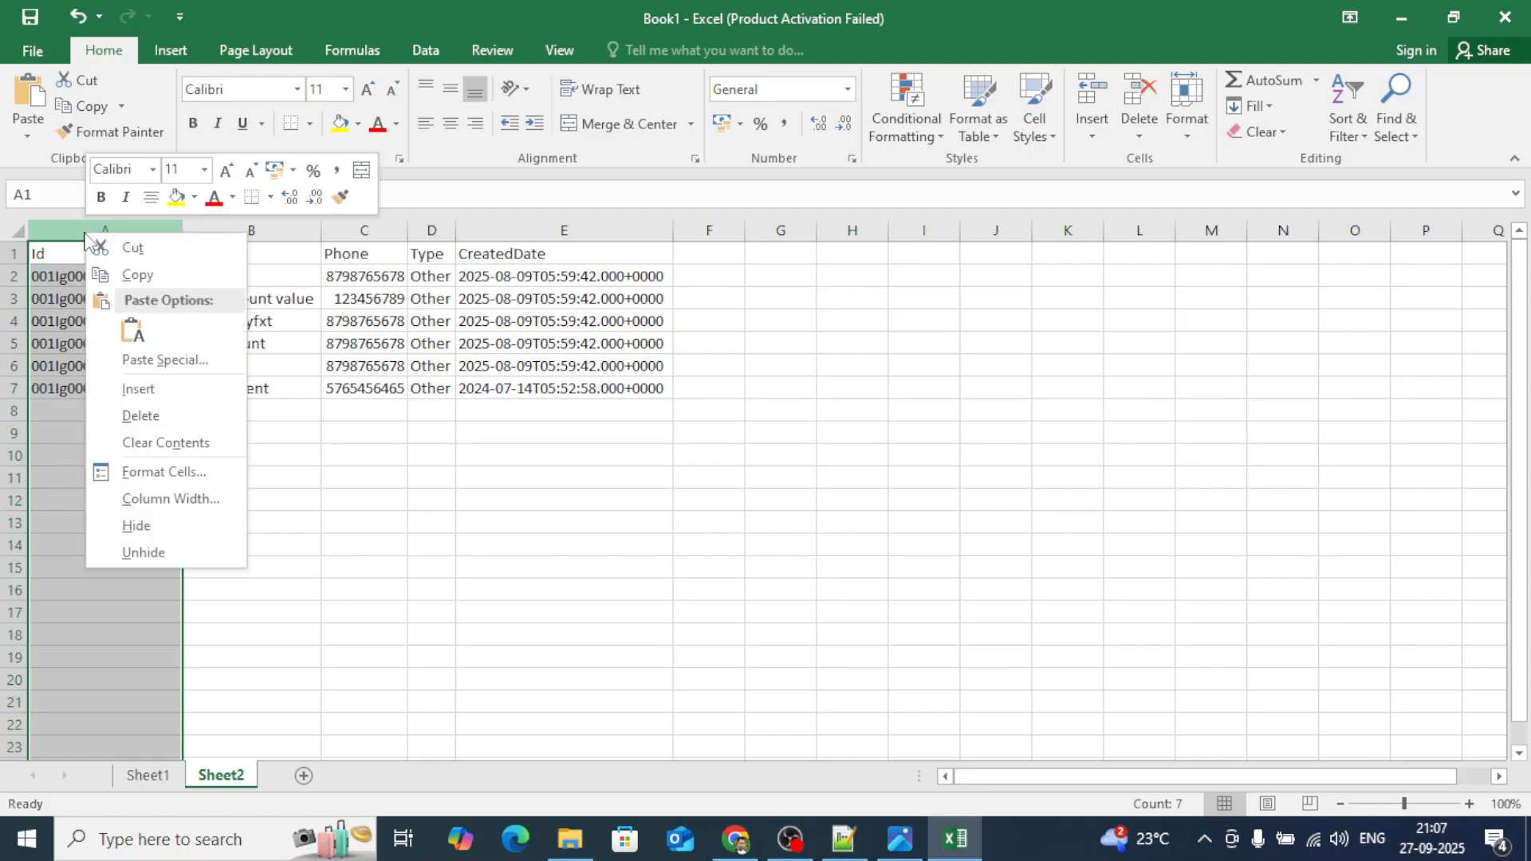
{"action": "left_click", "coordinate": [142, 417]}
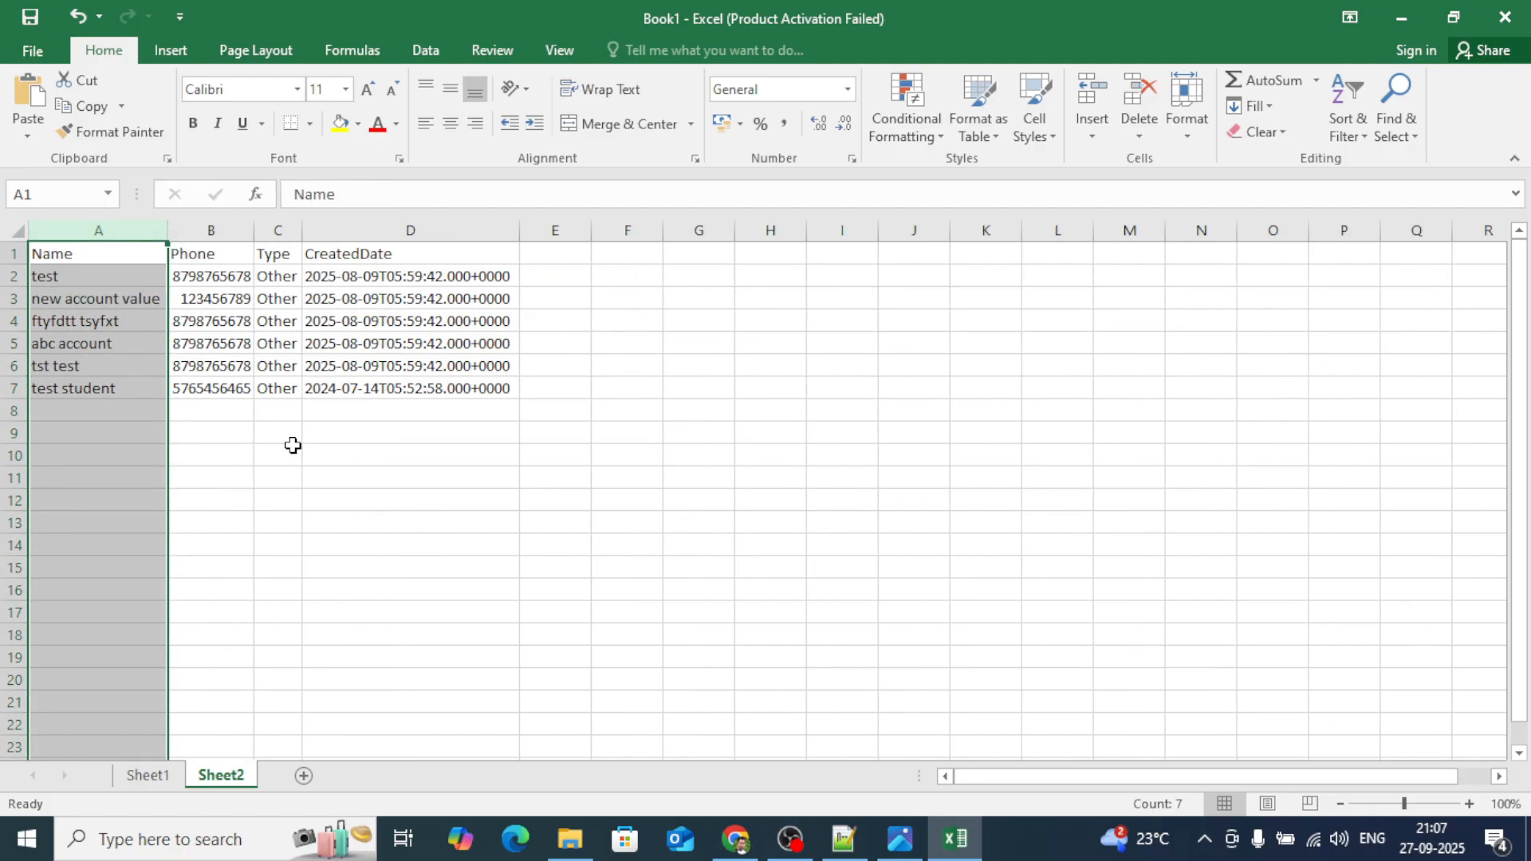
{"action": "left_click", "coordinate": [386, 454]}
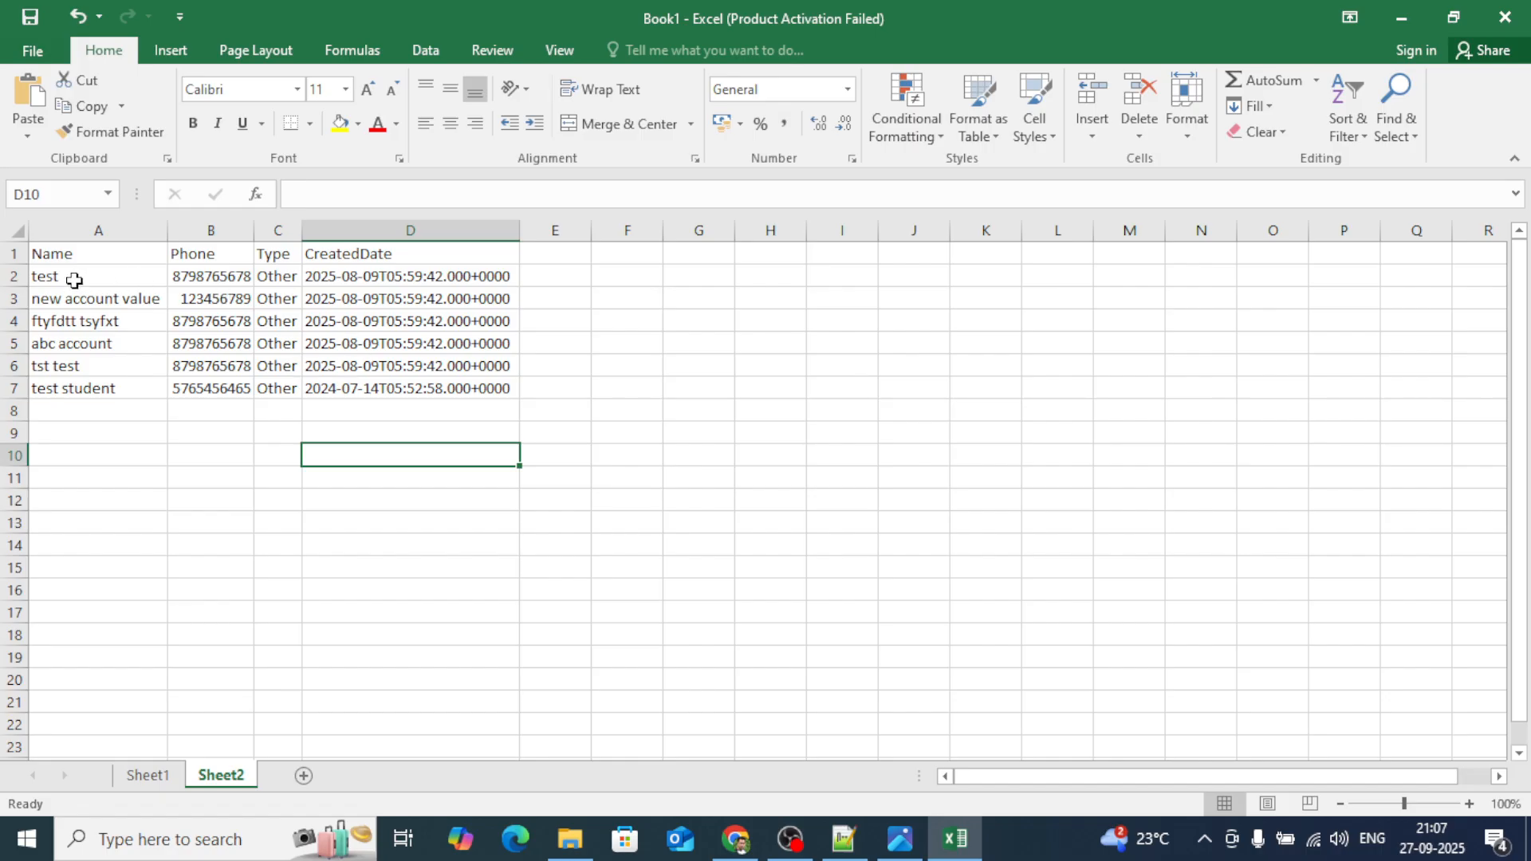
Enter 'new account record' in A2, widen column A, and fill it down to A7.
{"action": "left_click", "coordinate": [71, 277]}
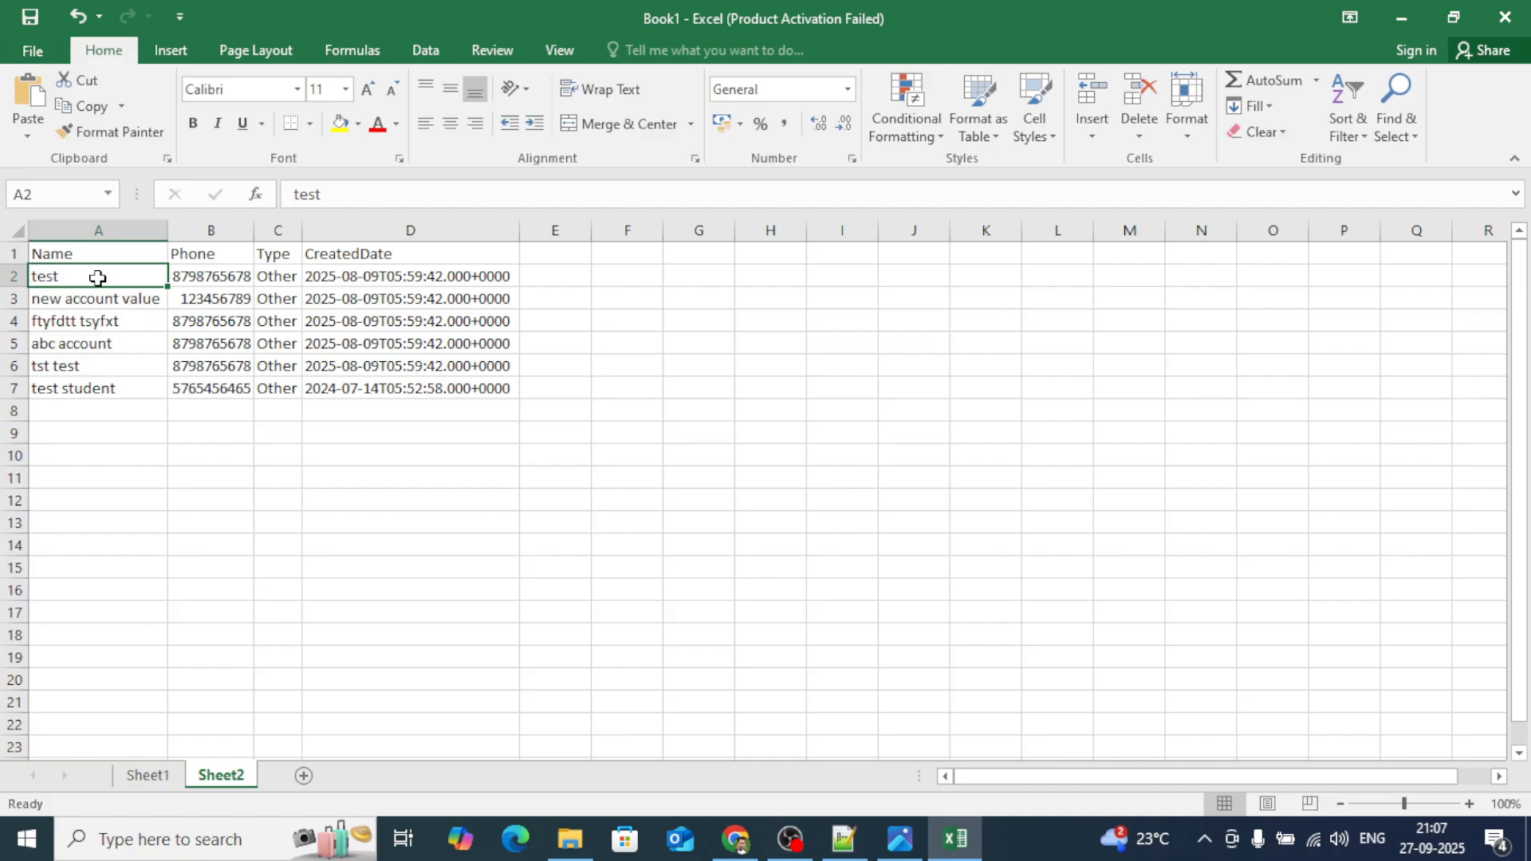
{"action": "type", "text": "new acco"}
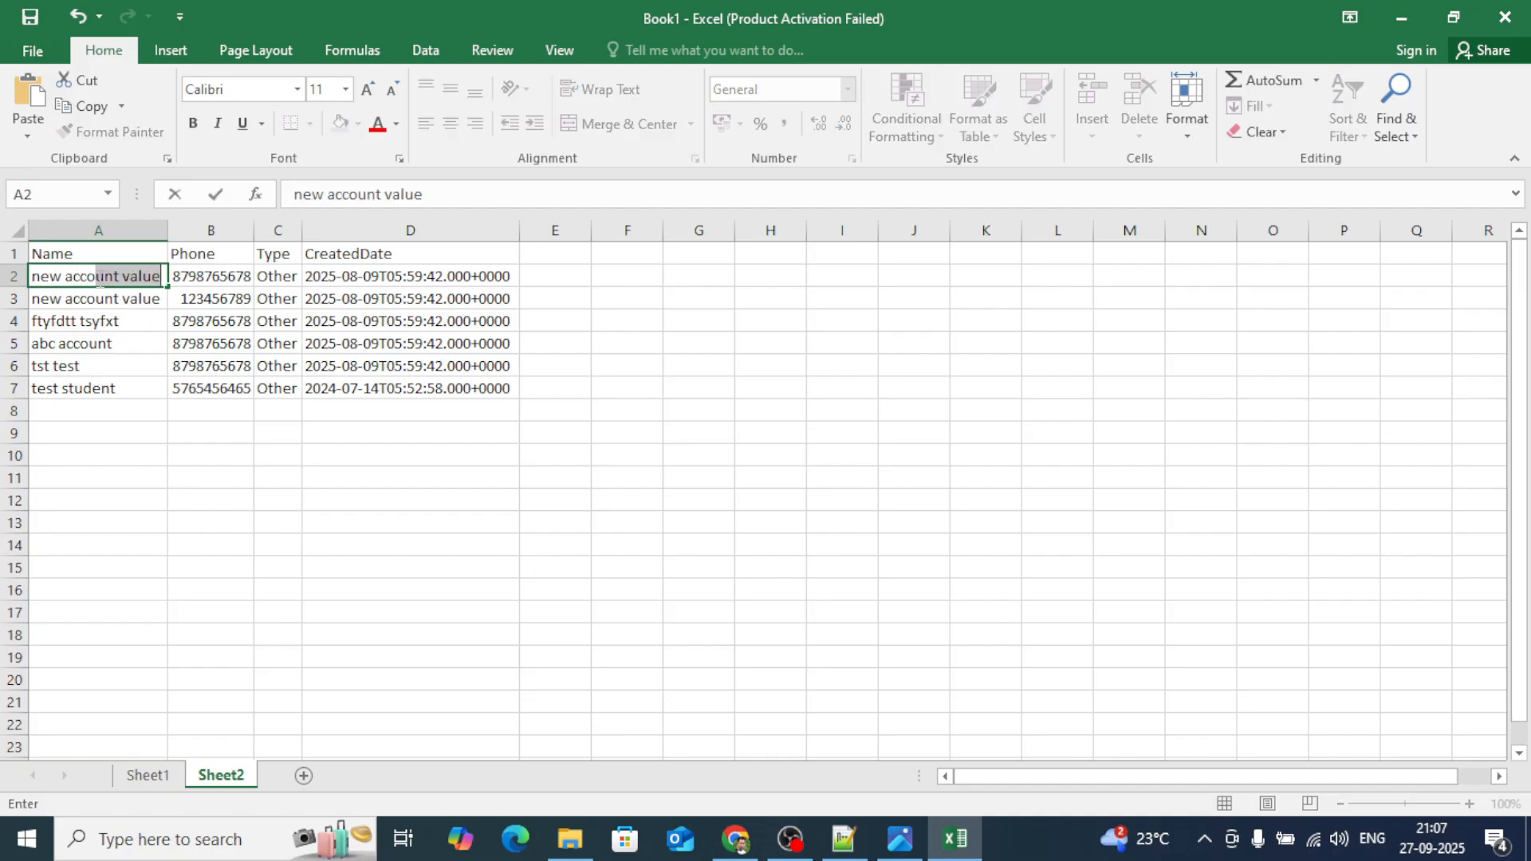
{"action": "type", "text": "unt record"}
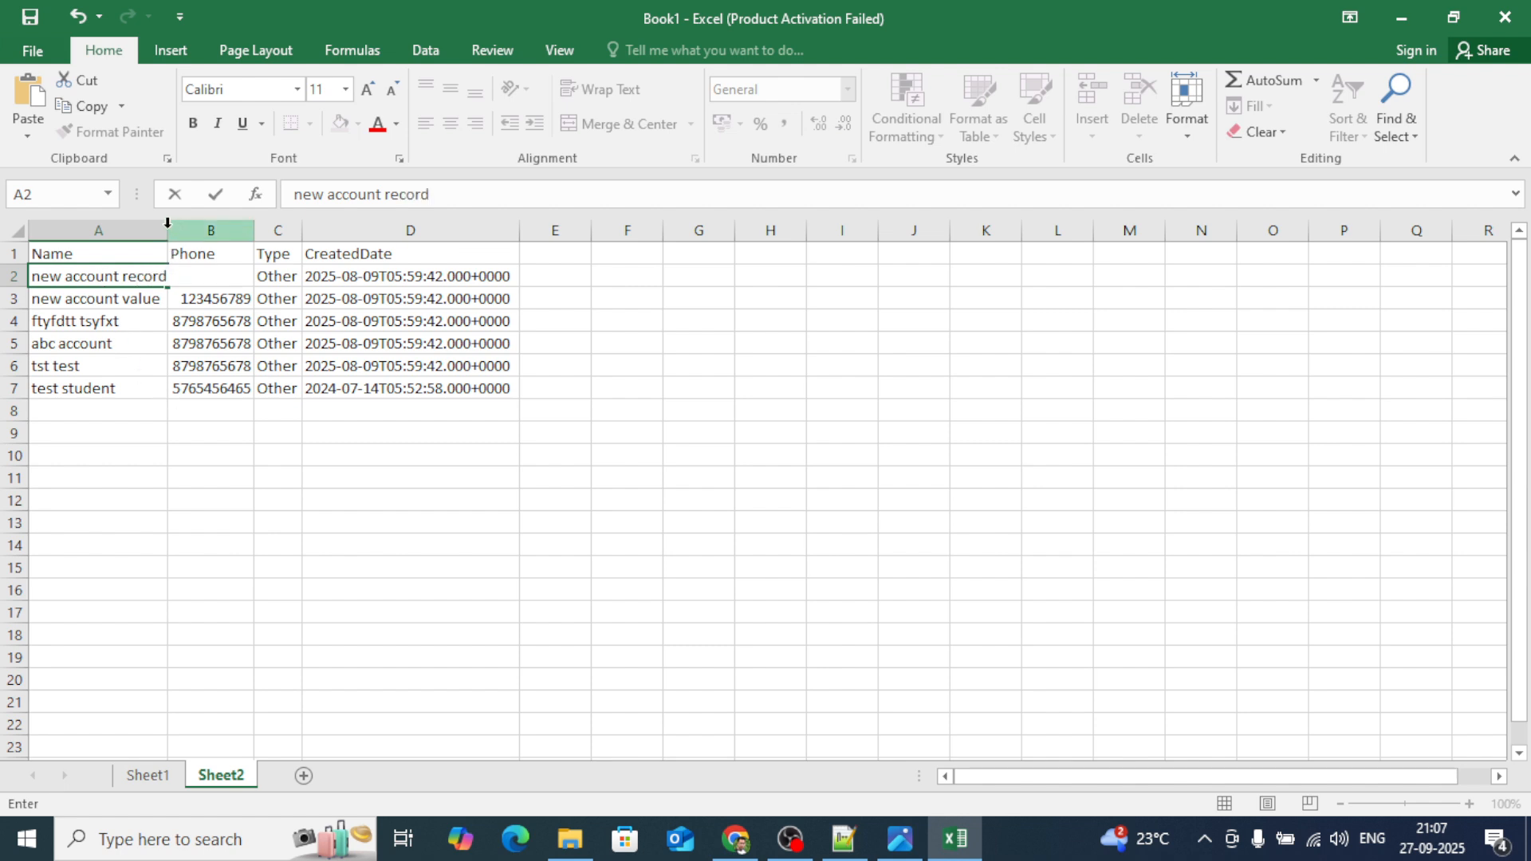
{"action": "left_click", "coordinate": [184, 458]}
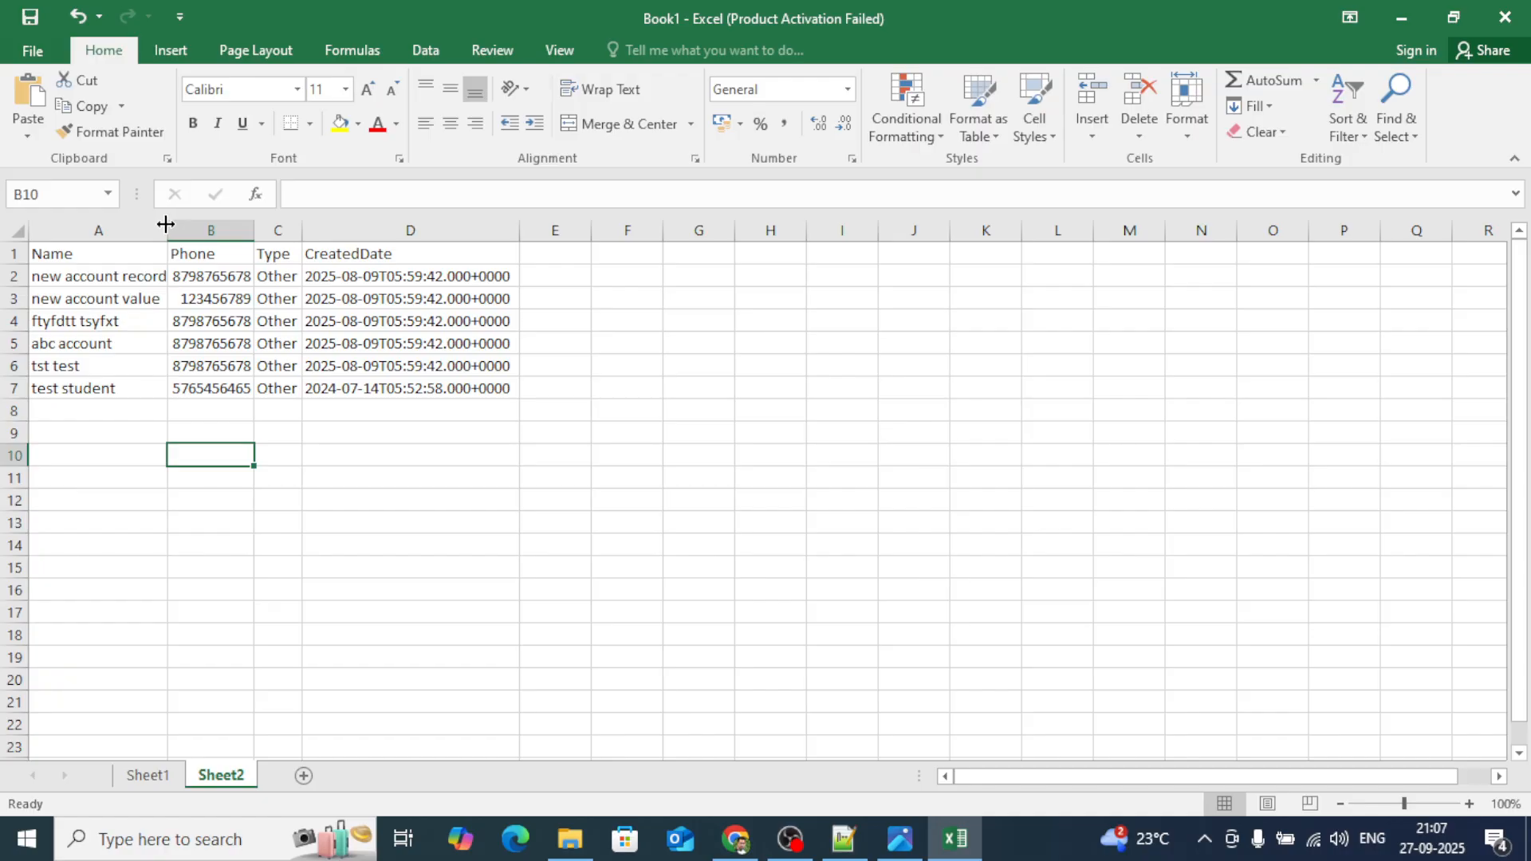
{"action": "left_click_drag", "start_coordinate": [168, 229], "coordinate": [211, 229]}
{"action": "left_click", "coordinate": [183, 278]}
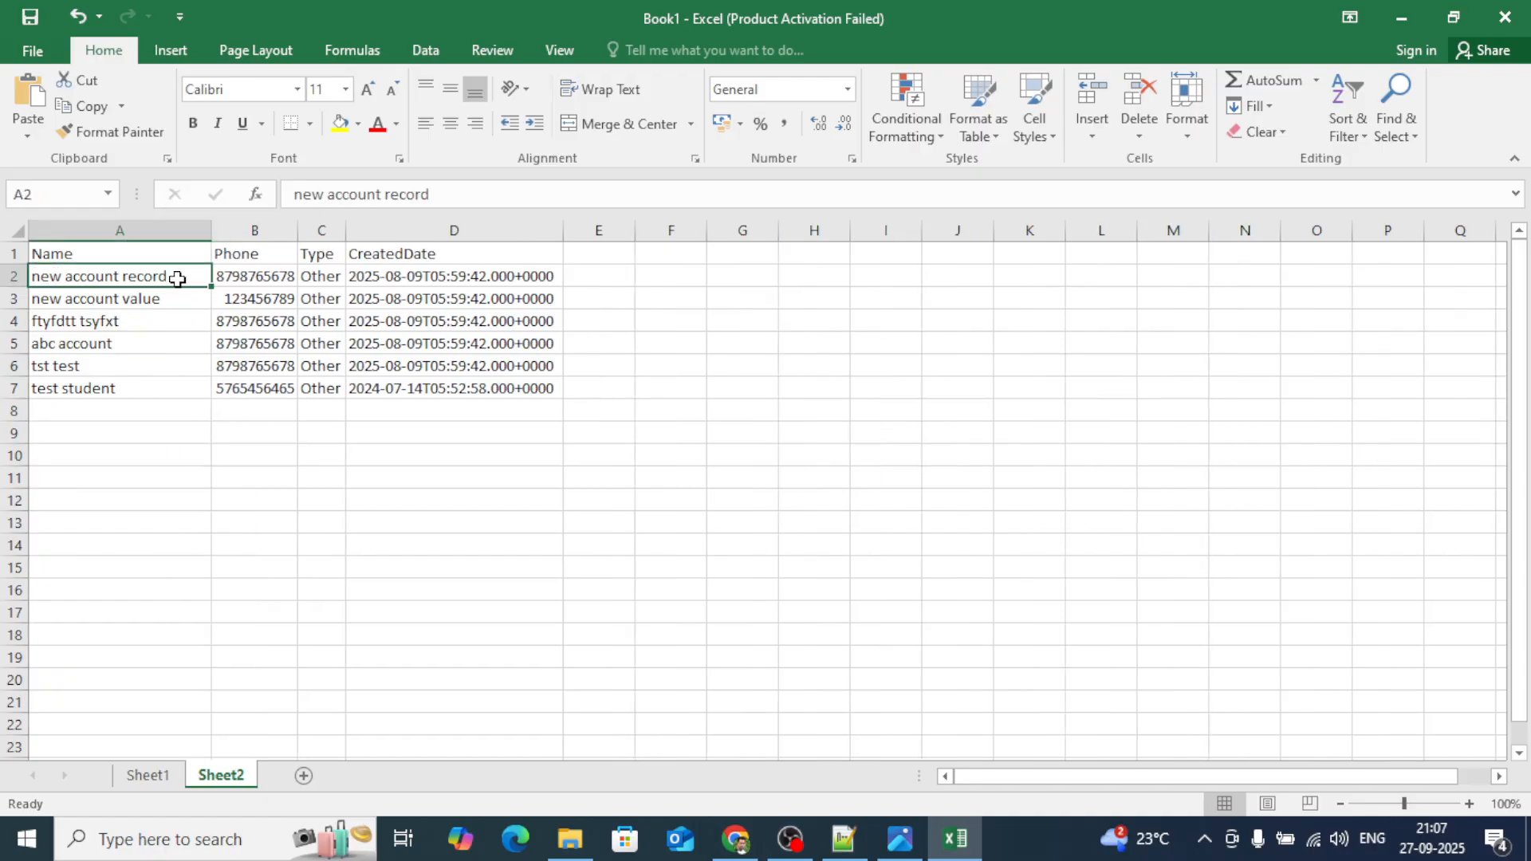
{"action": "left_click_drag", "start_coordinate": [213, 286], "coordinate": [213, 396]}
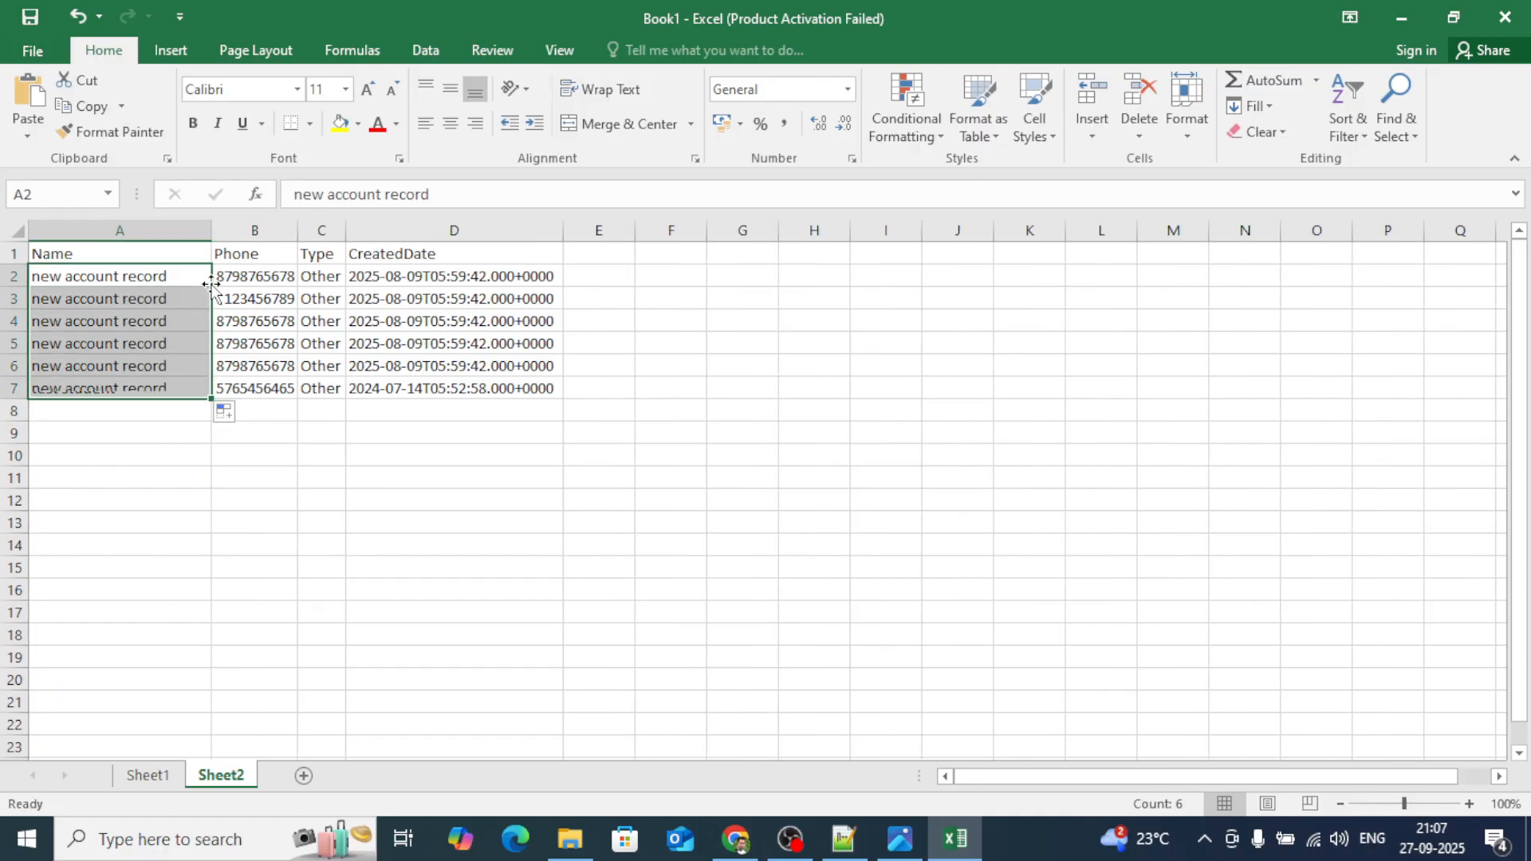
{"action": "left_click", "coordinate": [405, 475]}
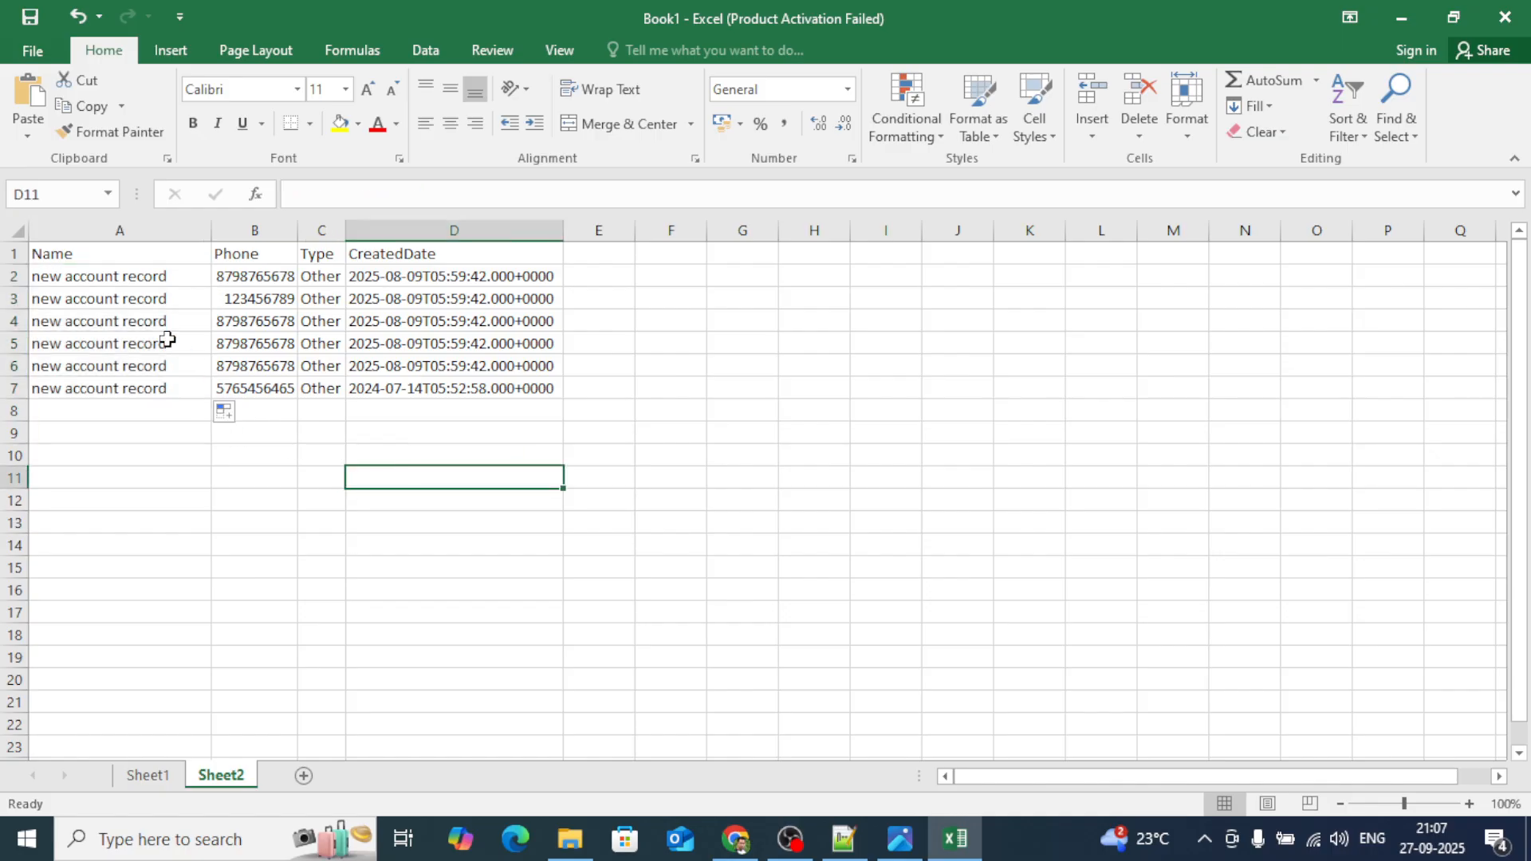
{"action": "left_click", "coordinate": [72, 255]}
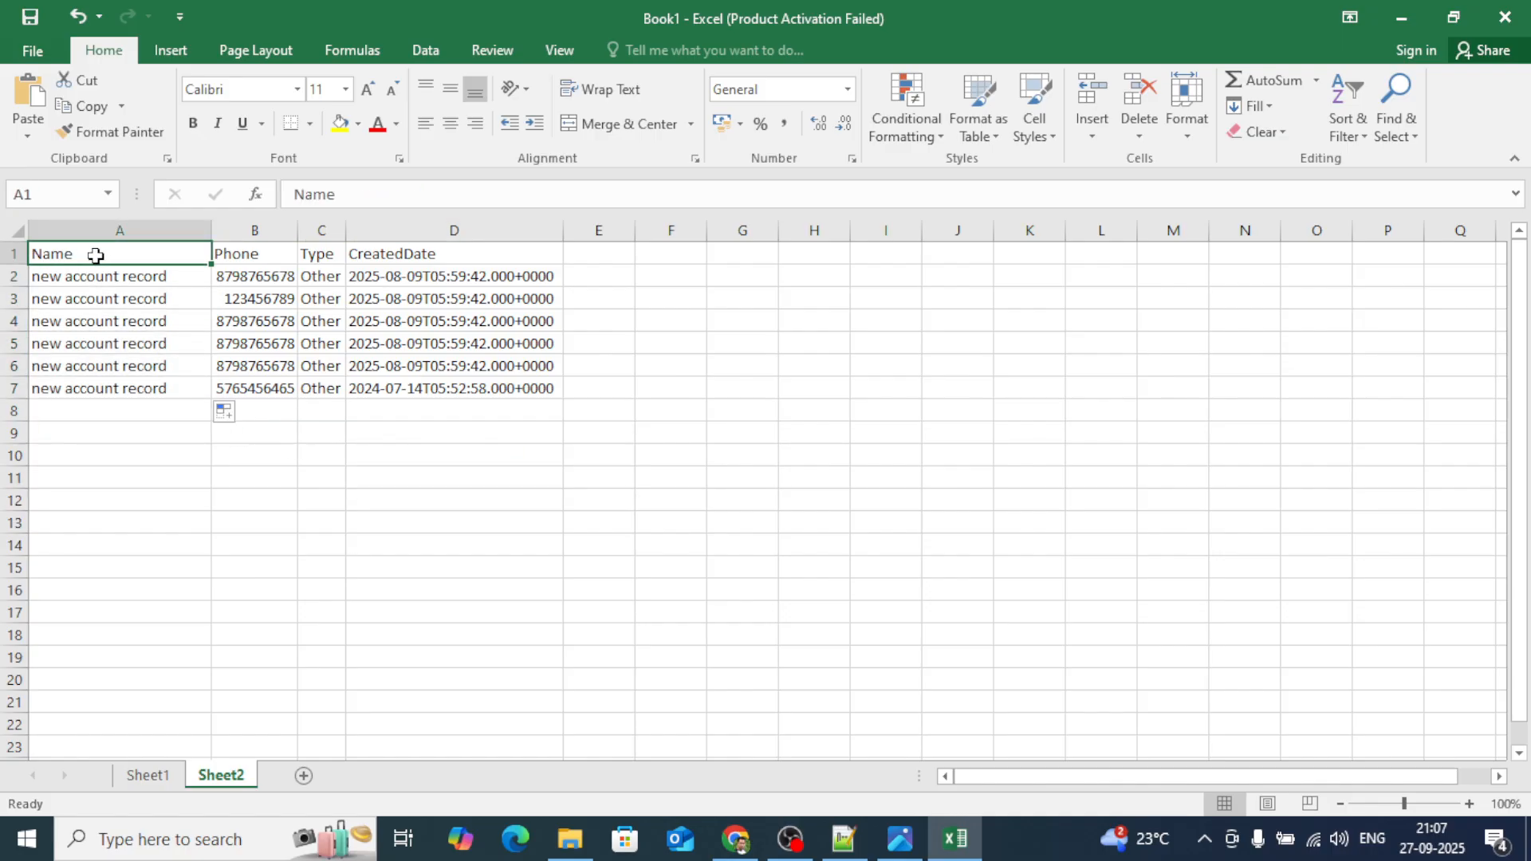
Rename headers to 'Account Name' and 'Account Type' and widen column C to fit.
{"action": "left_click", "coordinate": [295, 193]}
{"action": "type", "text": "Account"}
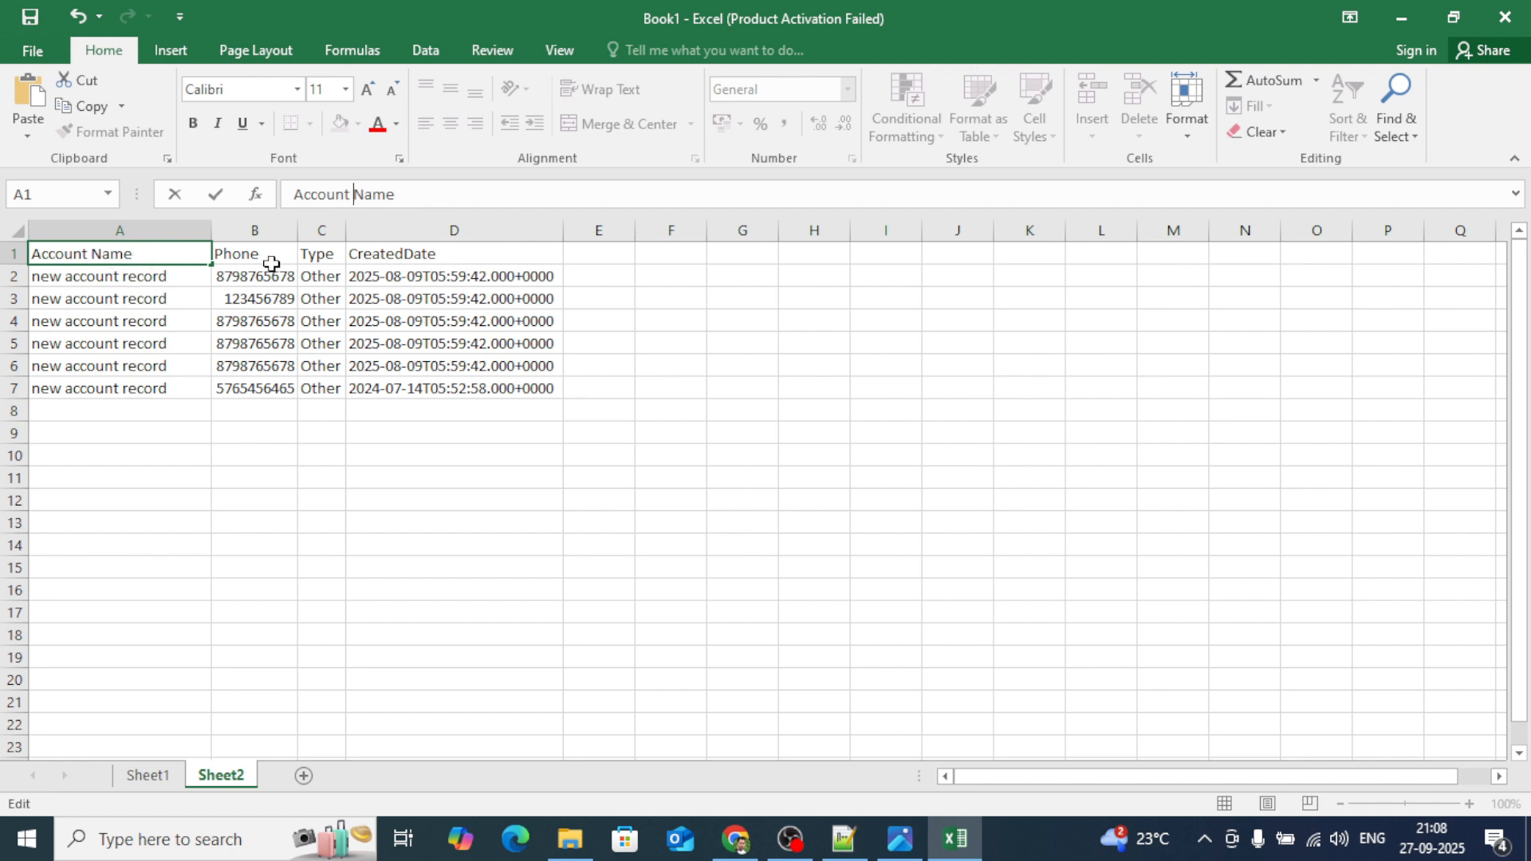
{"action": "left_click", "coordinate": [319, 259]}
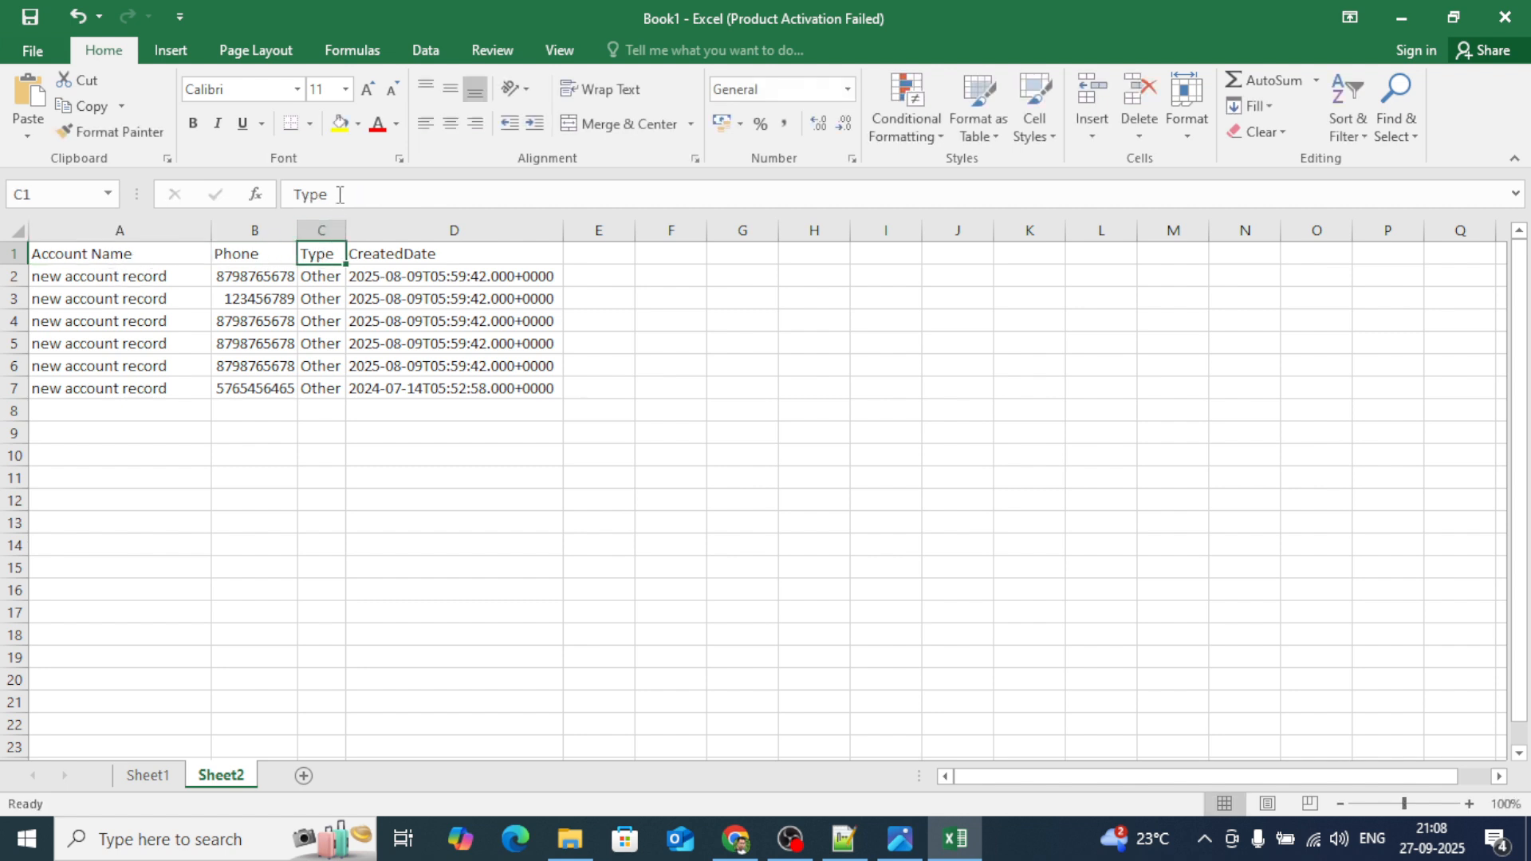
{"action": "left_click", "coordinate": [297, 194]}
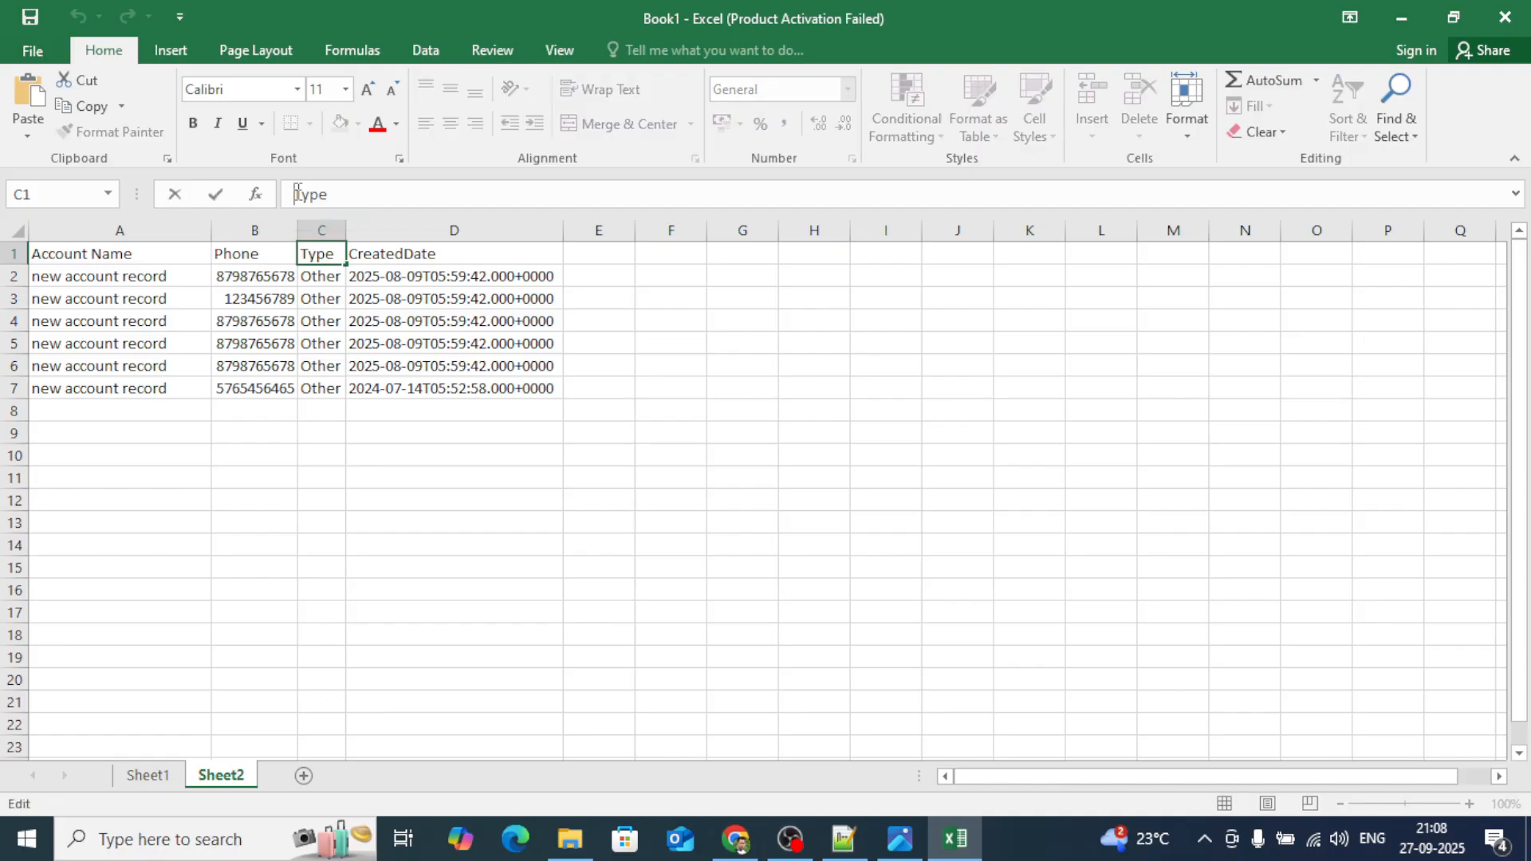
{"action": "type", "text": "Account"}
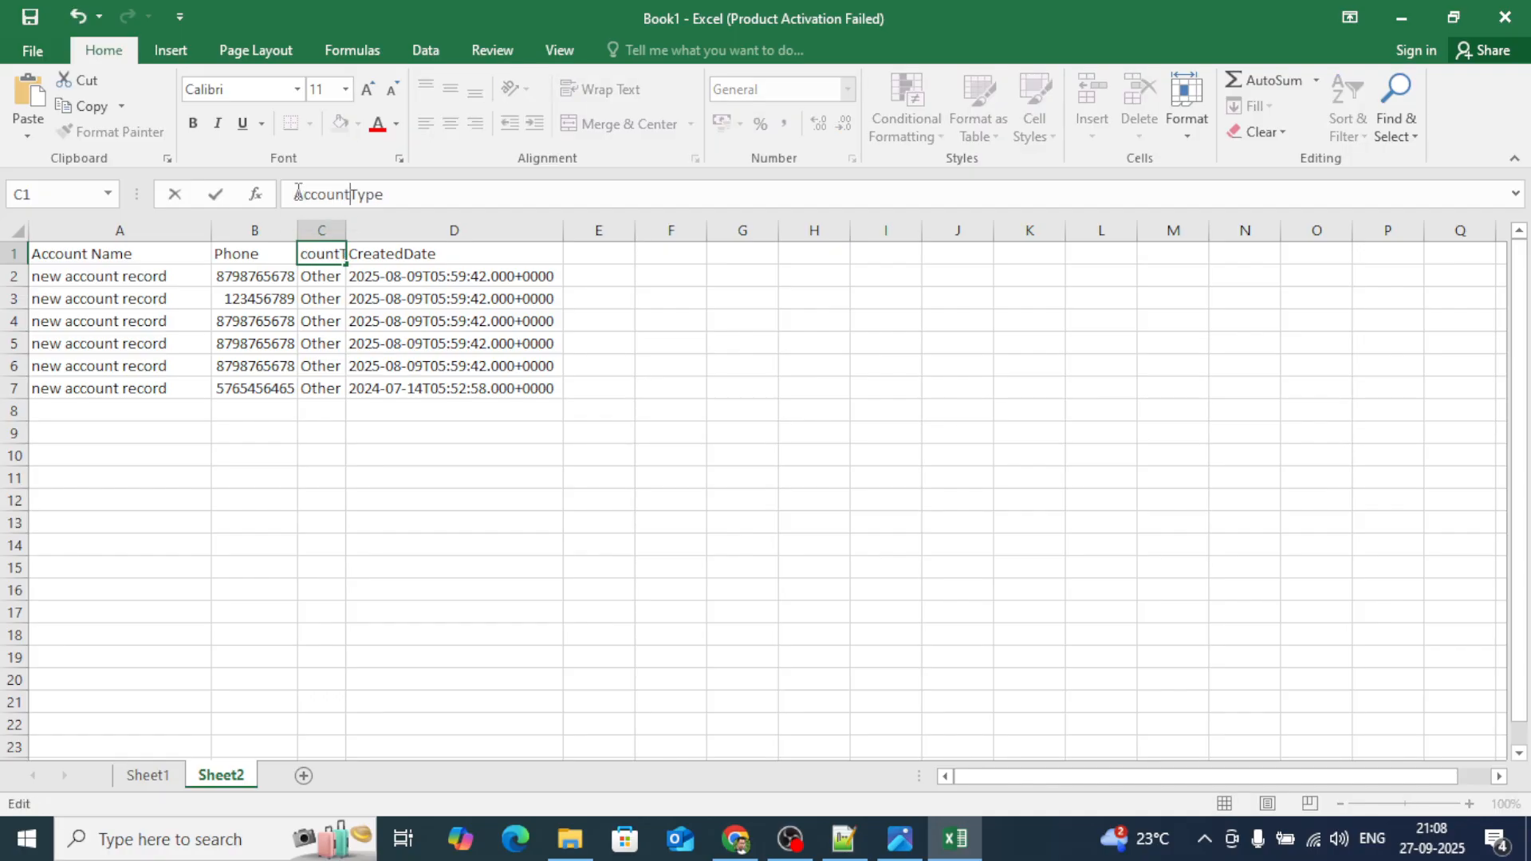
{"action": "left_click", "coordinate": [452, 361]}
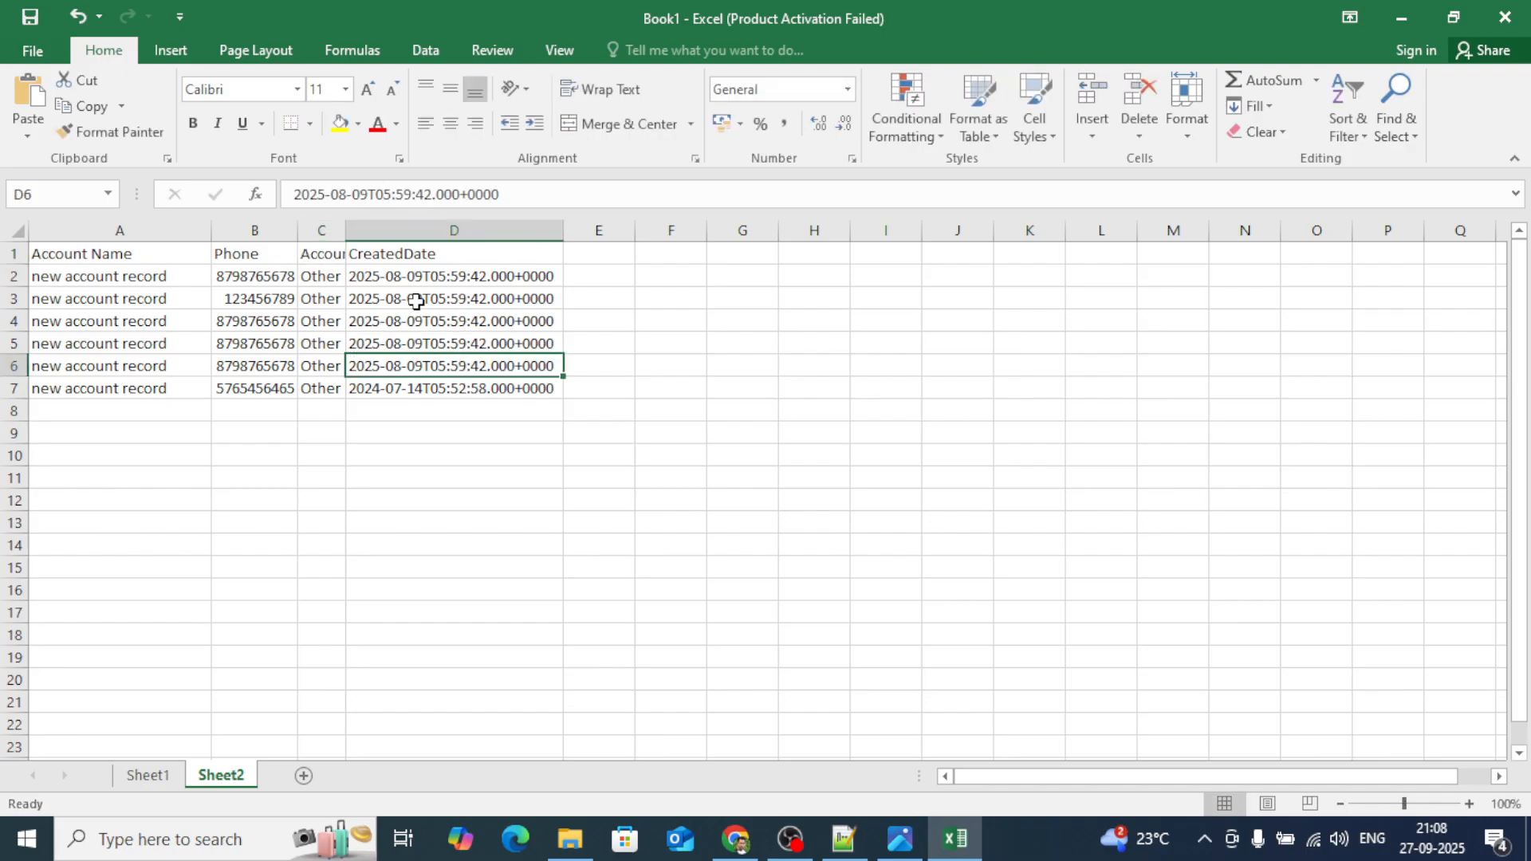
{"action": "left_click_drag", "start_coordinate": [343, 228], "coordinate": [435, 229]}
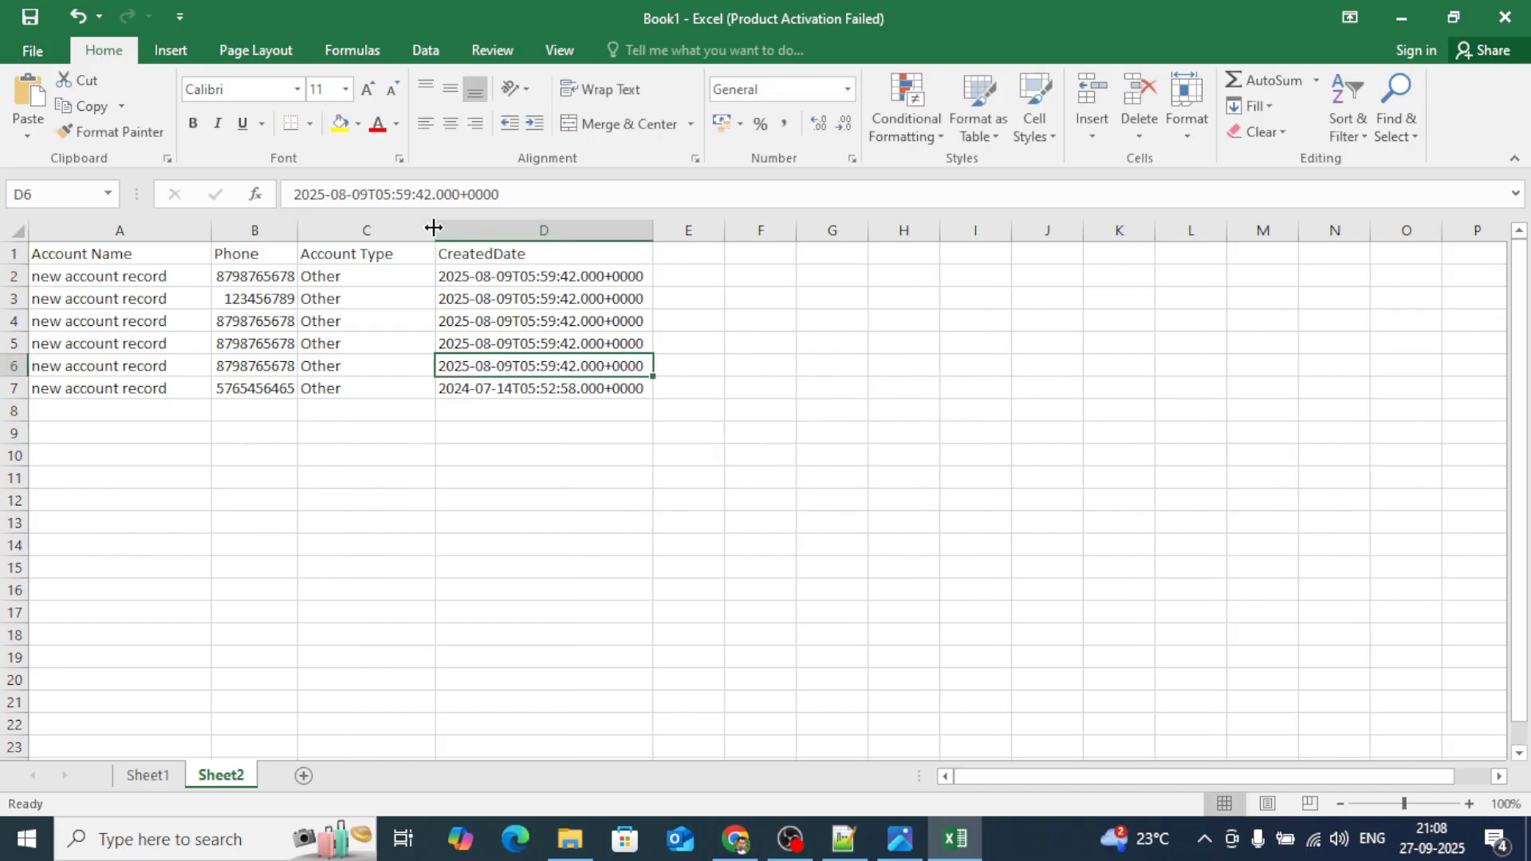
{"action": "left_click", "coordinate": [462, 475]}
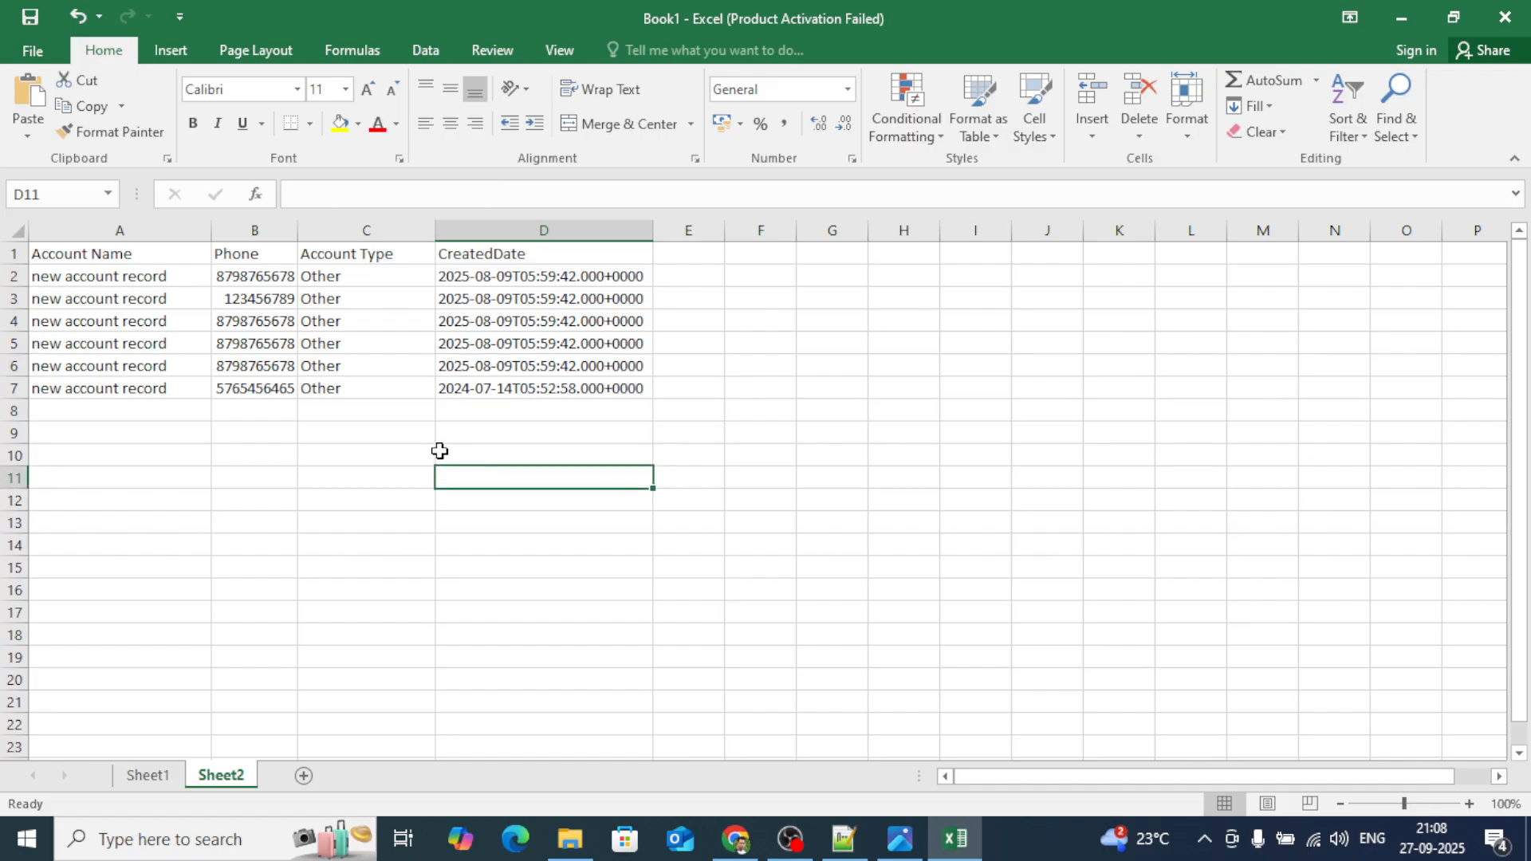
Select the full account table range, then select the CreatedDate column.
{"action": "left_click", "coordinate": [79, 254]}
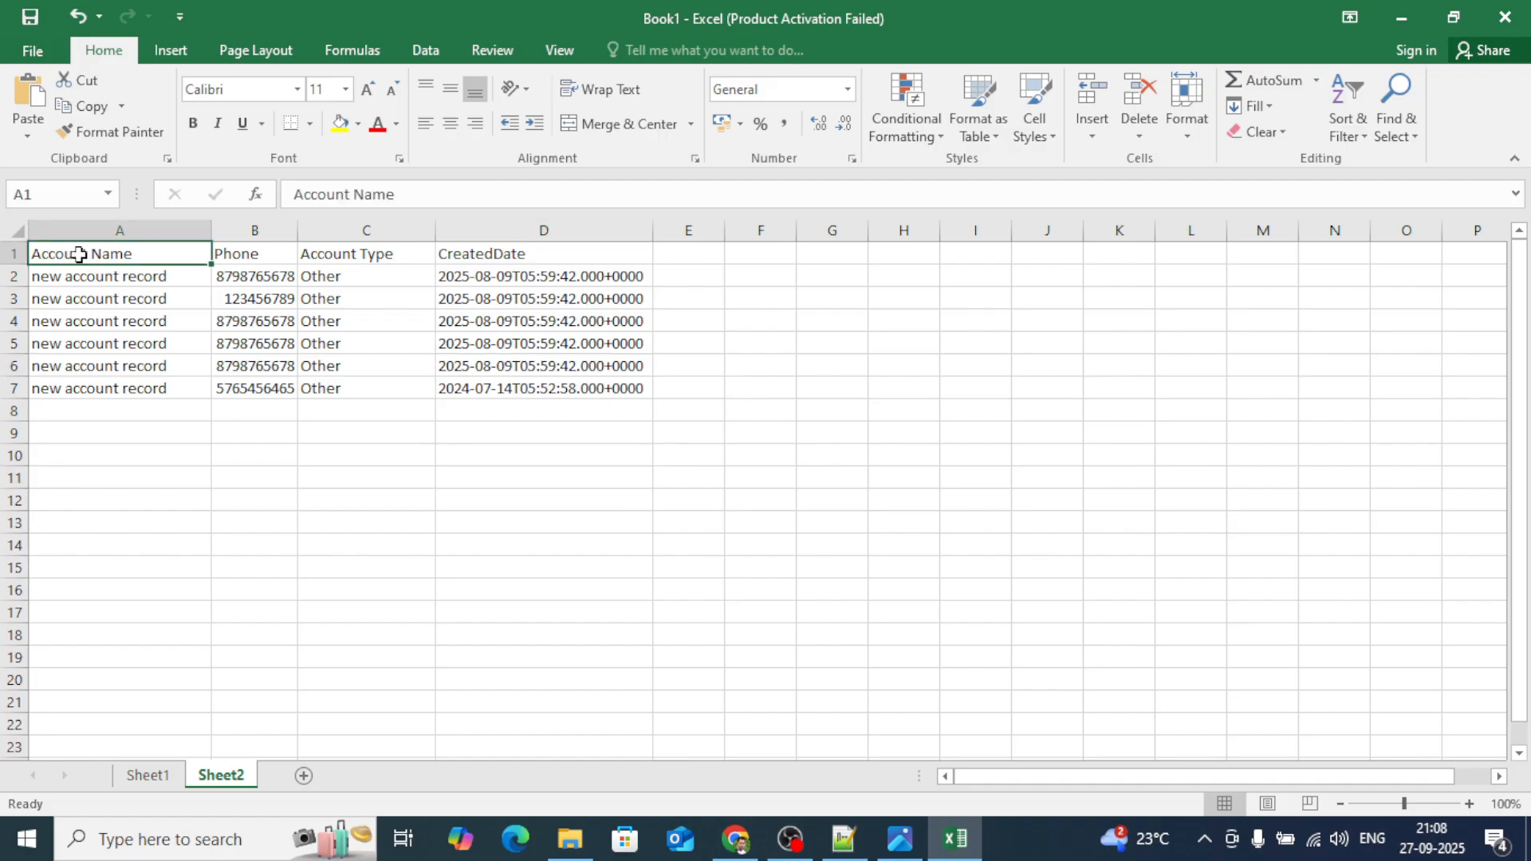
{"action": "key", "text": "ctrl+shift+Down"}
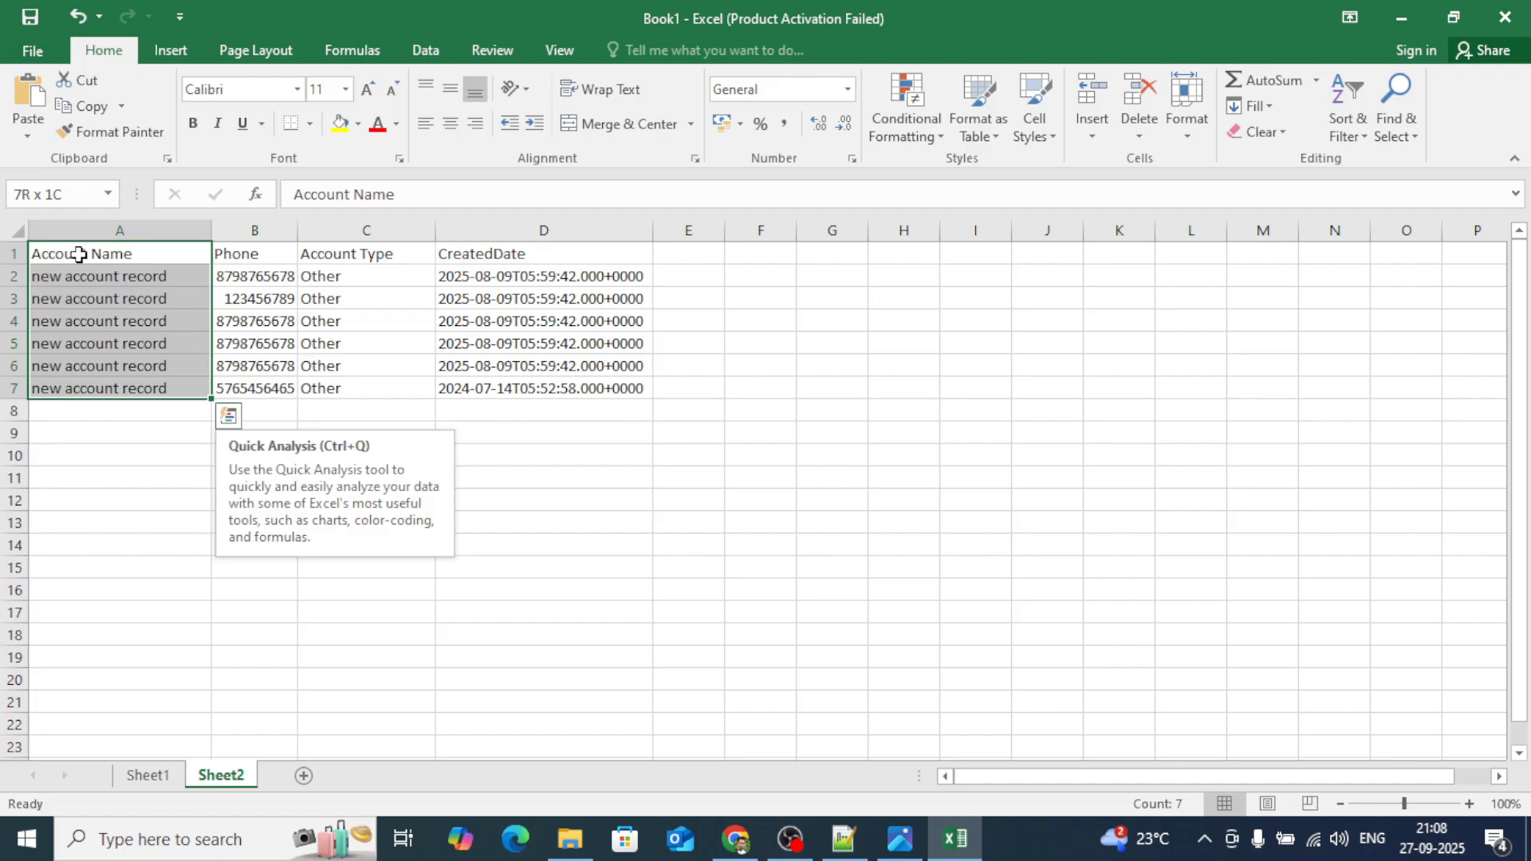
{"action": "key", "text": "ctrl+shift+Right"}
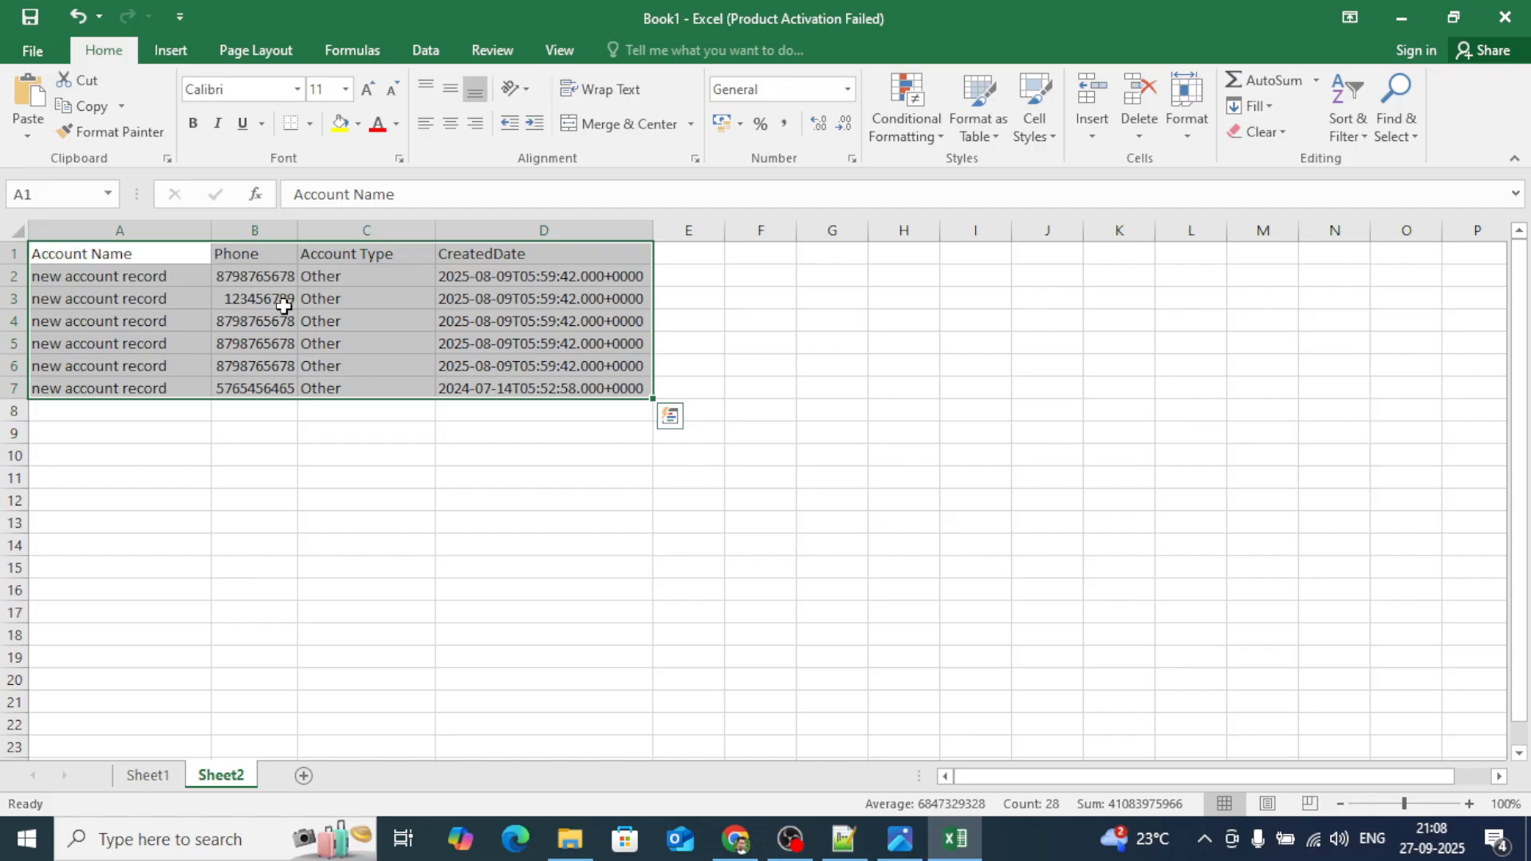
{"action": "left_click", "coordinate": [529, 301]}
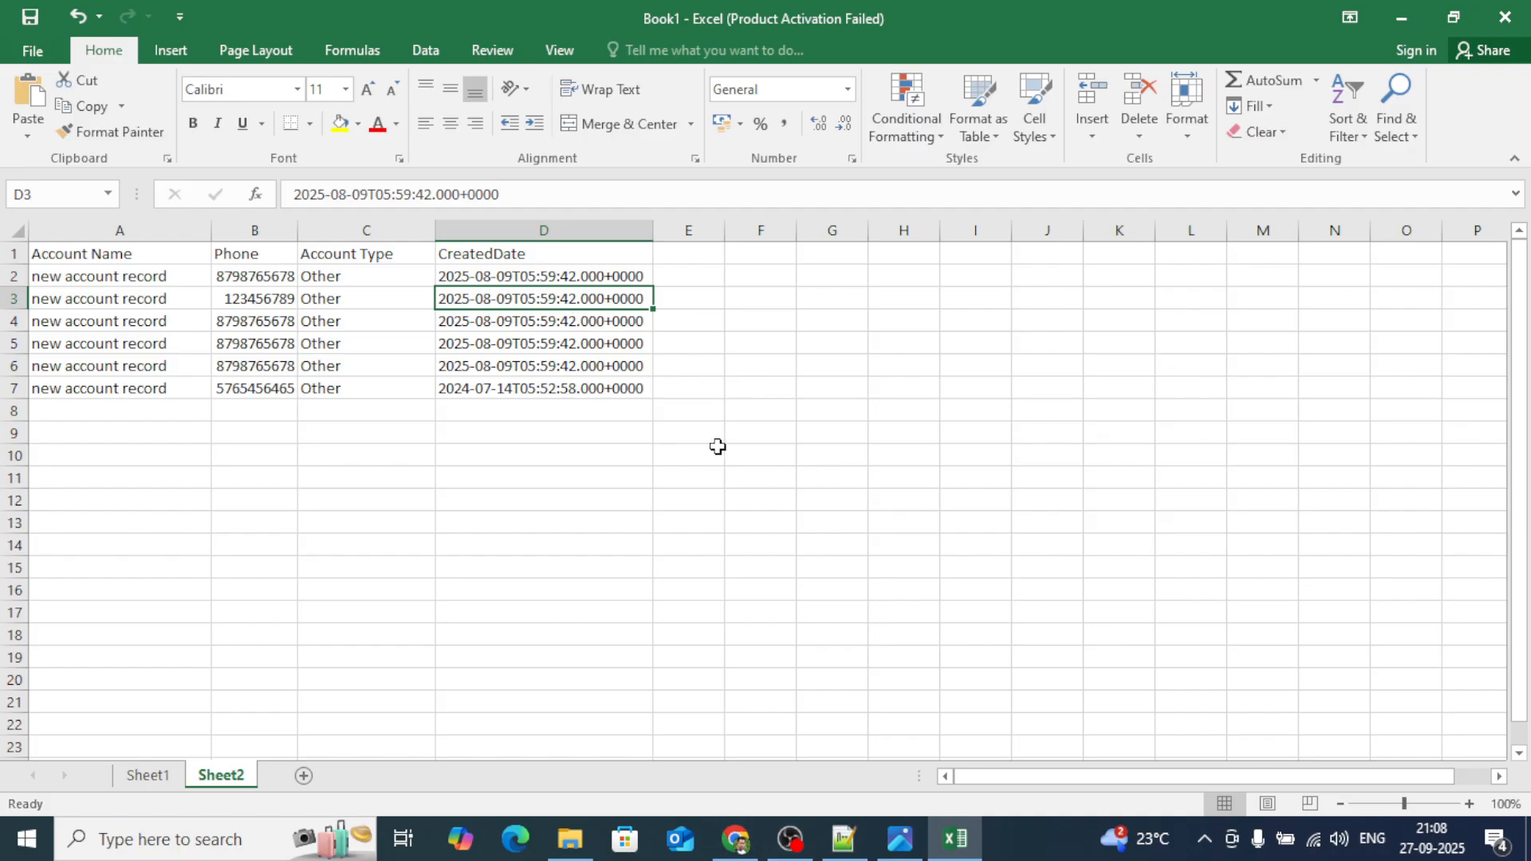
{"action": "left_click", "coordinate": [469, 224]}
Delete the CreatedDate column, copy the A1:C7 account table, and return to Chrome.
{"action": "right_click", "coordinate": [470, 227]}
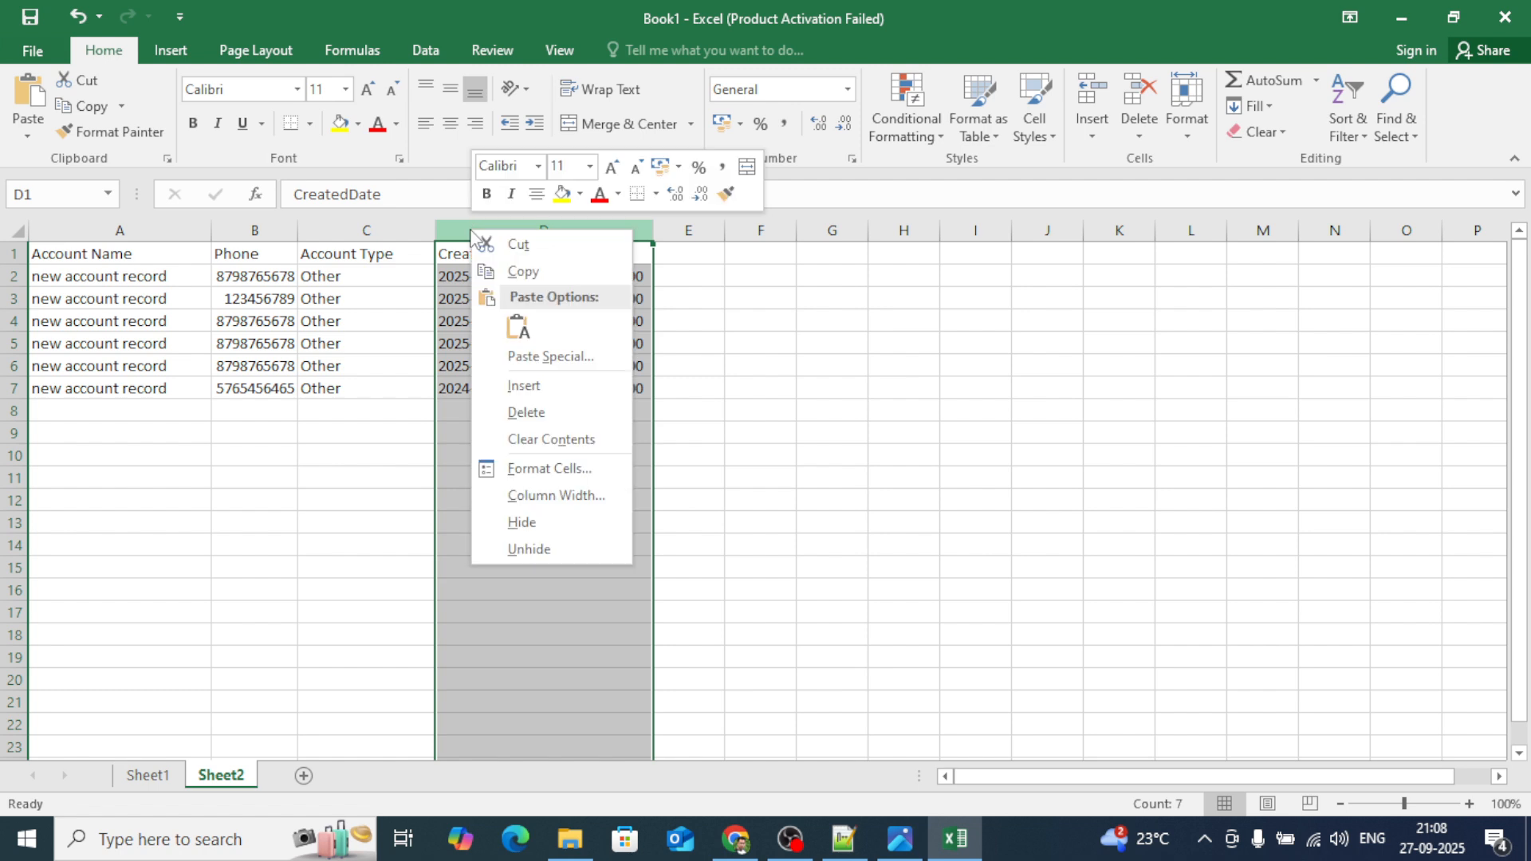
{"action": "left_click", "coordinate": [527, 412]}
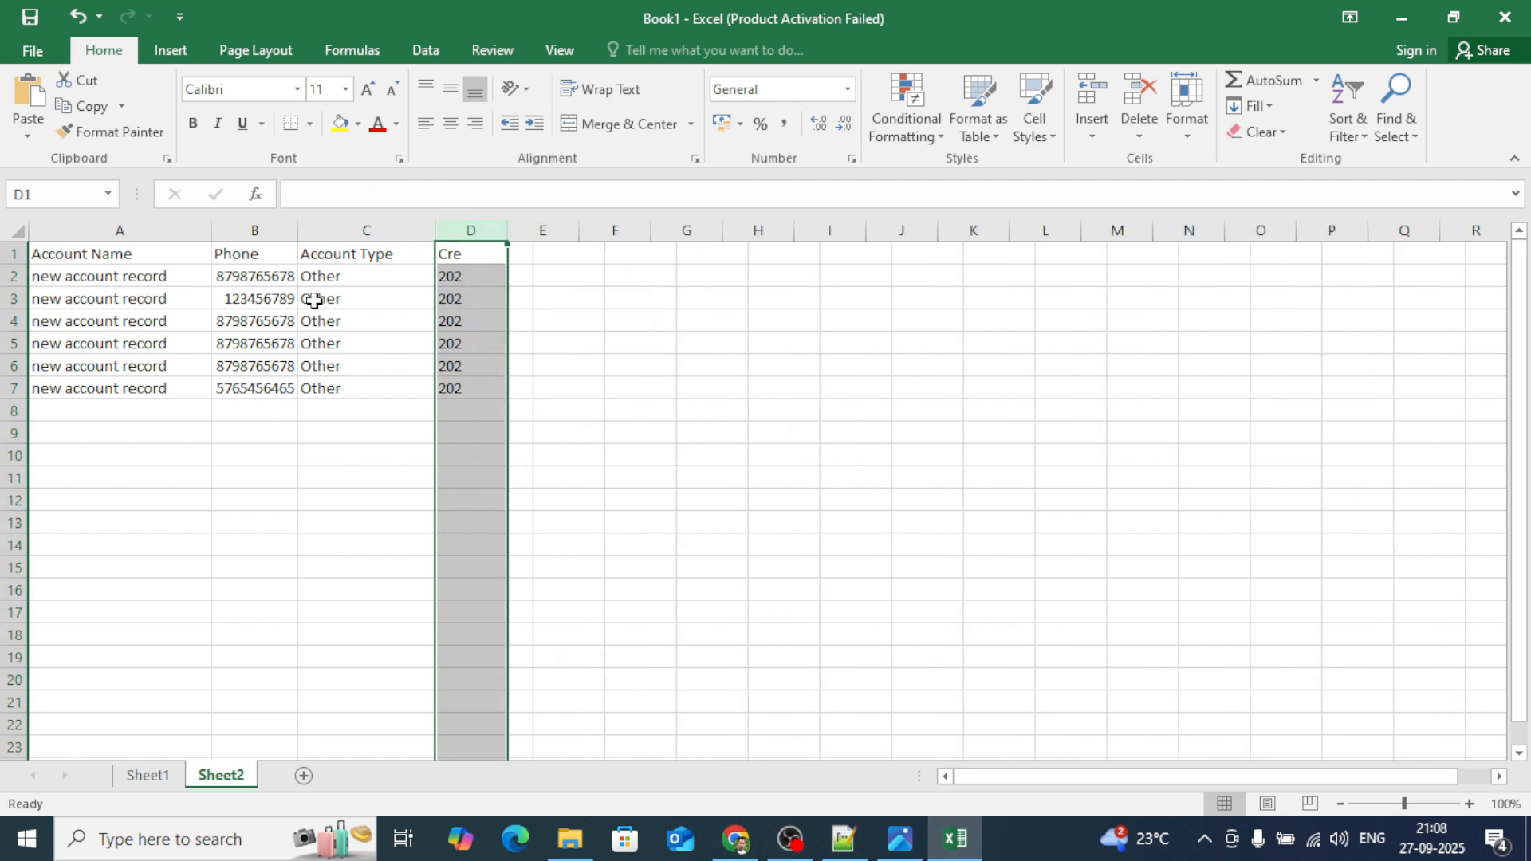
{"action": "left_click", "coordinate": [77, 249]}
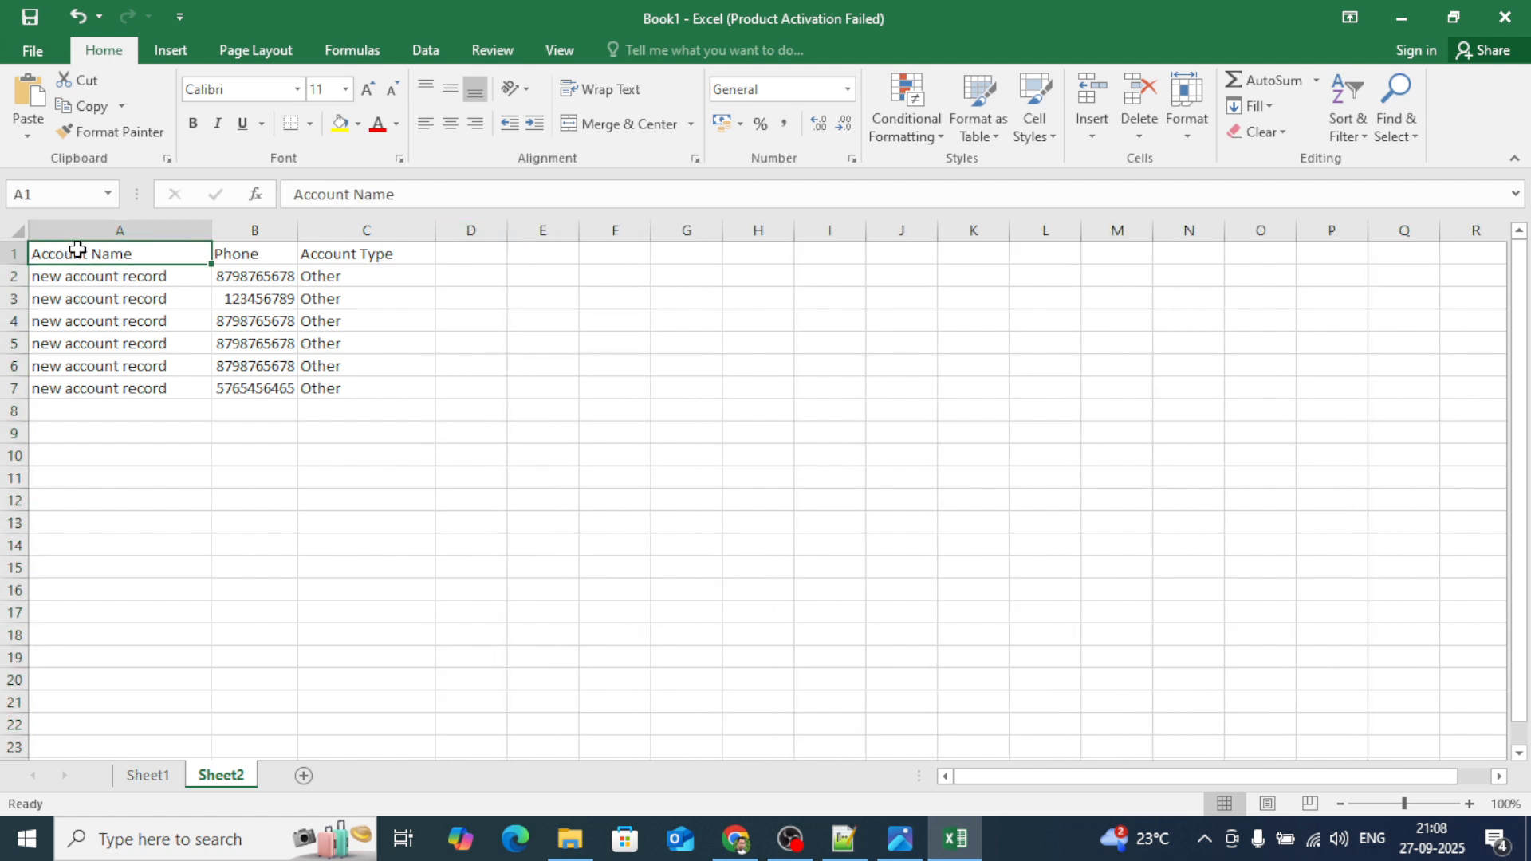
{"action": "key", "text": "ctrl+shift+Down"}
{"action": "key", "text": "ctrl+shift+Right"}
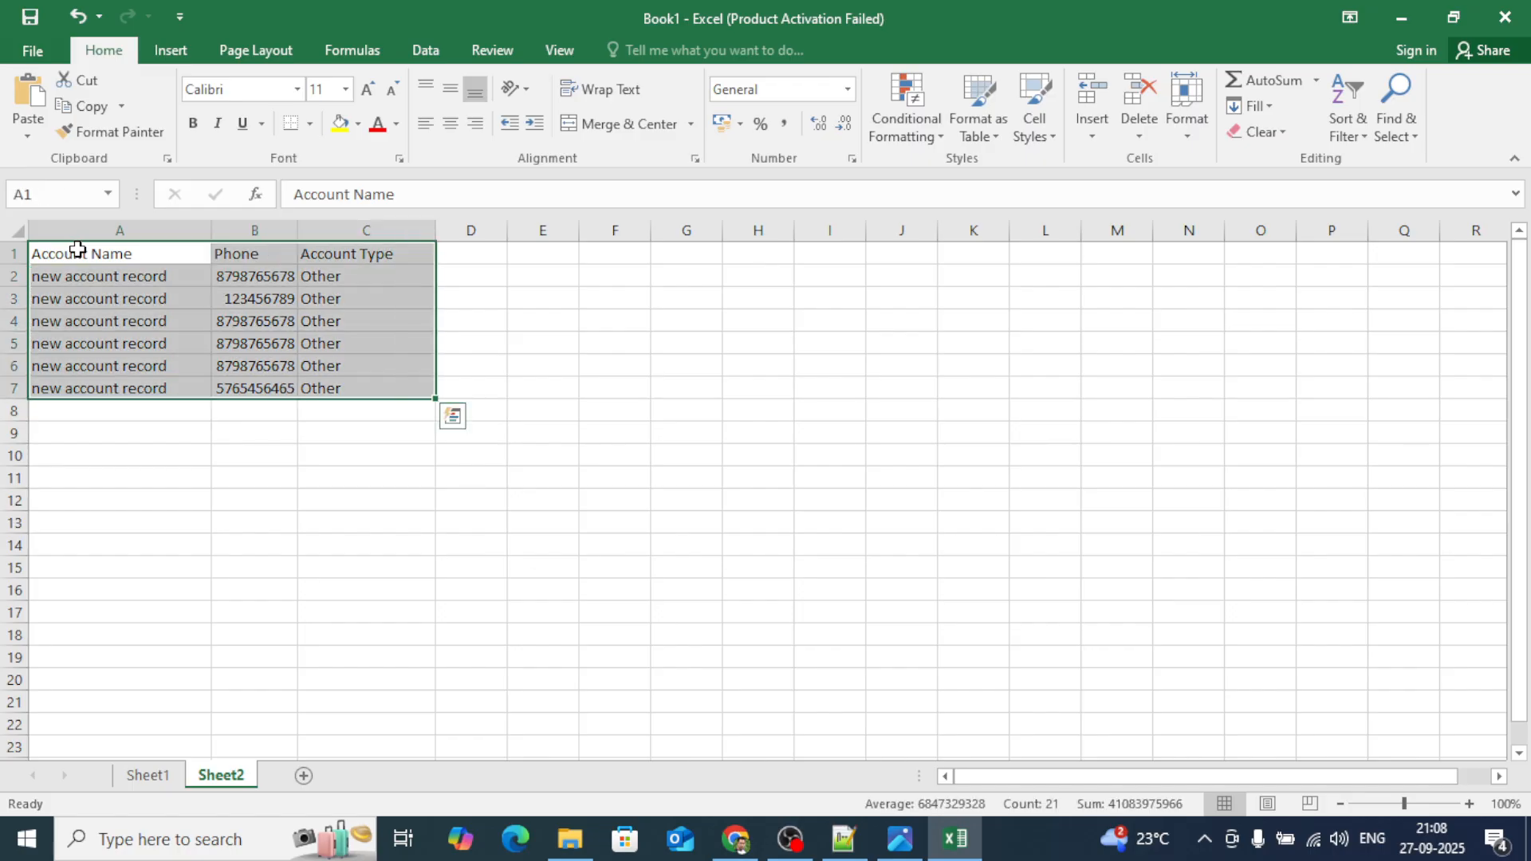
{"action": "key", "text": "ctrl+c"}
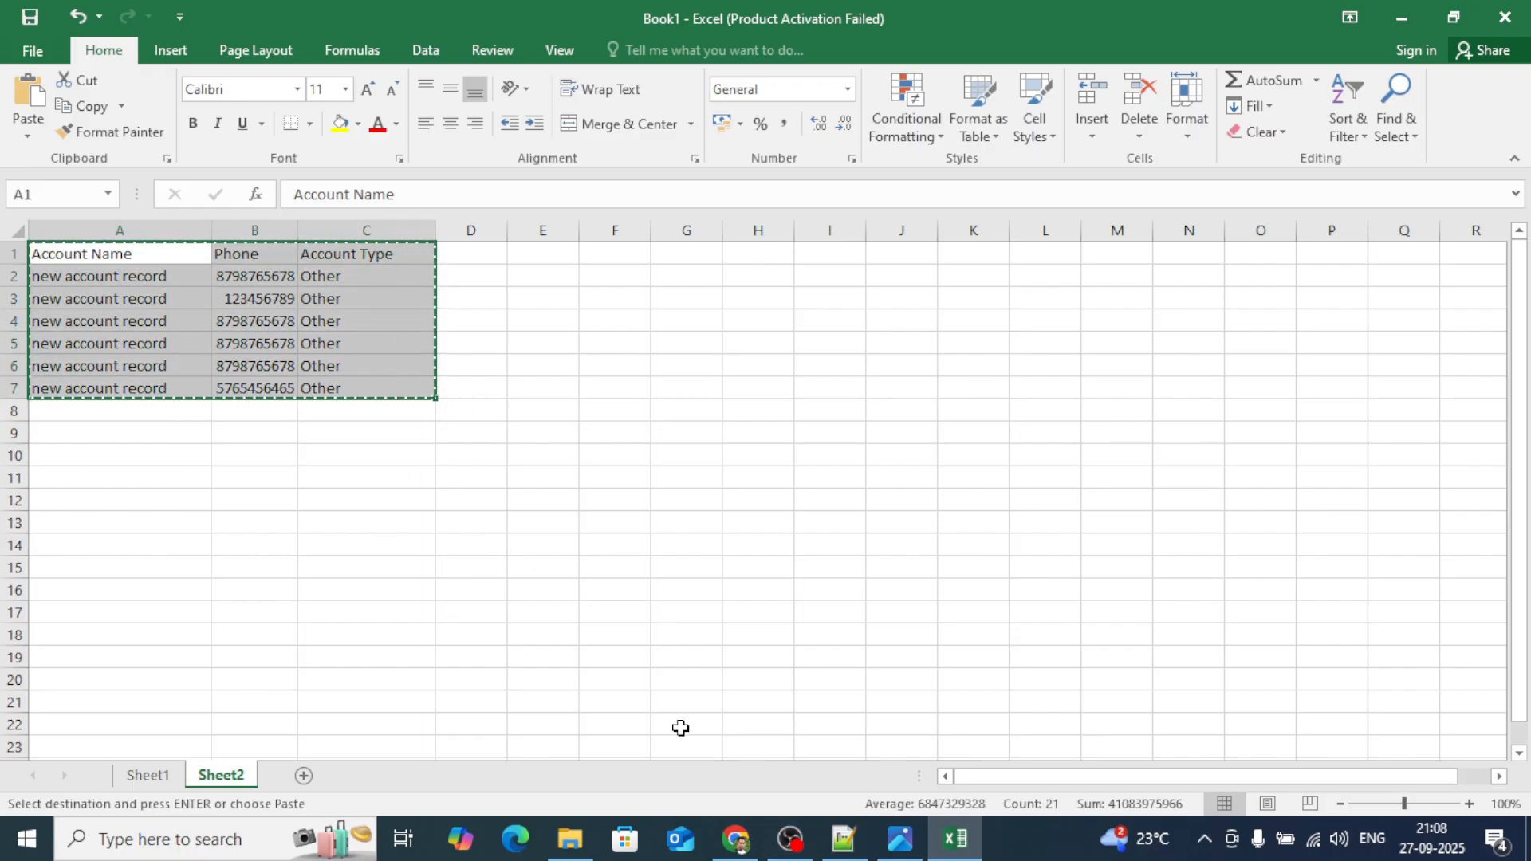
{"action": "left_click", "coordinate": [735, 839]}
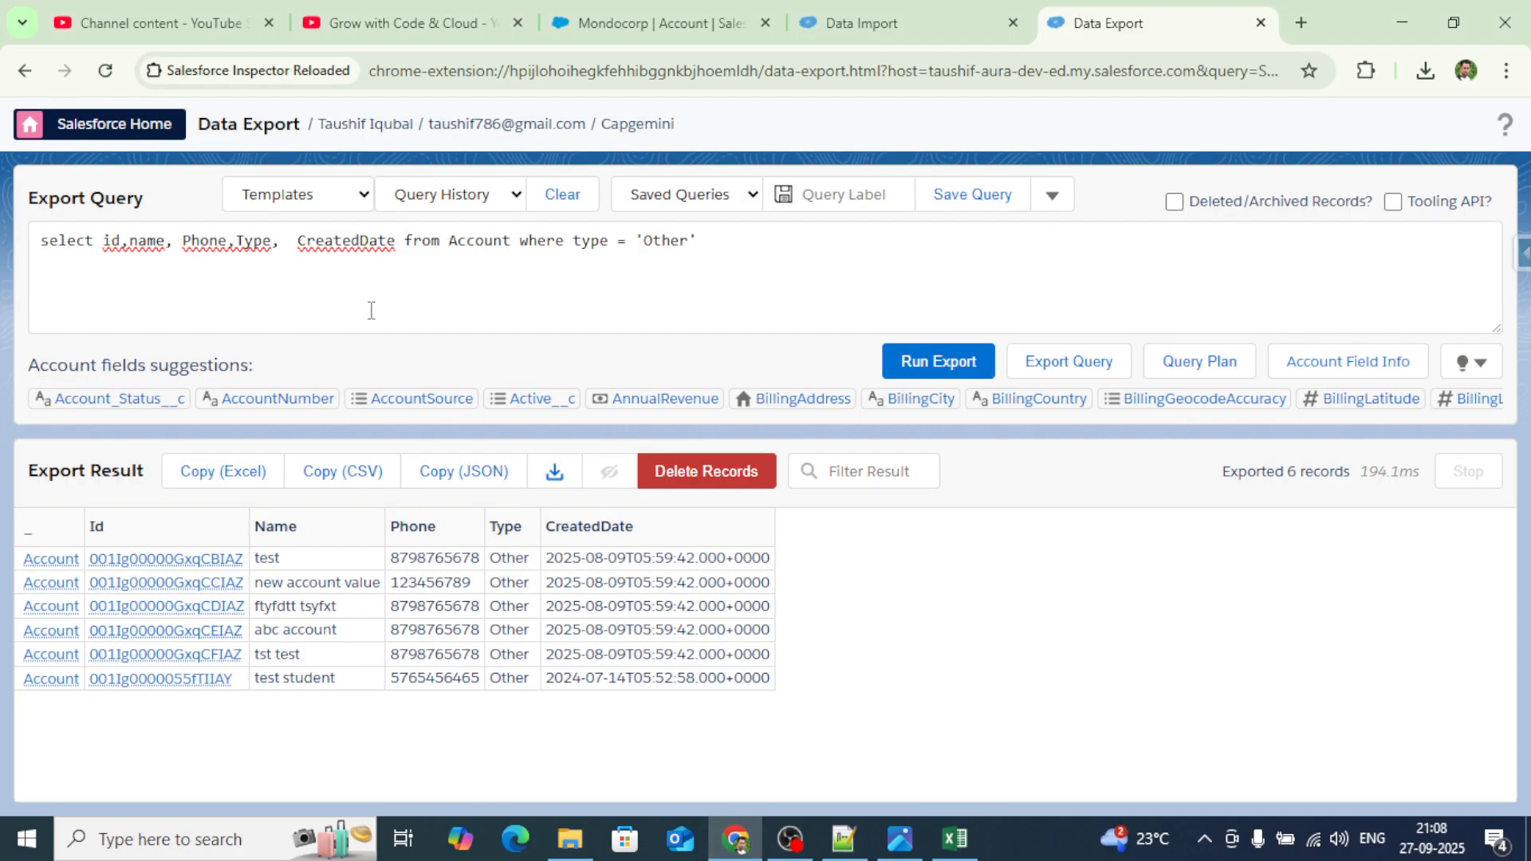
On Data Import, set the action to Insert and paste the copied account table.
{"action": "left_click", "coordinate": [897, 26]}
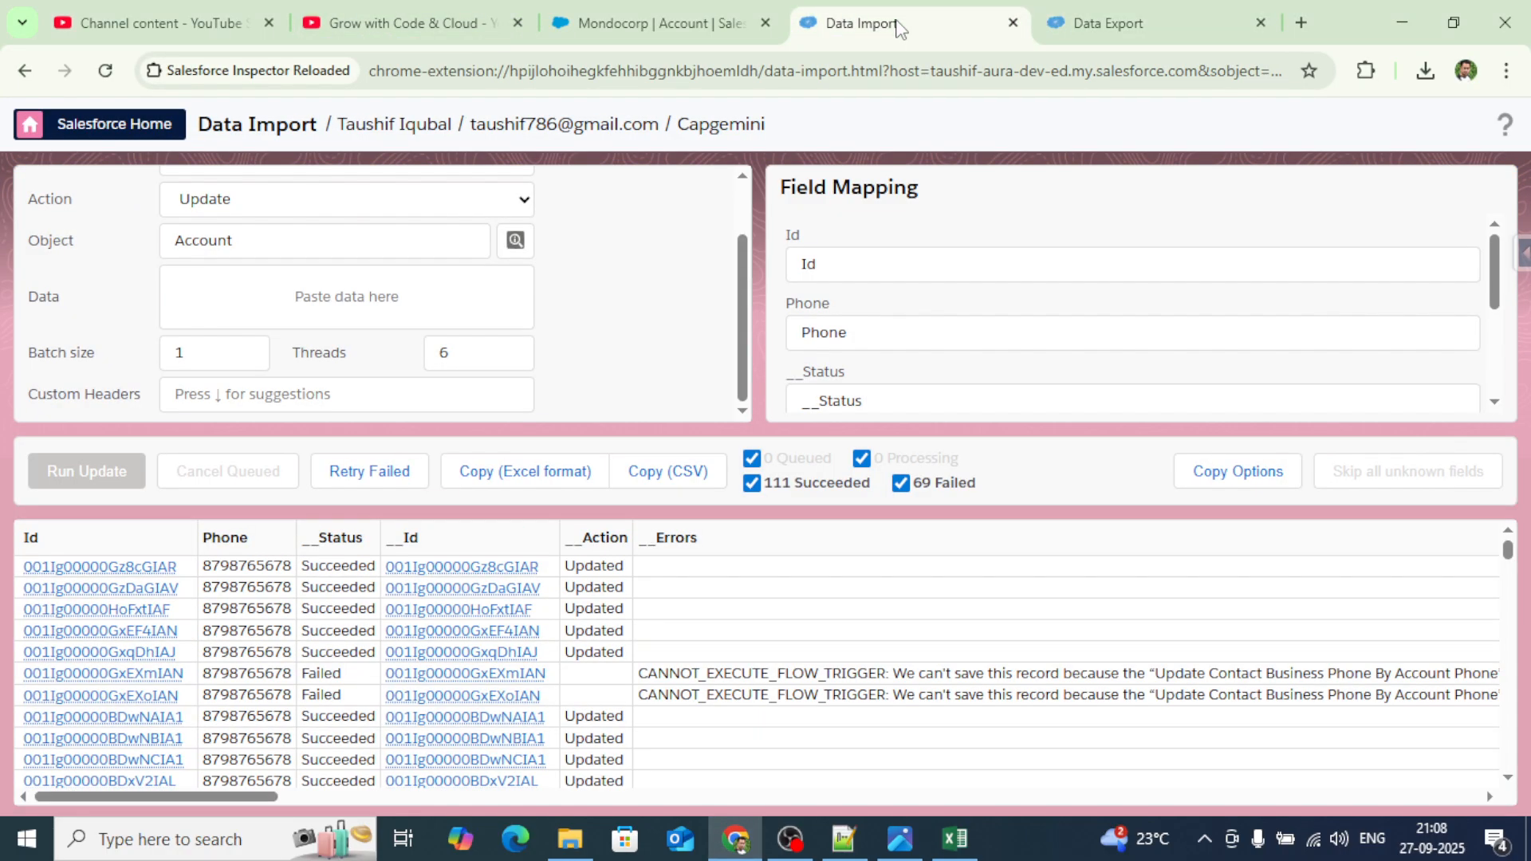
{"action": "left_click", "coordinate": [324, 297]}
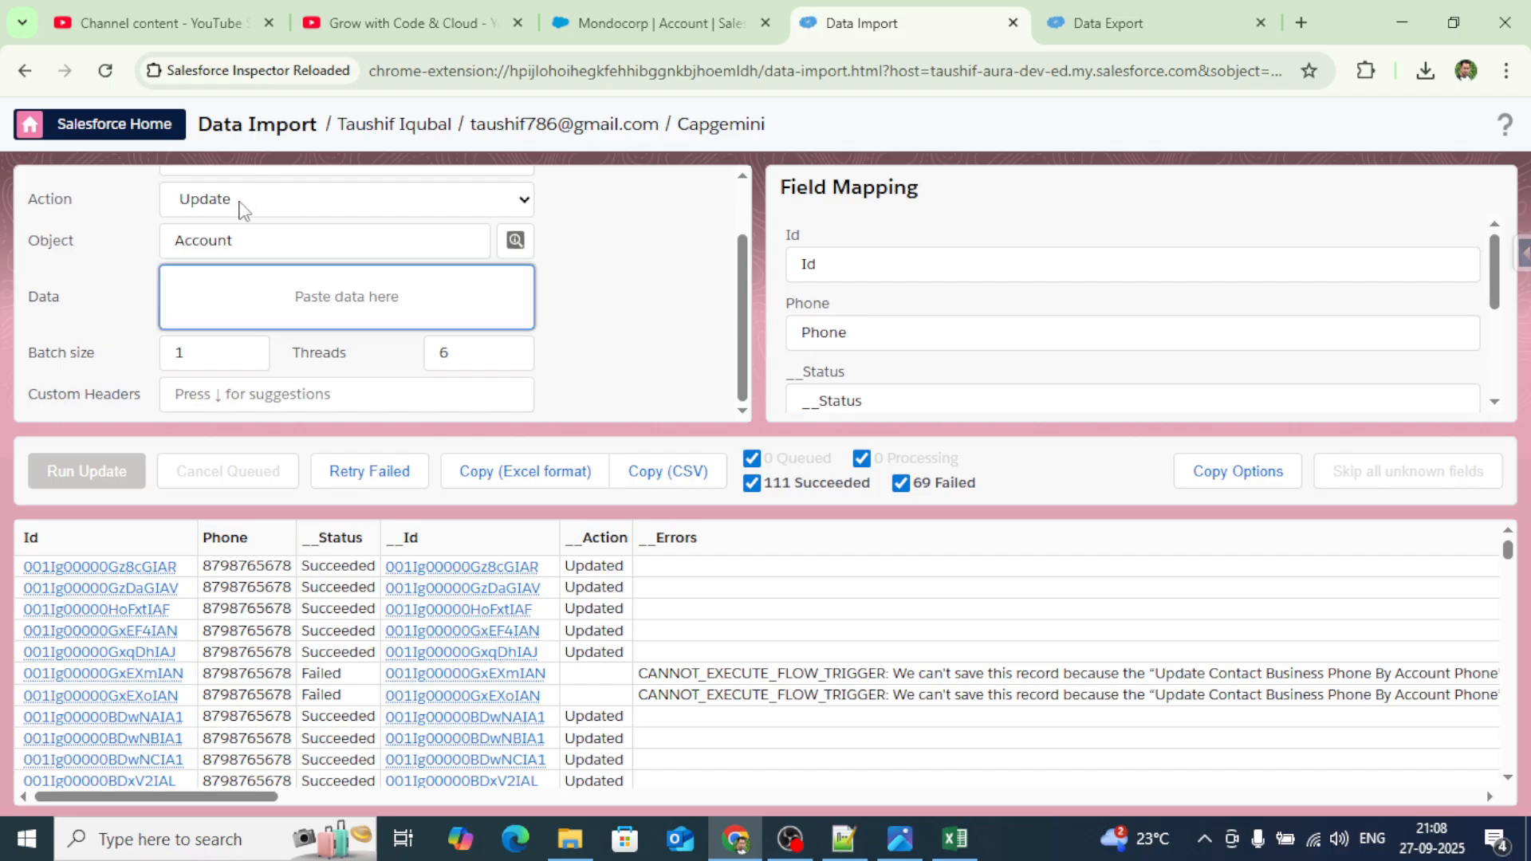
{"action": "left_click", "coordinate": [240, 206]}
{"action": "left_click", "coordinate": [231, 232]}
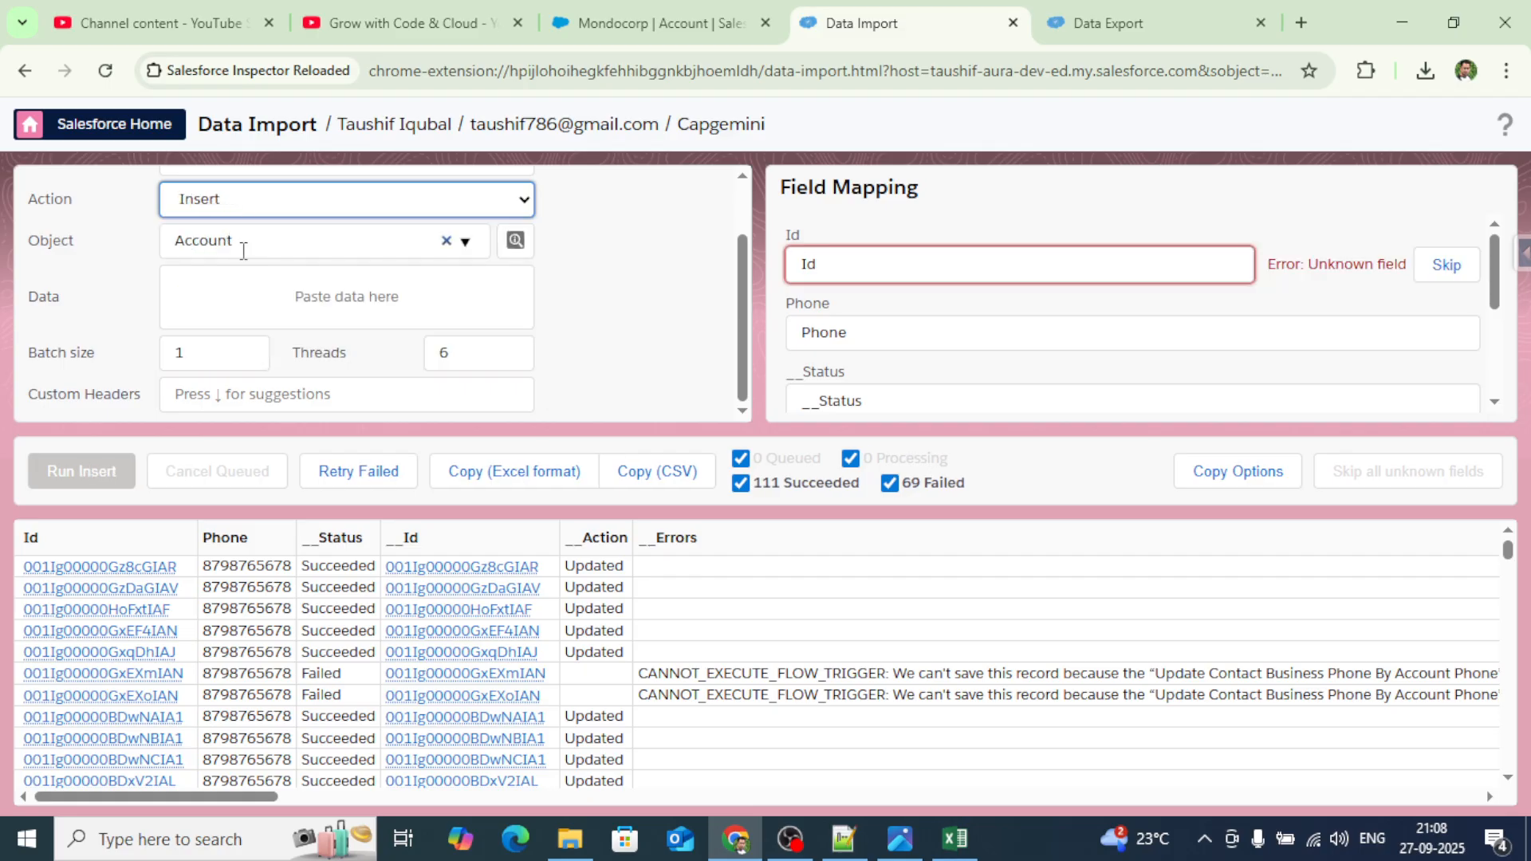
{"action": "left_click", "coordinate": [263, 294]}
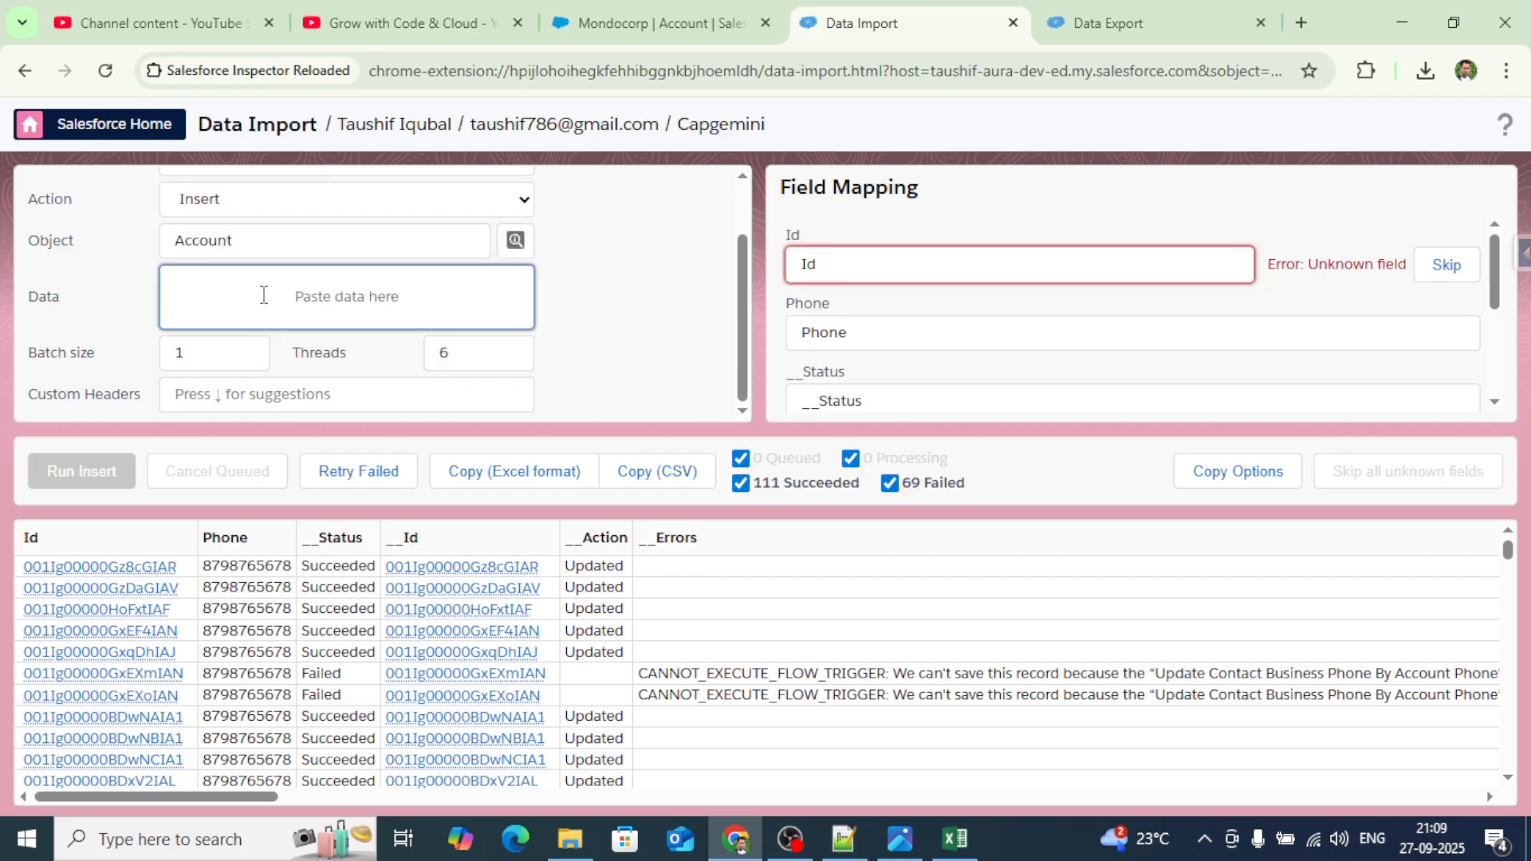
{"action": "key", "text": "ctrl+v"}
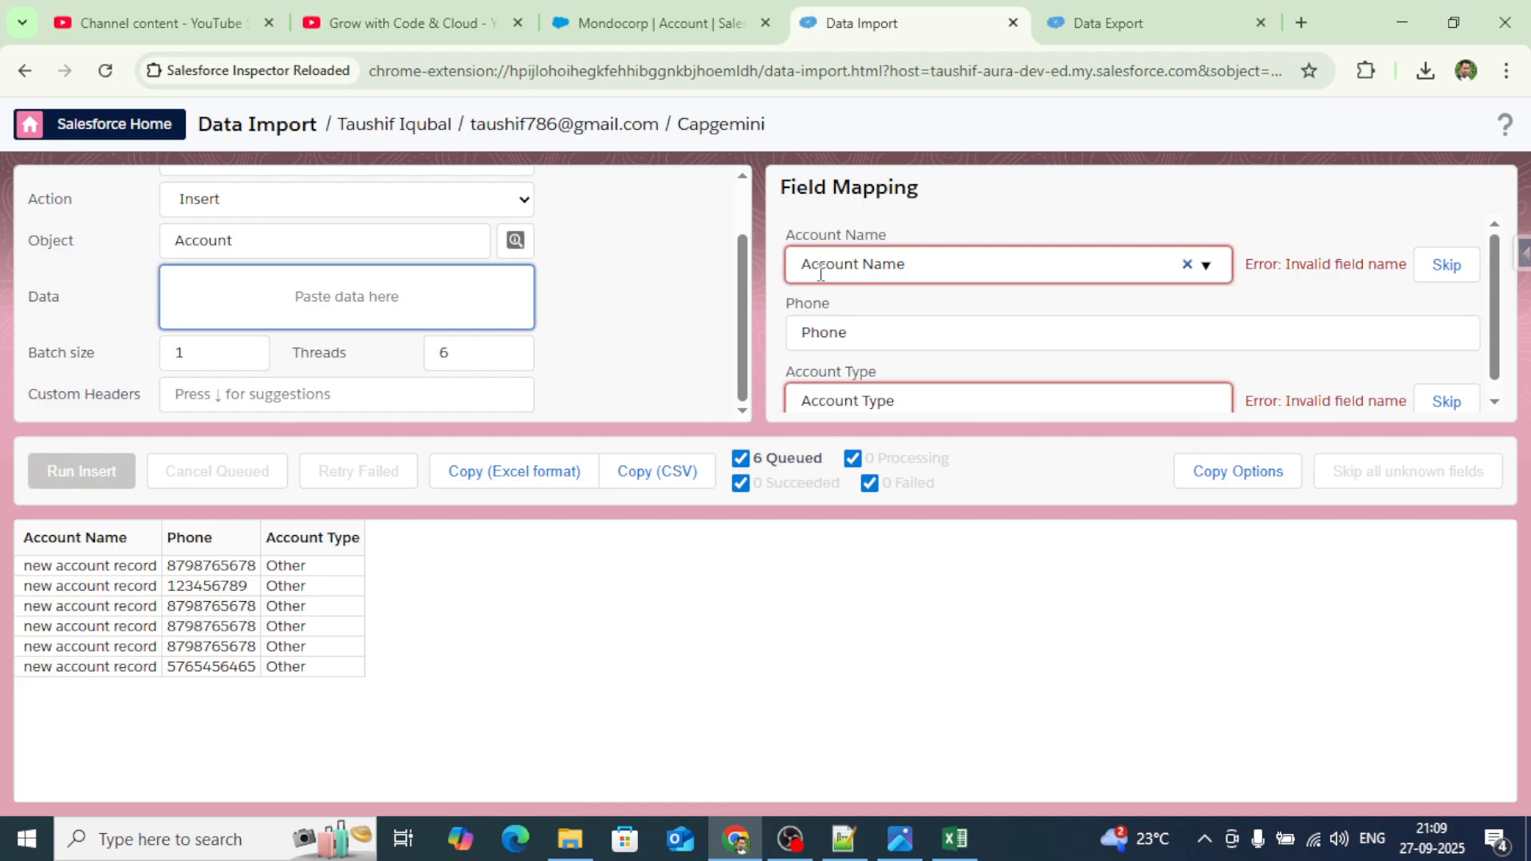
Map the Account Name column to Name and Account Type to Type.
{"action": "left_click_drag", "start_coordinate": [899, 235], "coordinate": [789, 236]}
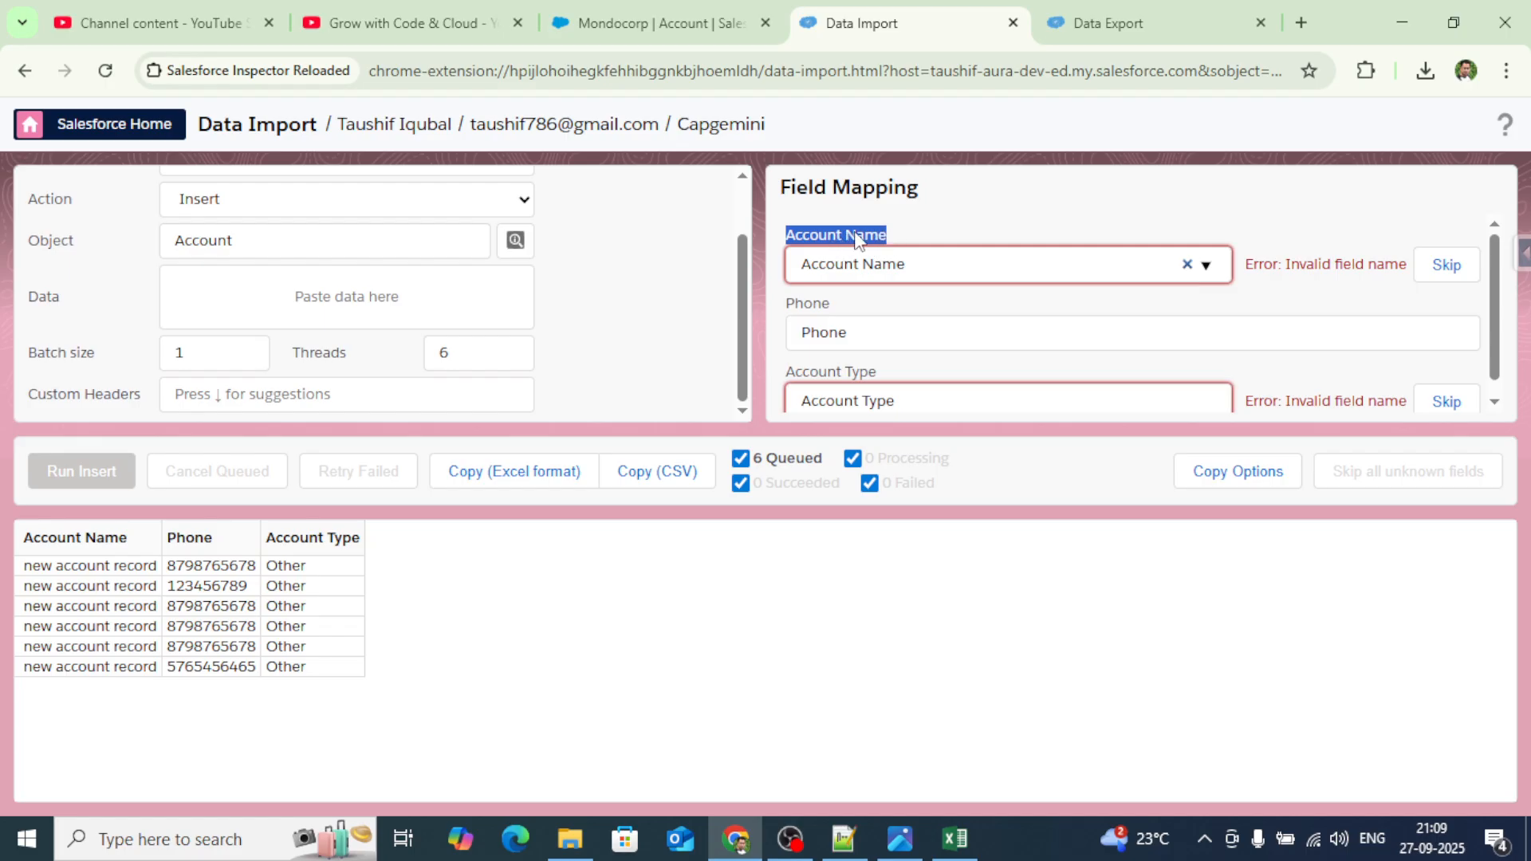
{"action": "left_click_drag", "start_coordinate": [923, 266], "coordinate": [805, 265]}
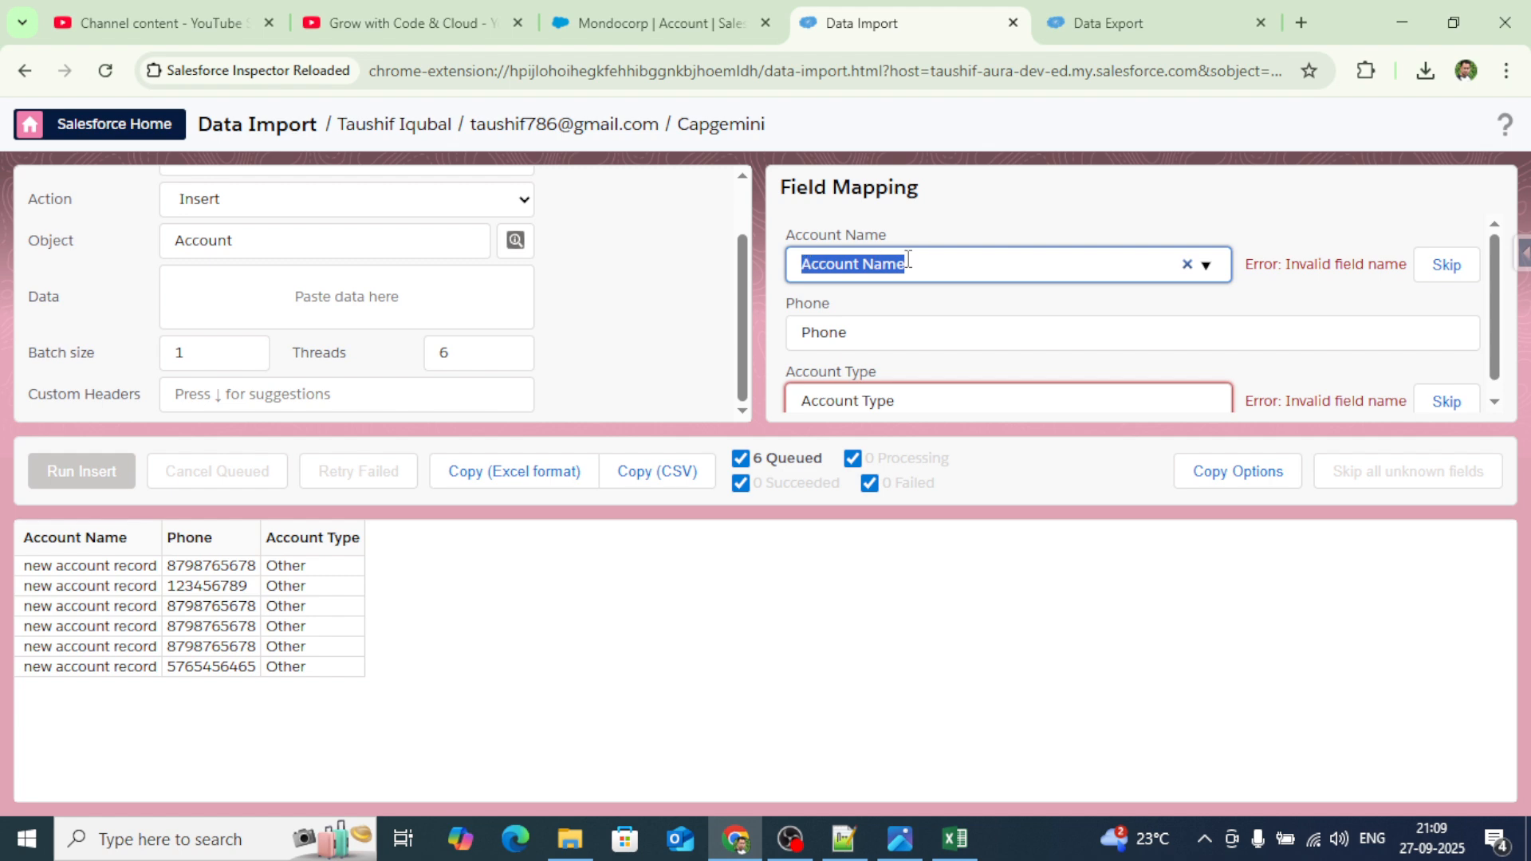
{"action": "key", "text": "BackSpace"}
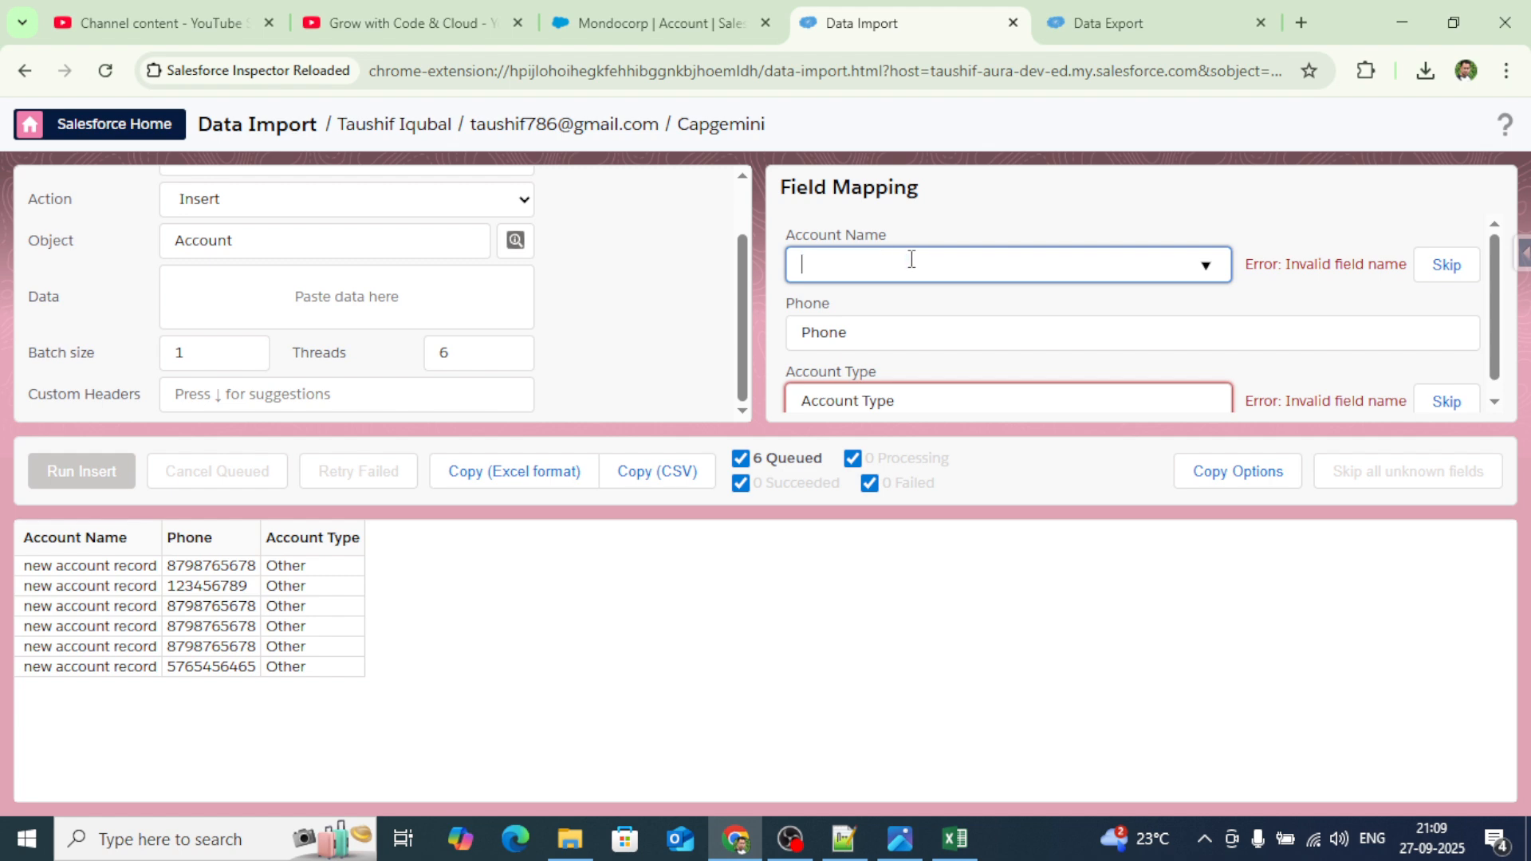
{"action": "type", "text": "Name"}
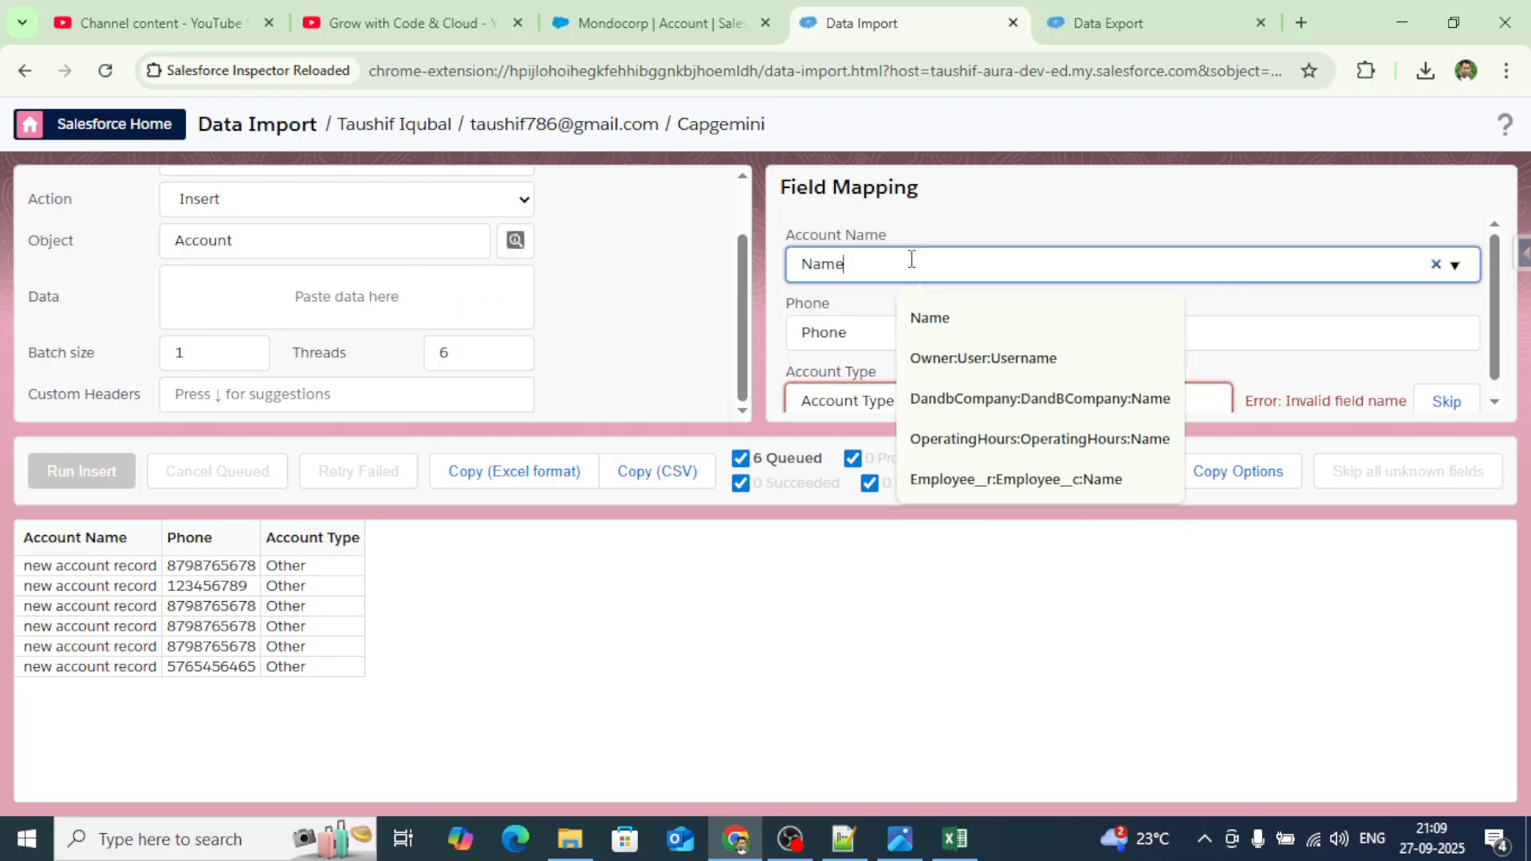
{"action": "left_click", "coordinate": [947, 325]}
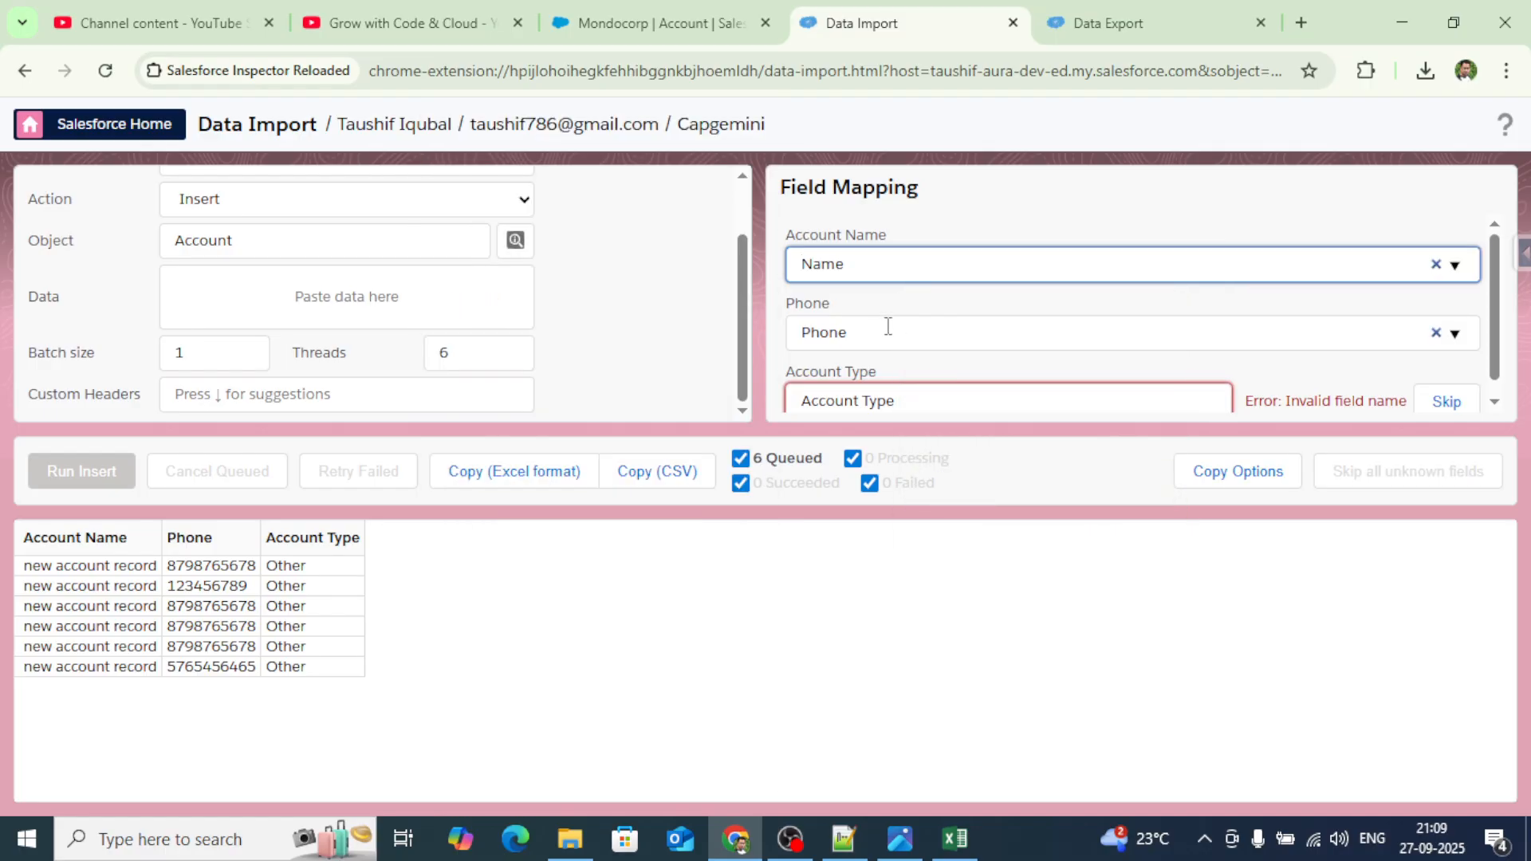
{"action": "scroll", "coordinate": [884, 326], "scroll_direction": "down", "scroll_amount": 1}
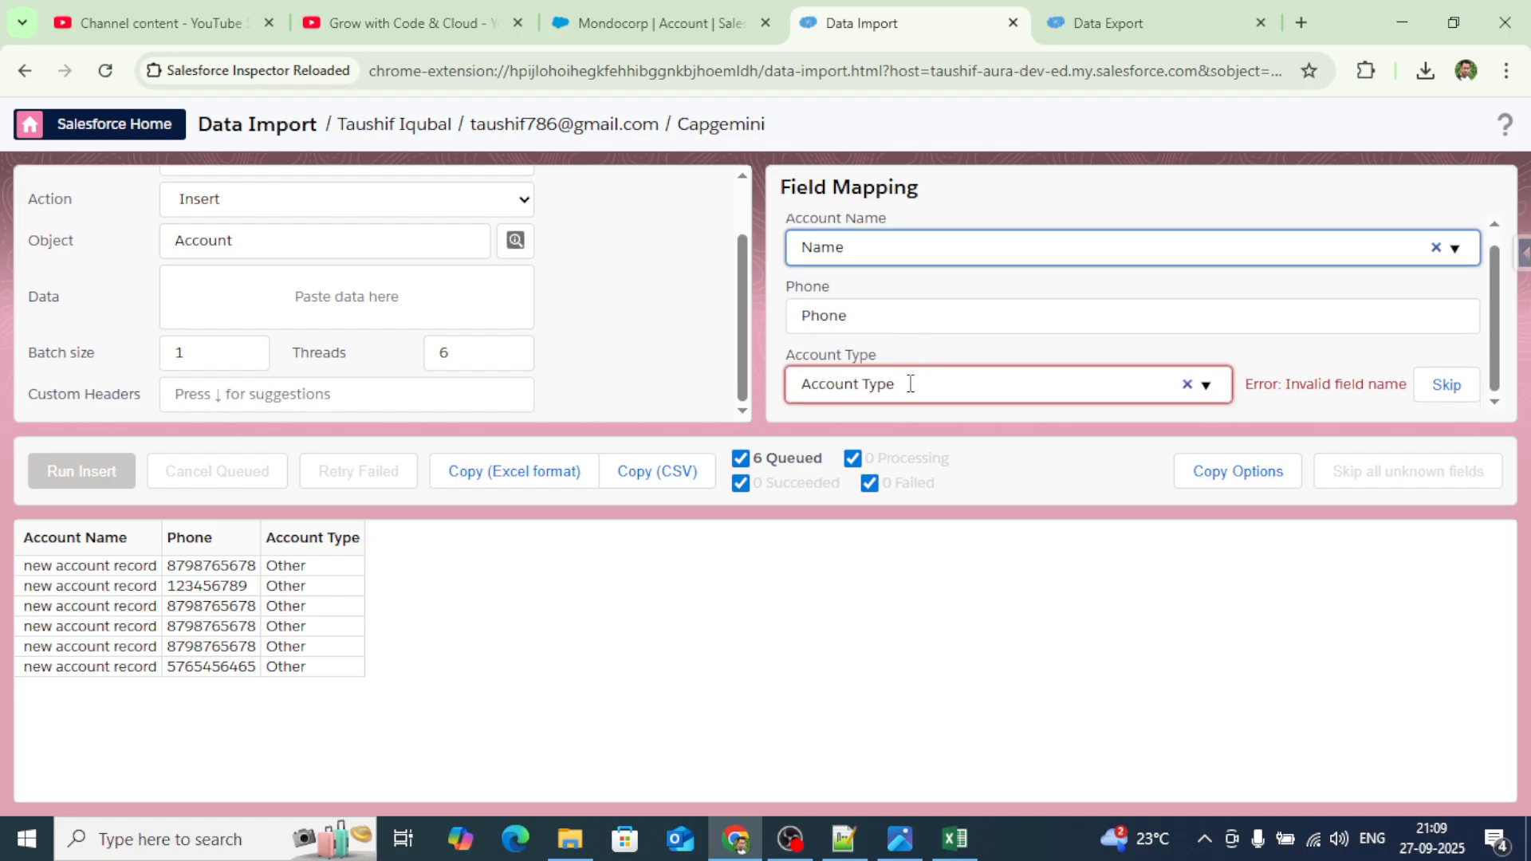
{"action": "left_click_drag", "start_coordinate": [912, 383], "coordinate": [795, 384]}
{"action": "type", "text": "Ty"}
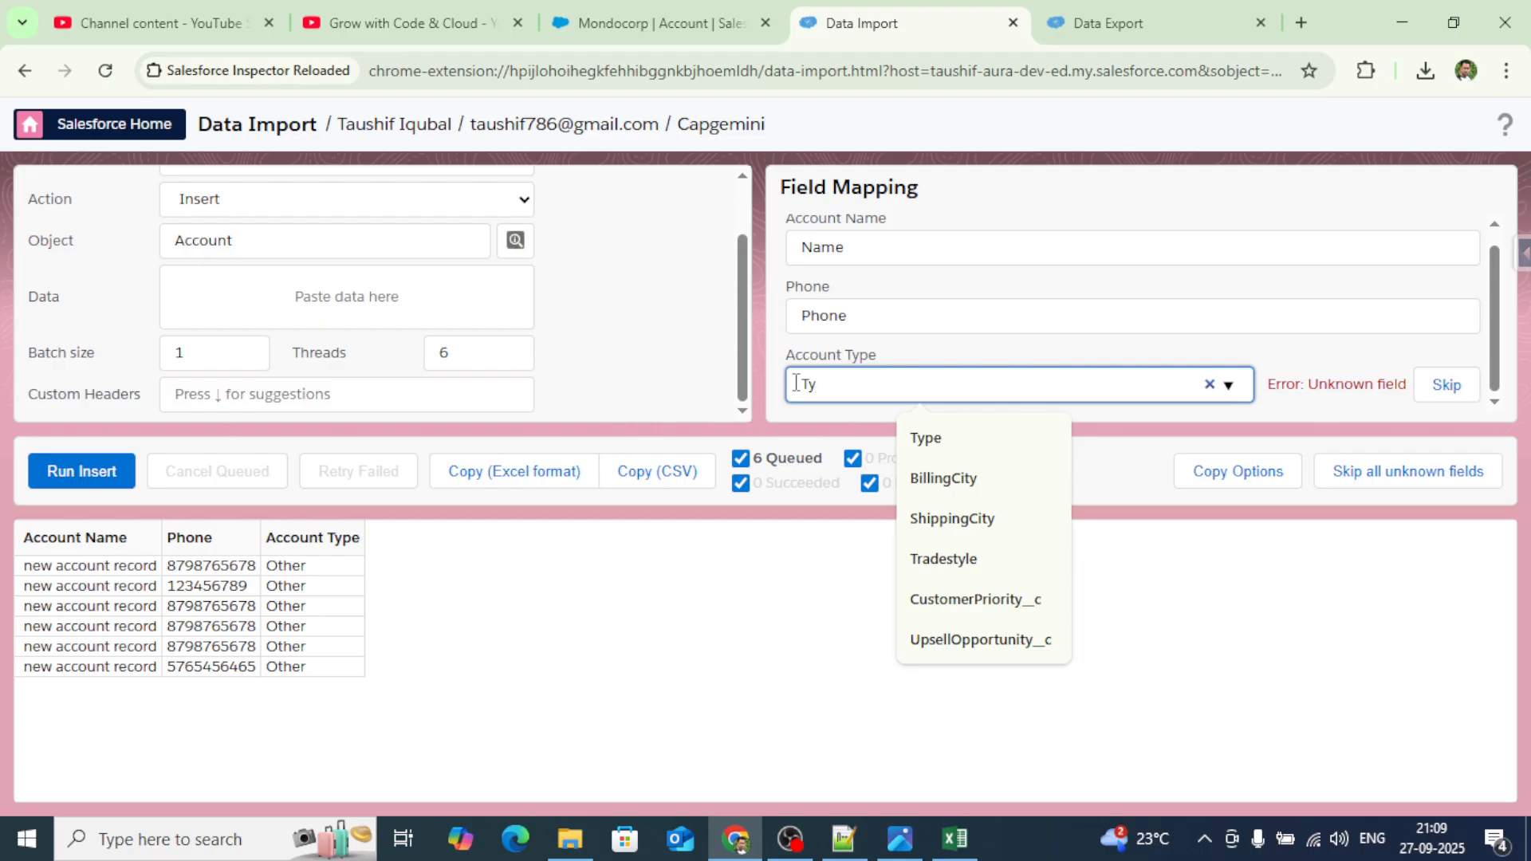
{"action": "left_click", "coordinate": [923, 438]}
{"action": "left_click", "coordinate": [851, 602]}
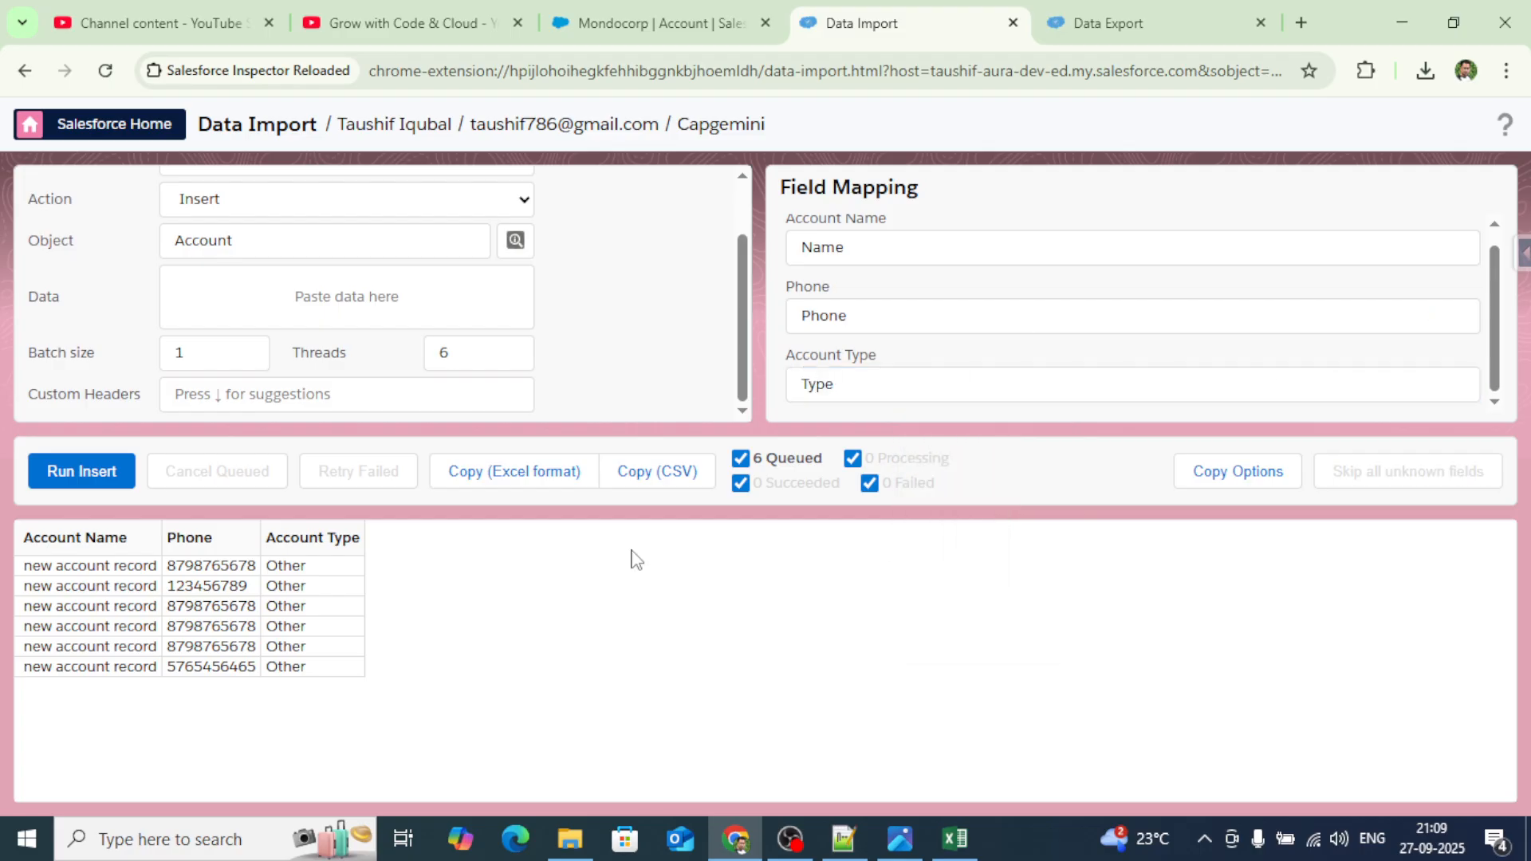
Run and confirm the insert of the 6 account records, then go to Data Export.
{"action": "left_click", "coordinate": [78, 475]}
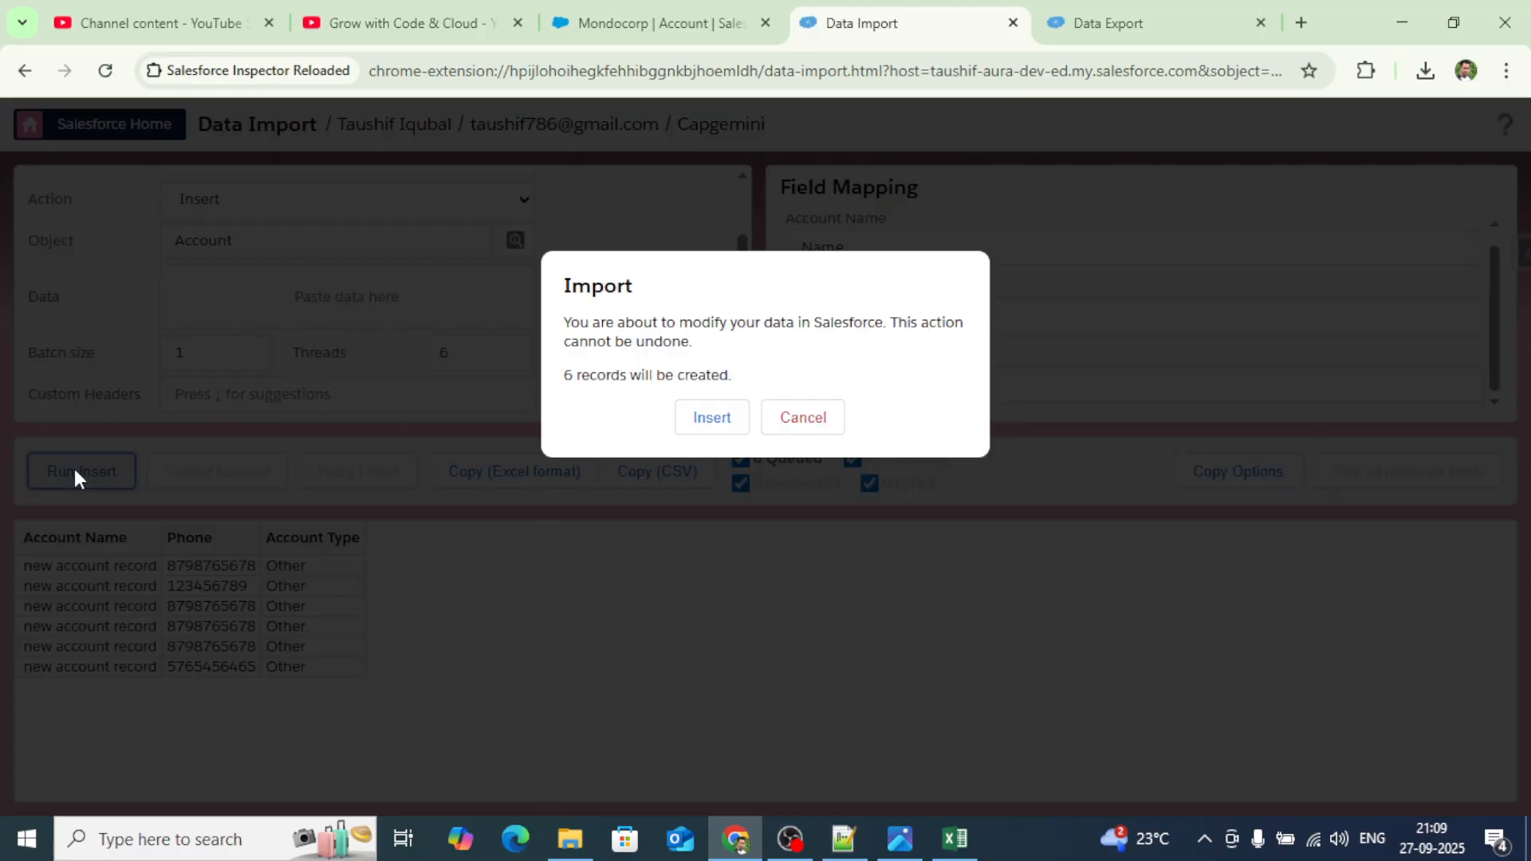
{"action": "left_click", "coordinate": [702, 421]}
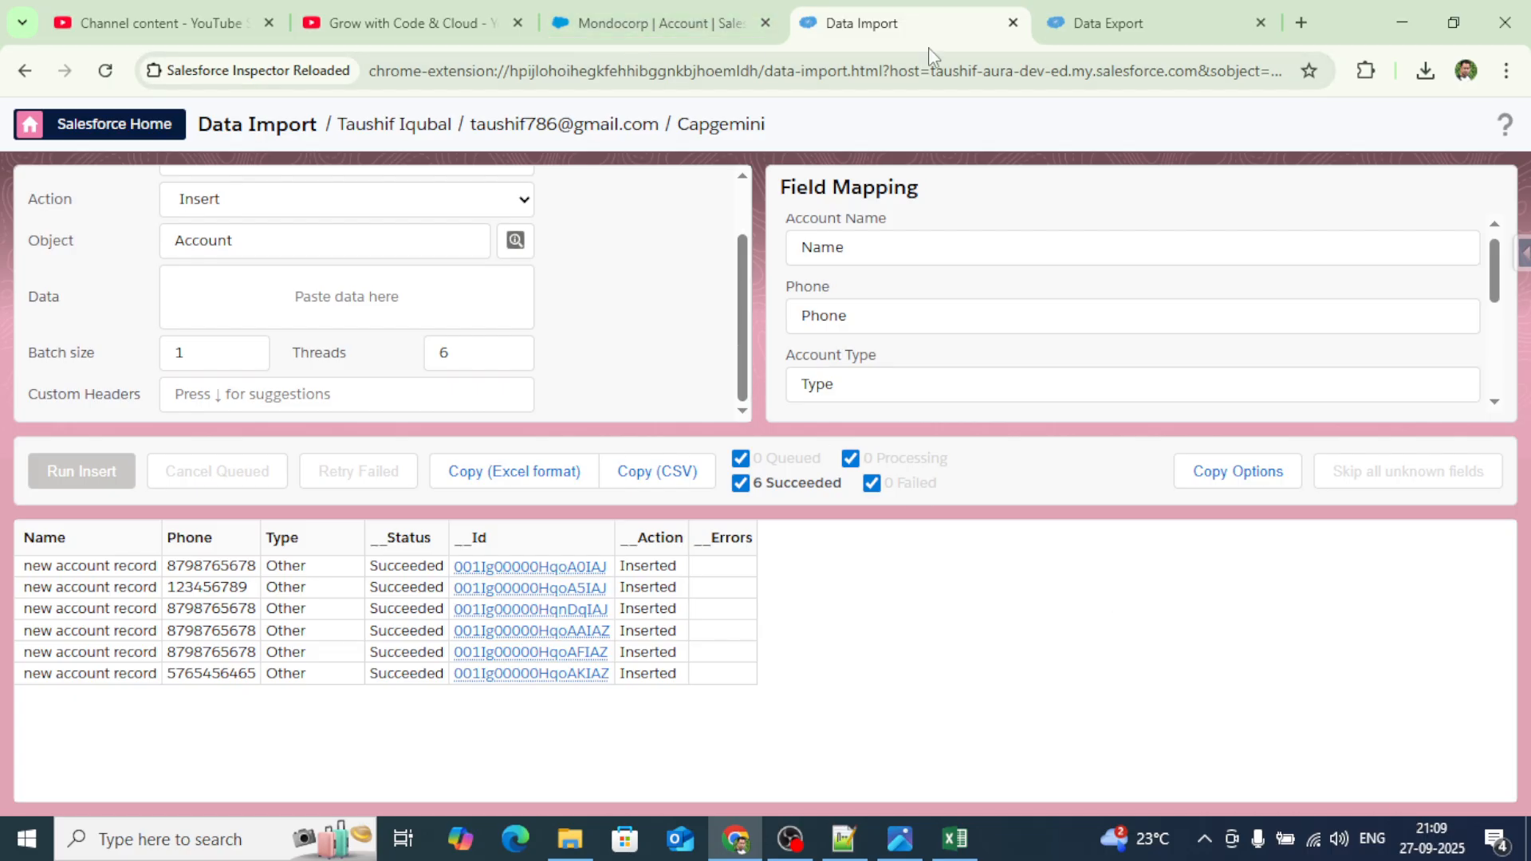
{"action": "left_click", "coordinate": [1137, 37]}
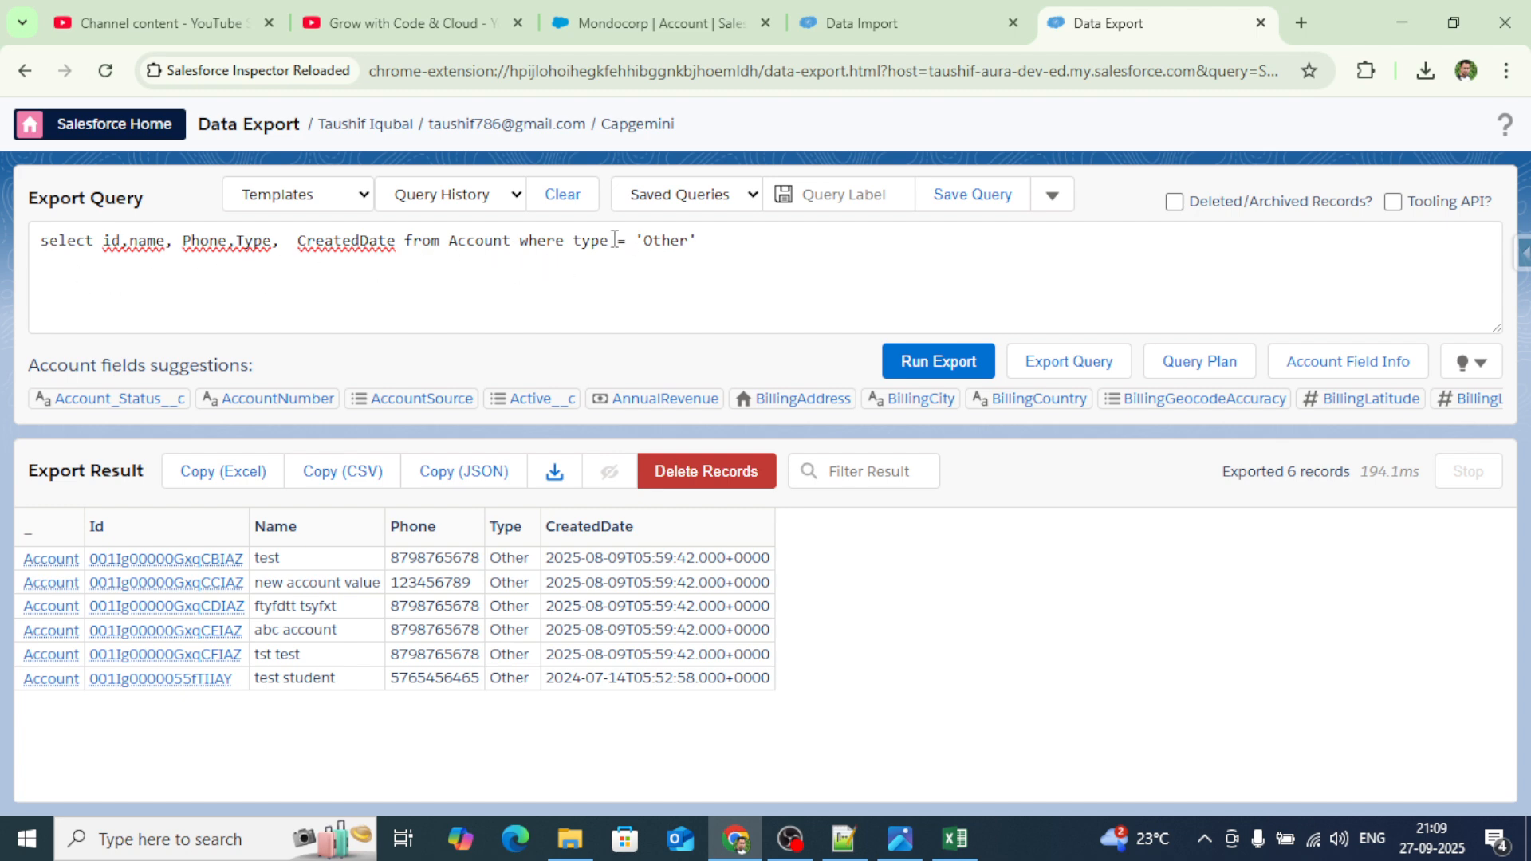
Change the query filter to CreatedDate = TODAY, run it, then return to Data Import.
{"action": "left_click_drag", "start_coordinate": [576, 242], "coordinate": [719, 240]}
{"action": "type", "text": "create"}
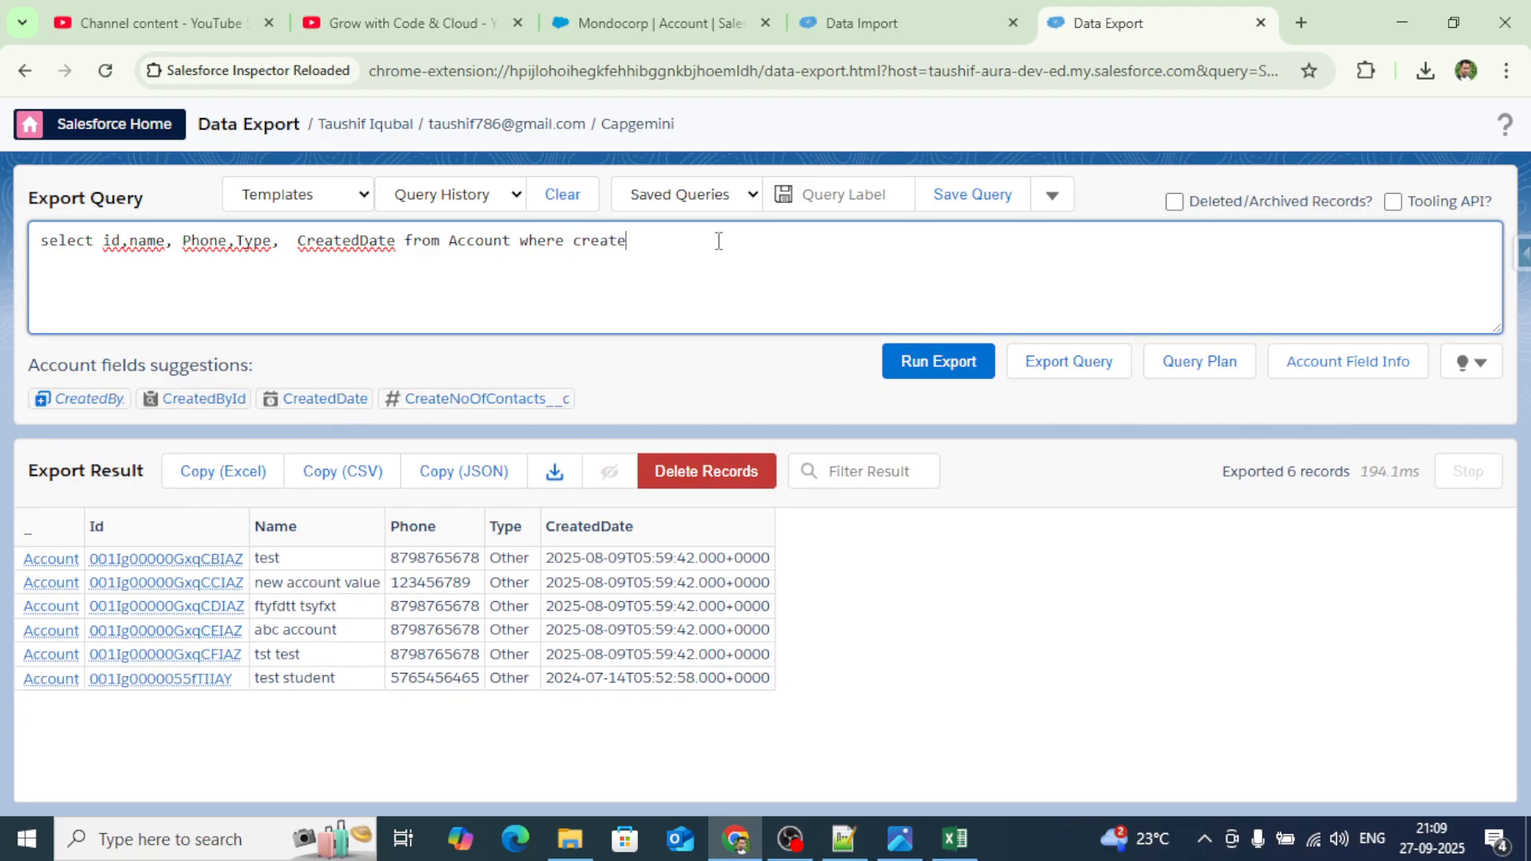
{"action": "type", "text": "d"}
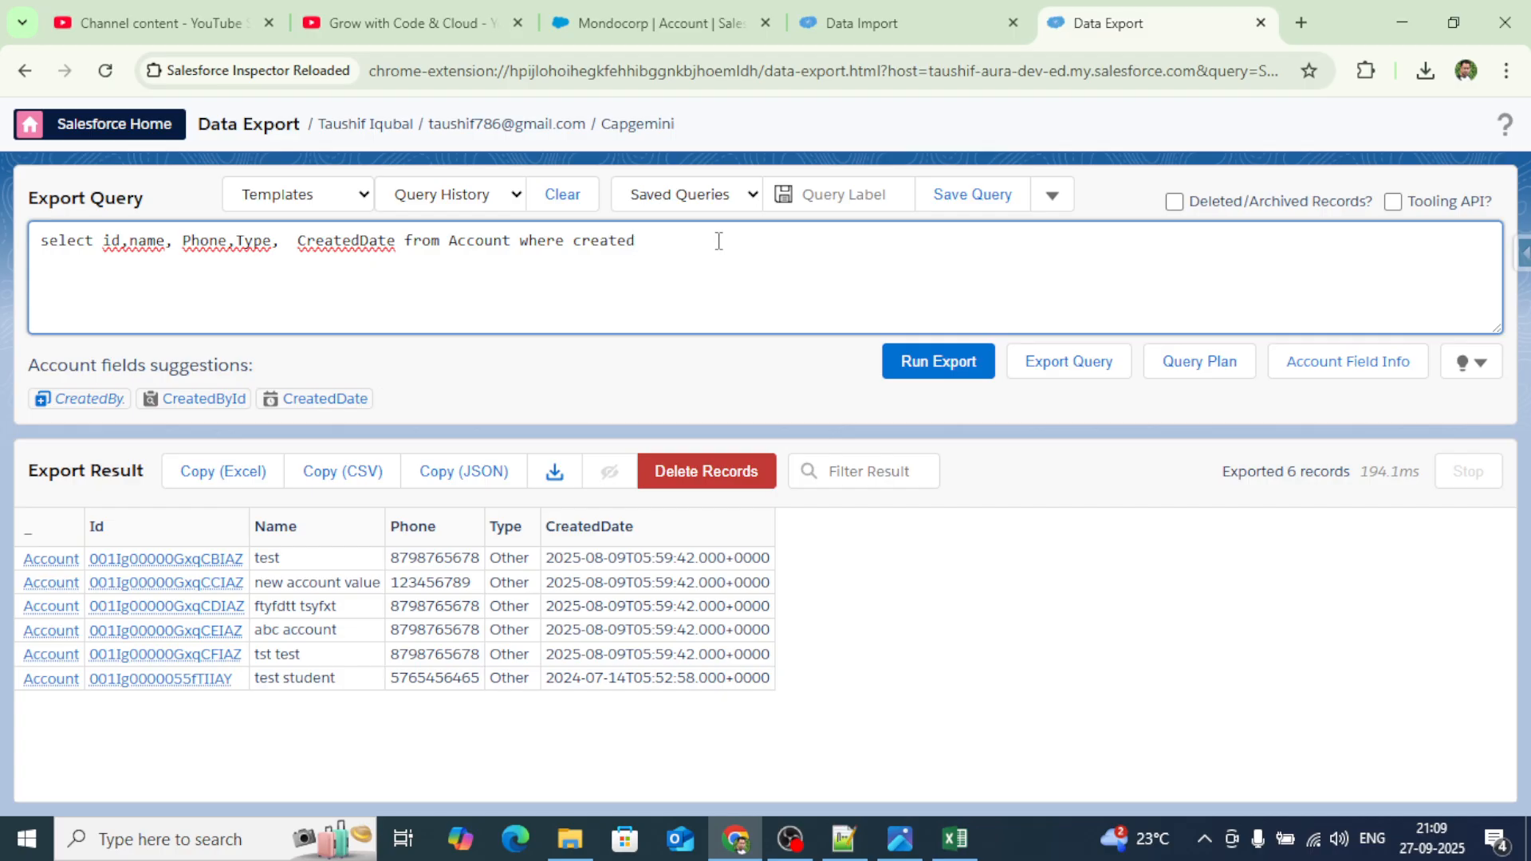
{"action": "type", "text": "d"}
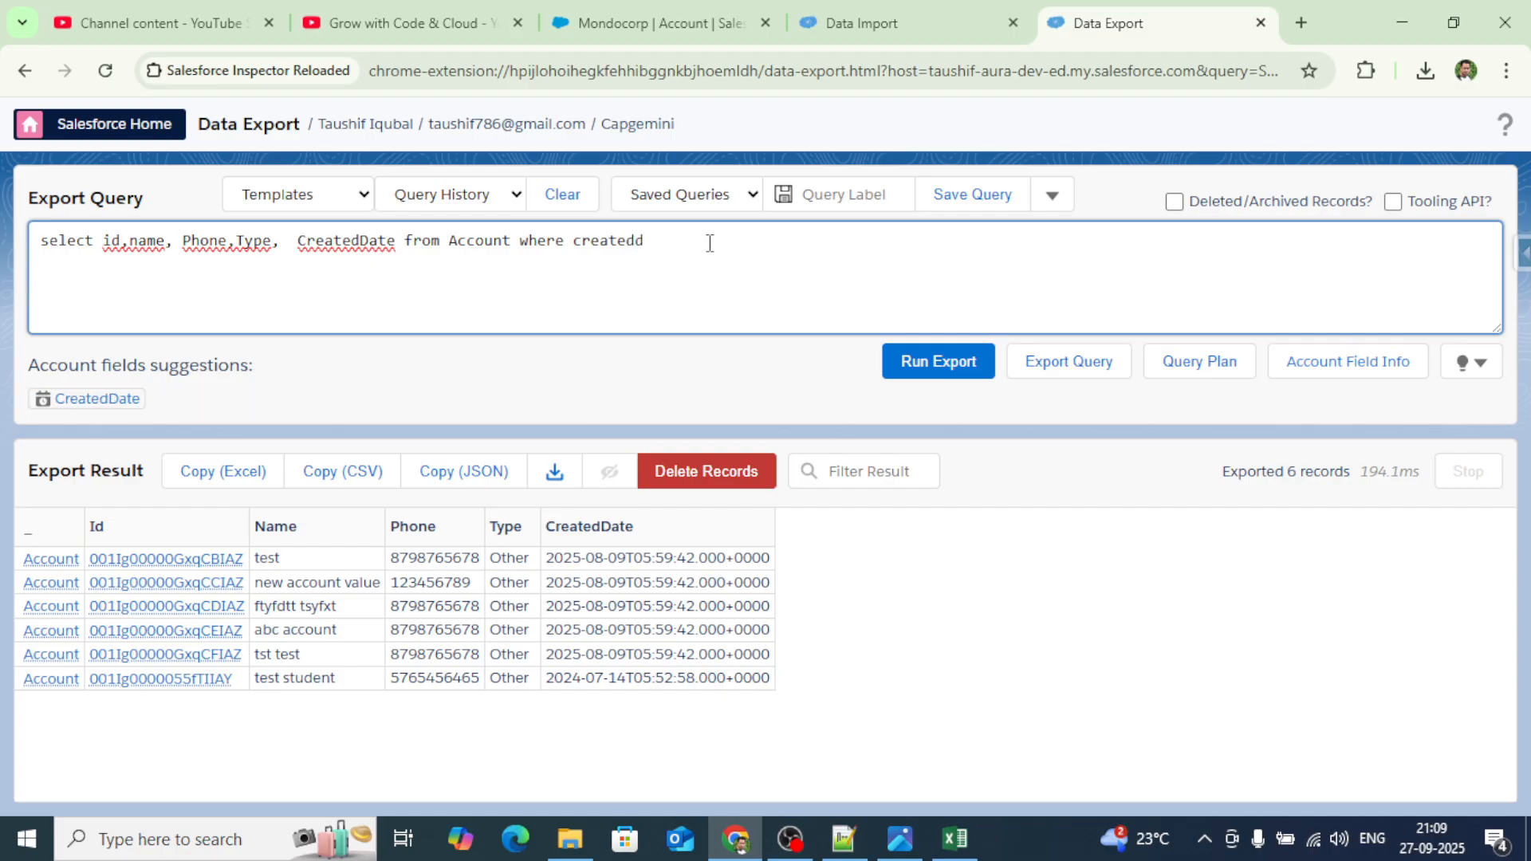
{"action": "left_click", "coordinate": [112, 398]}
{"action": "type", "text": "= t"}
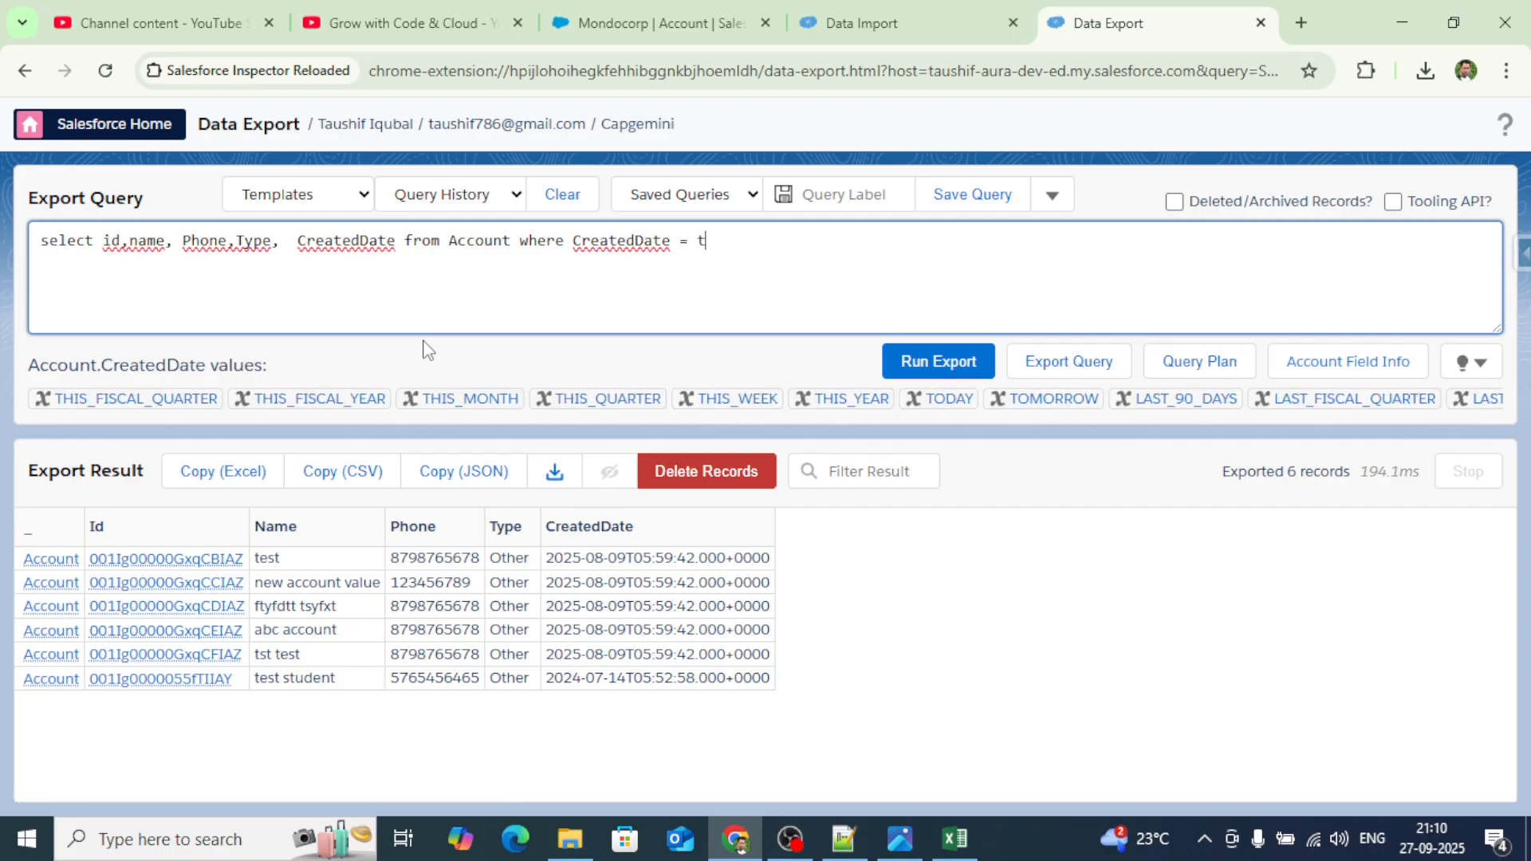
{"action": "type", "text": "o"}
{"action": "left_click", "coordinate": [66, 405]}
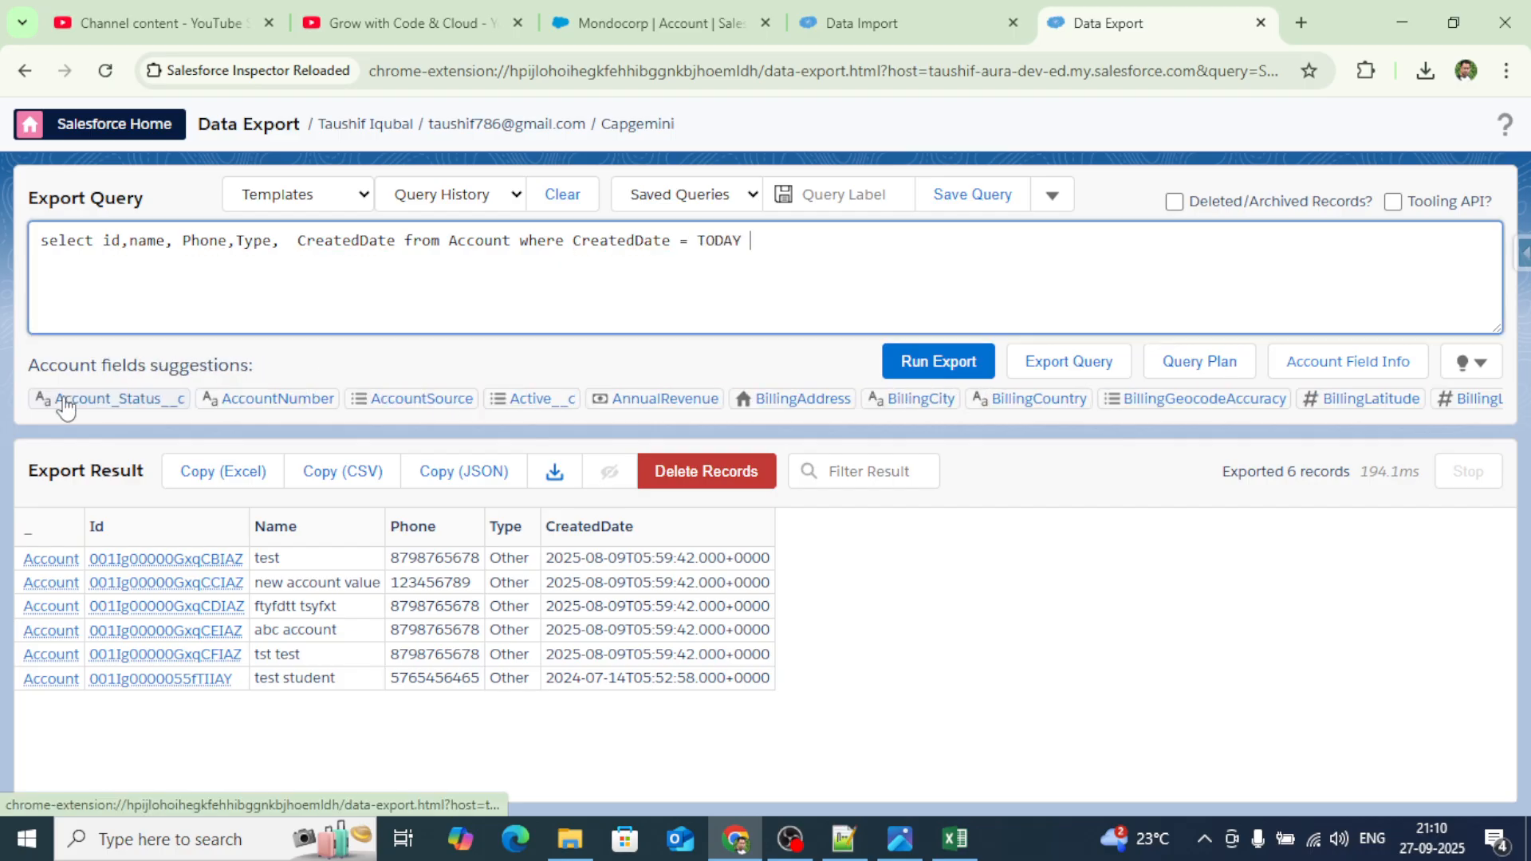
{"action": "left_click", "coordinate": [929, 367]}
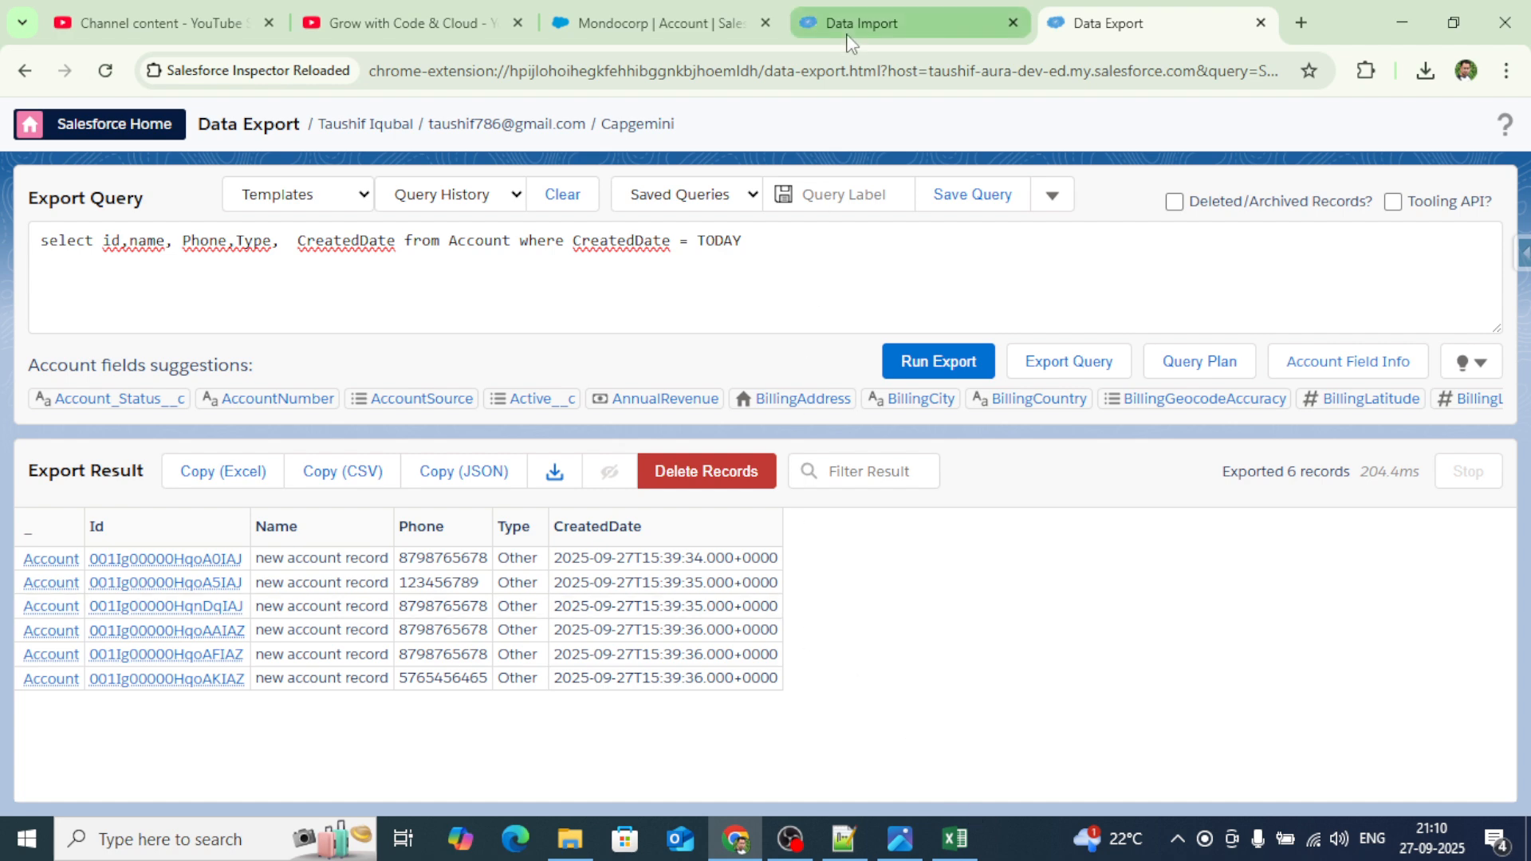
{"action": "left_click", "coordinate": [913, 28]}
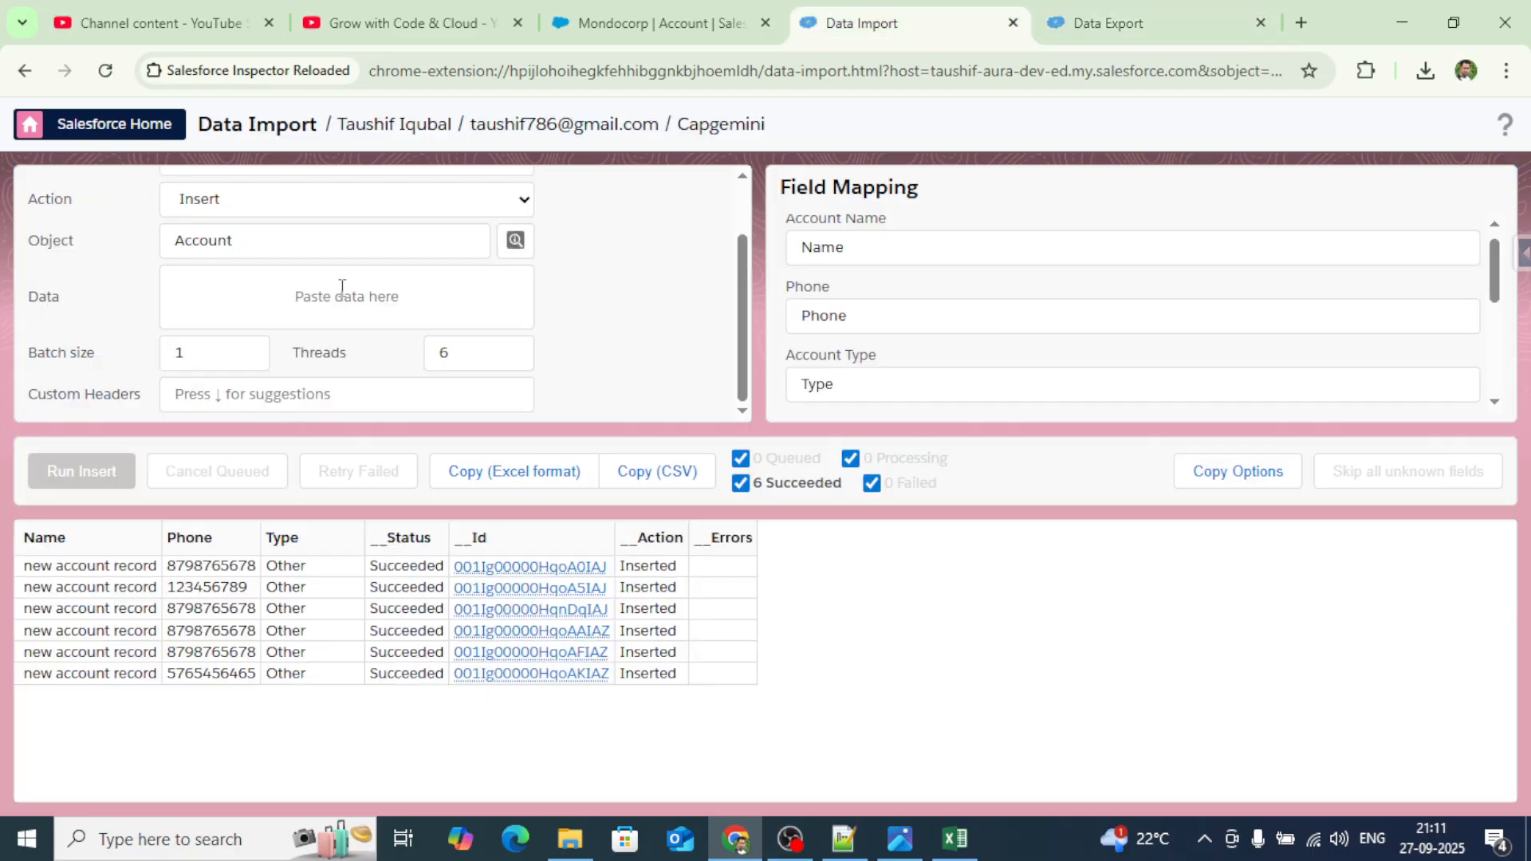
Change the Data Import action to Delete, then go to the Data Export page.
{"action": "left_click", "coordinate": [254, 205]}
{"action": "left_click", "coordinate": [239, 317]}
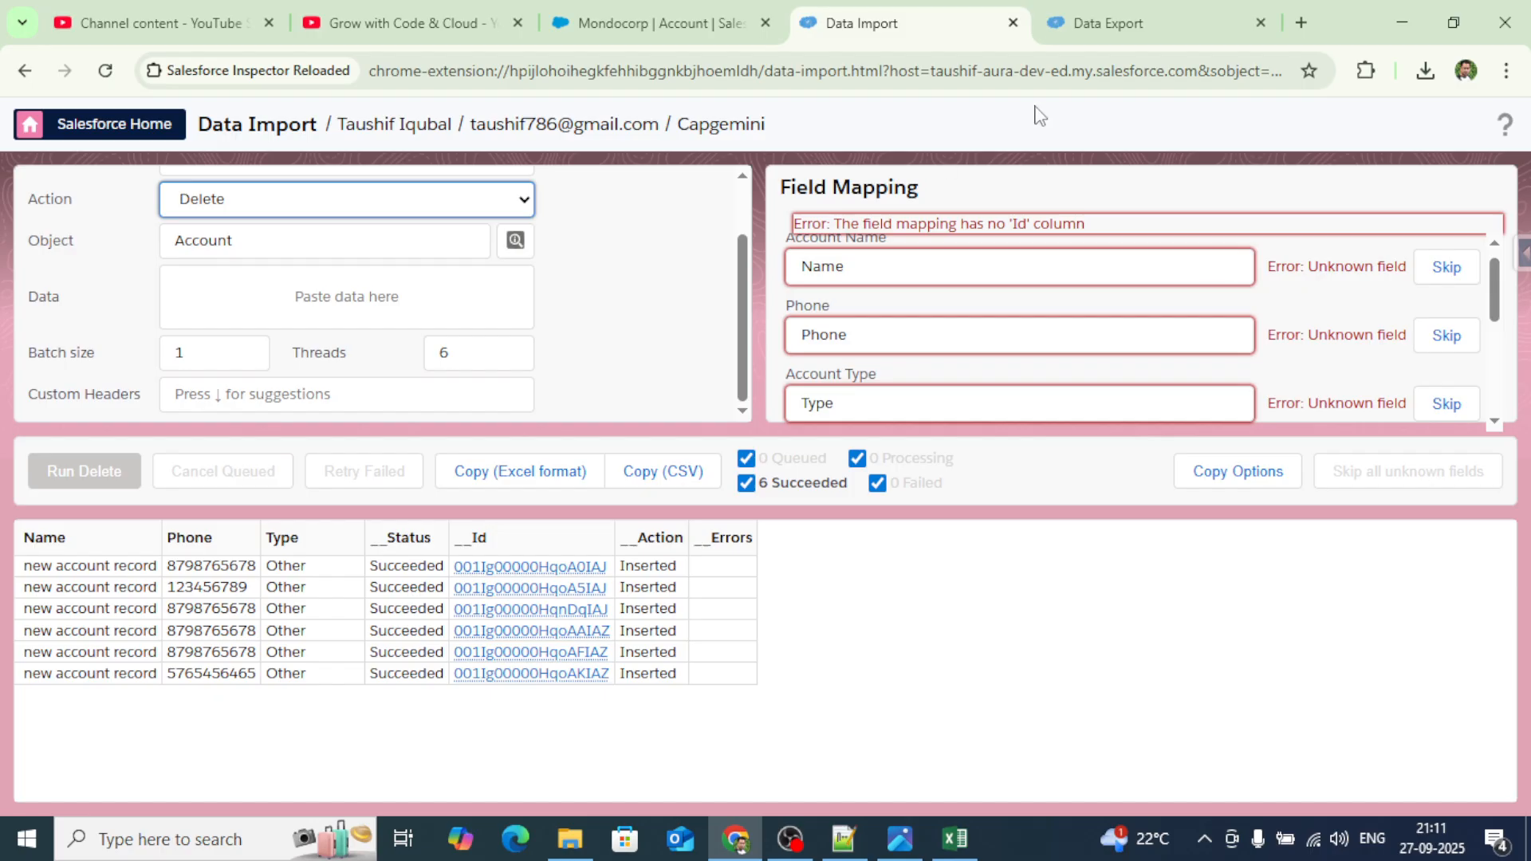
{"action": "left_click", "coordinate": [1160, 32]}
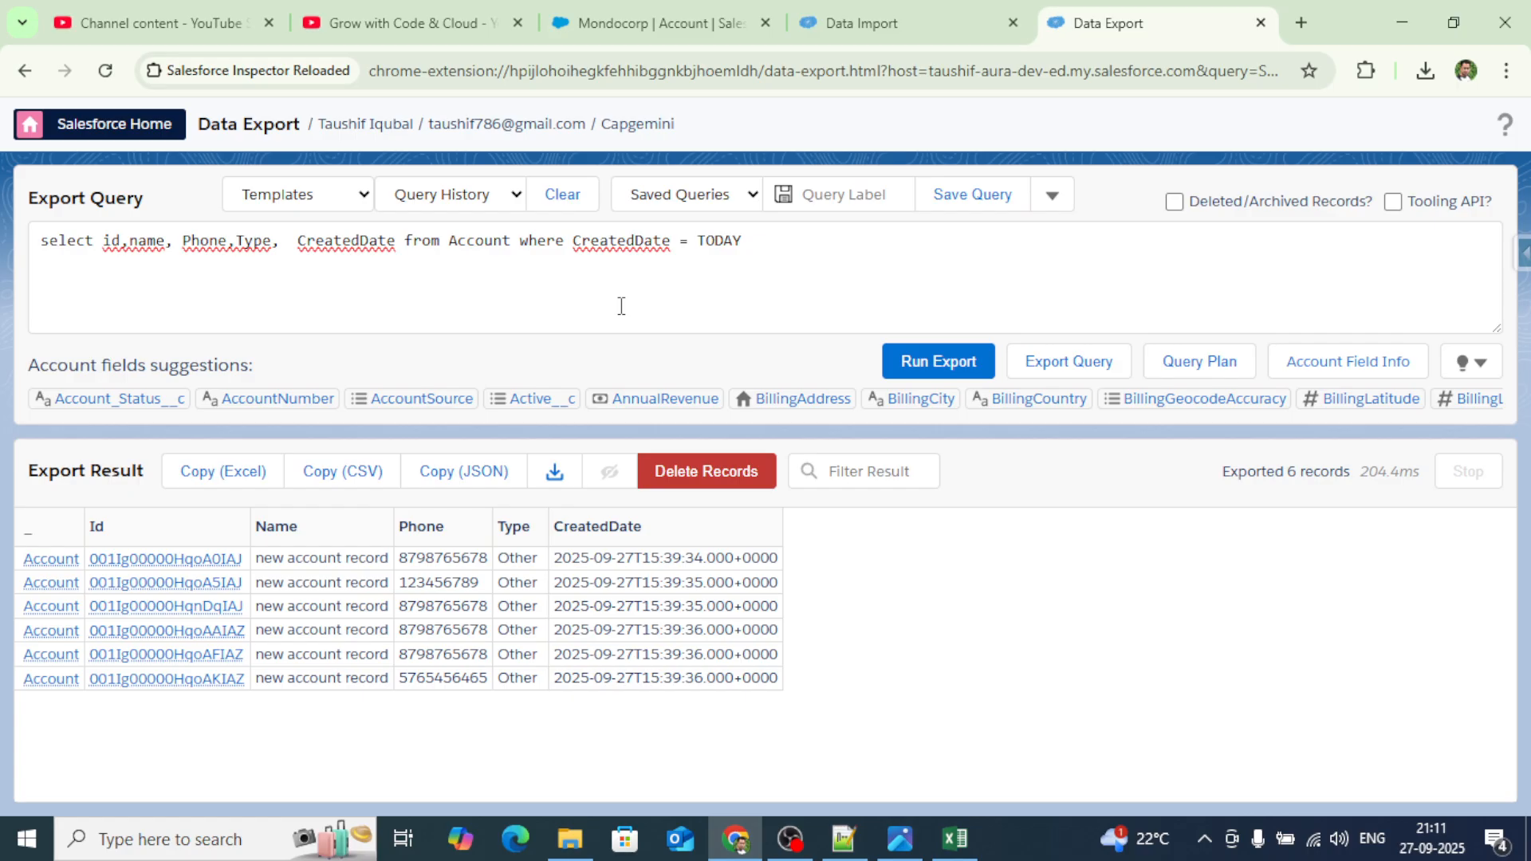
Replace the query with select id from Case where Status ='Closed' and run it.
{"action": "left_click_drag", "start_coordinate": [742, 240], "coordinate": [38, 240]}
{"action": "type", "text": "se"}
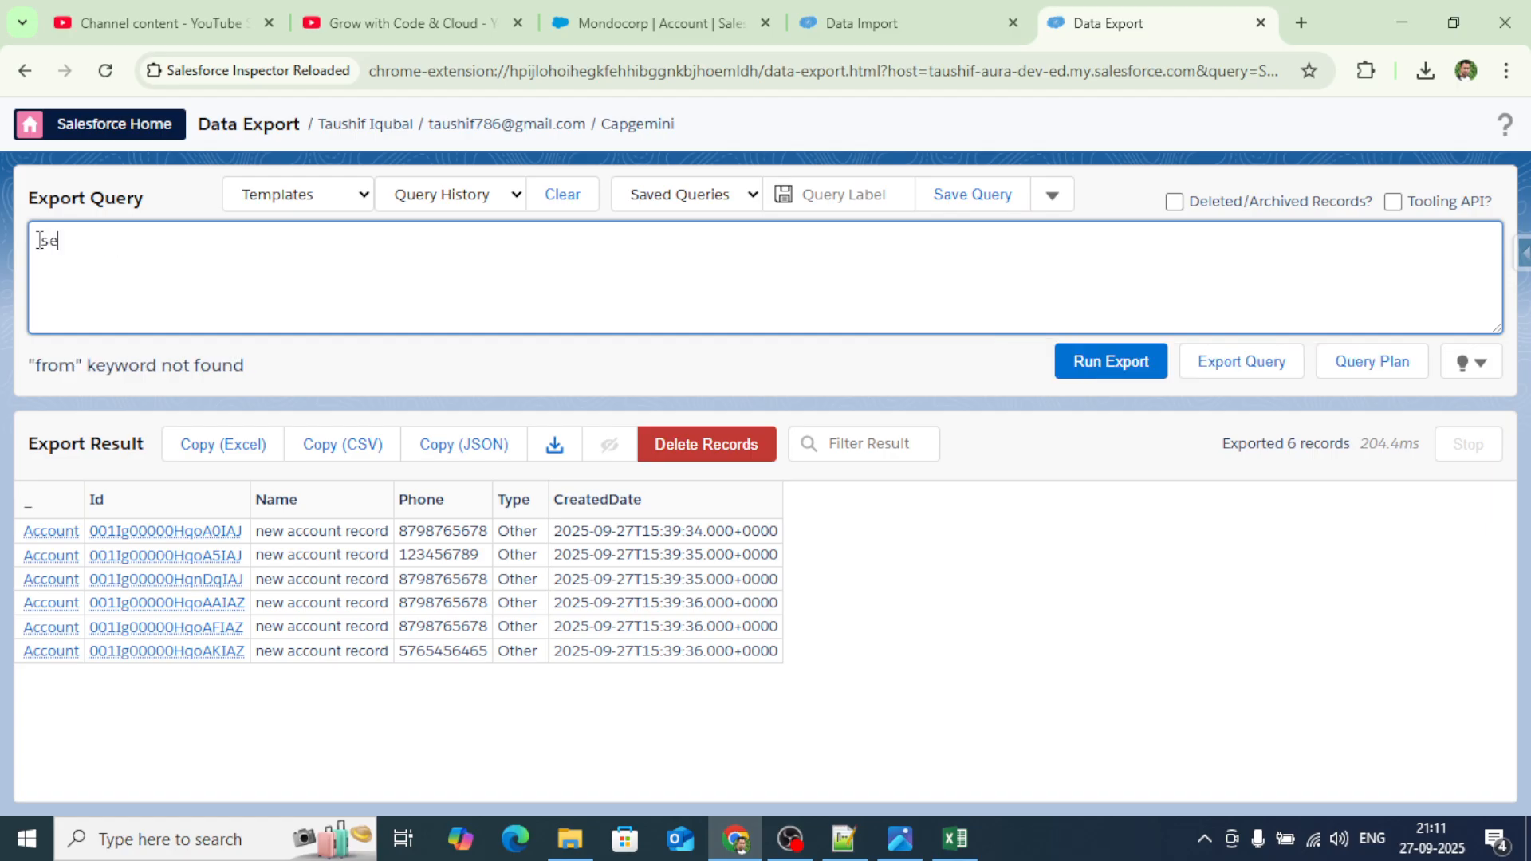
{"action": "type", "text": "lect id from Case "}
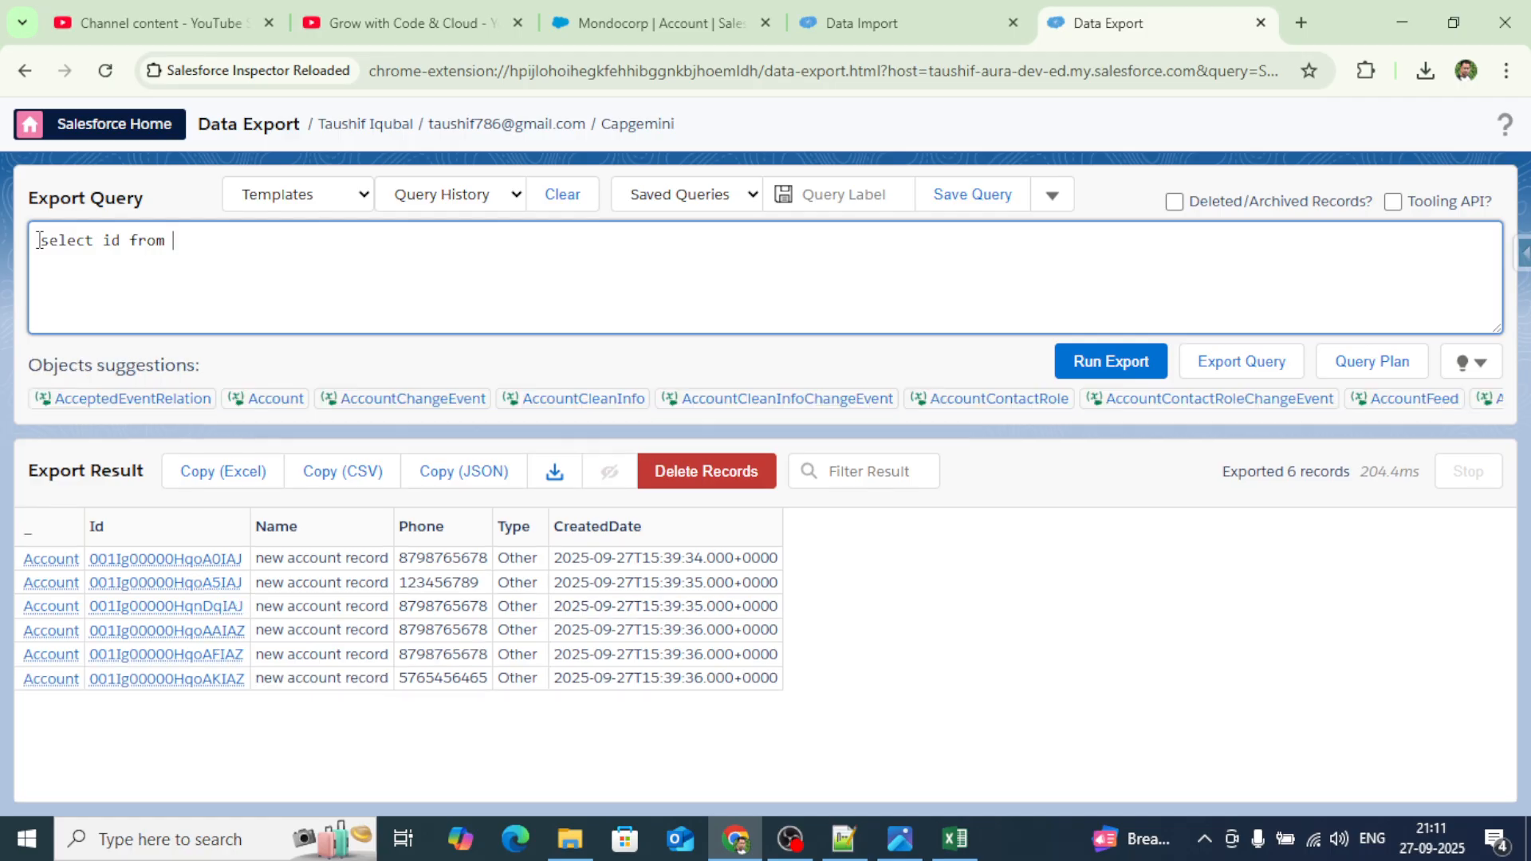
{"action": "type", "text": "wh"}
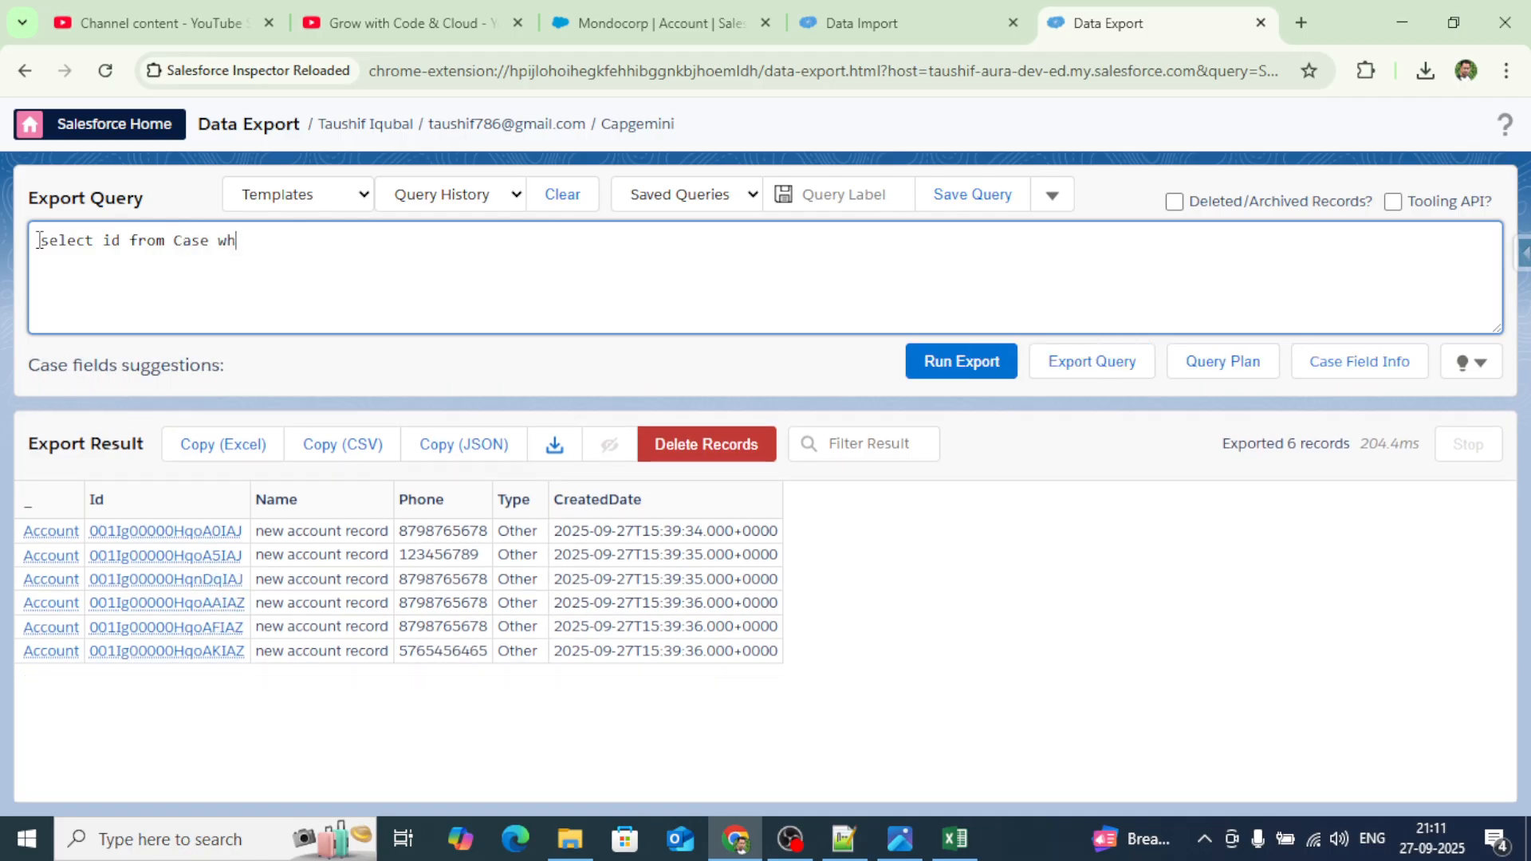
{"action": "type", "text": "ere Stat"}
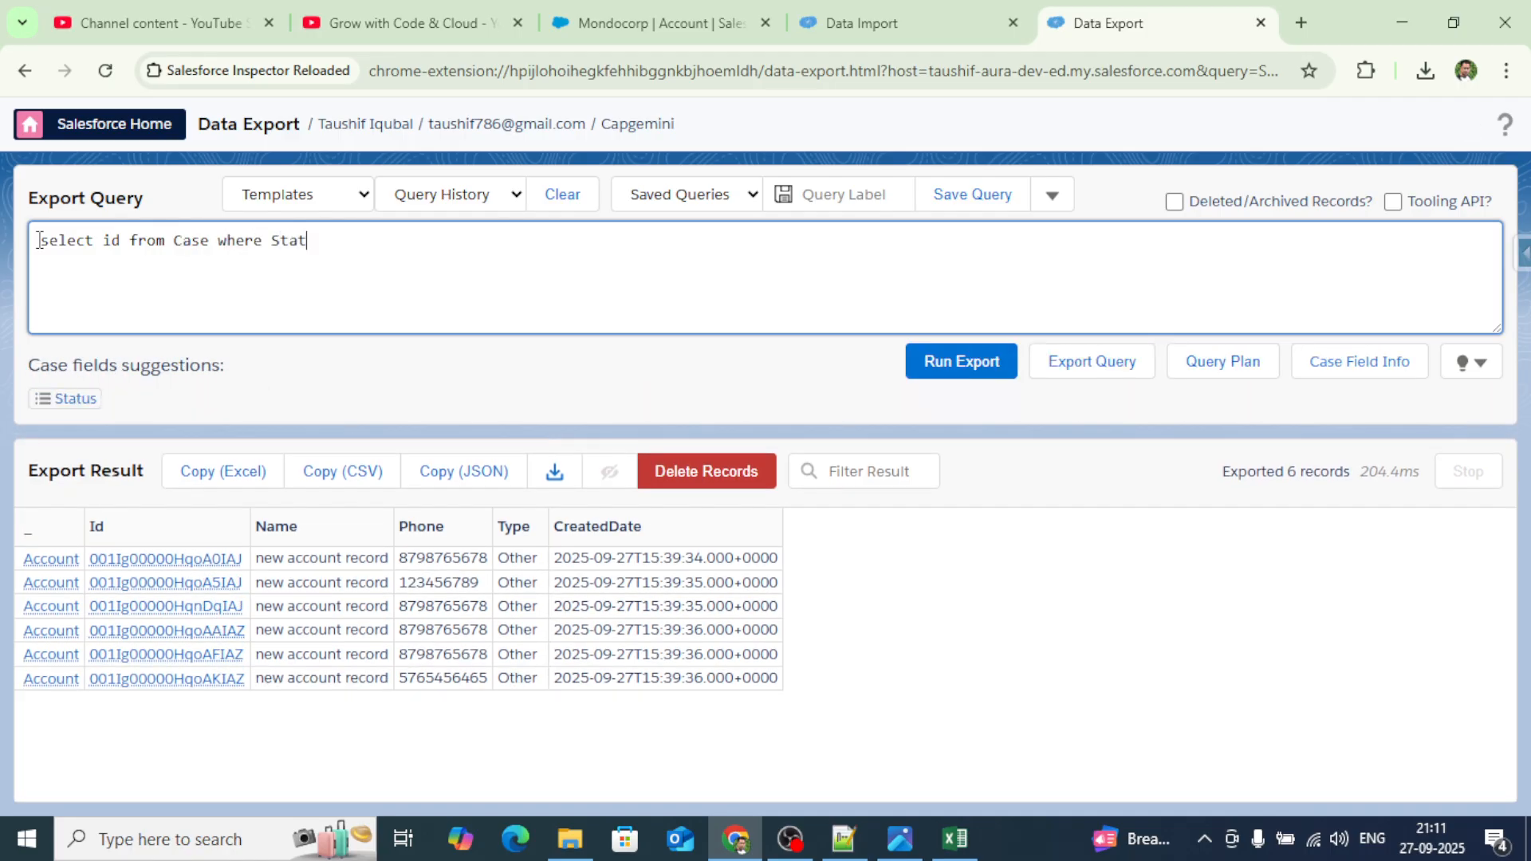
{"action": "left_click", "coordinate": [86, 409]}
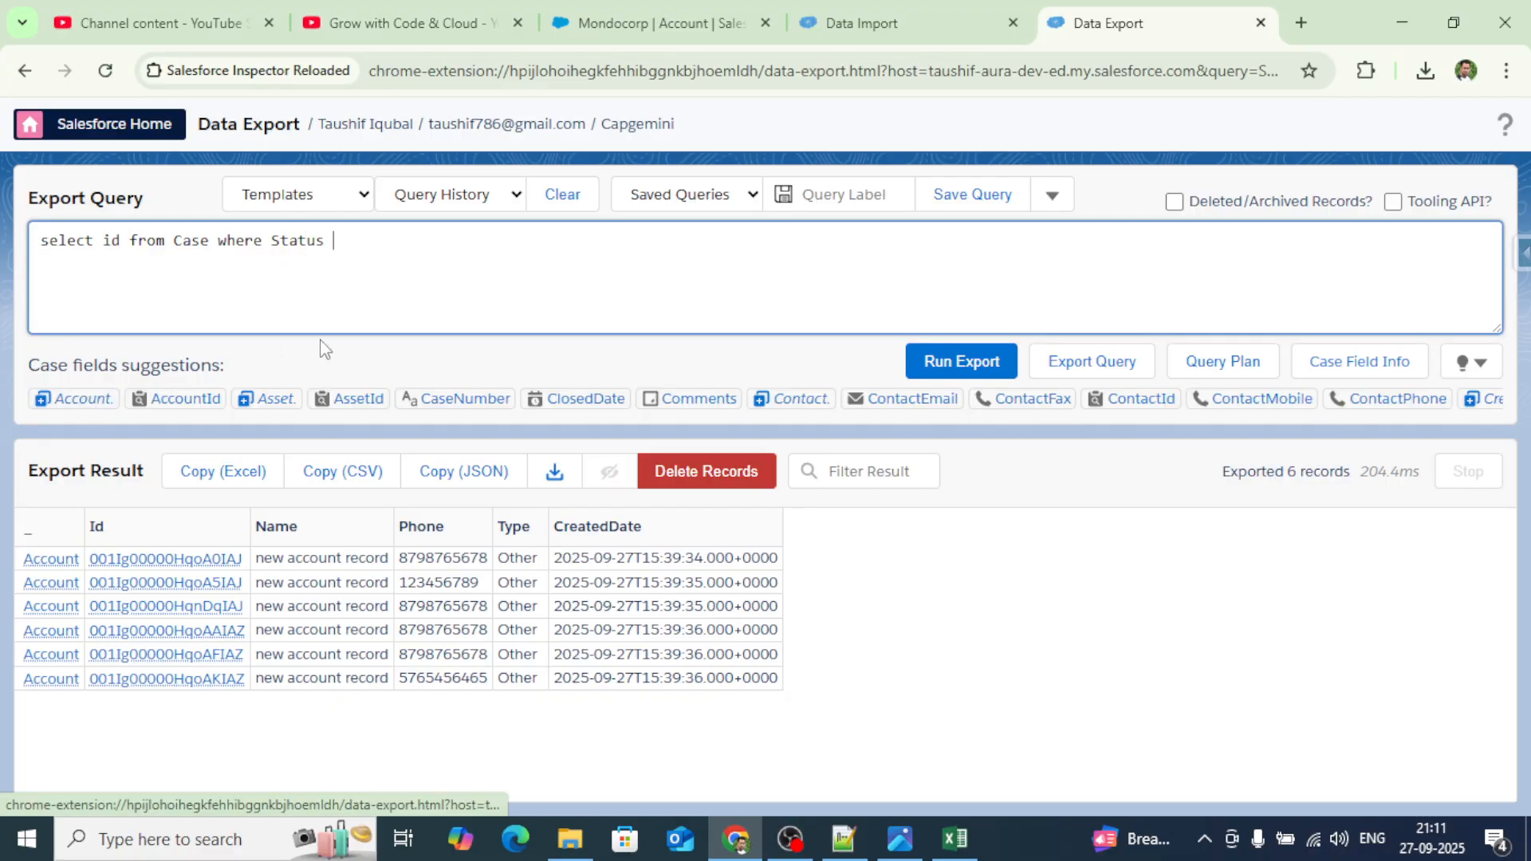
{"action": "type", "text": "="}
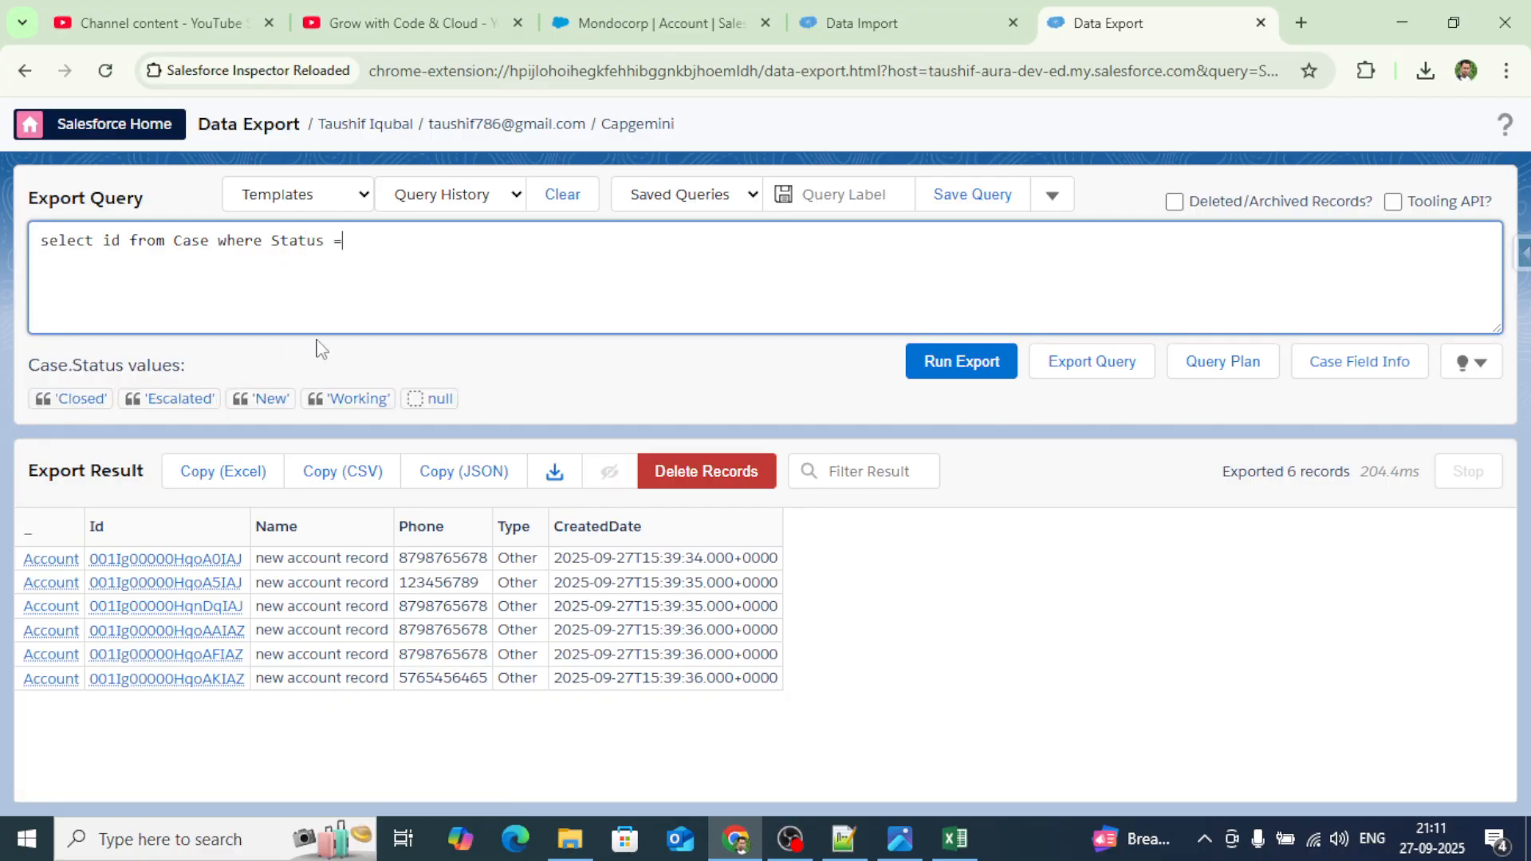
{"action": "left_click", "coordinate": [82, 396]}
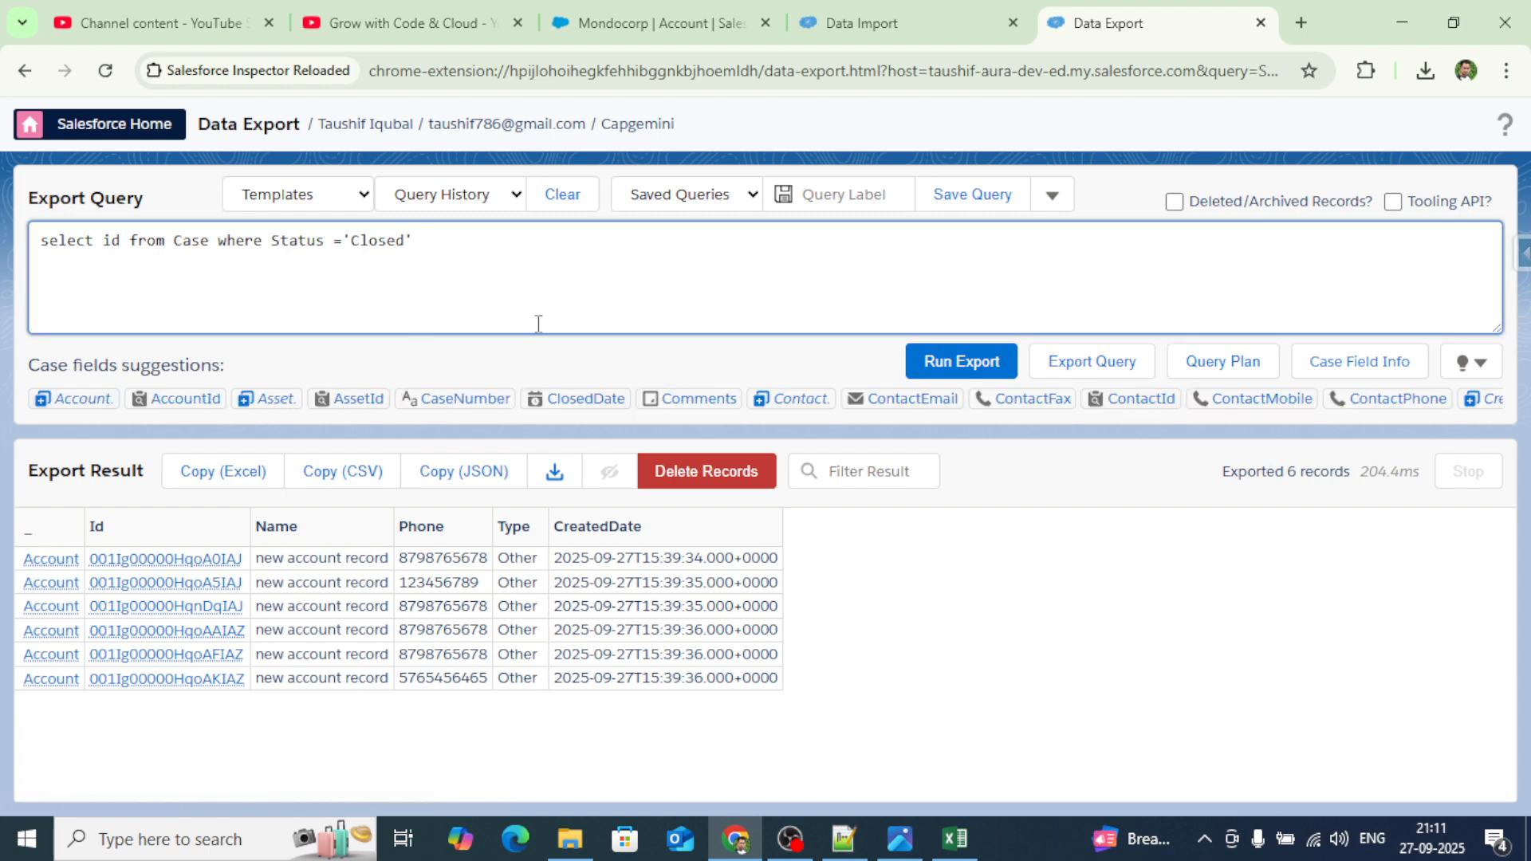
{"action": "left_click", "coordinate": [961, 367]}
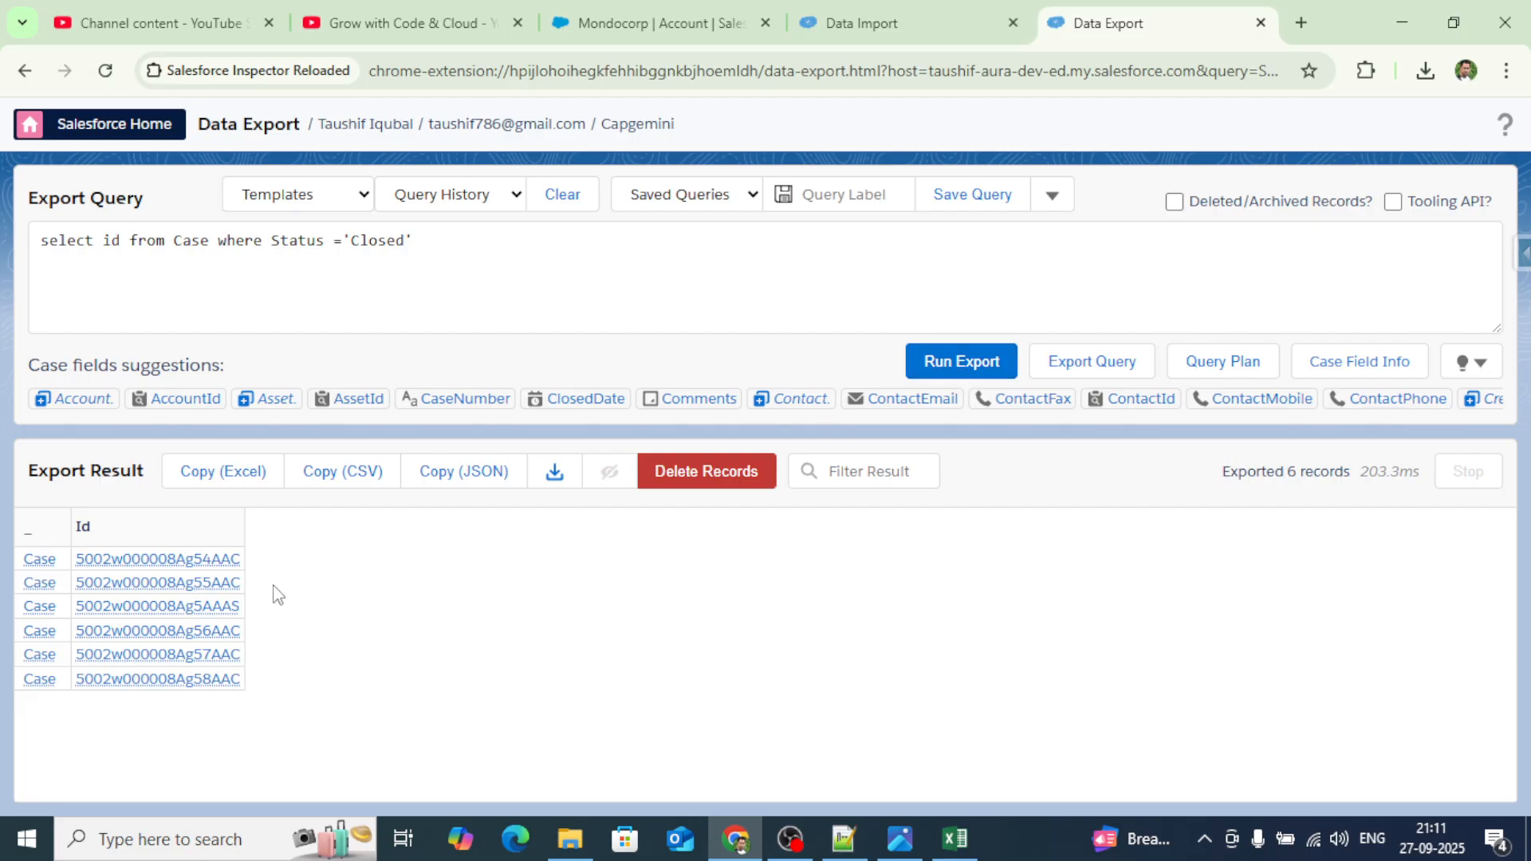
Add Status after id, rerun the query, and copy the six results in Excel format.
{"action": "left_click", "coordinate": [126, 242]}
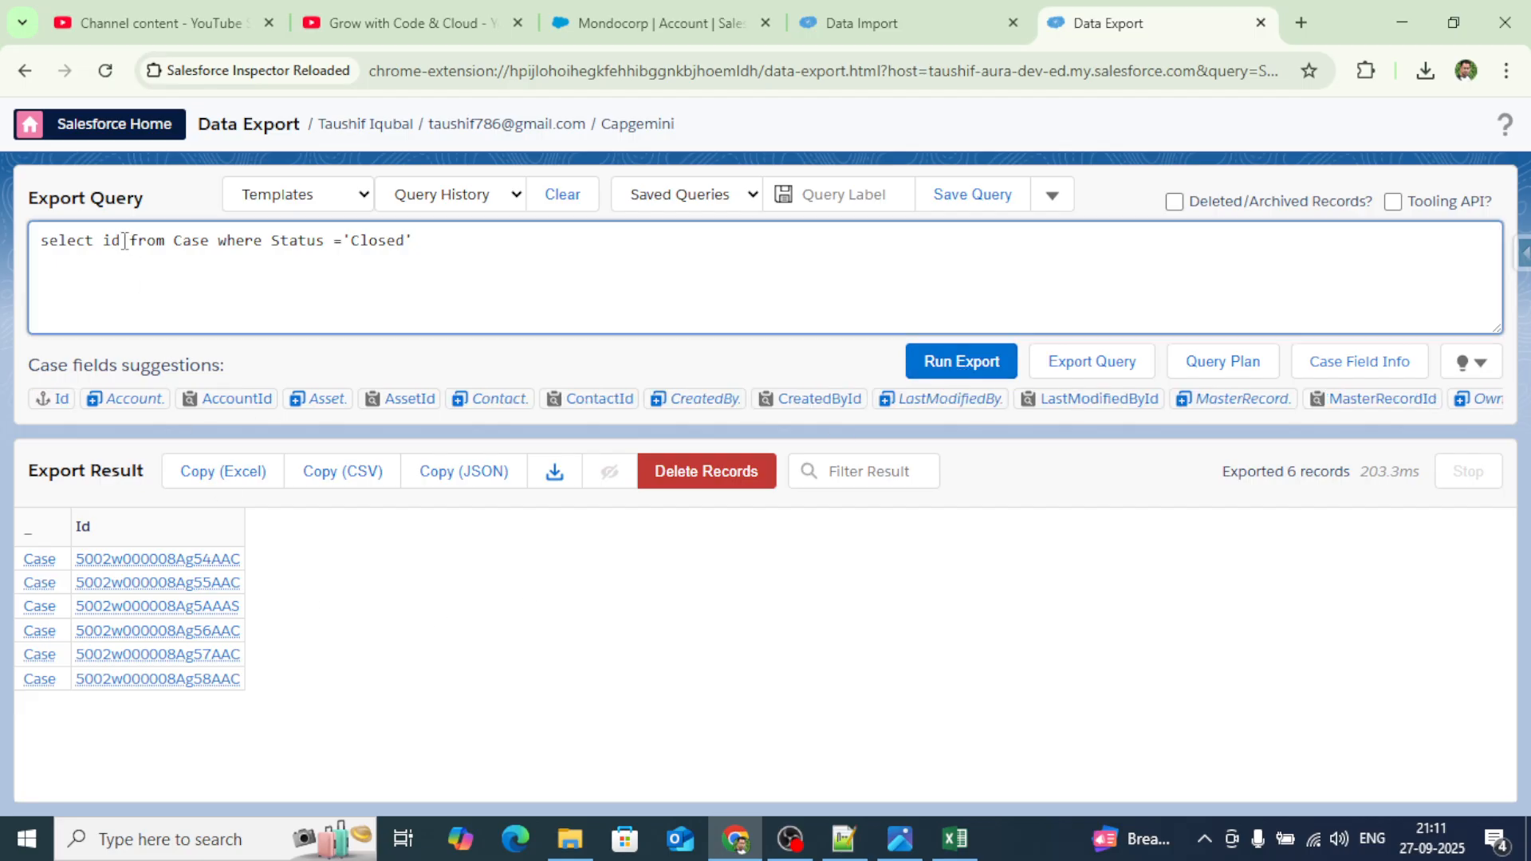
{"action": "type", "text": ", stat"}
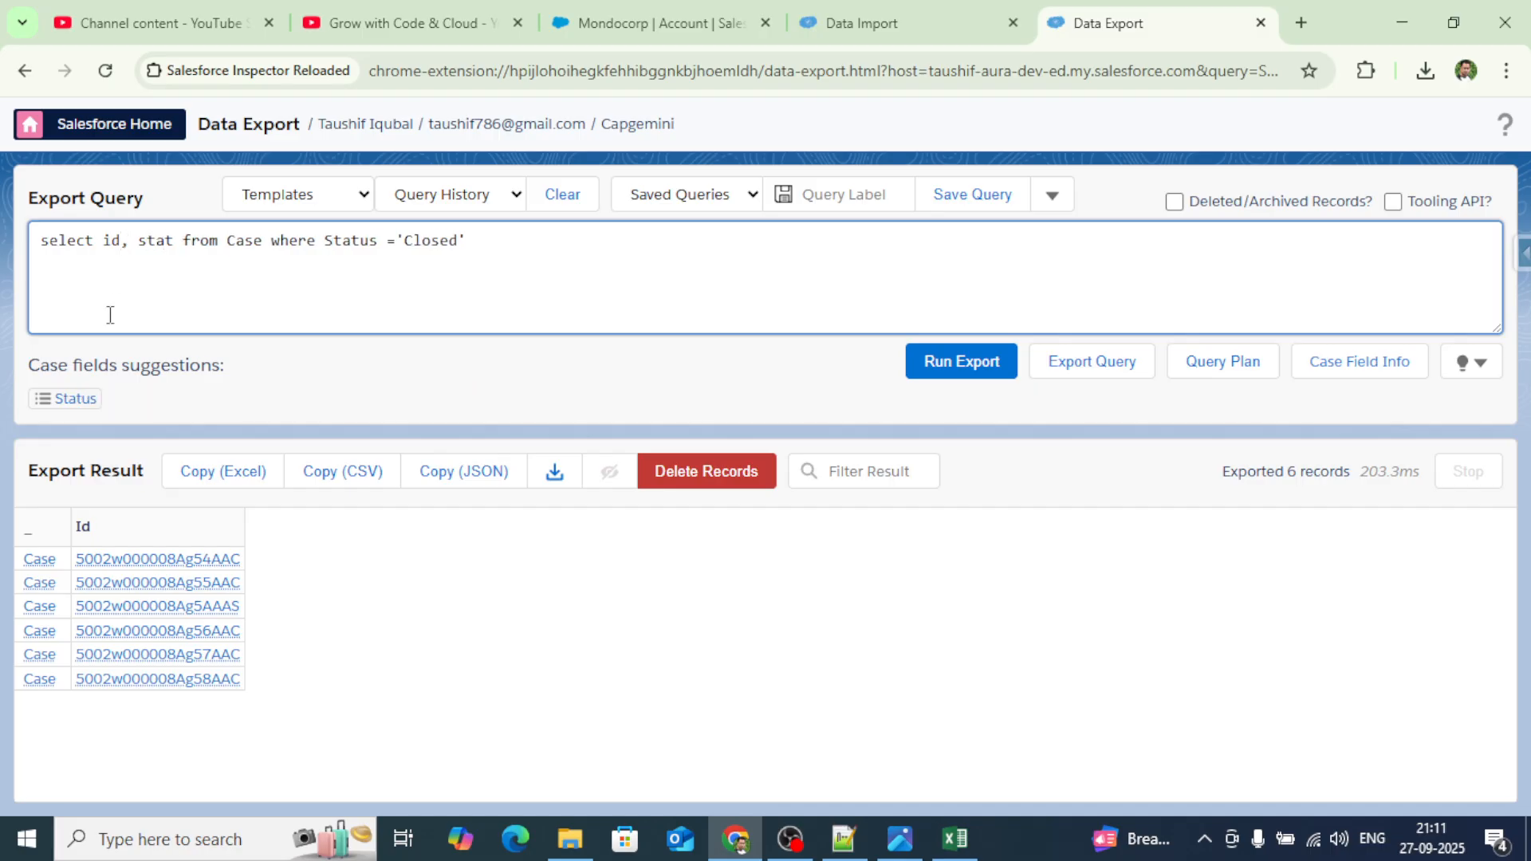
{"action": "left_click", "coordinate": [62, 405]}
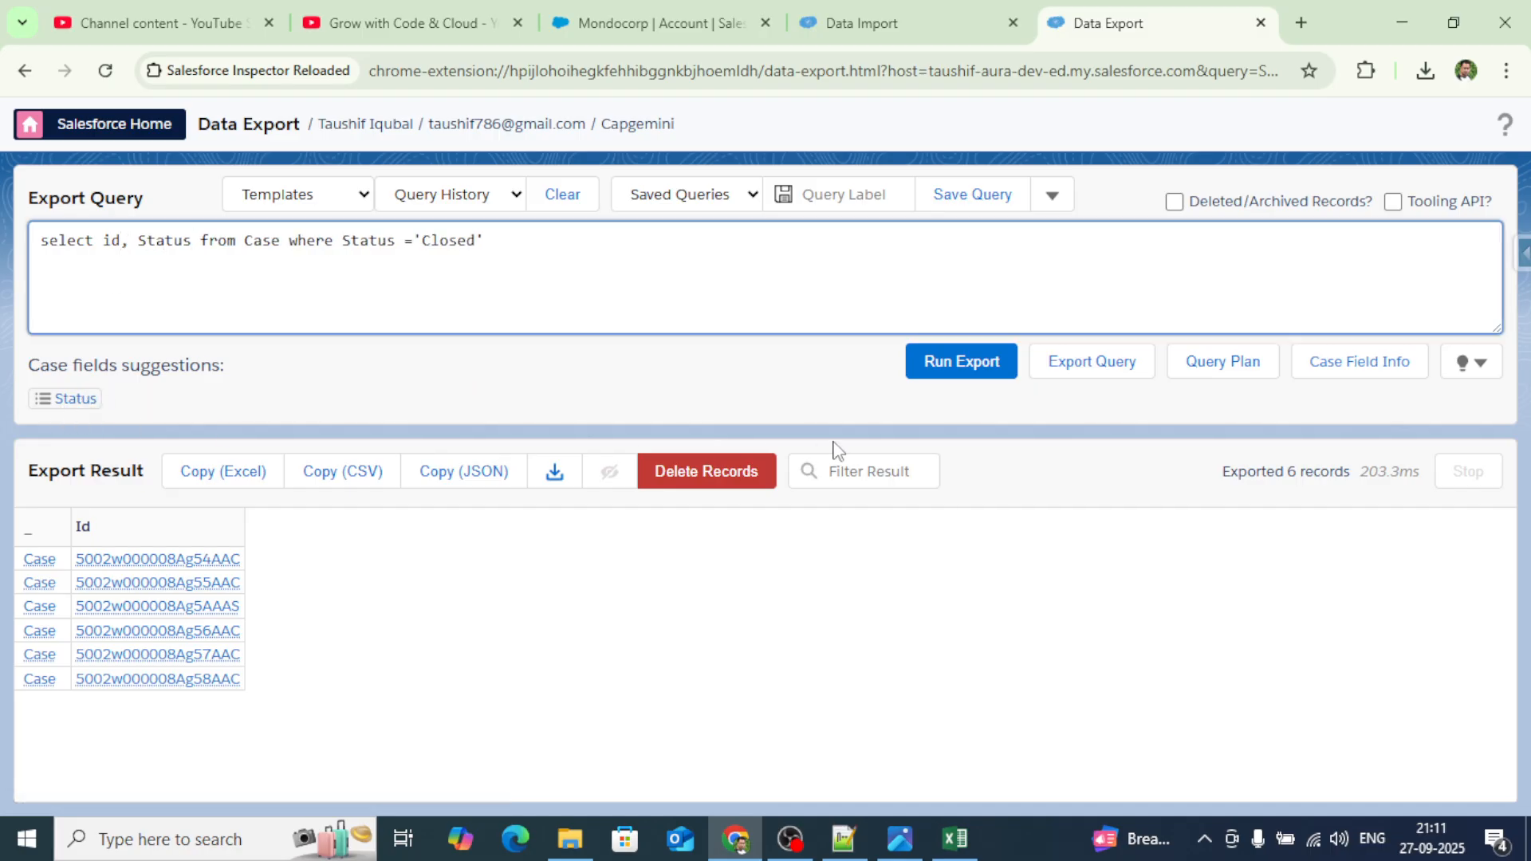
{"action": "left_click", "coordinate": [942, 375]}
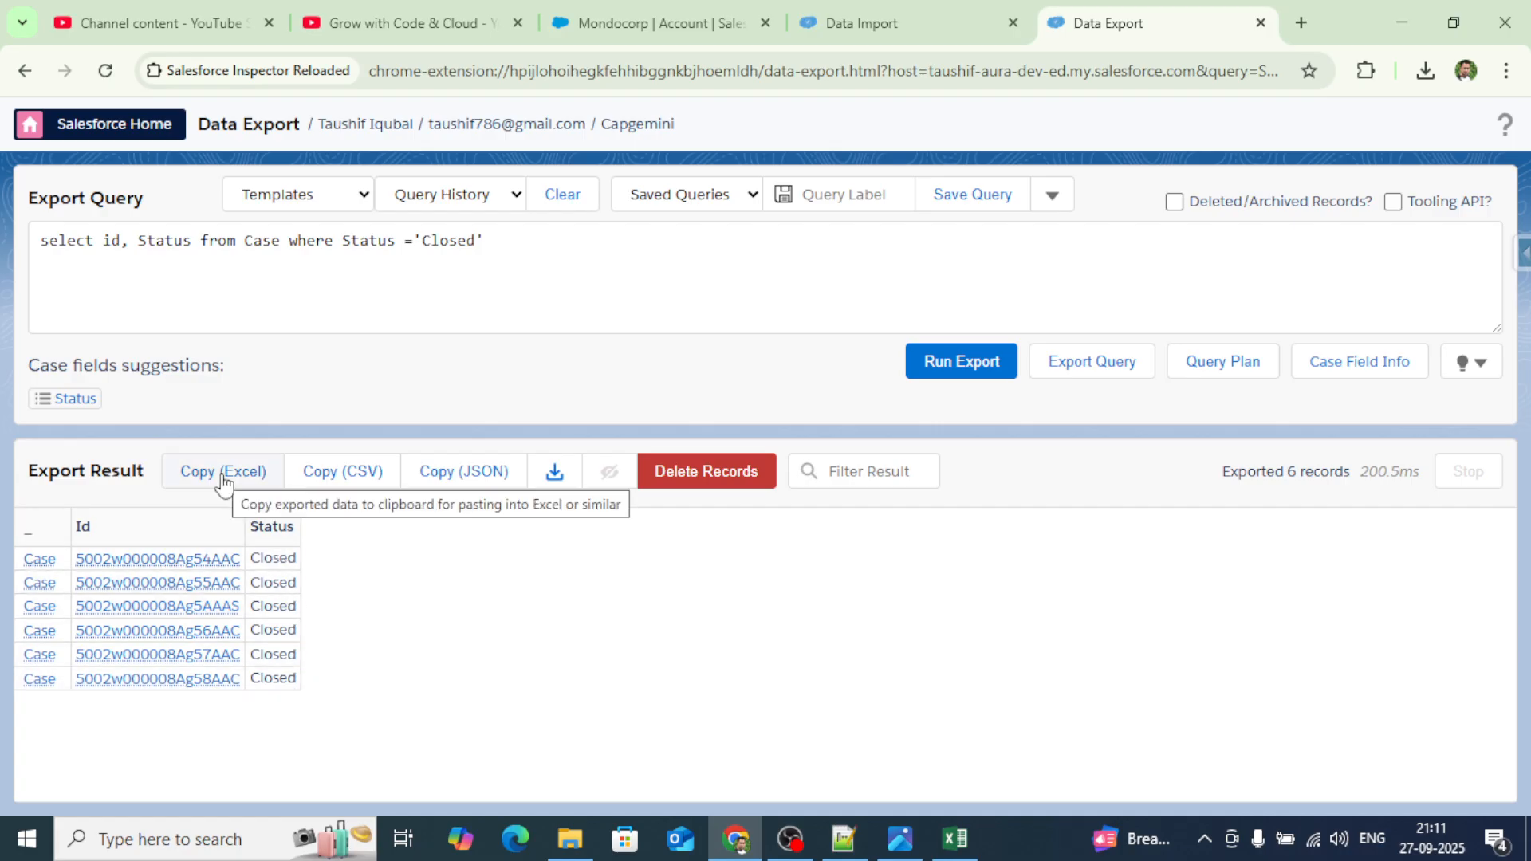
{"action": "left_click", "coordinate": [223, 477]}
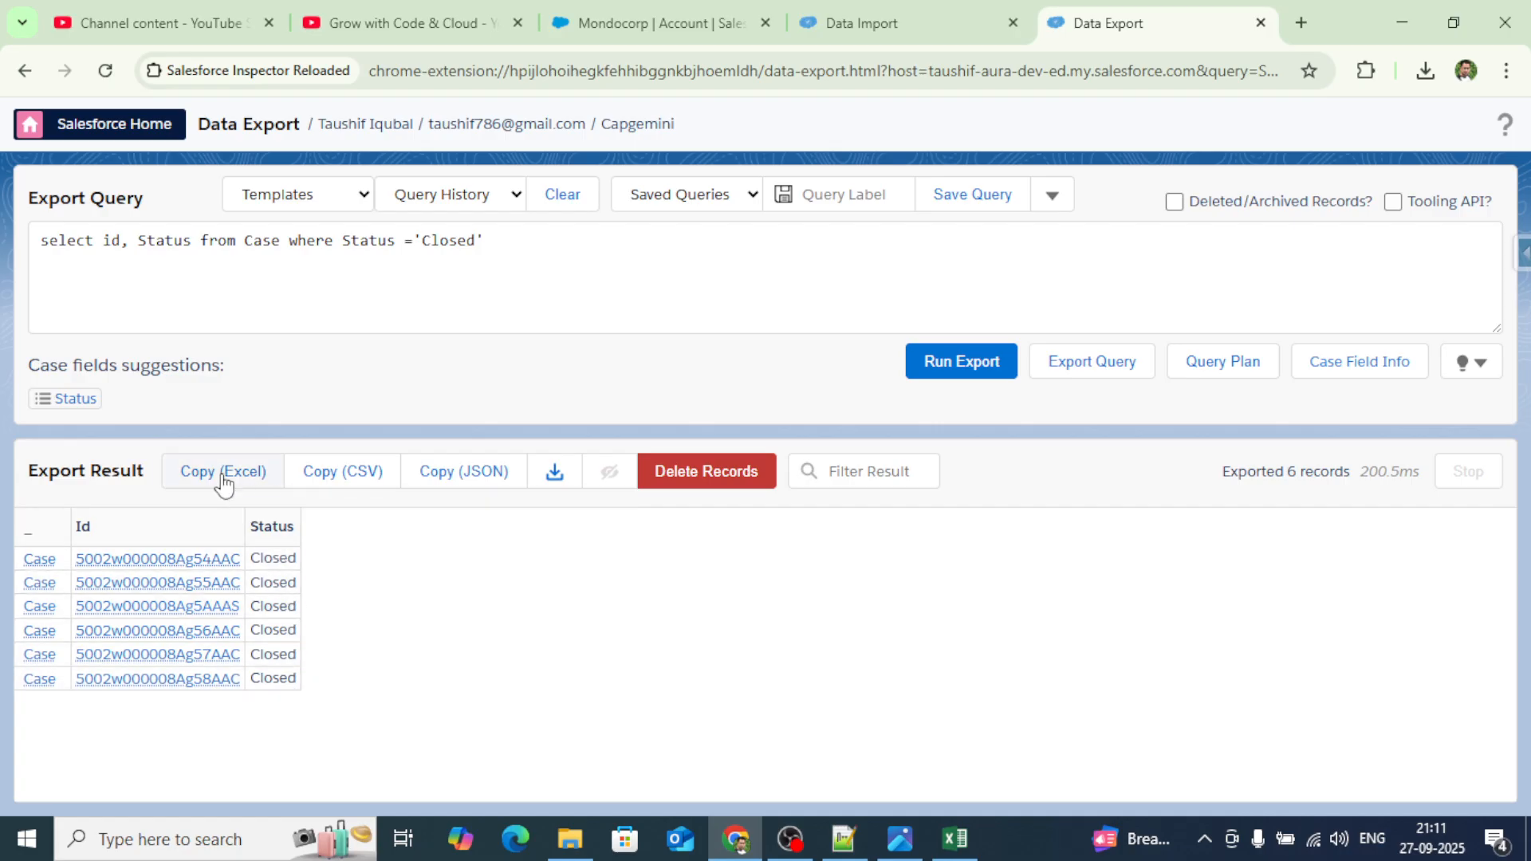
Paste the Case export into a new Excel sheet, Sheet3, and autofit all columns.
{"action": "left_click", "coordinate": [955, 839]}
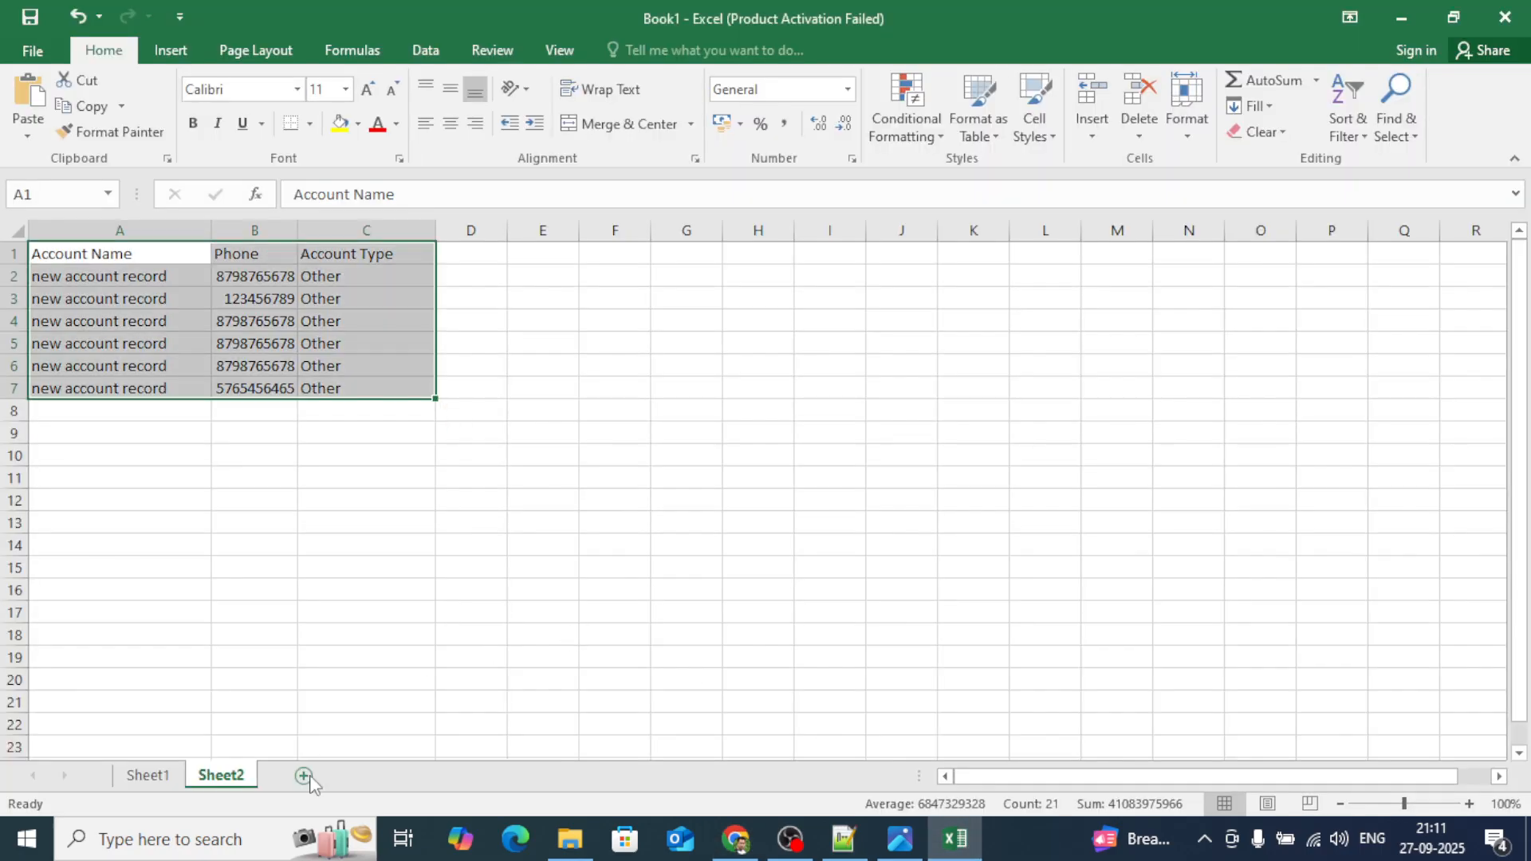
{"action": "left_click", "coordinate": [304, 776]}
{"action": "key", "text": "ctrl+v"}
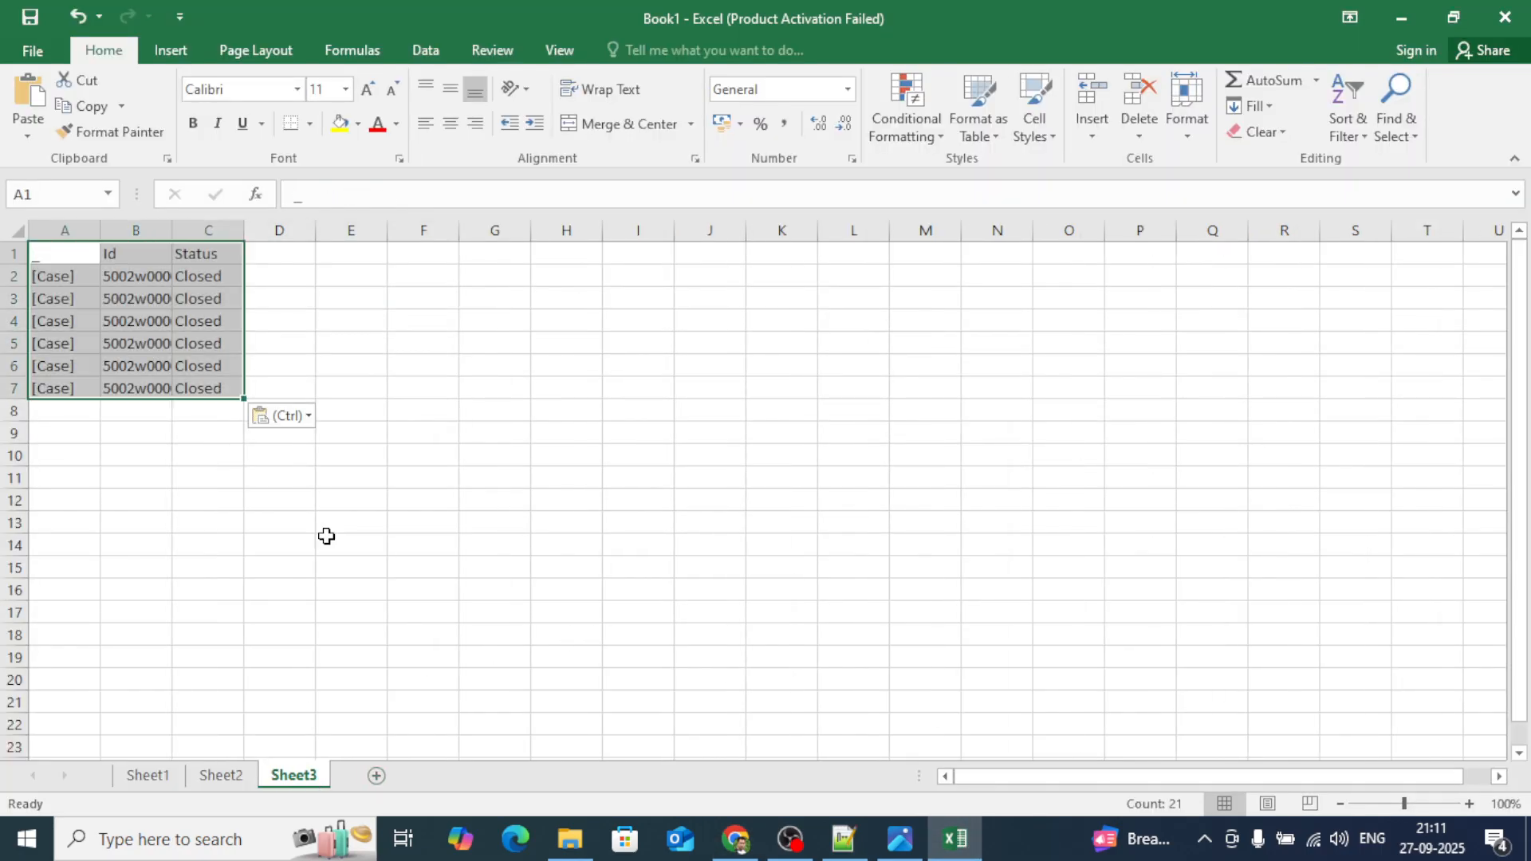
{"action": "left_click", "coordinate": [19, 230]}
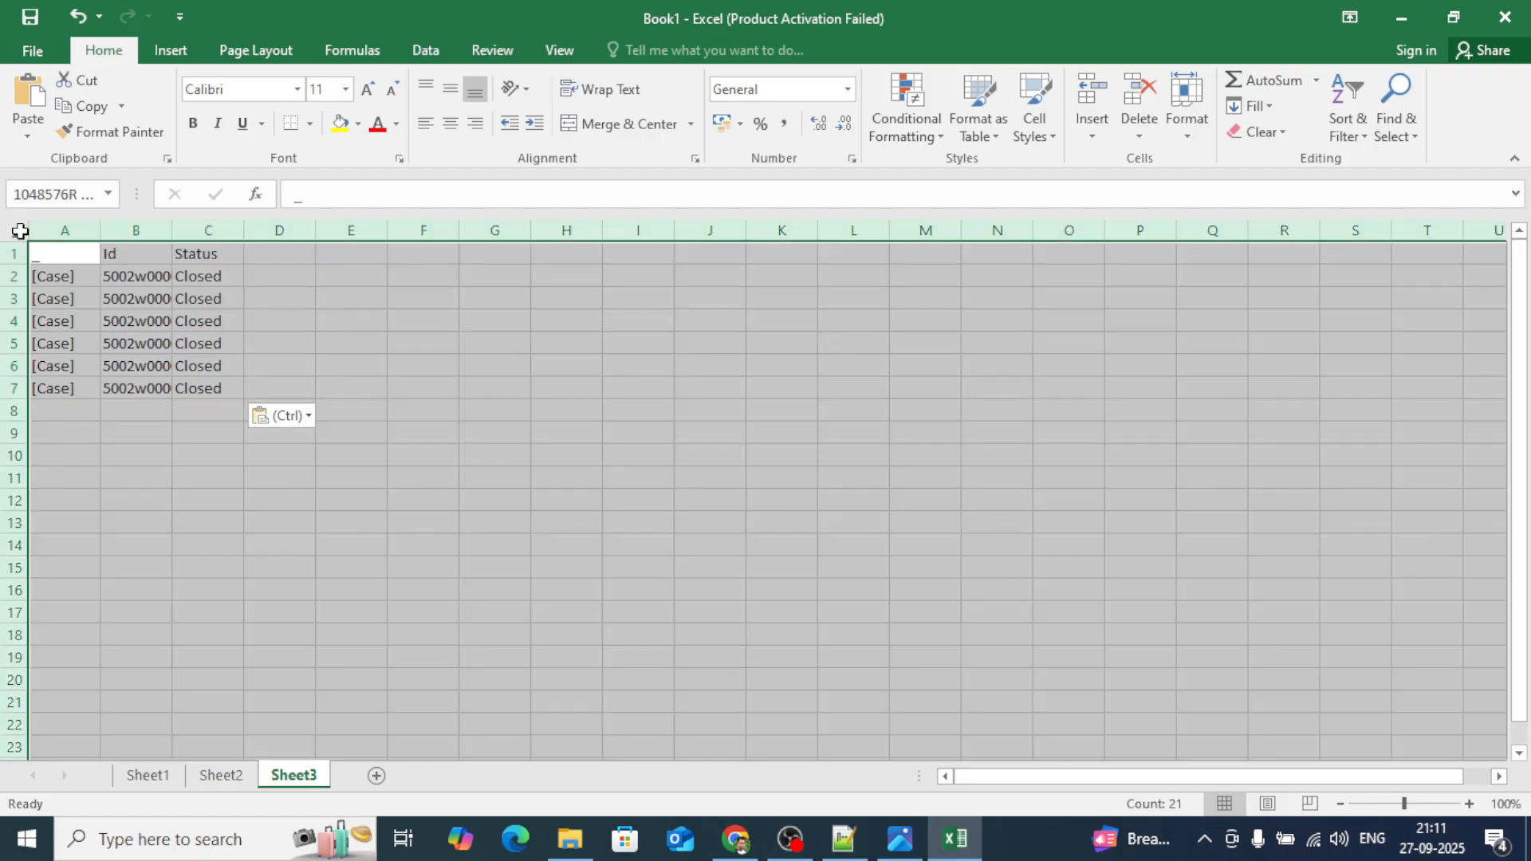
{"action": "double_click", "coordinate": [94, 220]}
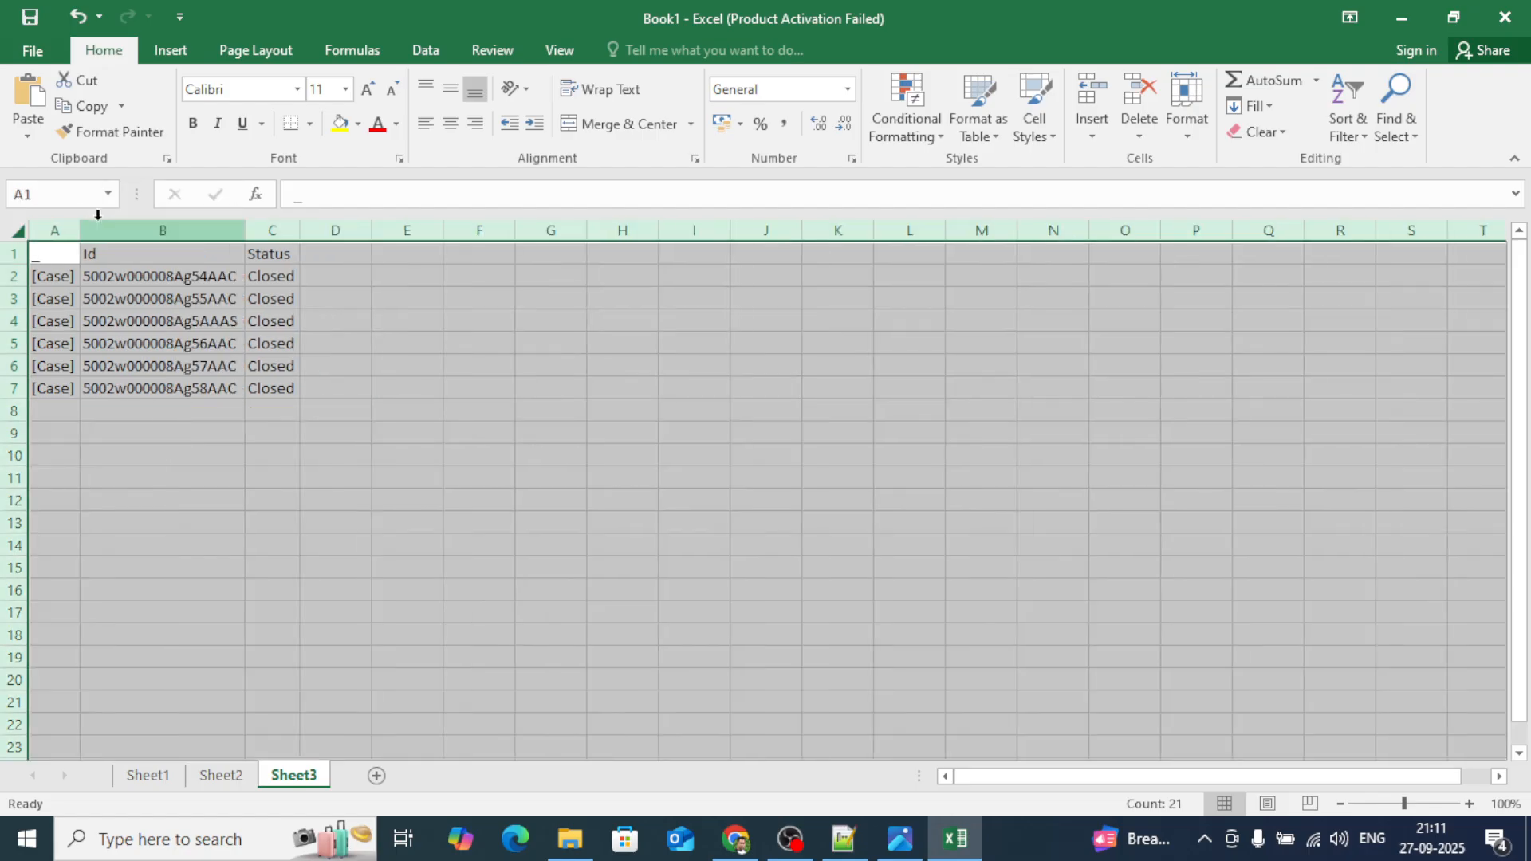
Delete the label and Status columns, leaving only Ids, and copy A1:A7.
{"action": "left_click", "coordinate": [56, 229]}
{"action": "right_click", "coordinate": [56, 231]}
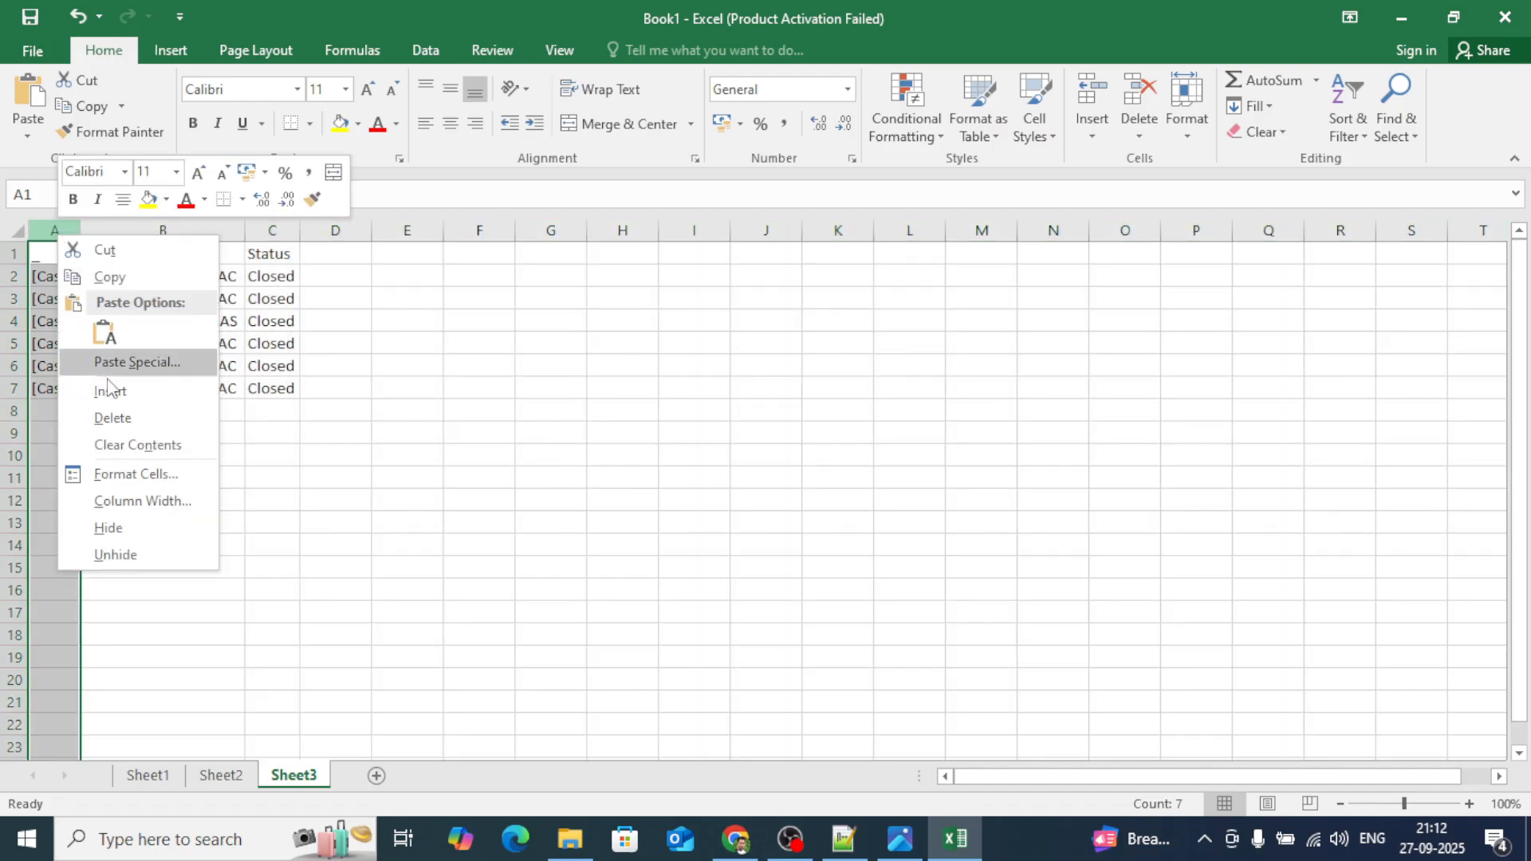
{"action": "left_click", "coordinate": [118, 418]}
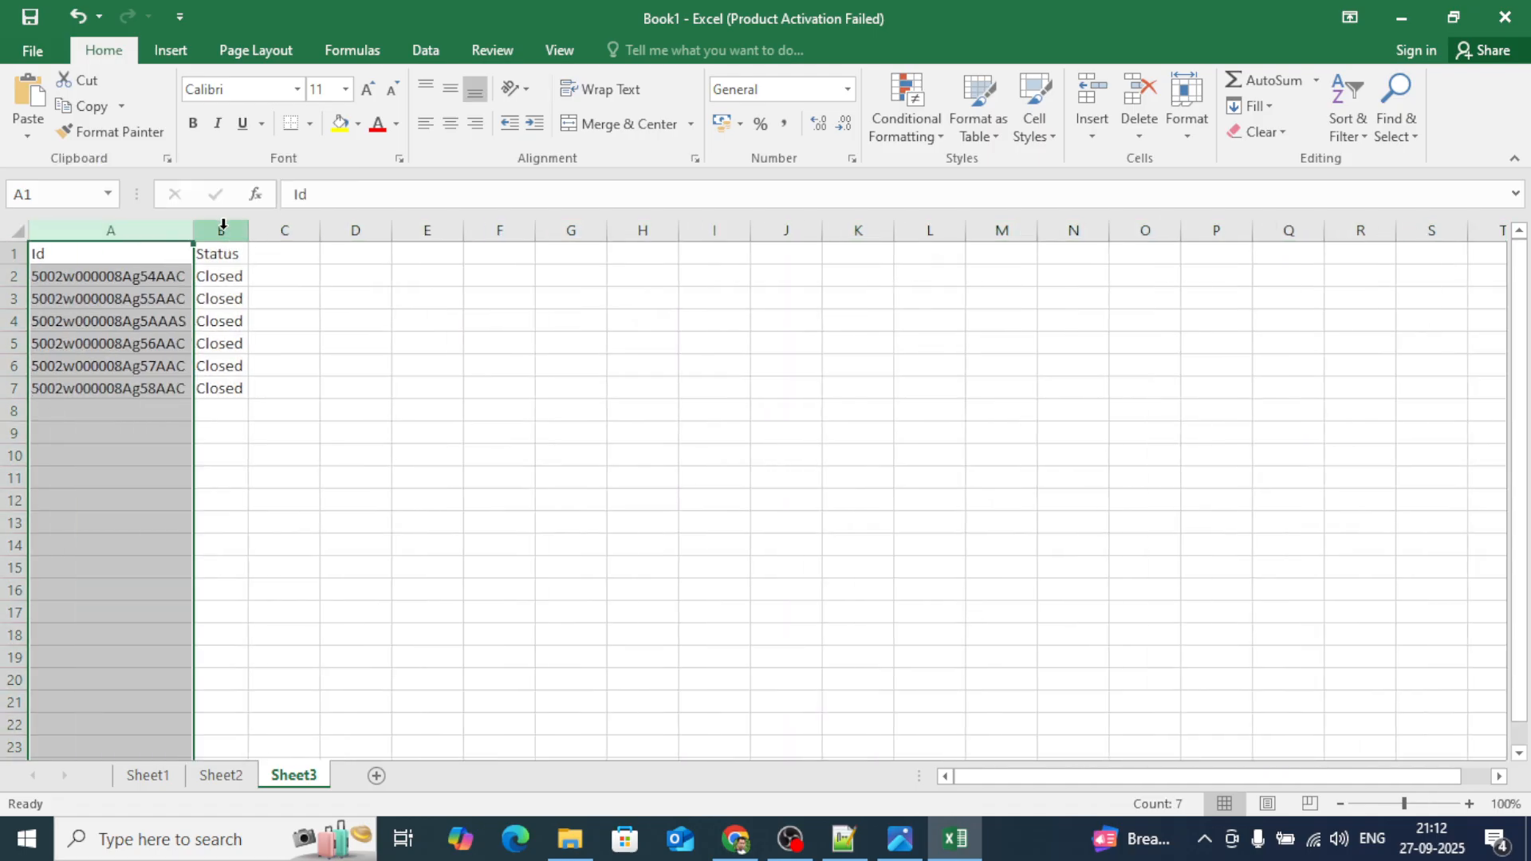
{"action": "left_click", "coordinate": [221, 226]}
{"action": "right_click", "coordinate": [221, 225]}
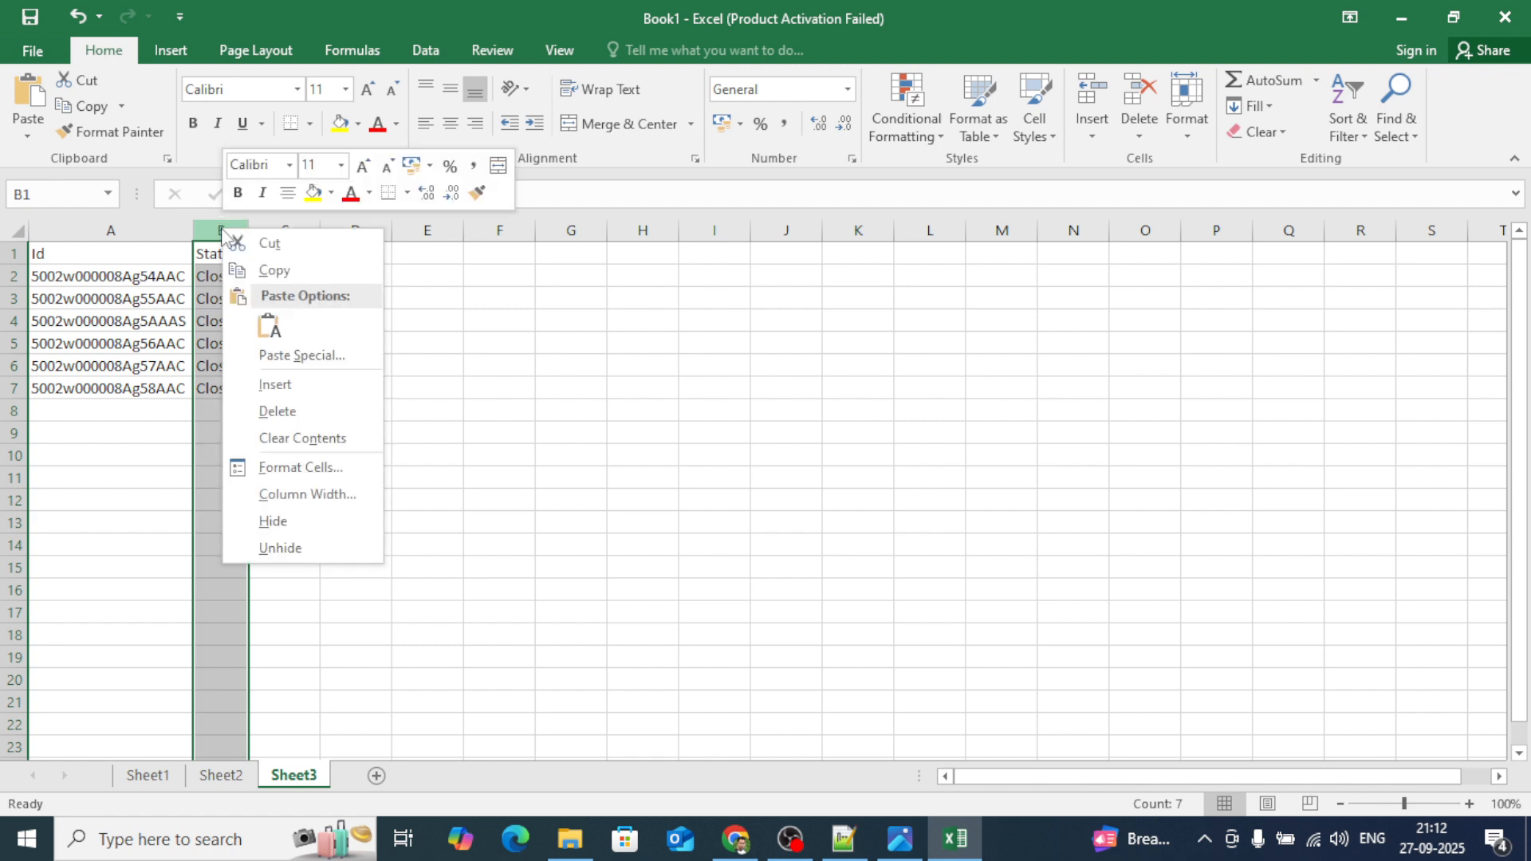
{"action": "left_click", "coordinate": [283, 408]}
{"action": "left_click", "coordinate": [322, 408]}
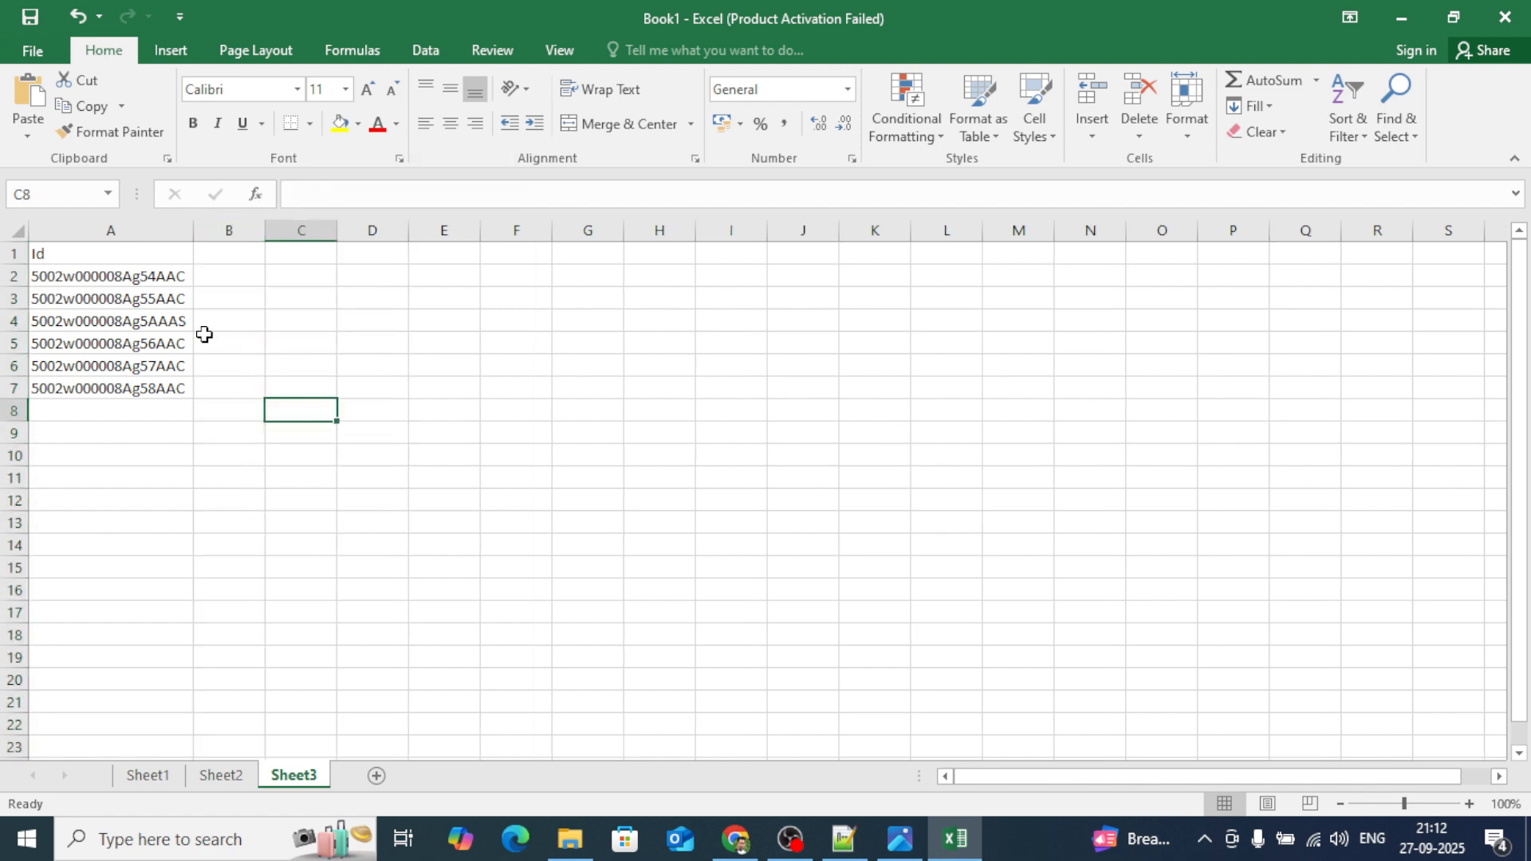
{"action": "left_click", "coordinate": [87, 257]}
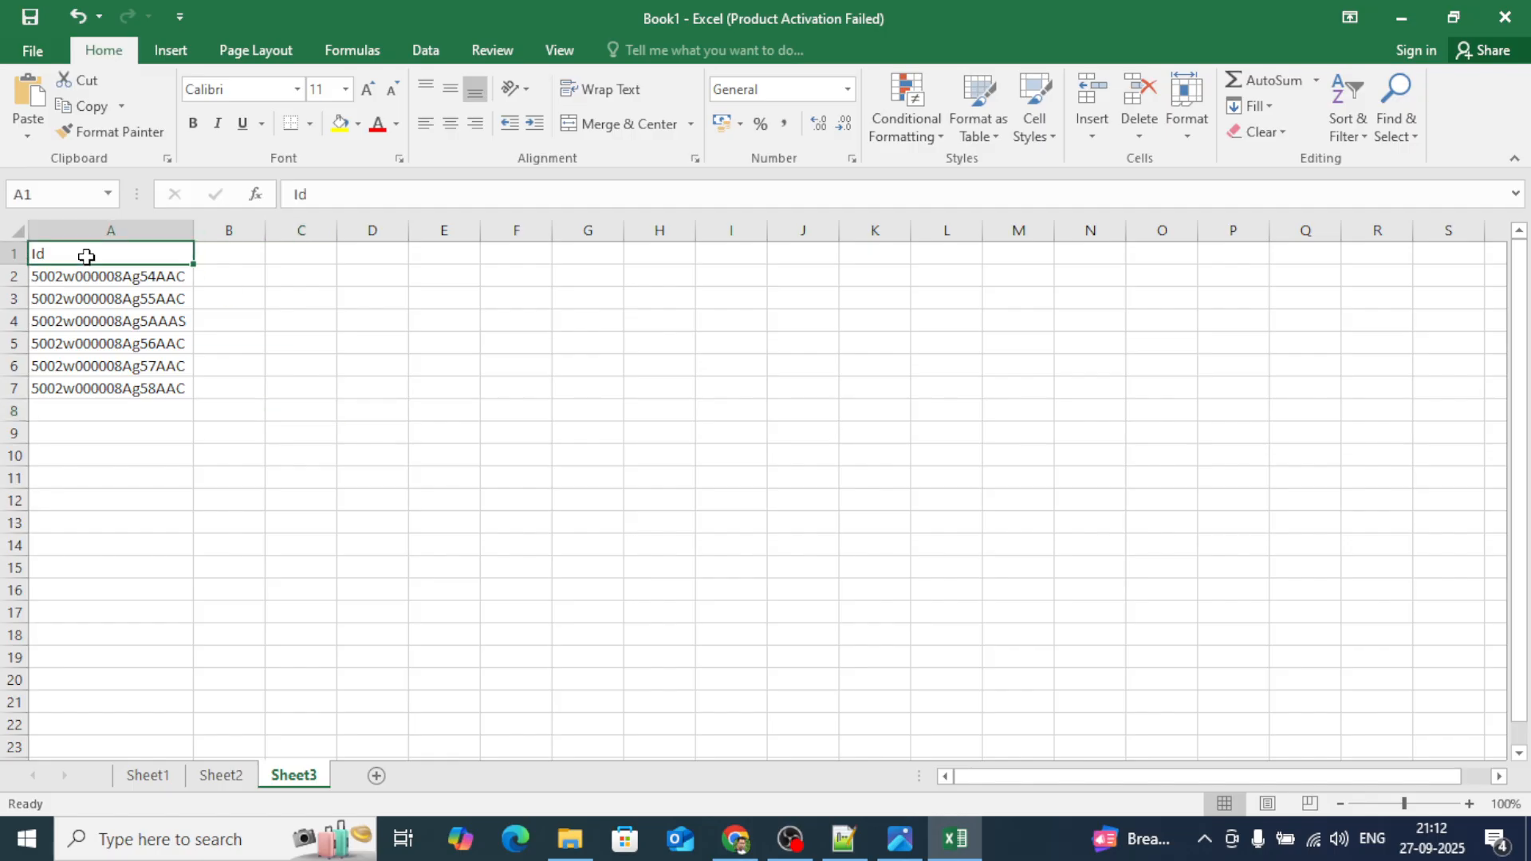
{"action": "key", "text": "ctrl+shift+Down"}
{"action": "key", "text": "ctrl+c"}
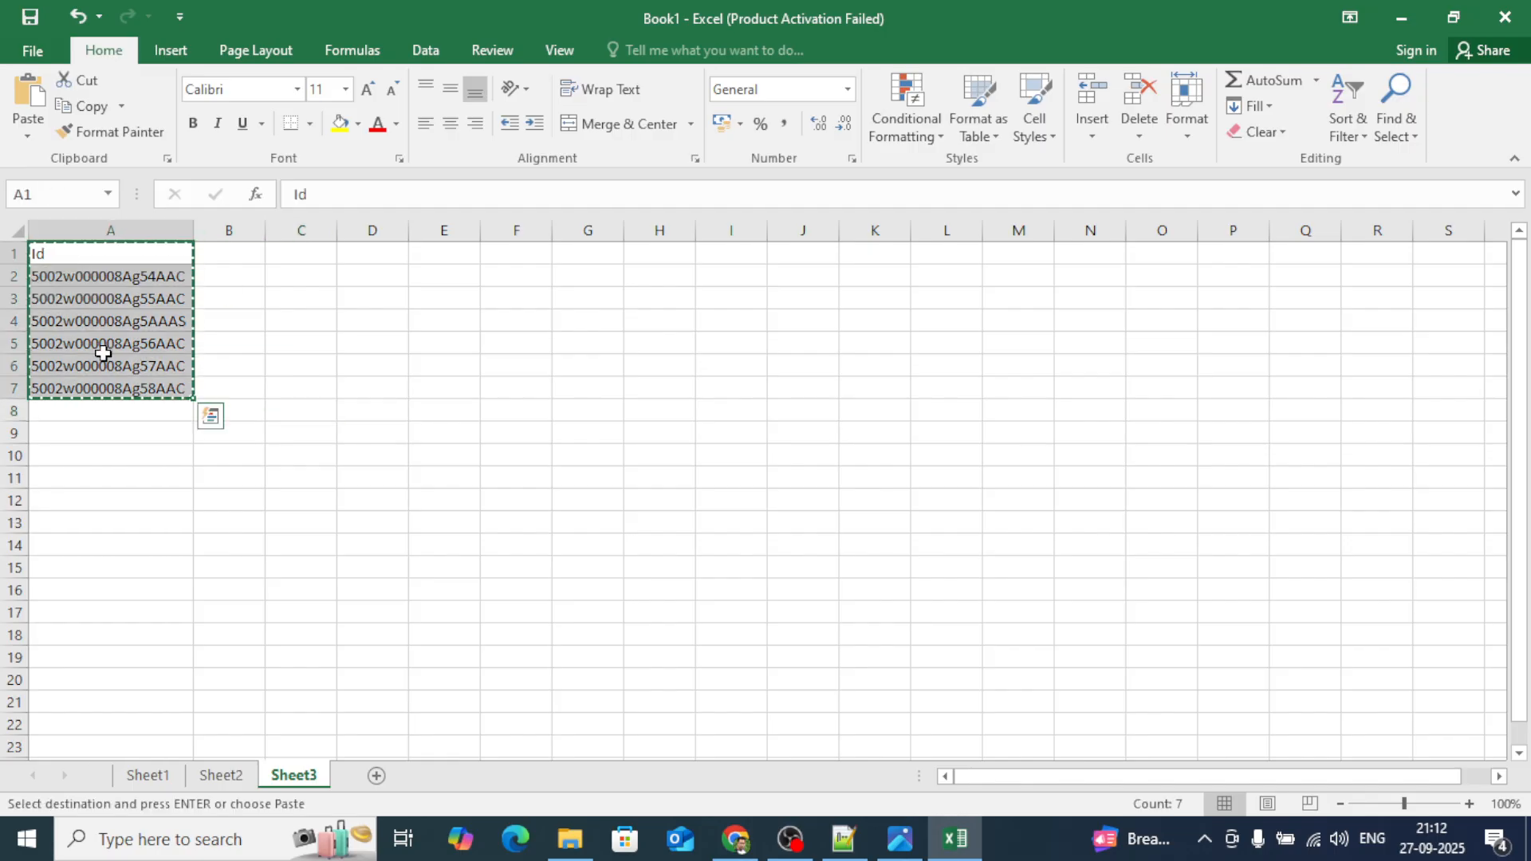
In Data Import, change the object from Account to Case and paste the six Ids as data.
{"action": "left_click", "coordinate": [734, 846]}
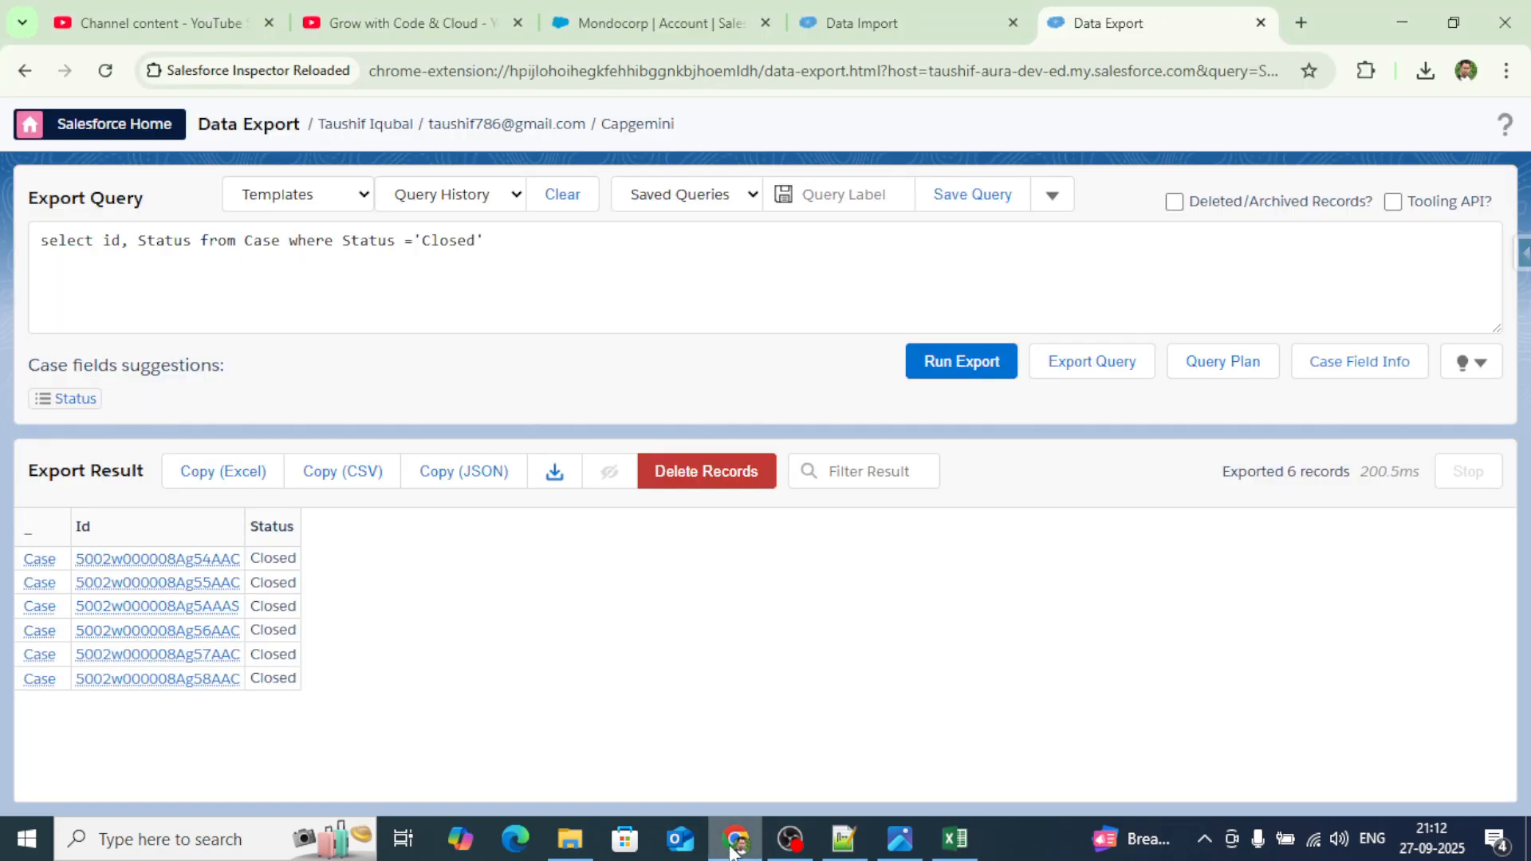
{"action": "left_click", "coordinate": [876, 25]}
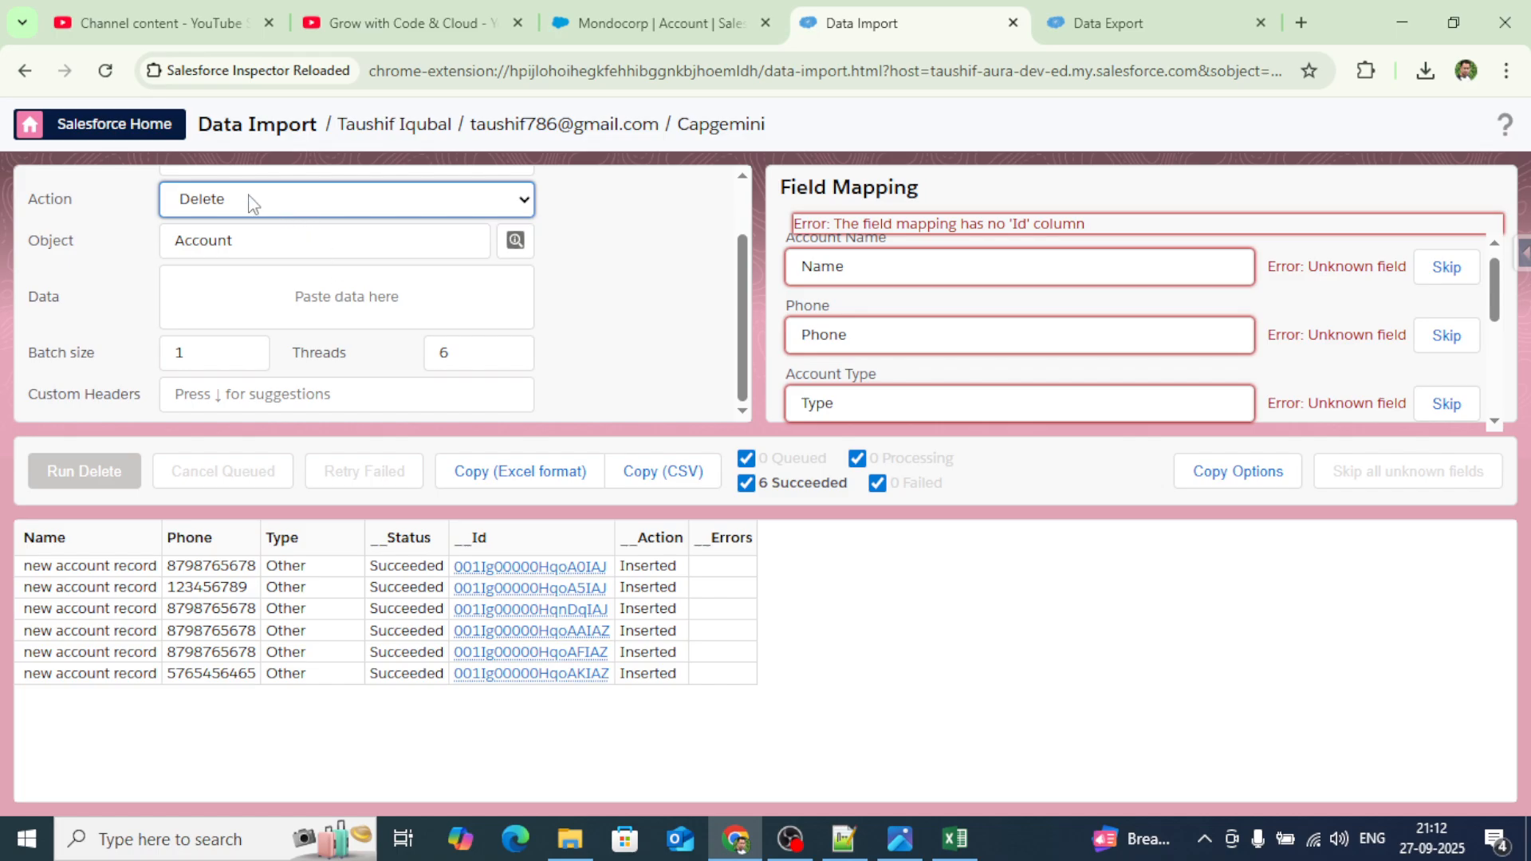
{"action": "left_click", "coordinate": [240, 241]}
{"action": "left_click_drag", "start_coordinate": [240, 241], "coordinate": [146, 252]}
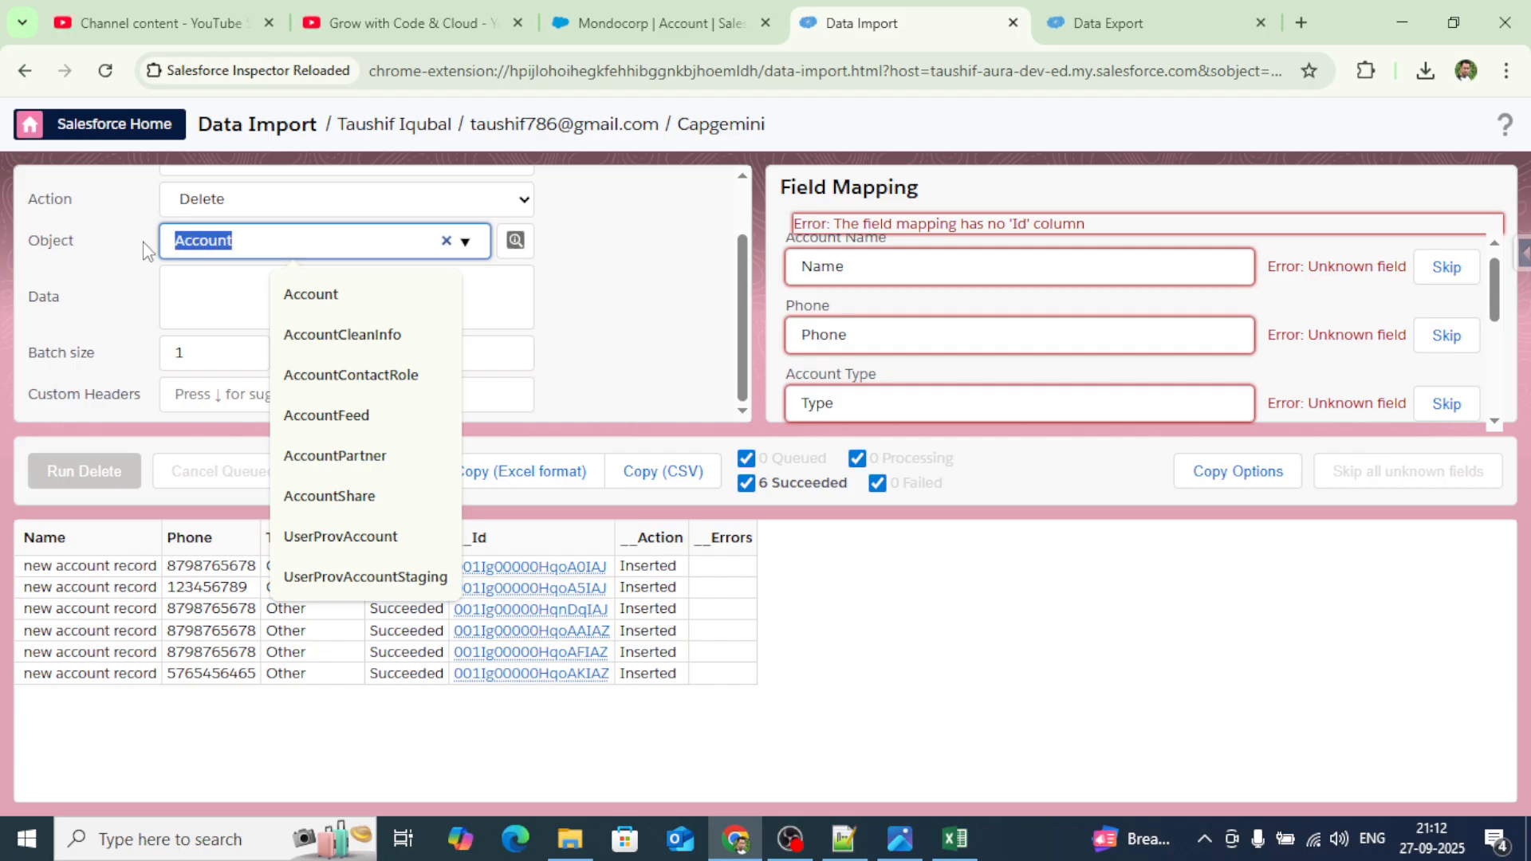
{"action": "type", "text": "Case"}
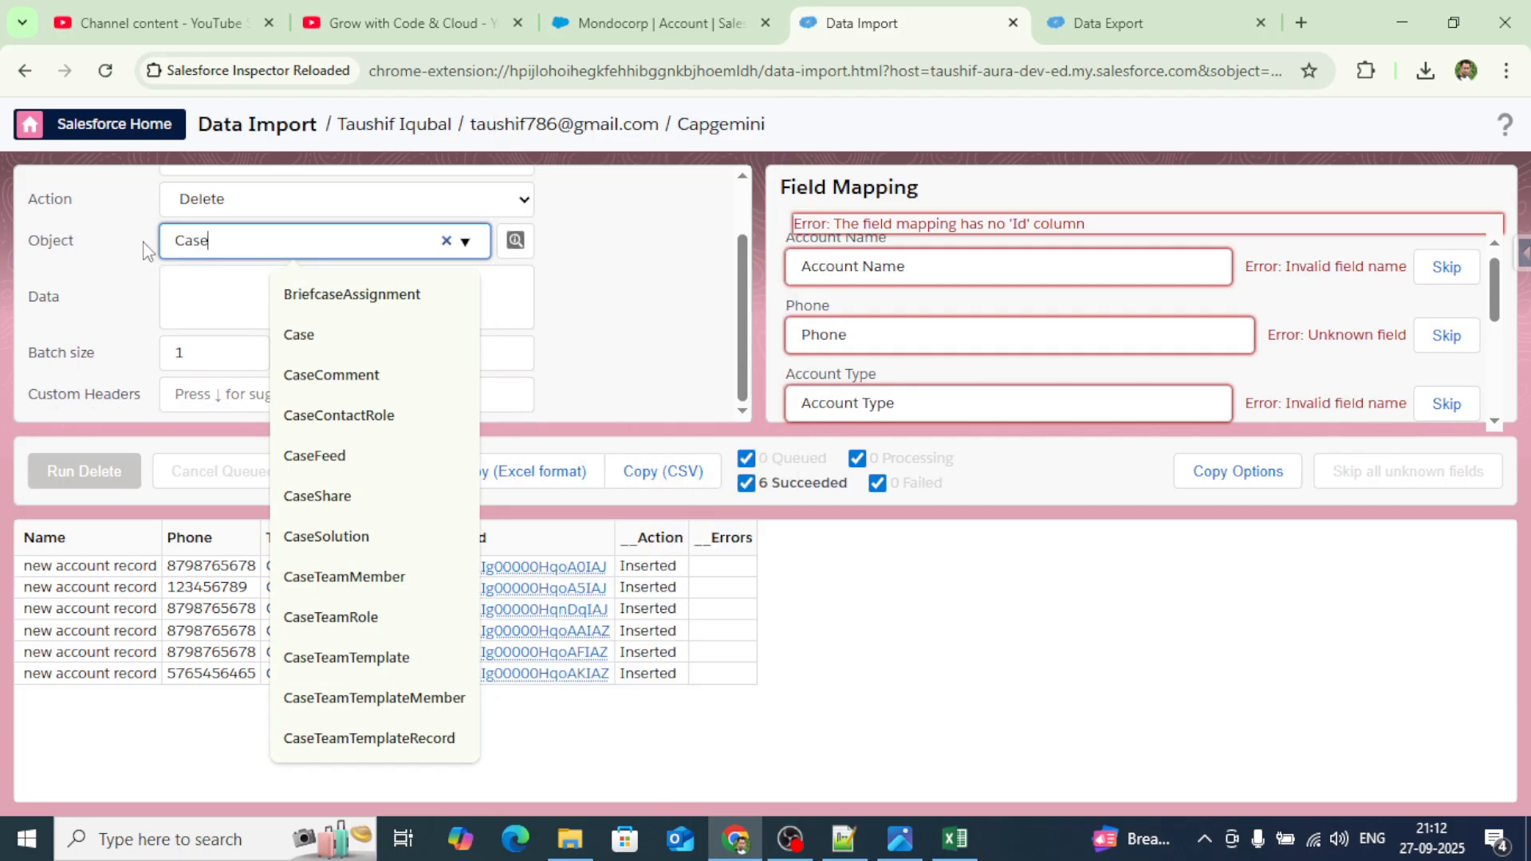
{"action": "left_click", "coordinate": [300, 336]}
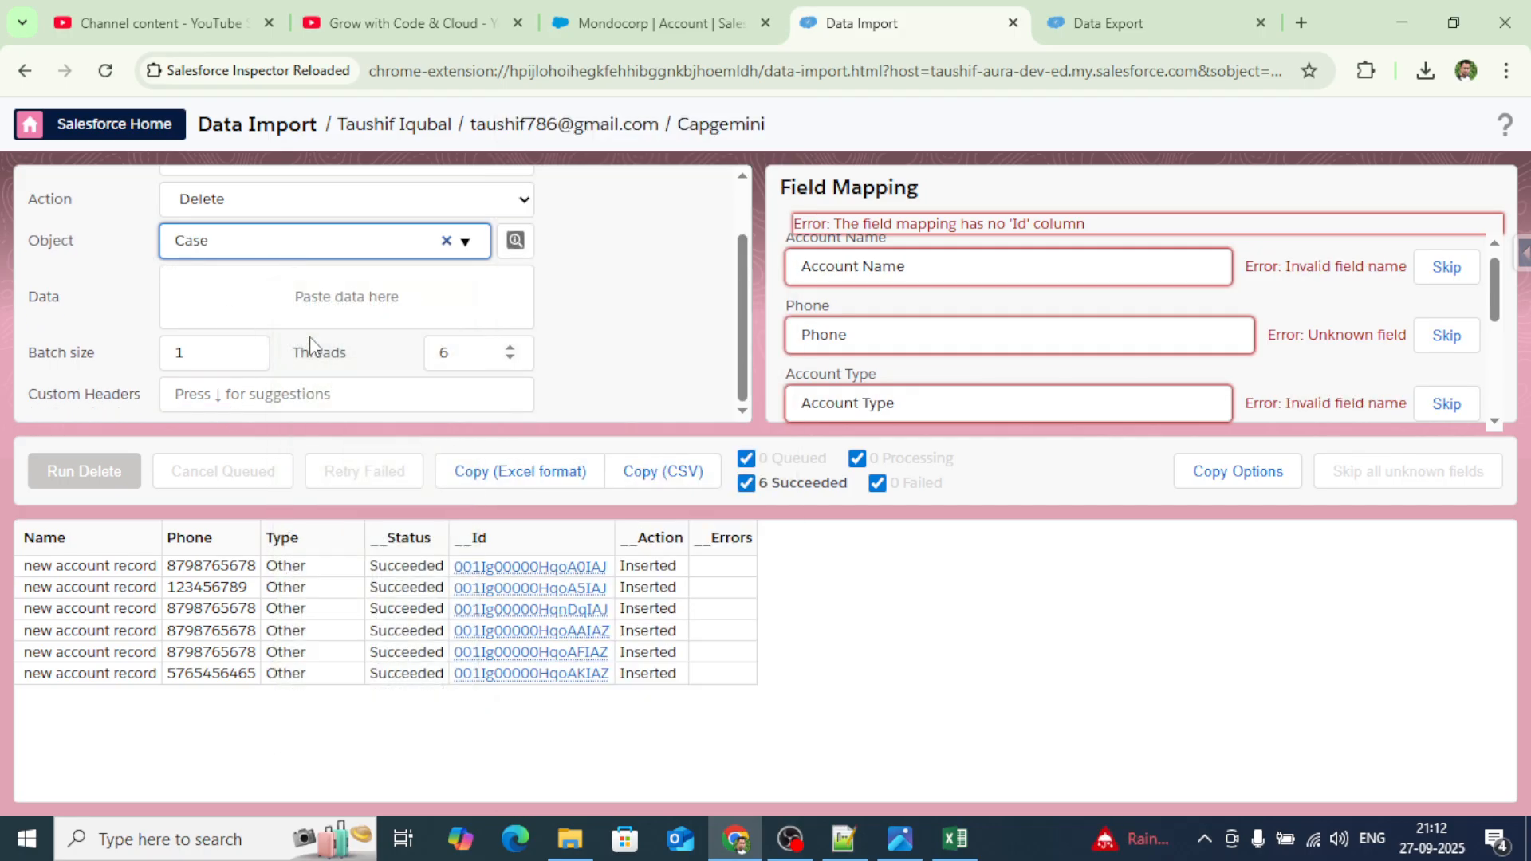
{"action": "left_click", "coordinate": [285, 296]}
{"action": "key", "text": "ctrl+v"}
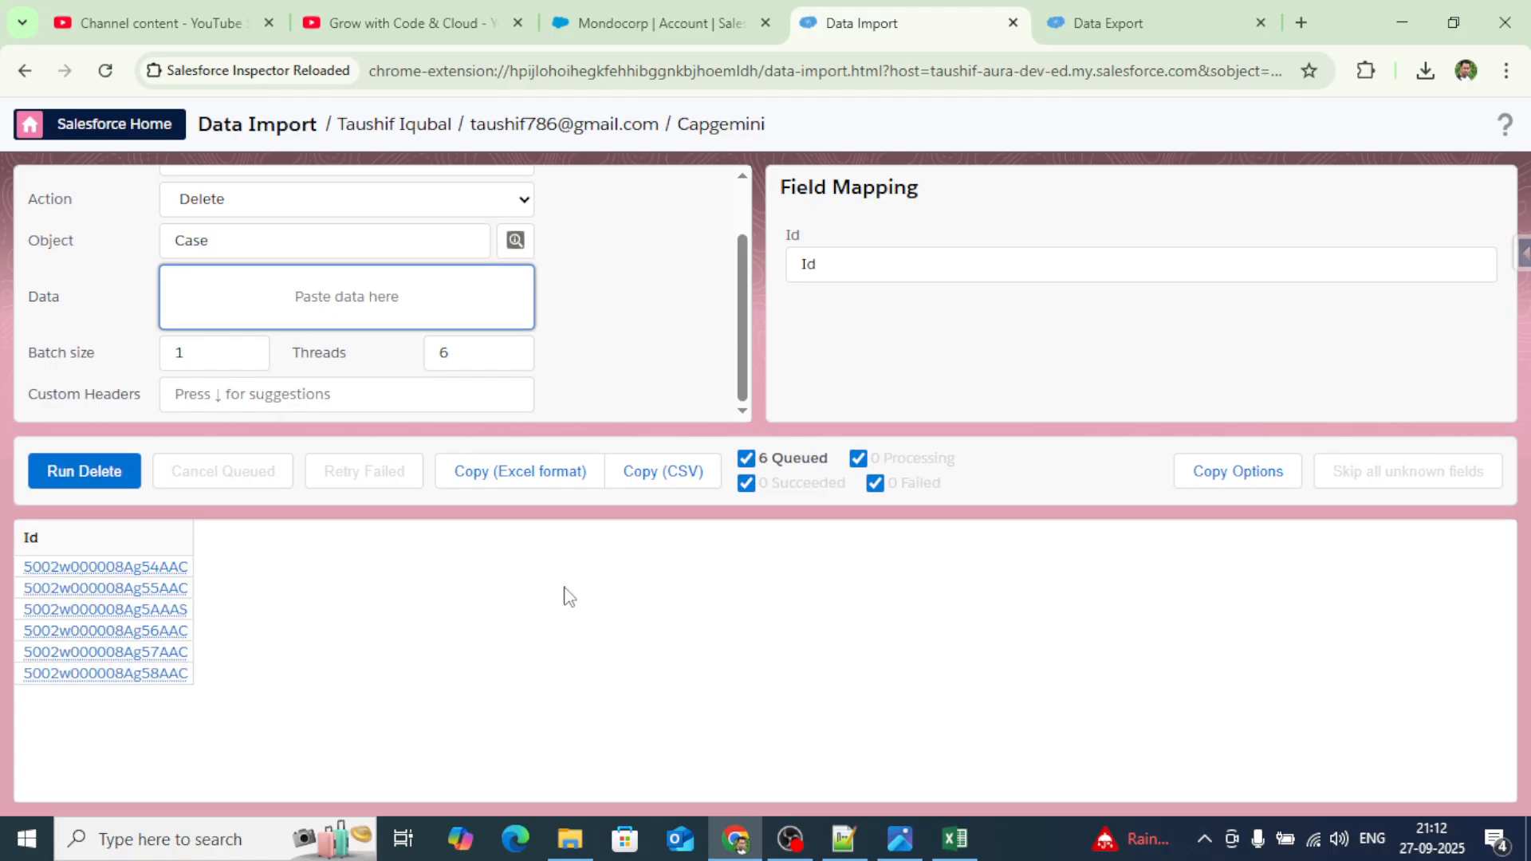
Run and confirm the delete, then rerun the closed-Case export to verify no results.
{"action": "left_click", "coordinate": [84, 469]}
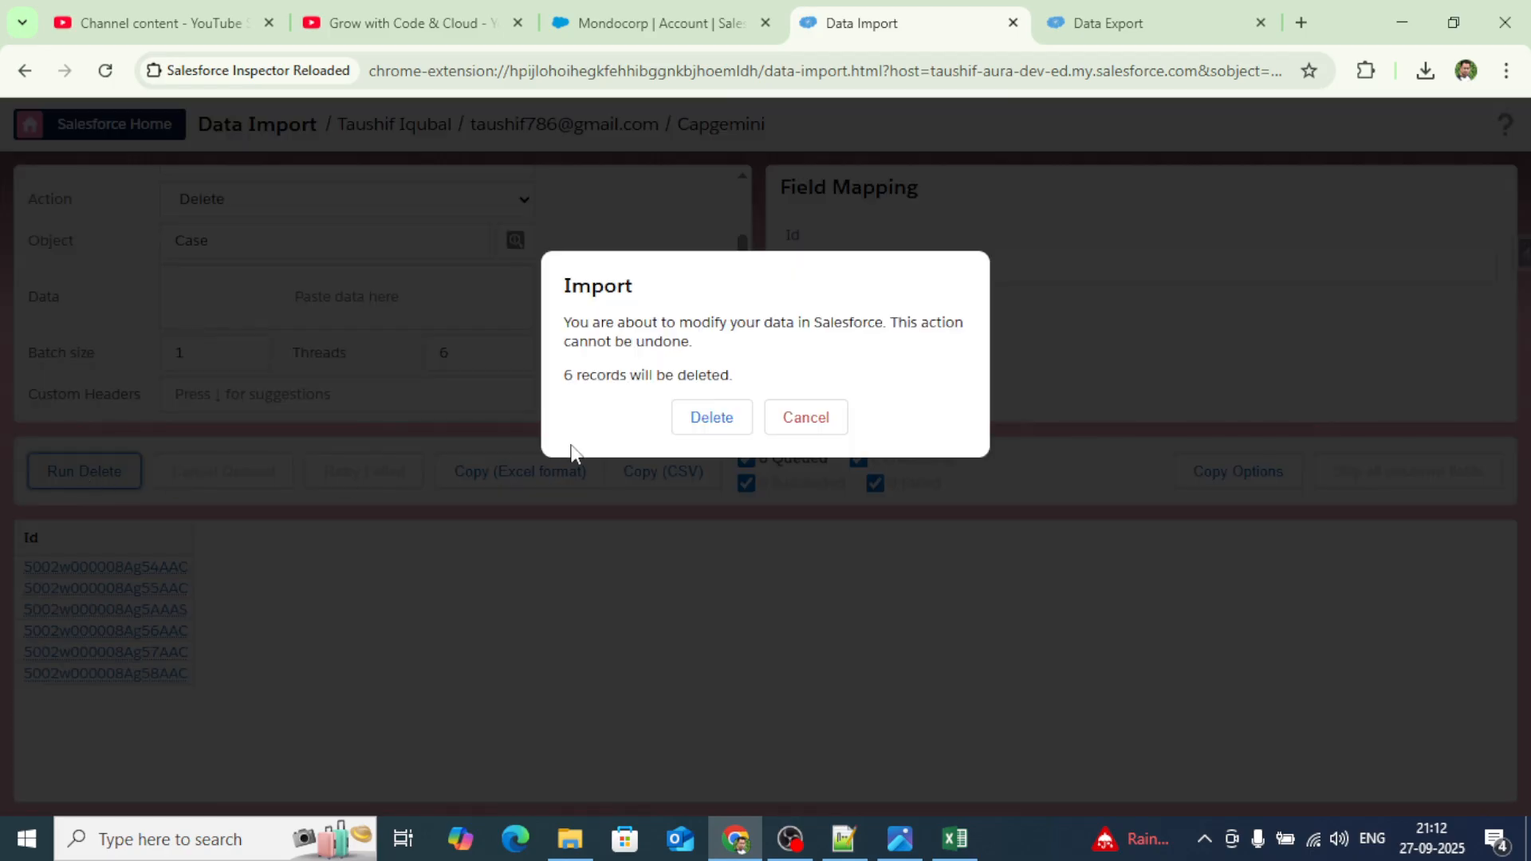
{"action": "left_click", "coordinate": [708, 416]}
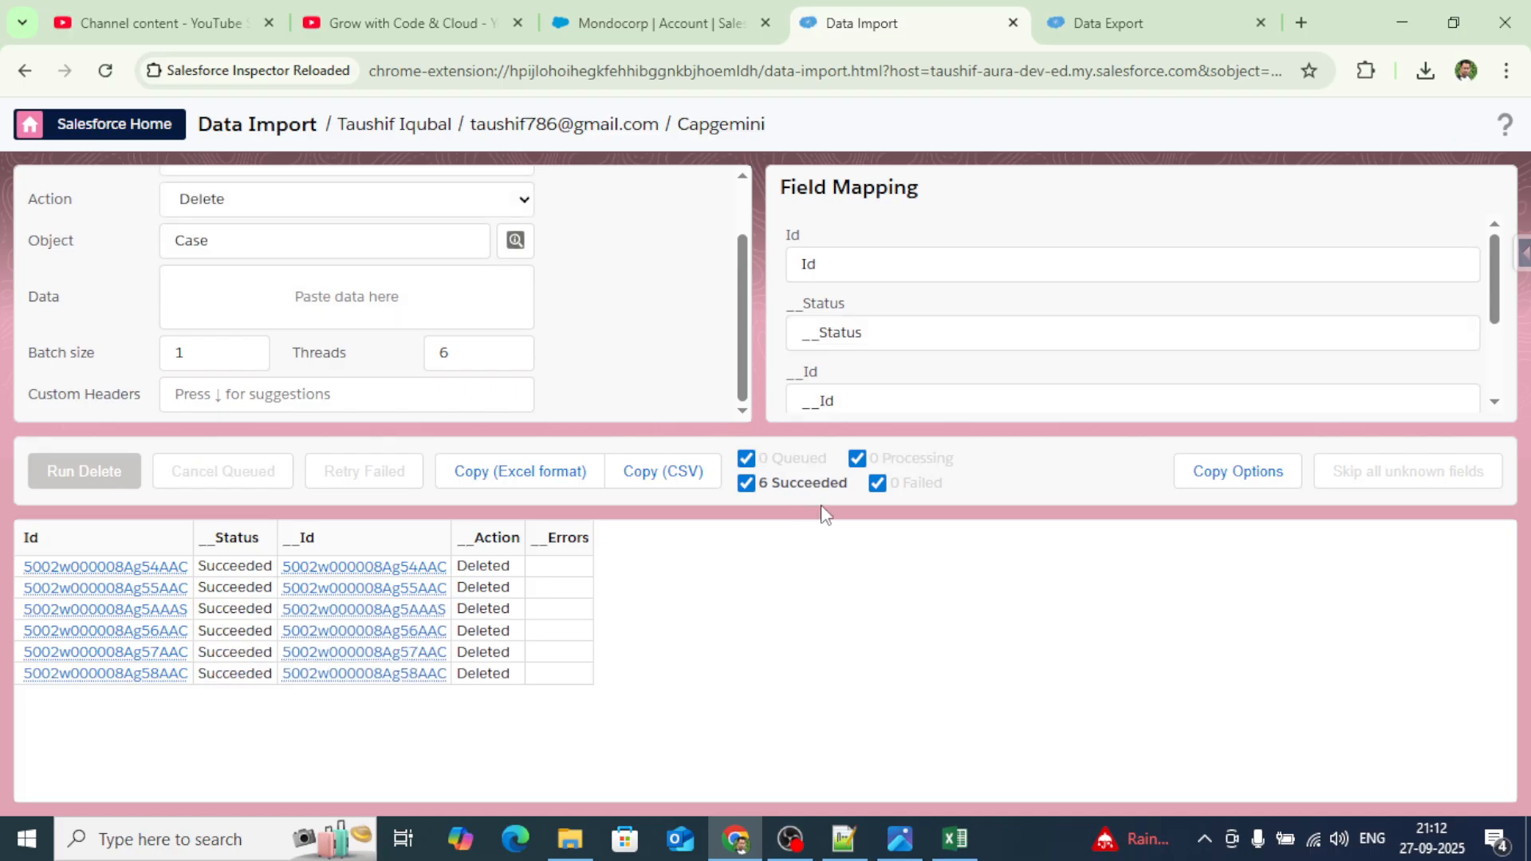
{"action": "left_click", "coordinate": [1130, 29]}
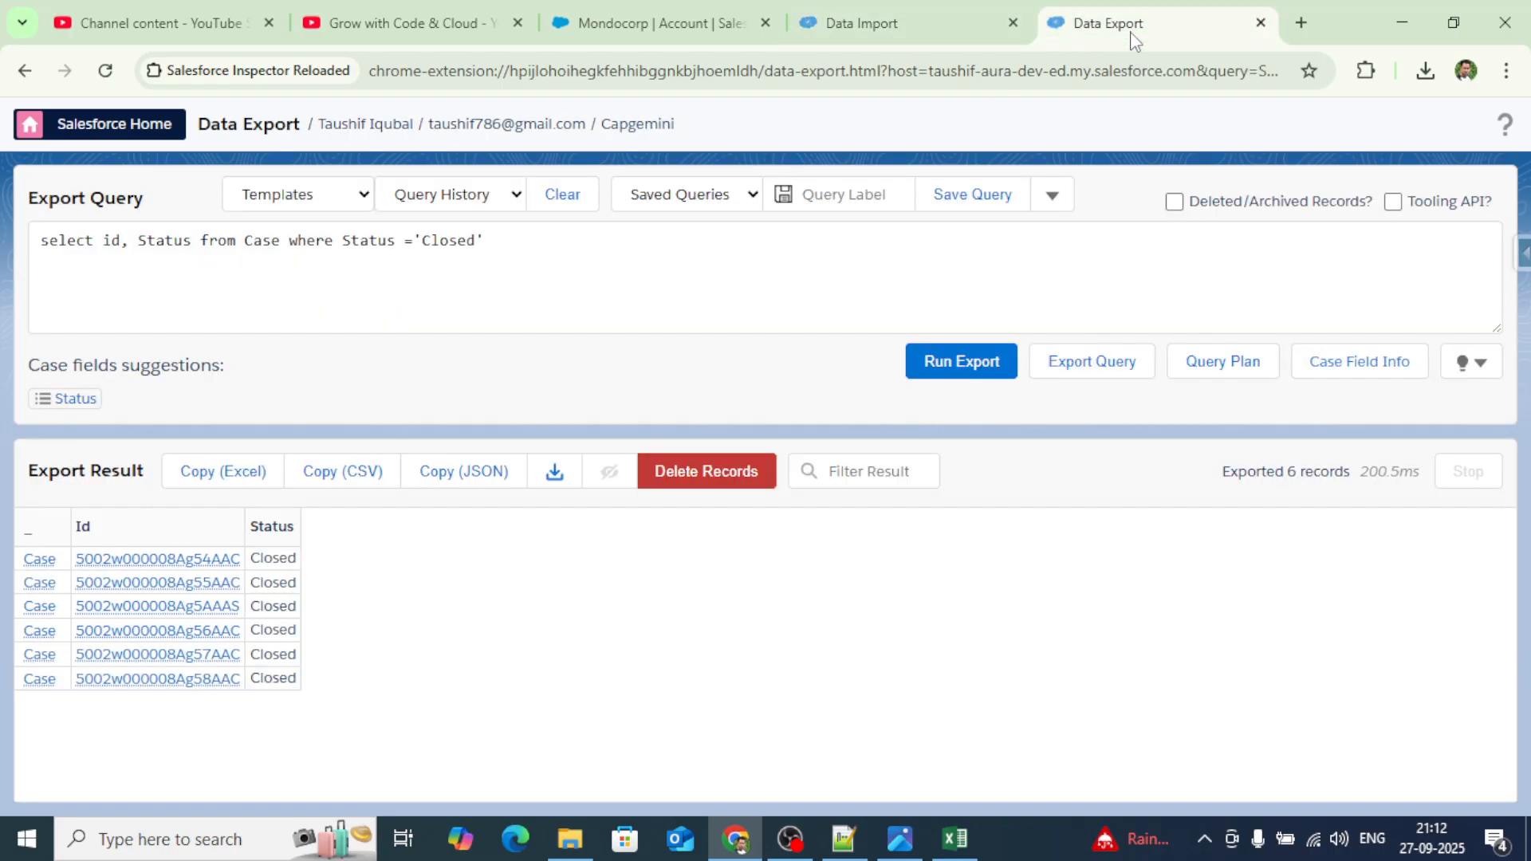
{"action": "left_click", "coordinate": [974, 364]}
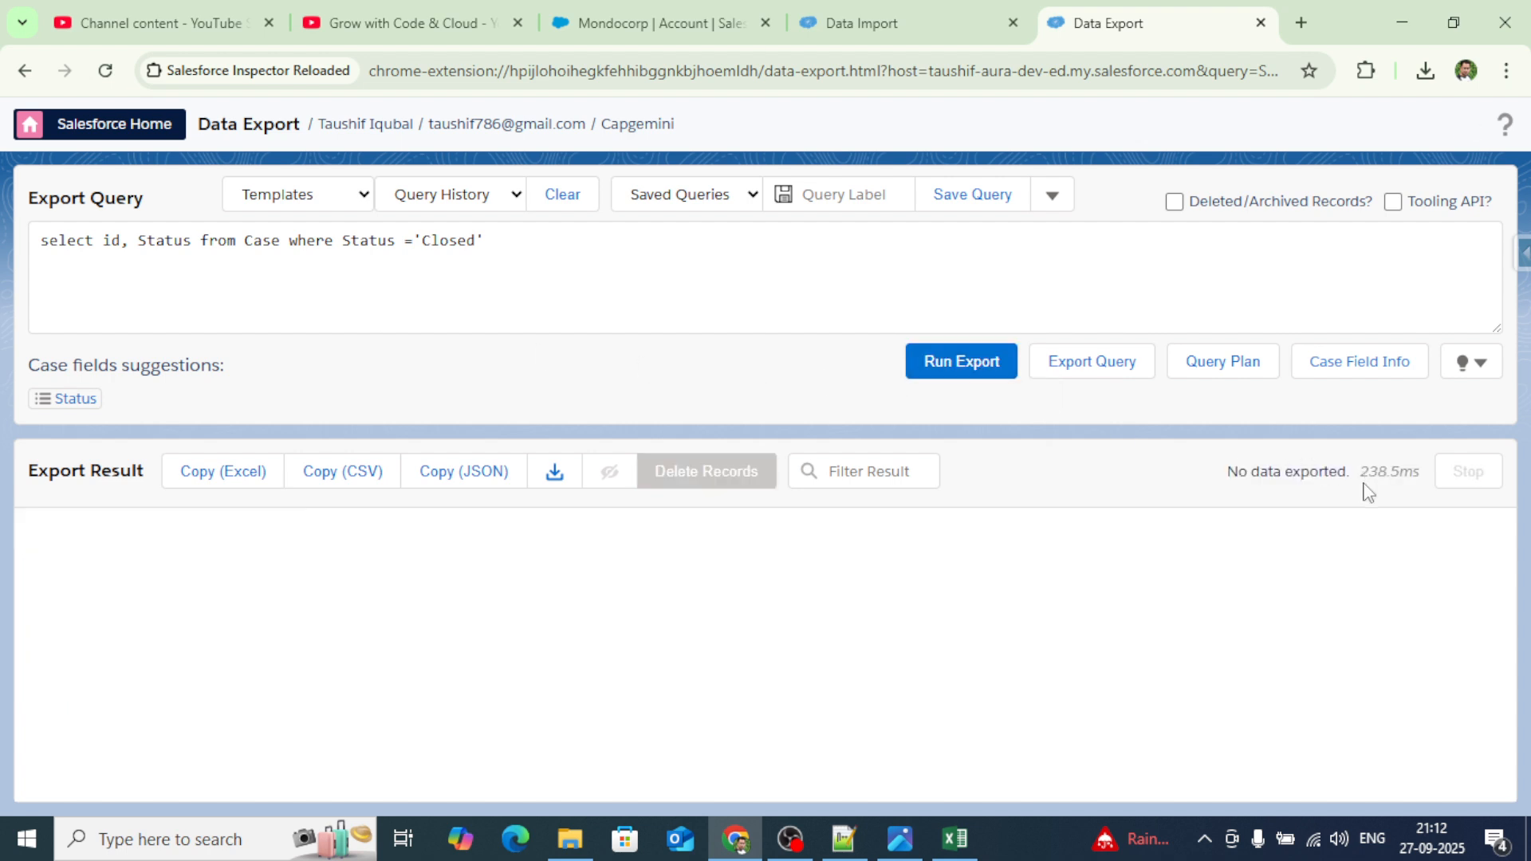